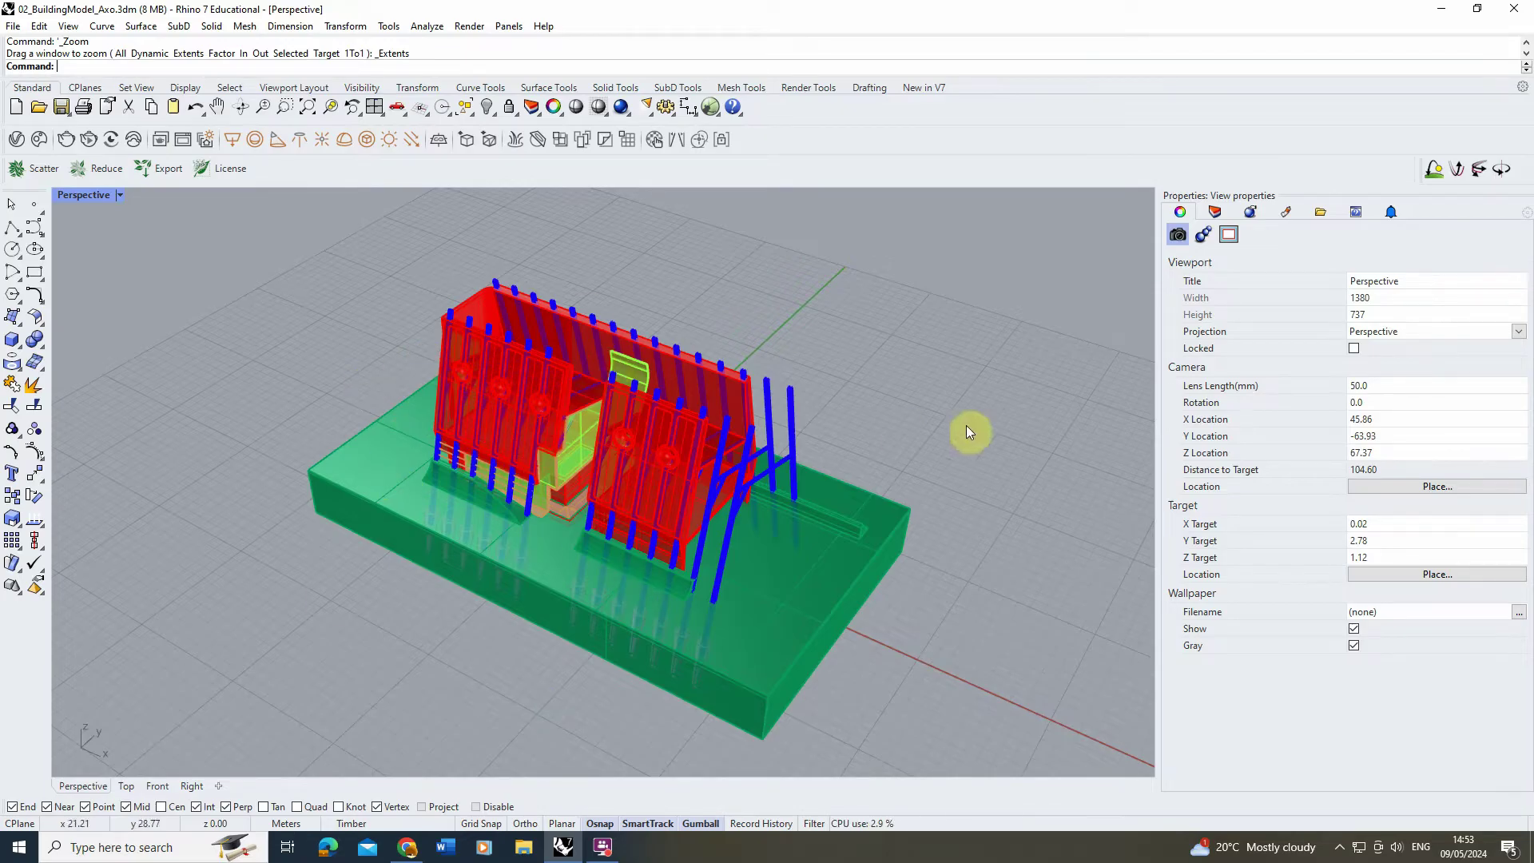
Set the viewport's projection to Parallel and orbit around the building model to examine it in axonometric view.
scroll(644, 524, down, 3)
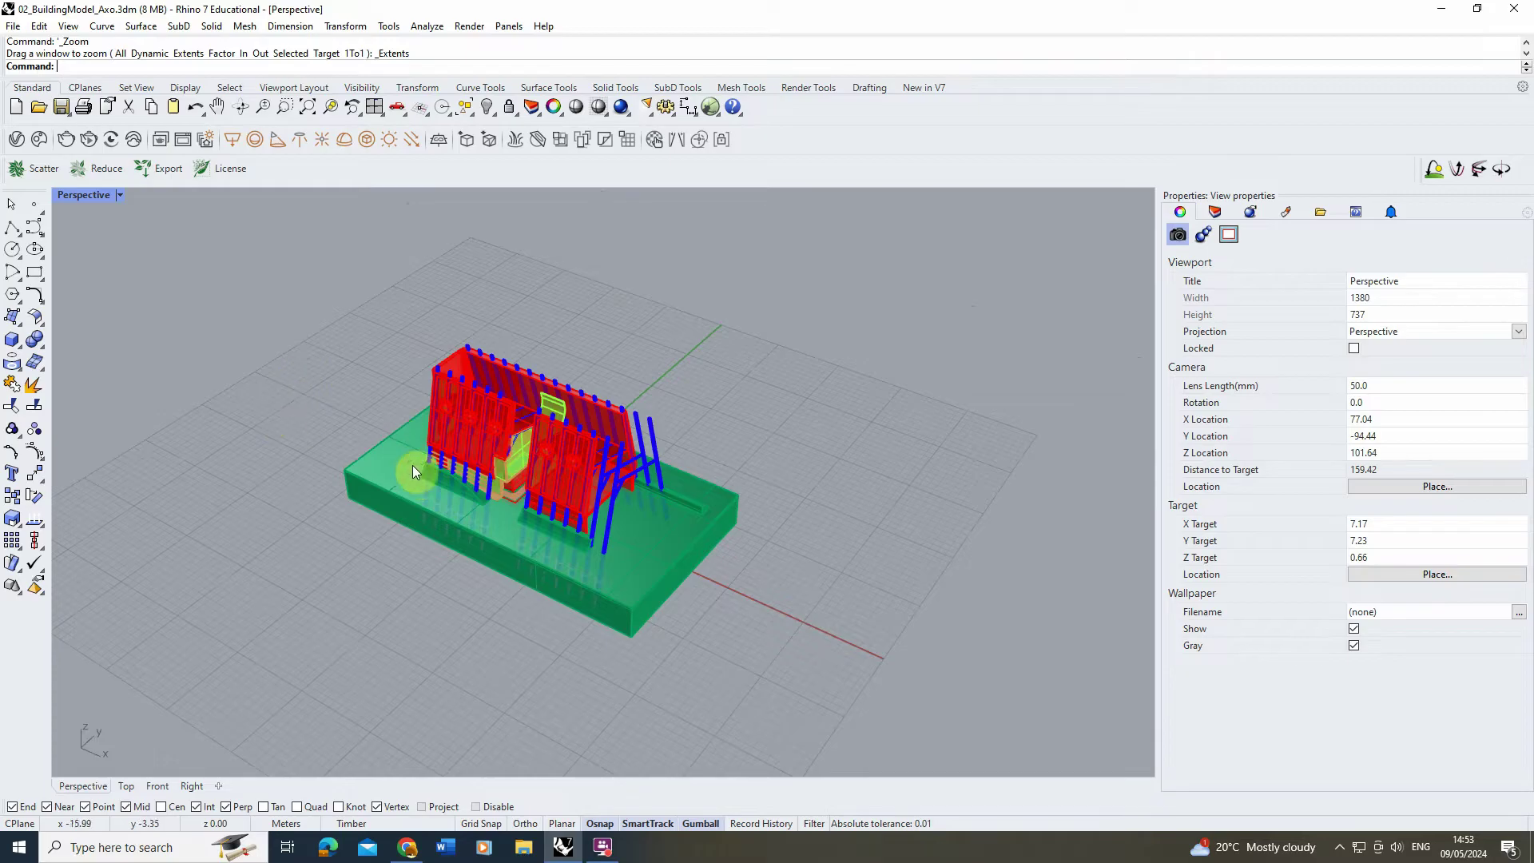
right_drag(521, 478, 595, 579)
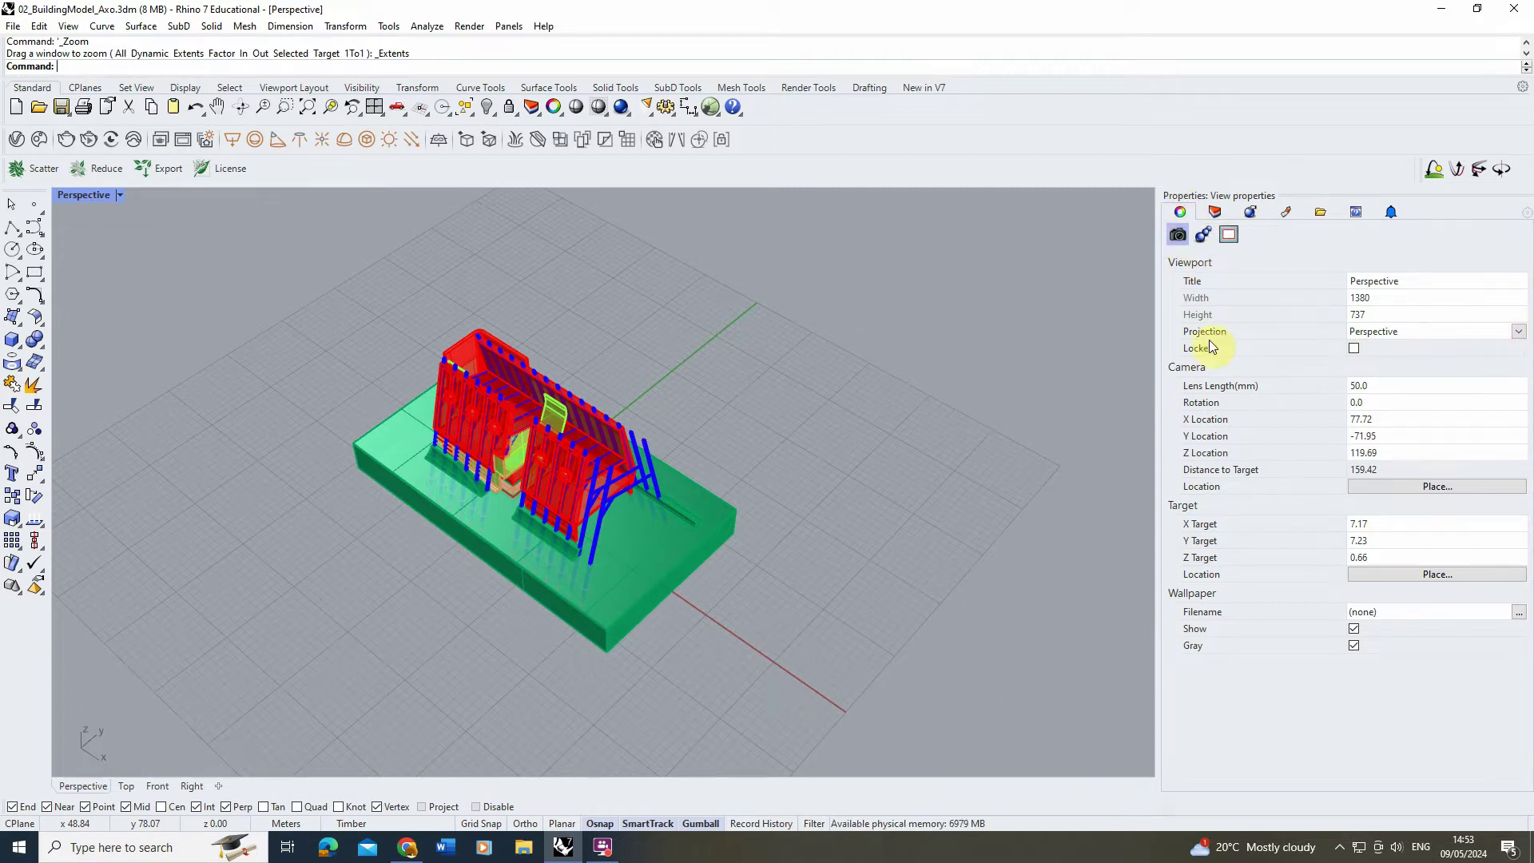
scroll(400, 476, up, 3)
right_drag(573, 494, 607, 433)
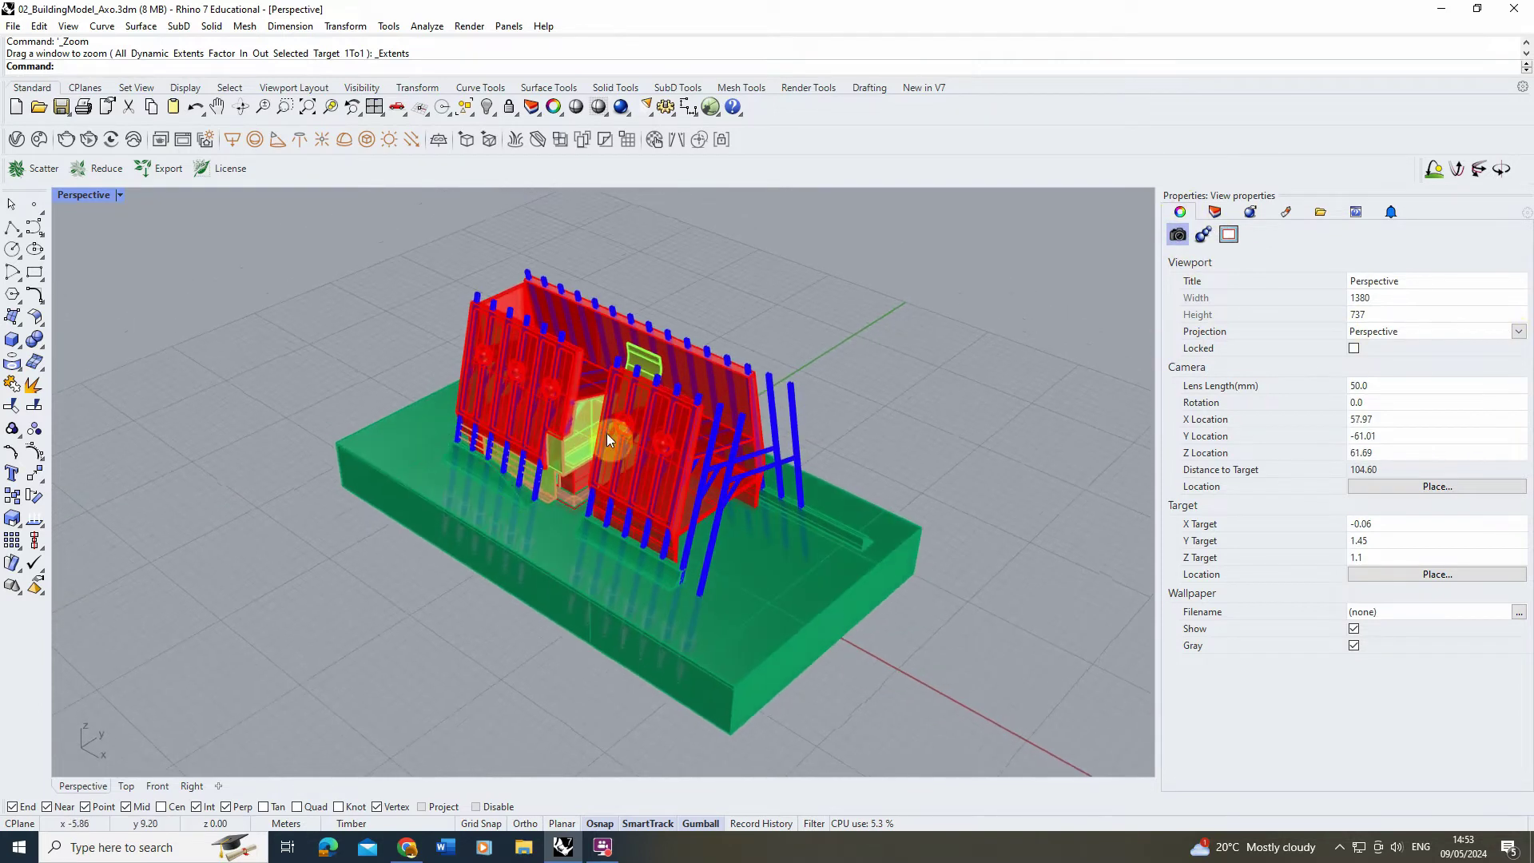
right_drag(730, 537, 839, 503)
click(1518, 331)
click(1387, 348)
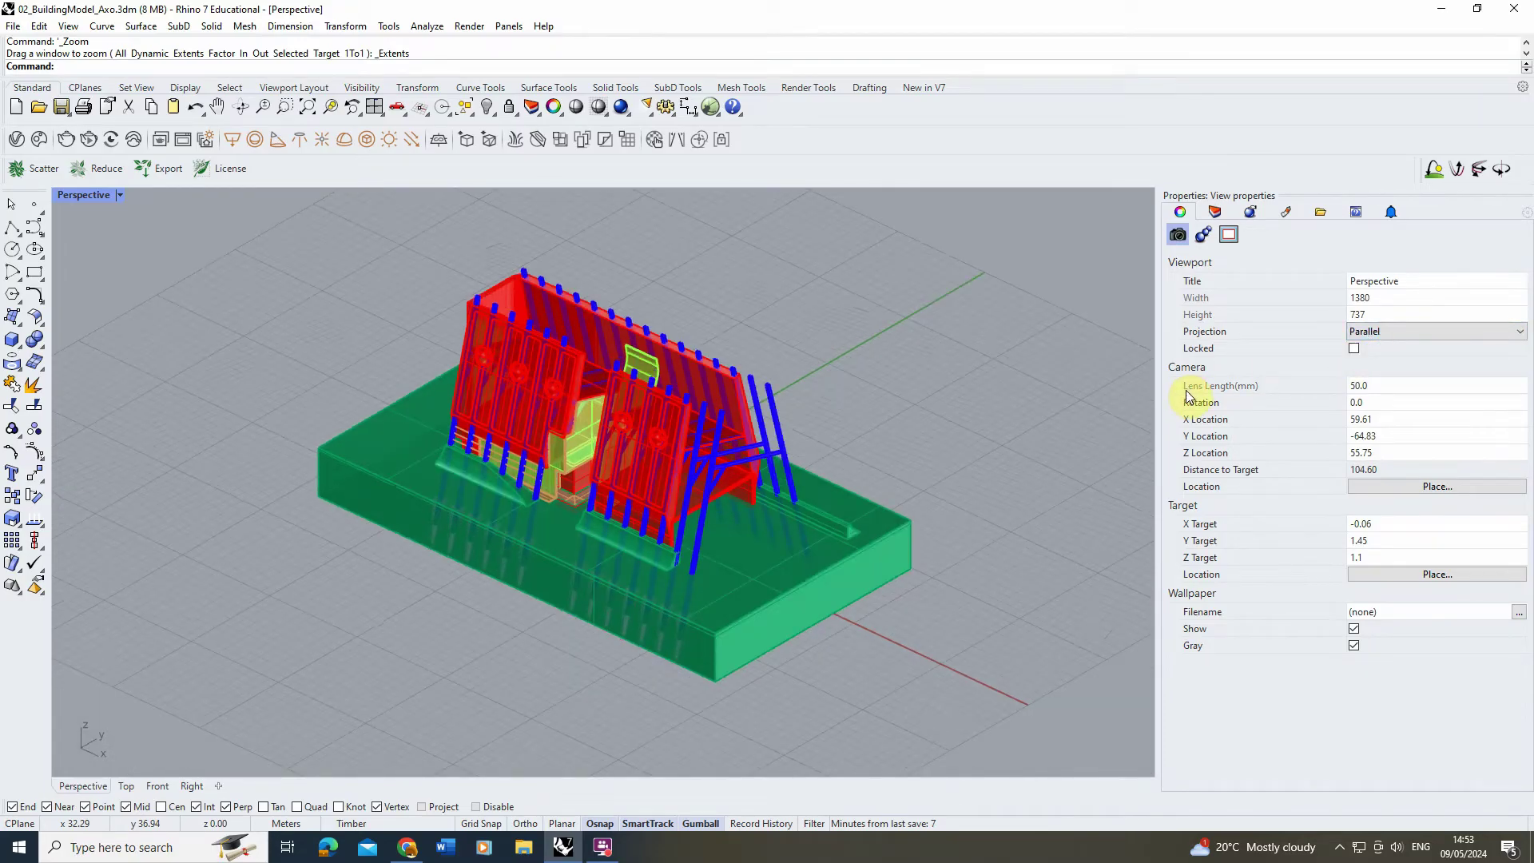
right_drag(587, 353, 582, 400)
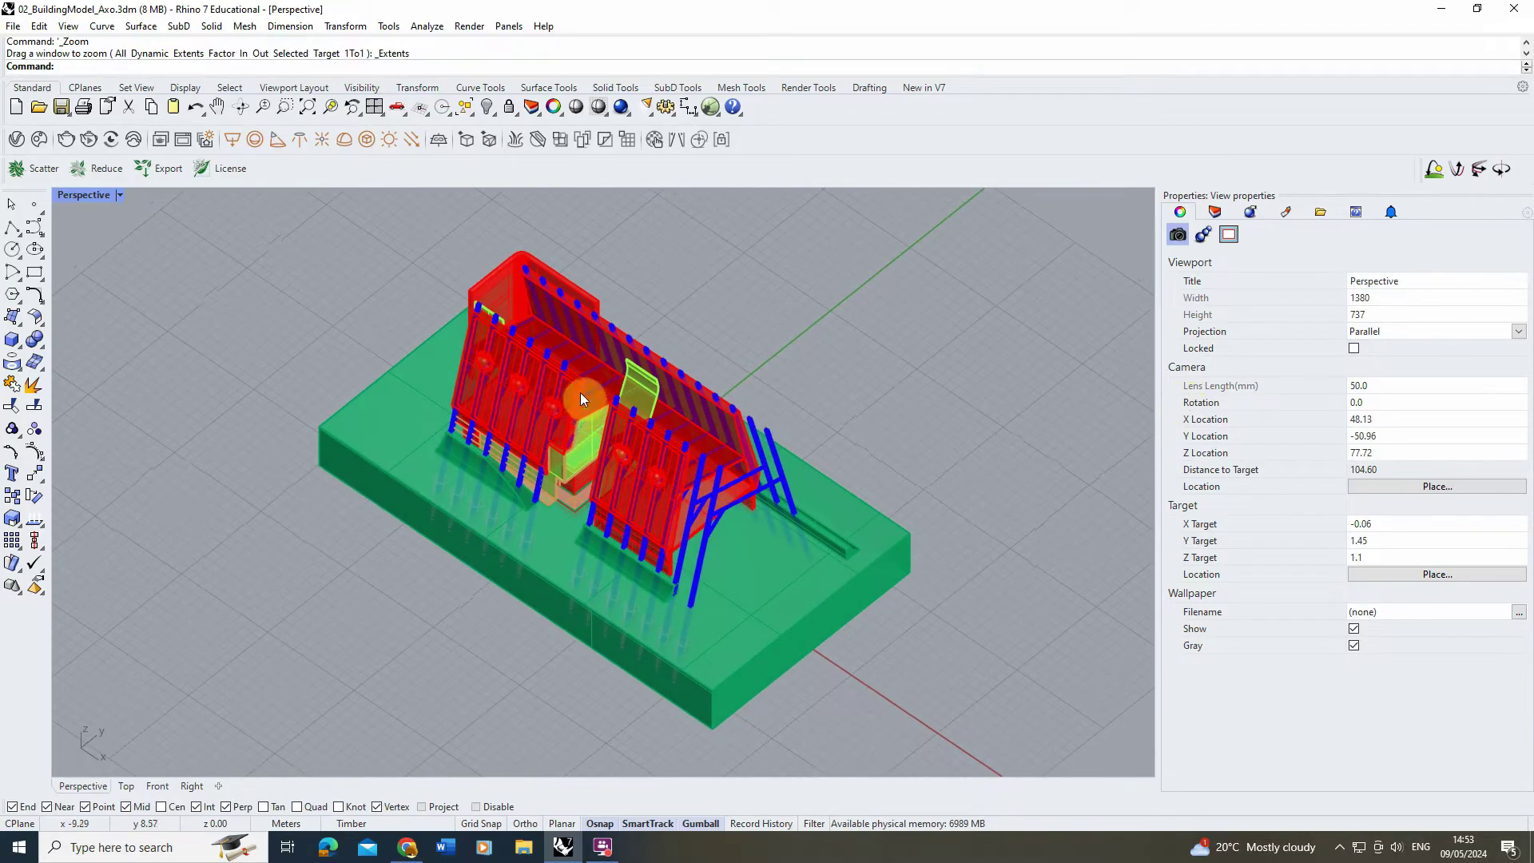
mouse_move(579, 391)
right_down()
mouse_move(567, 454)
mouse_move(572, 413)
right_up()
right_drag(571, 412, 629, 453)
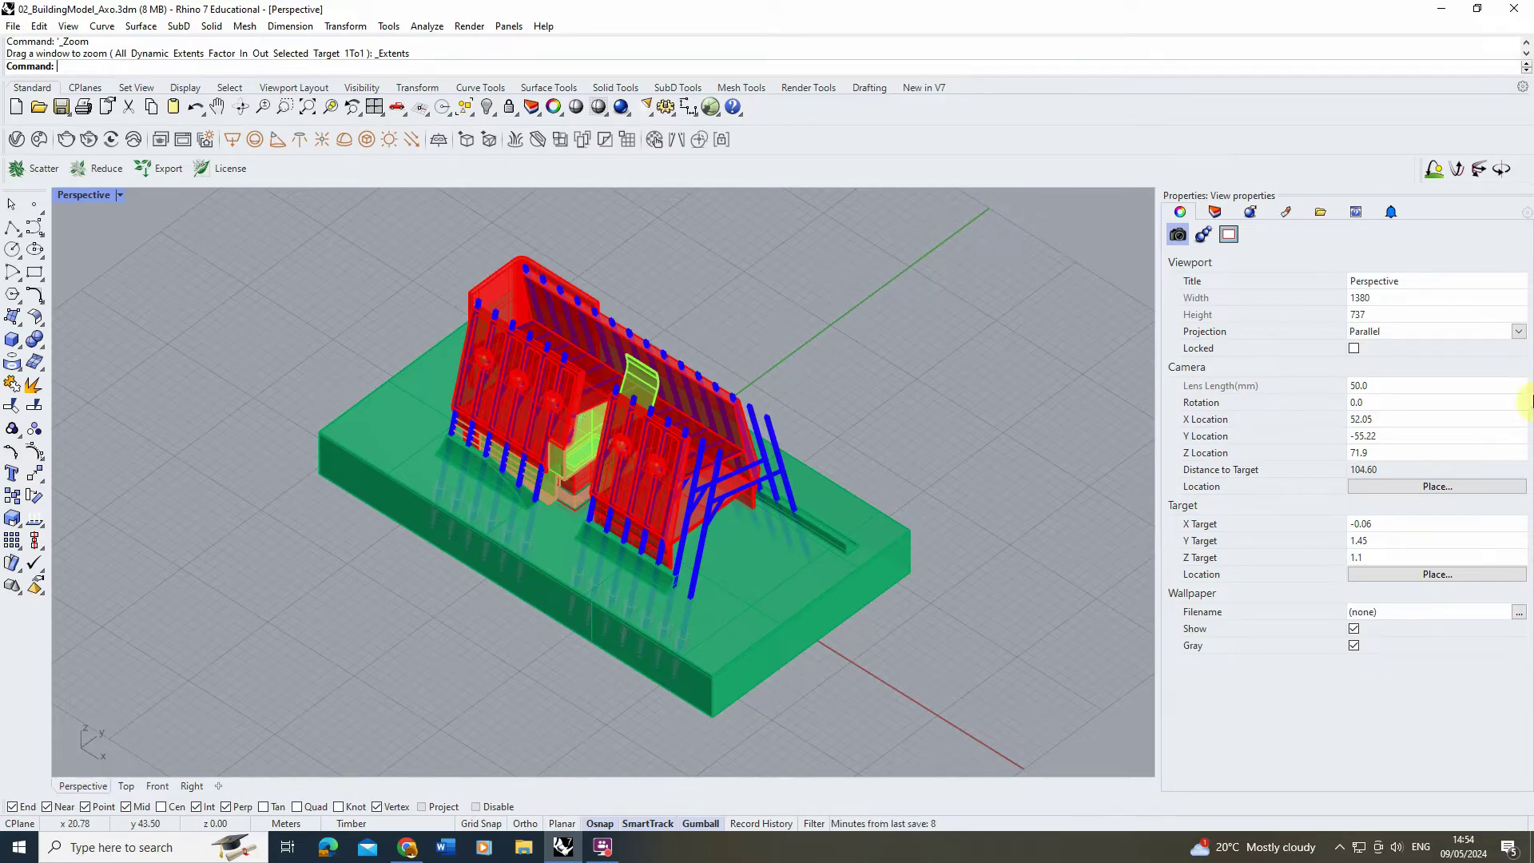
Set the viewport's projection back to Perspective.
click(1518, 331)
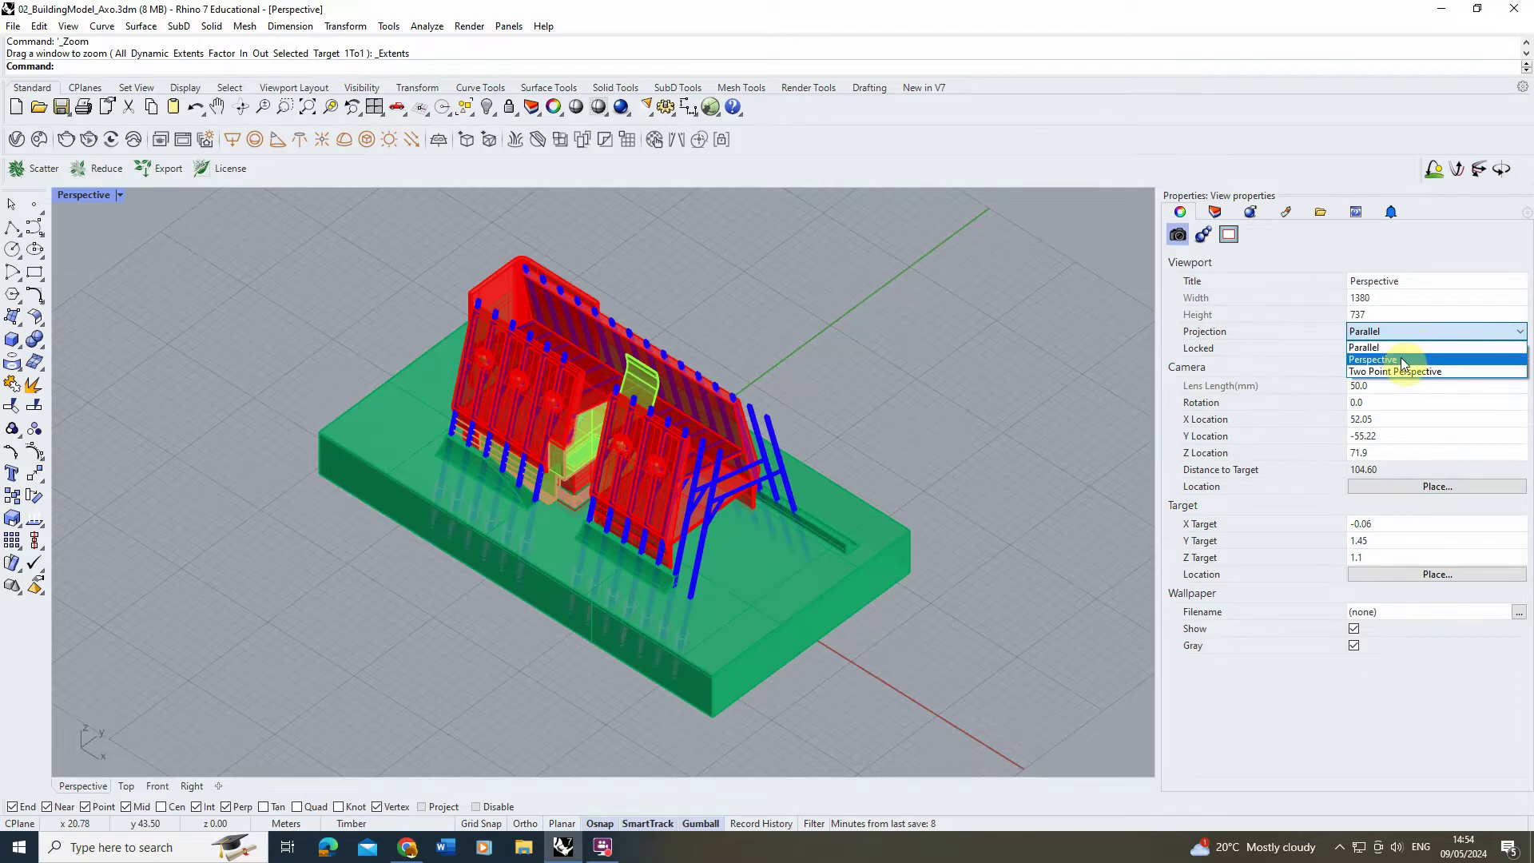
click(1400, 354)
Copy the entire building model with its base from the base's corner to empty space along the negative X direction.
scroll(664, 516, down, 5)
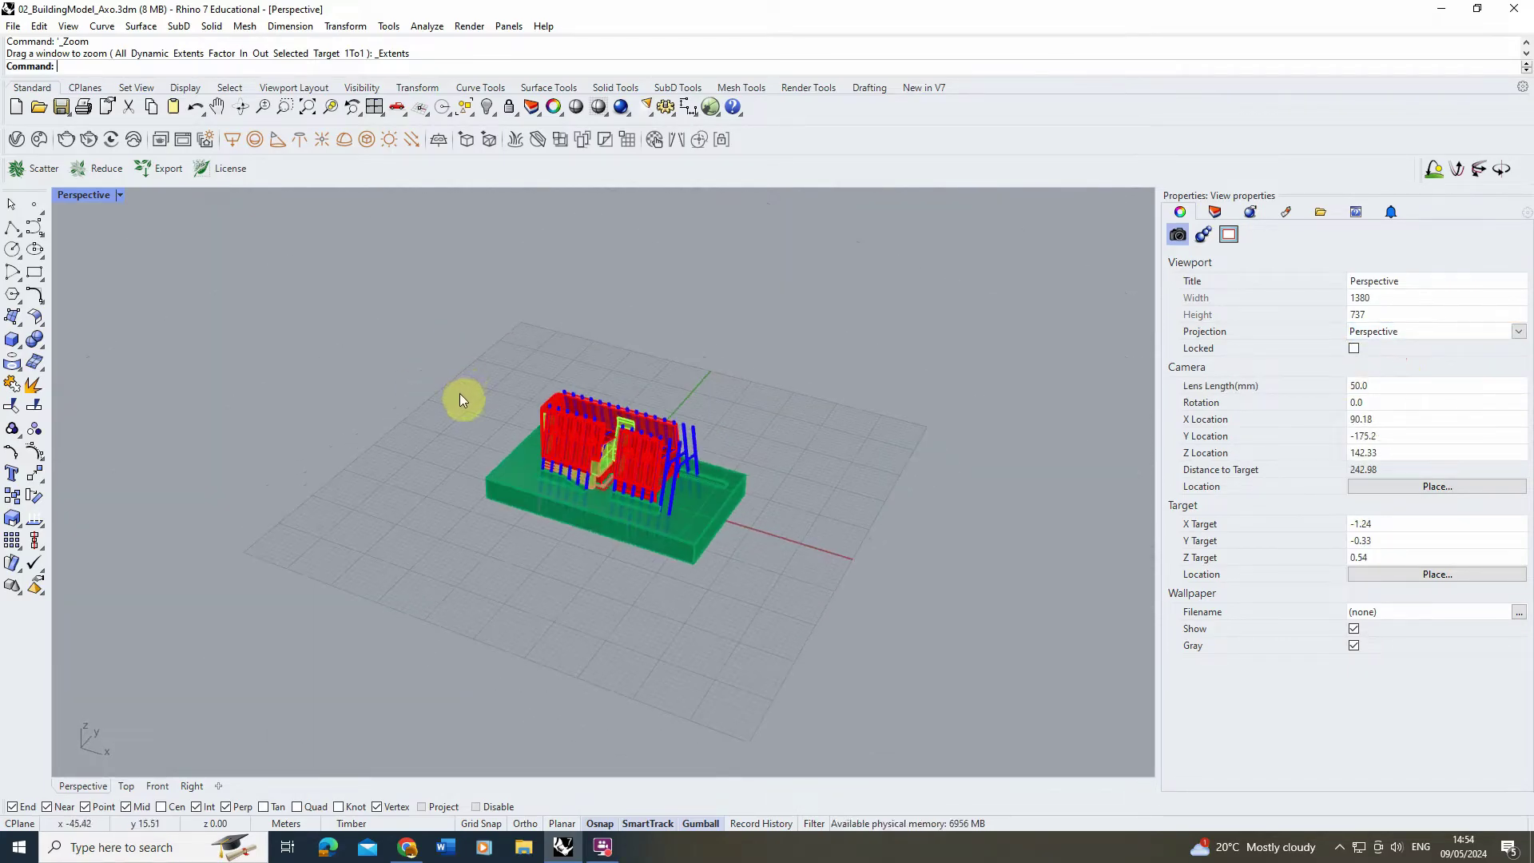
drag(759, 395, 437, 595)
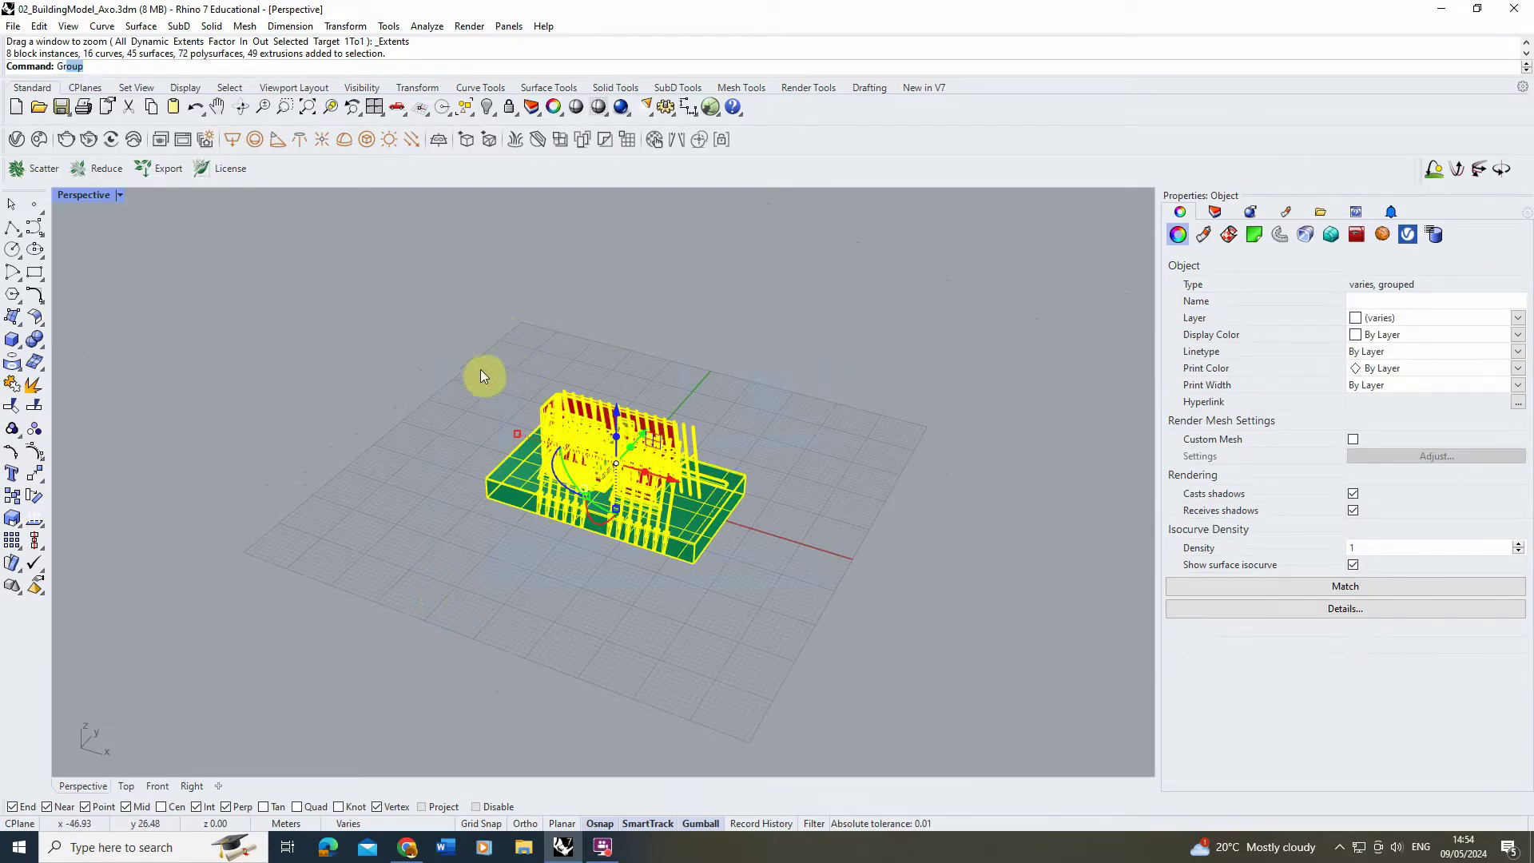
click(12, 496)
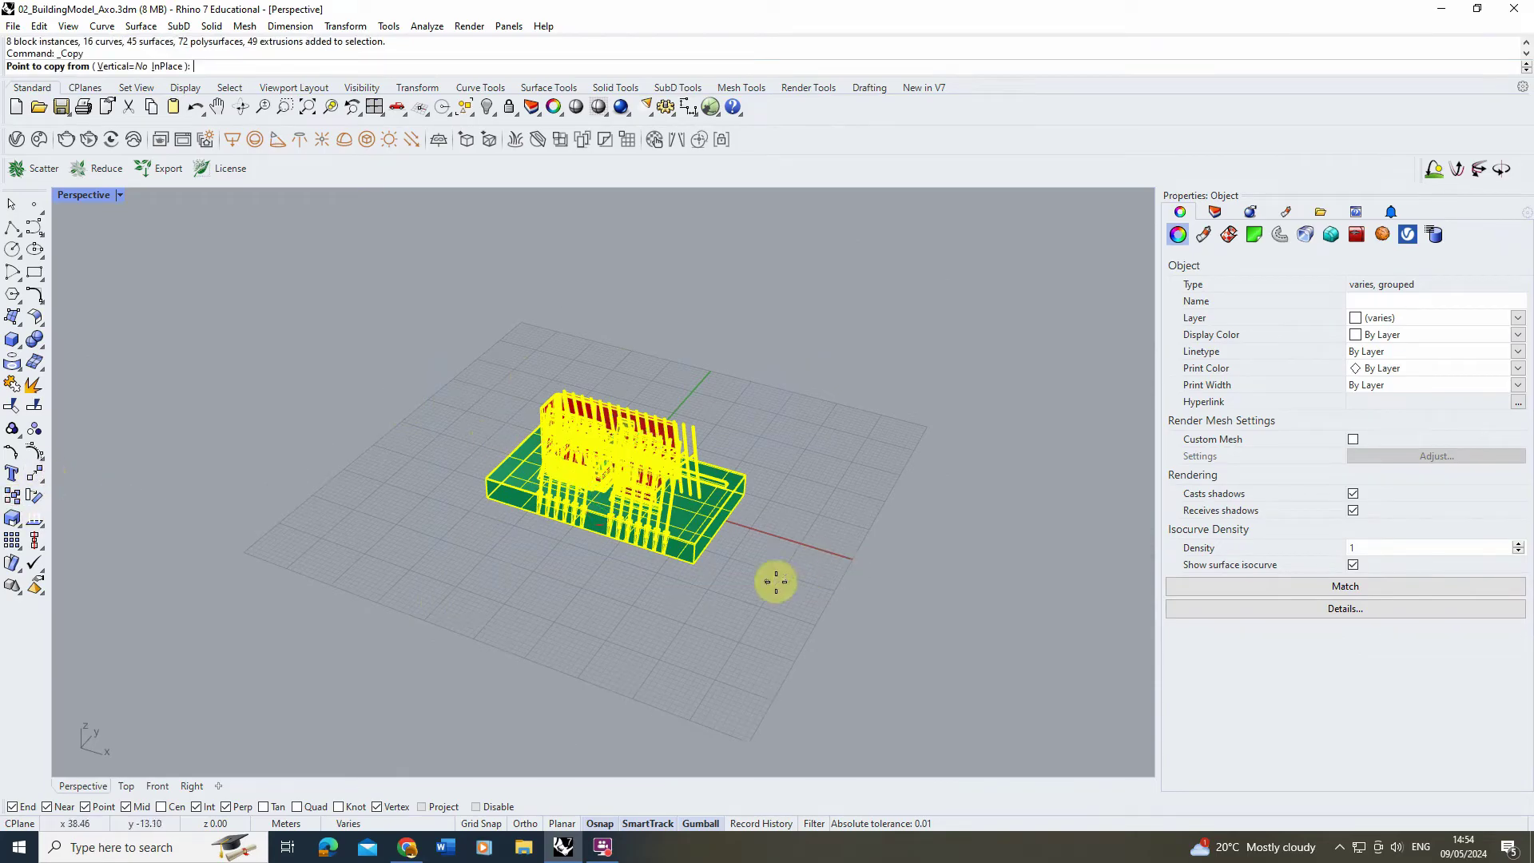
click(704, 562)
click(293, 432)
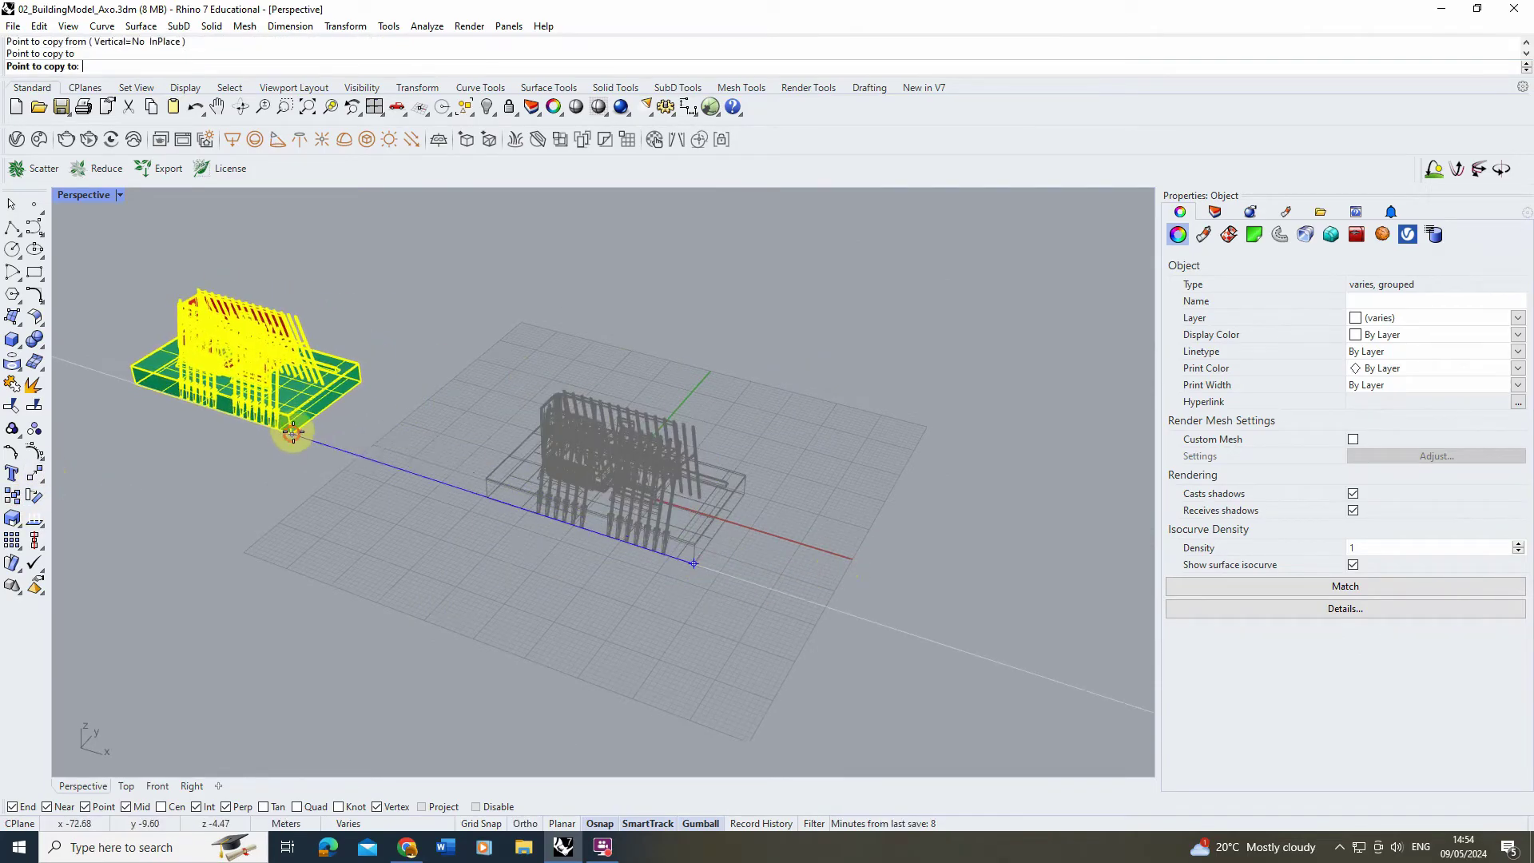
key(Escape)
Show the four-viewport layout and frame both the original and the copied building in the views.
right_drag(729, 599, 438, 395)
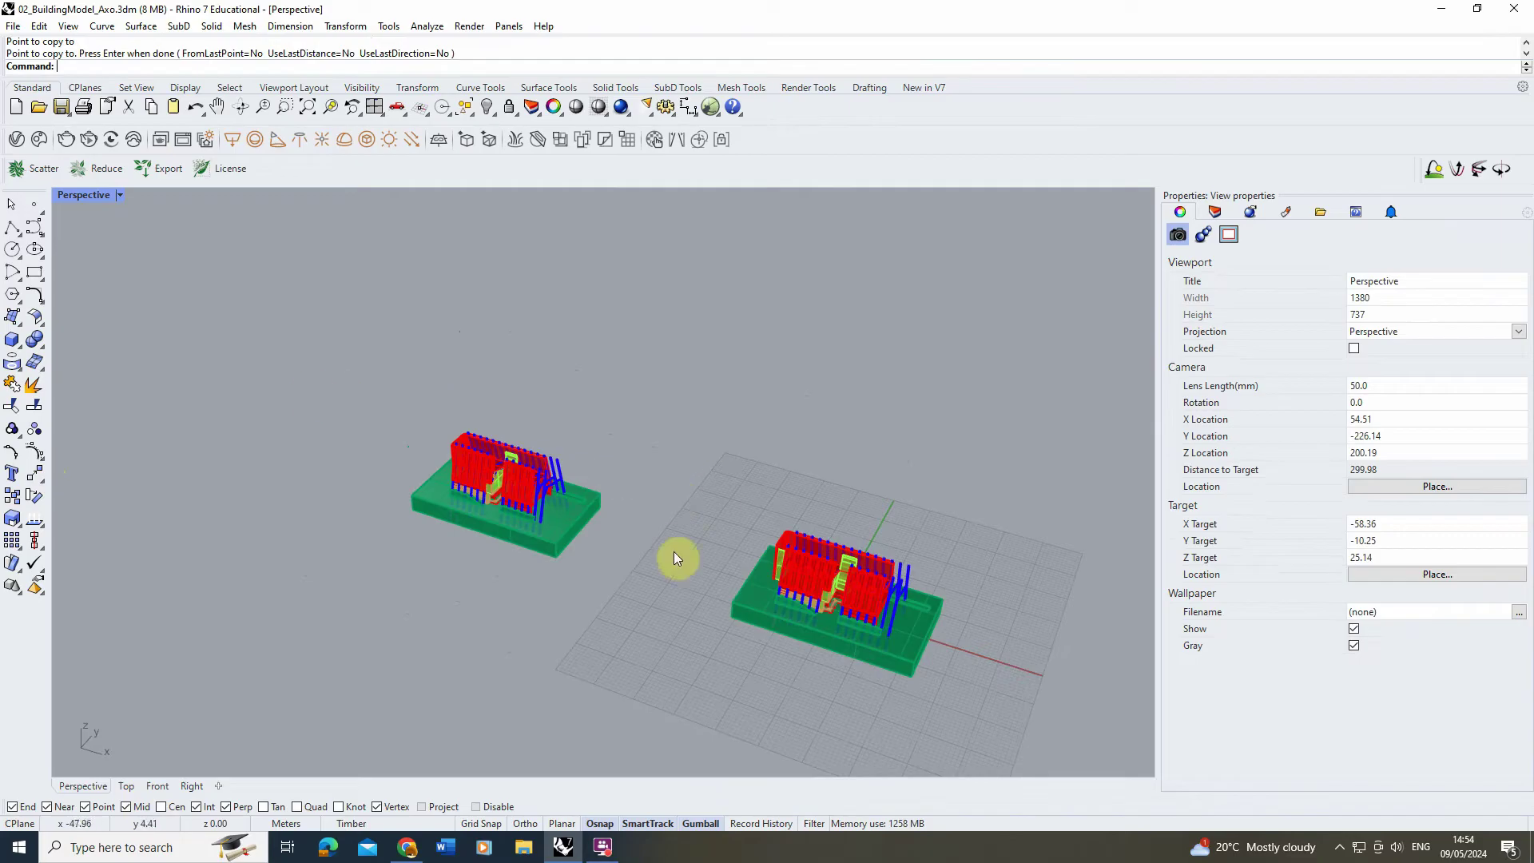
double_click(90, 198)
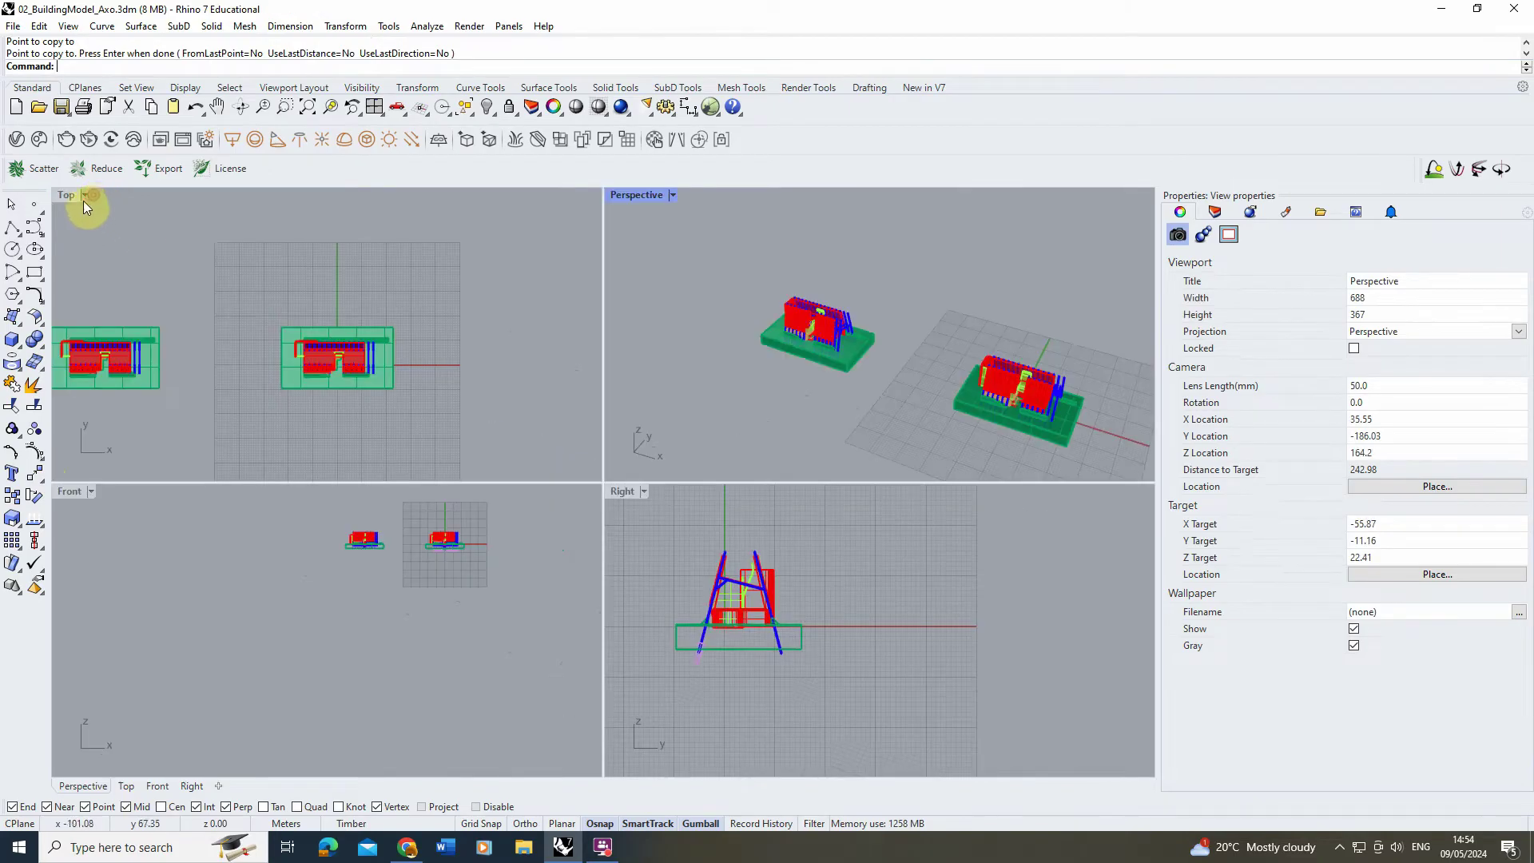
scroll(395, 247, down, 3)
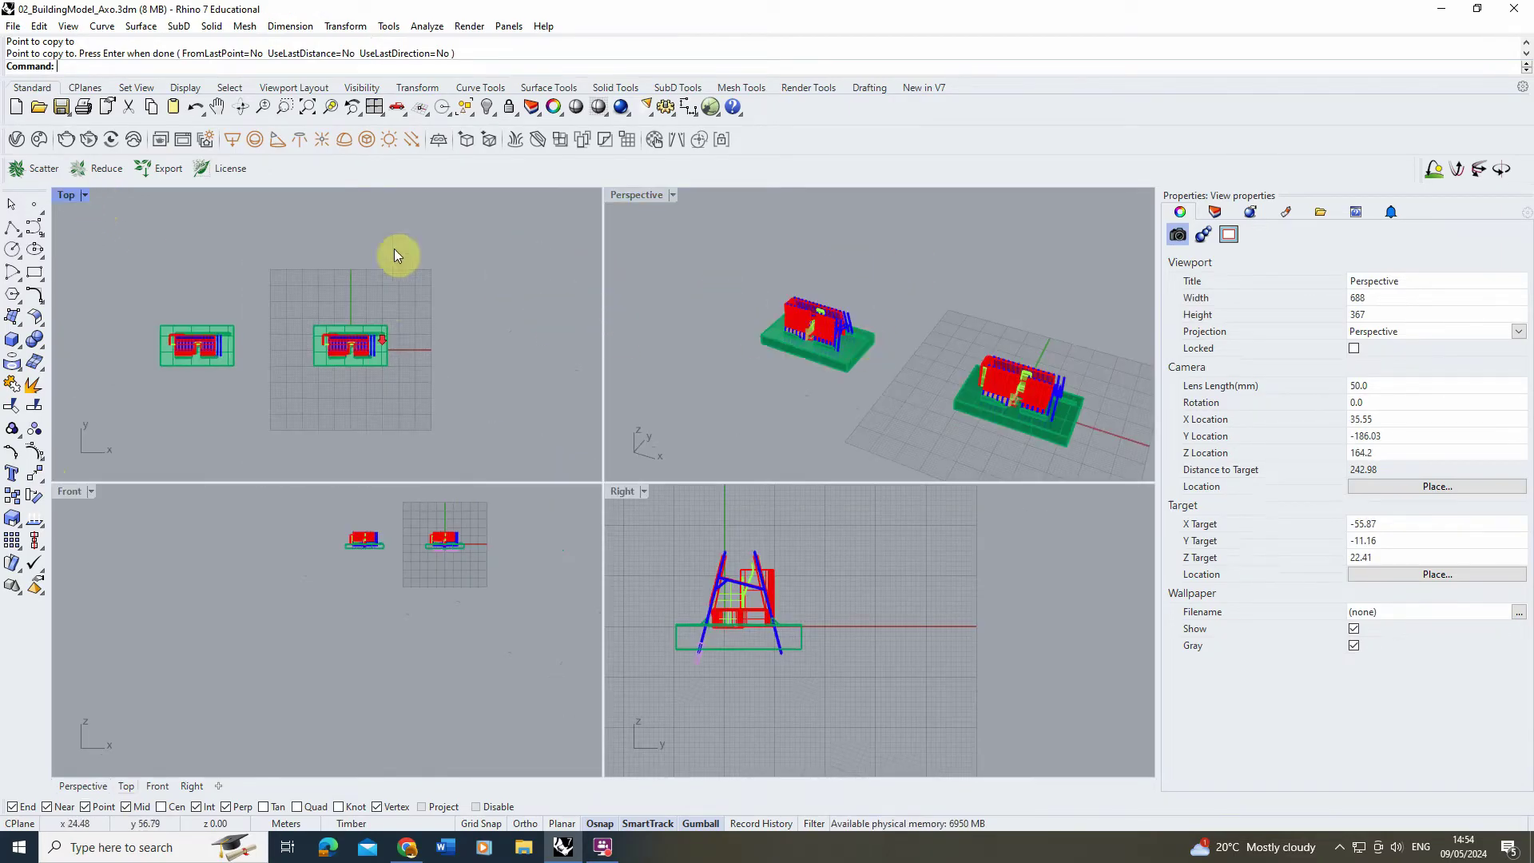
scroll(439, 495, up, 5)
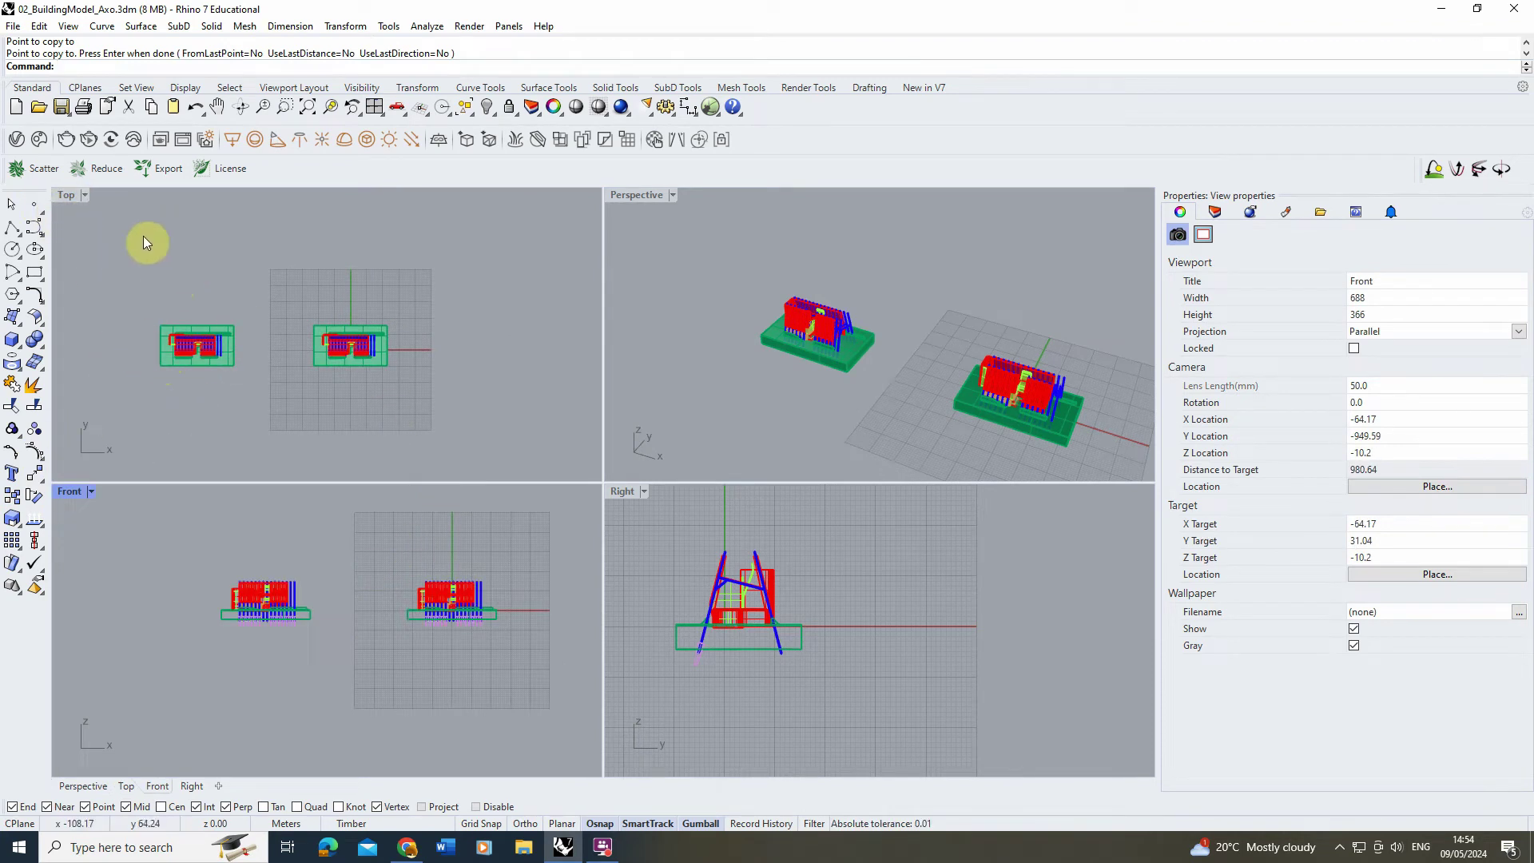
scroll(742, 283, up, 5)
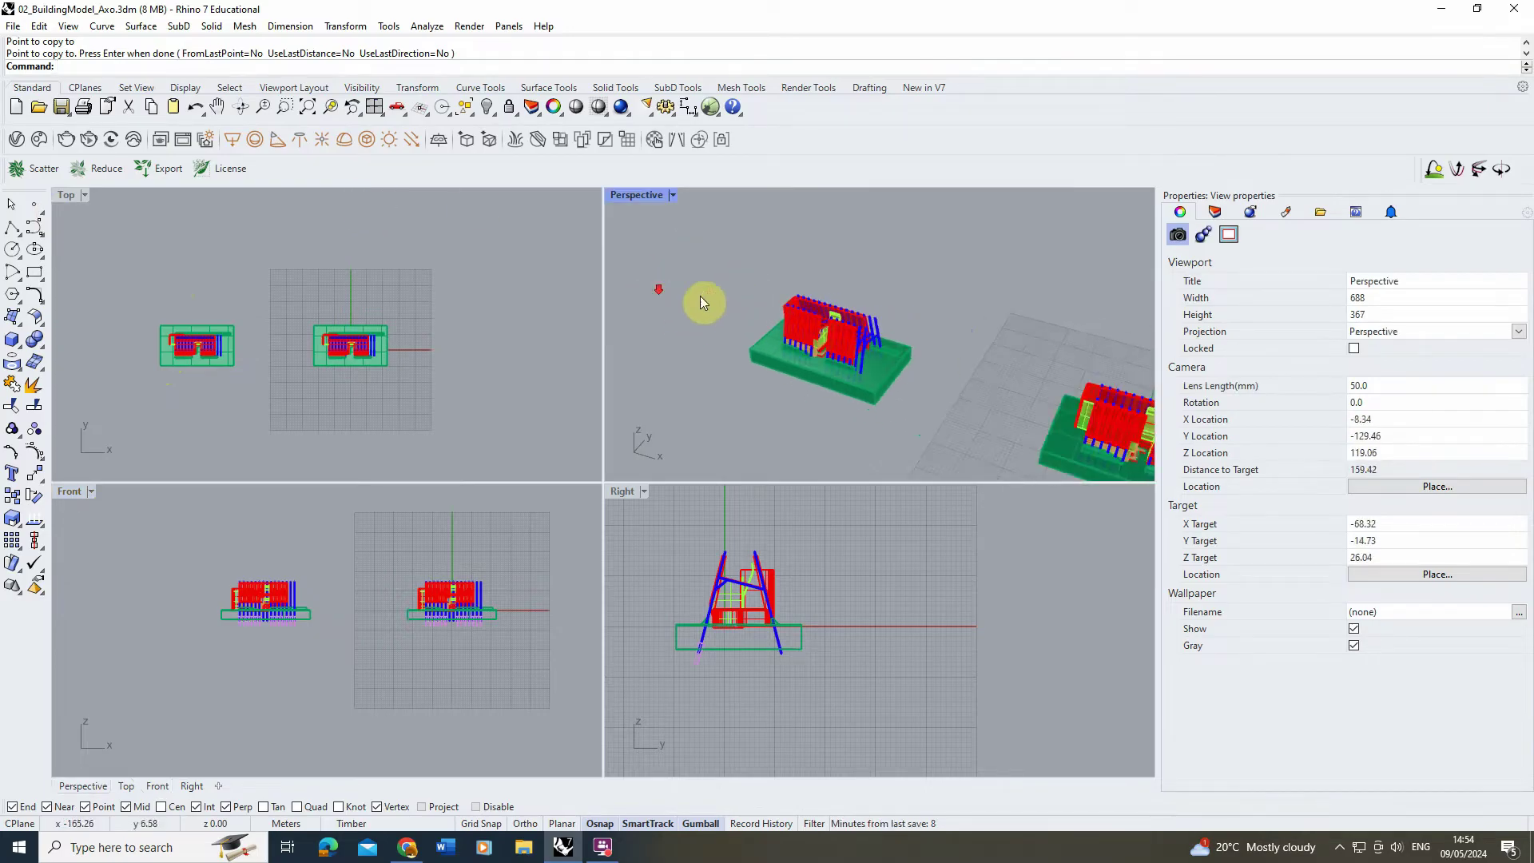
Rotate the copied building by -45 degrees about its base's front corner, using the base's front edge as reference.
drag(943, 273, 720, 428)
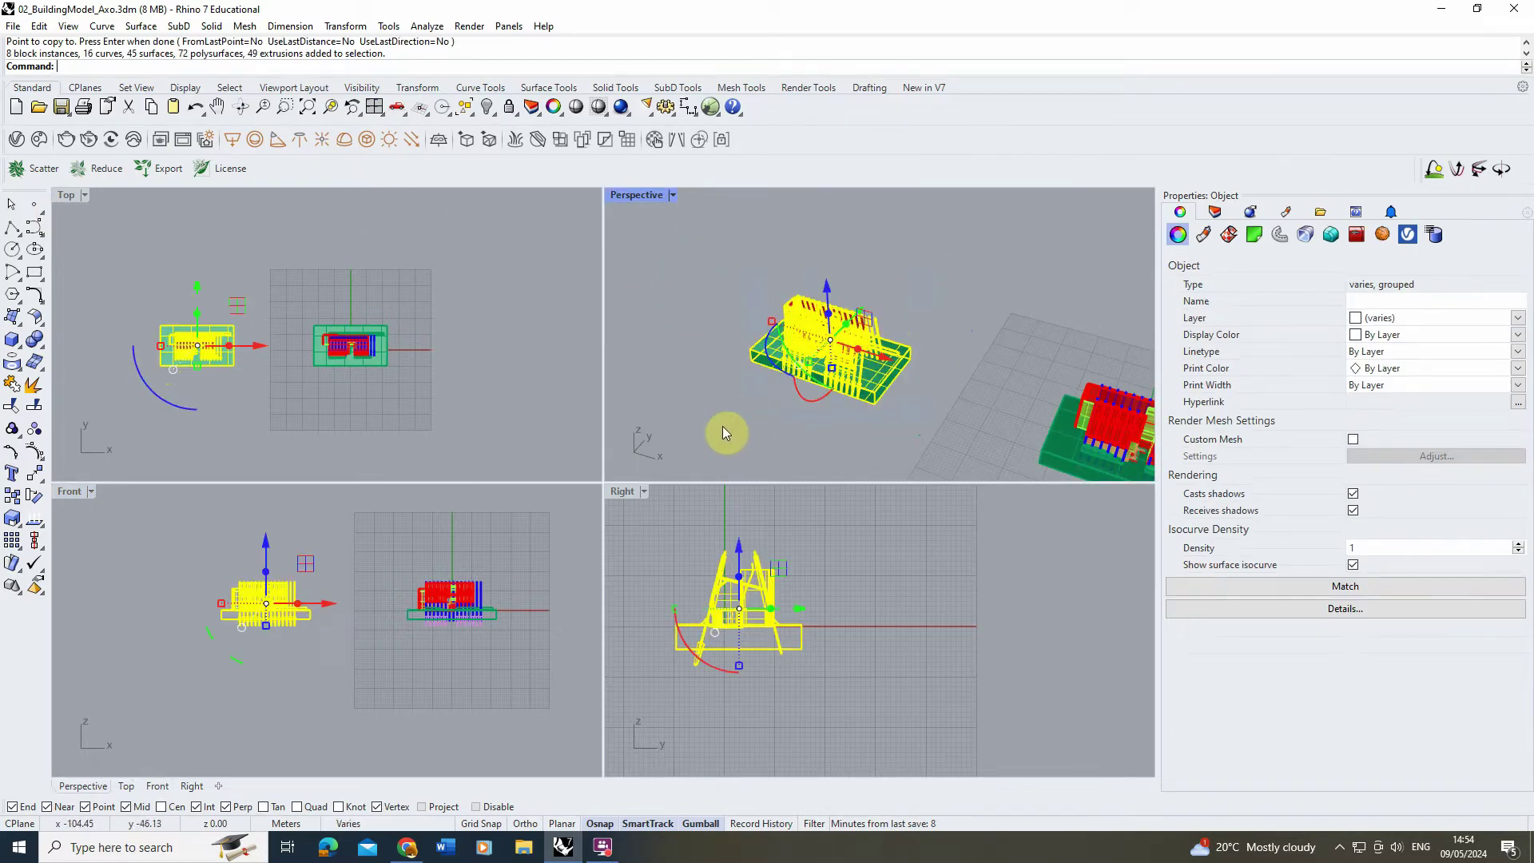
click(35, 497)
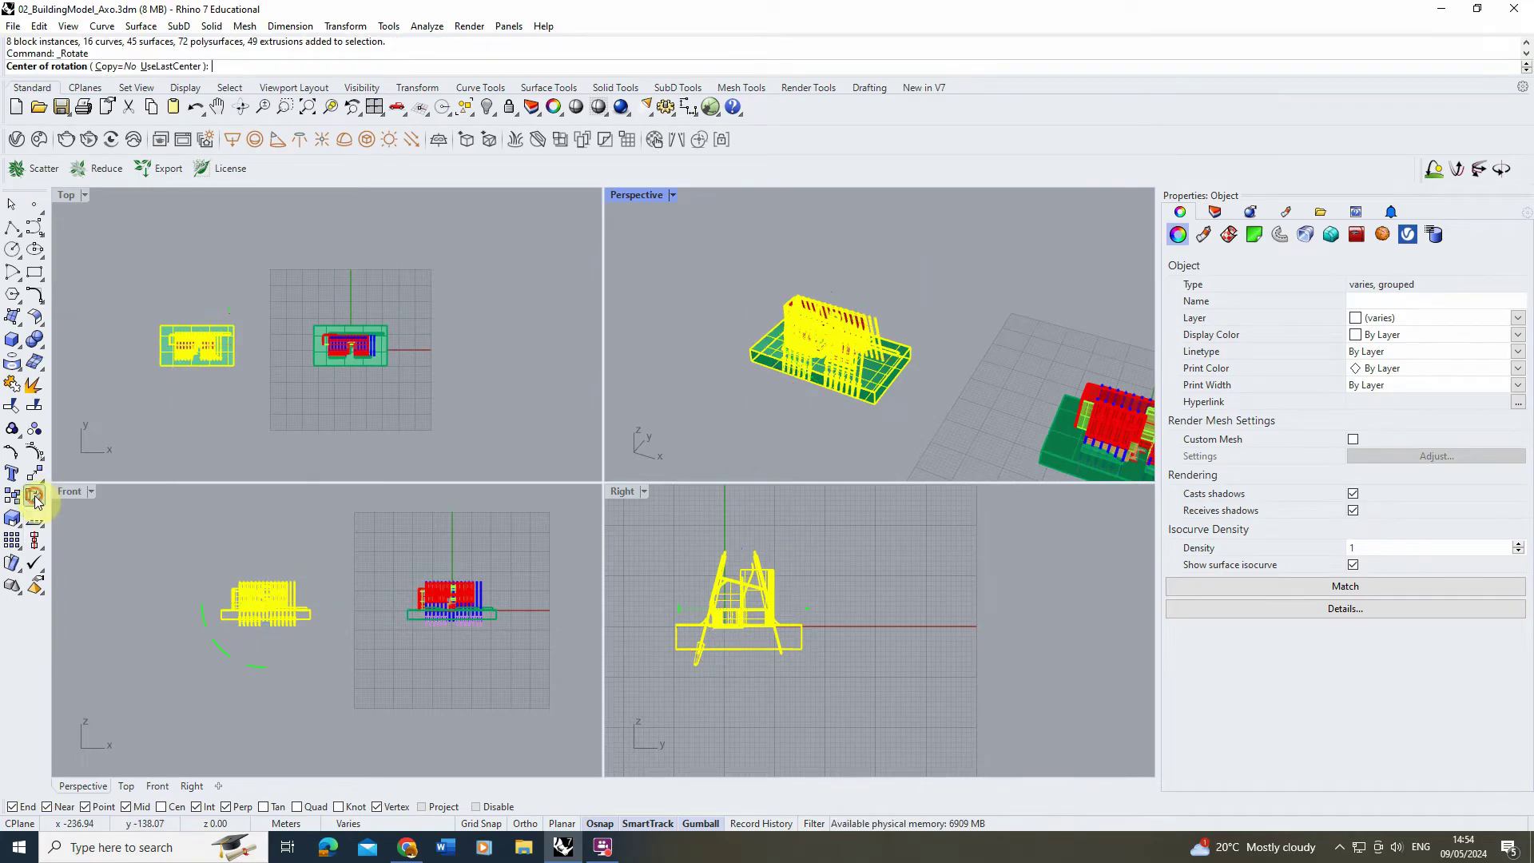
scroll(915, 416, up, 3)
click(894, 409)
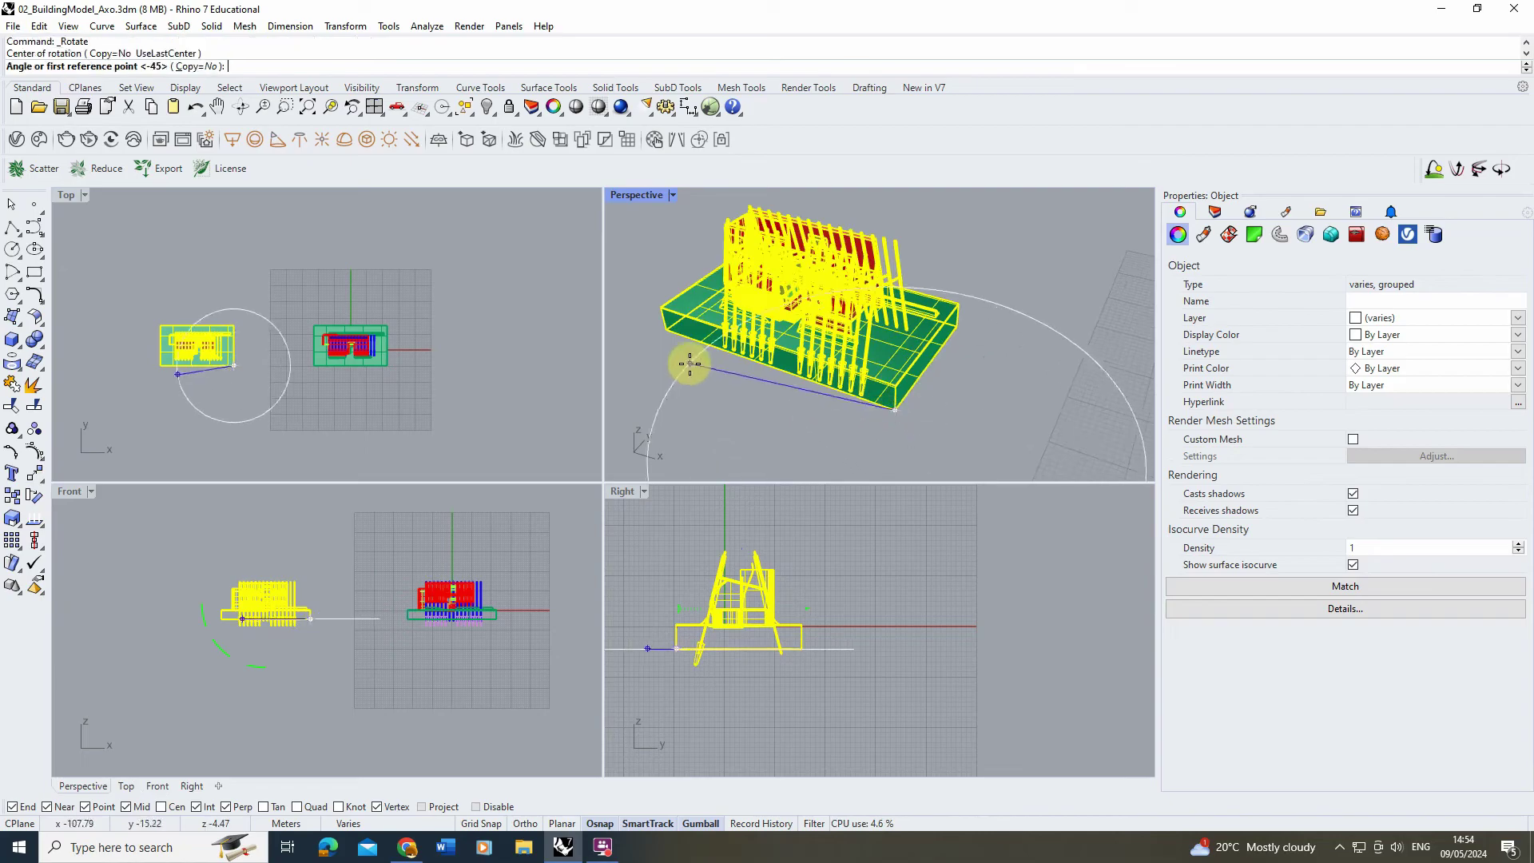
click(667, 327)
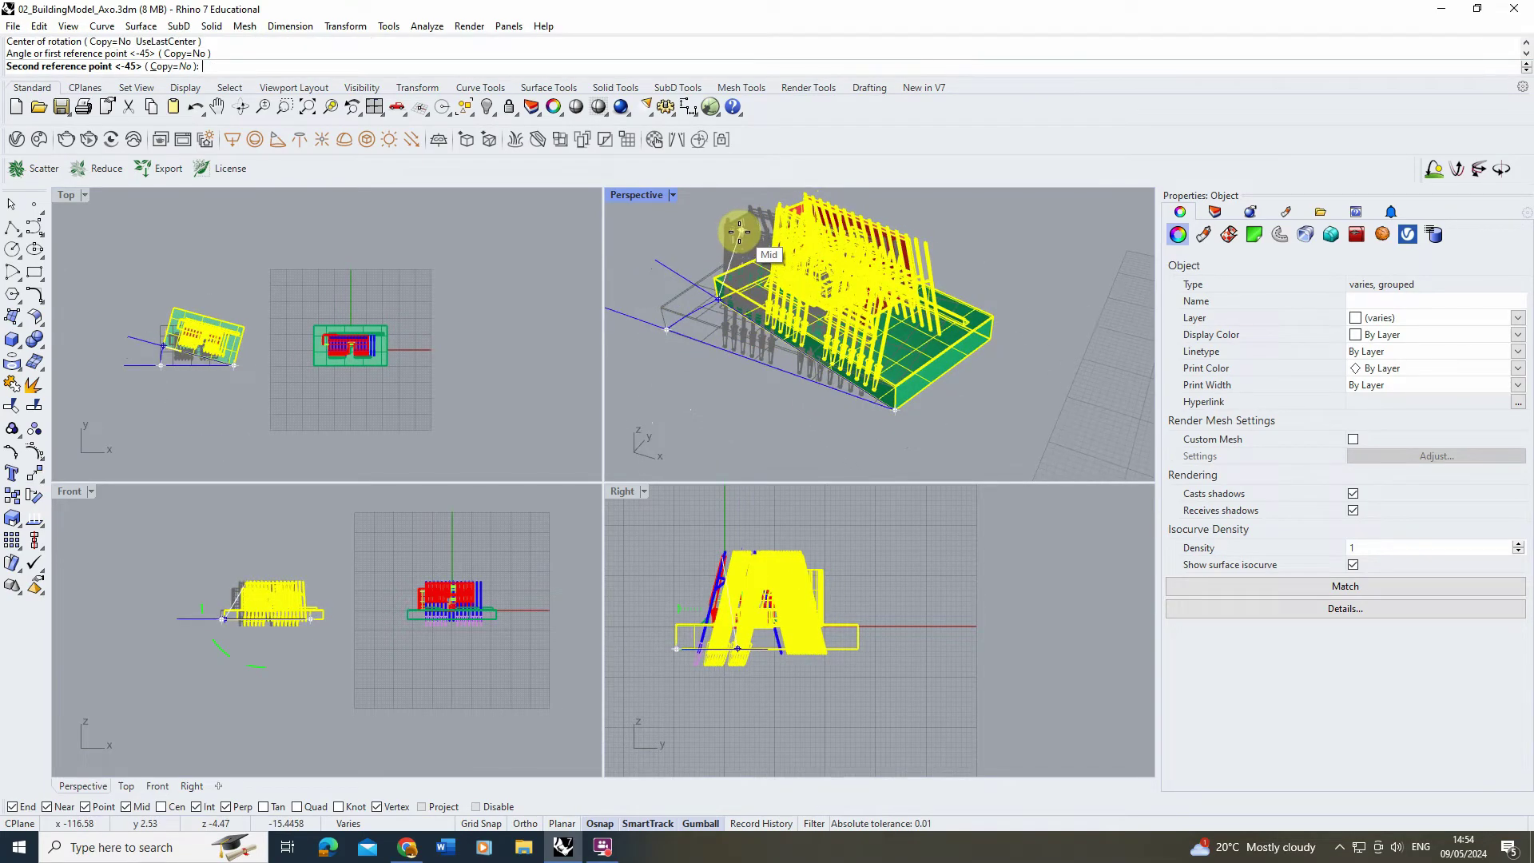
text(-)
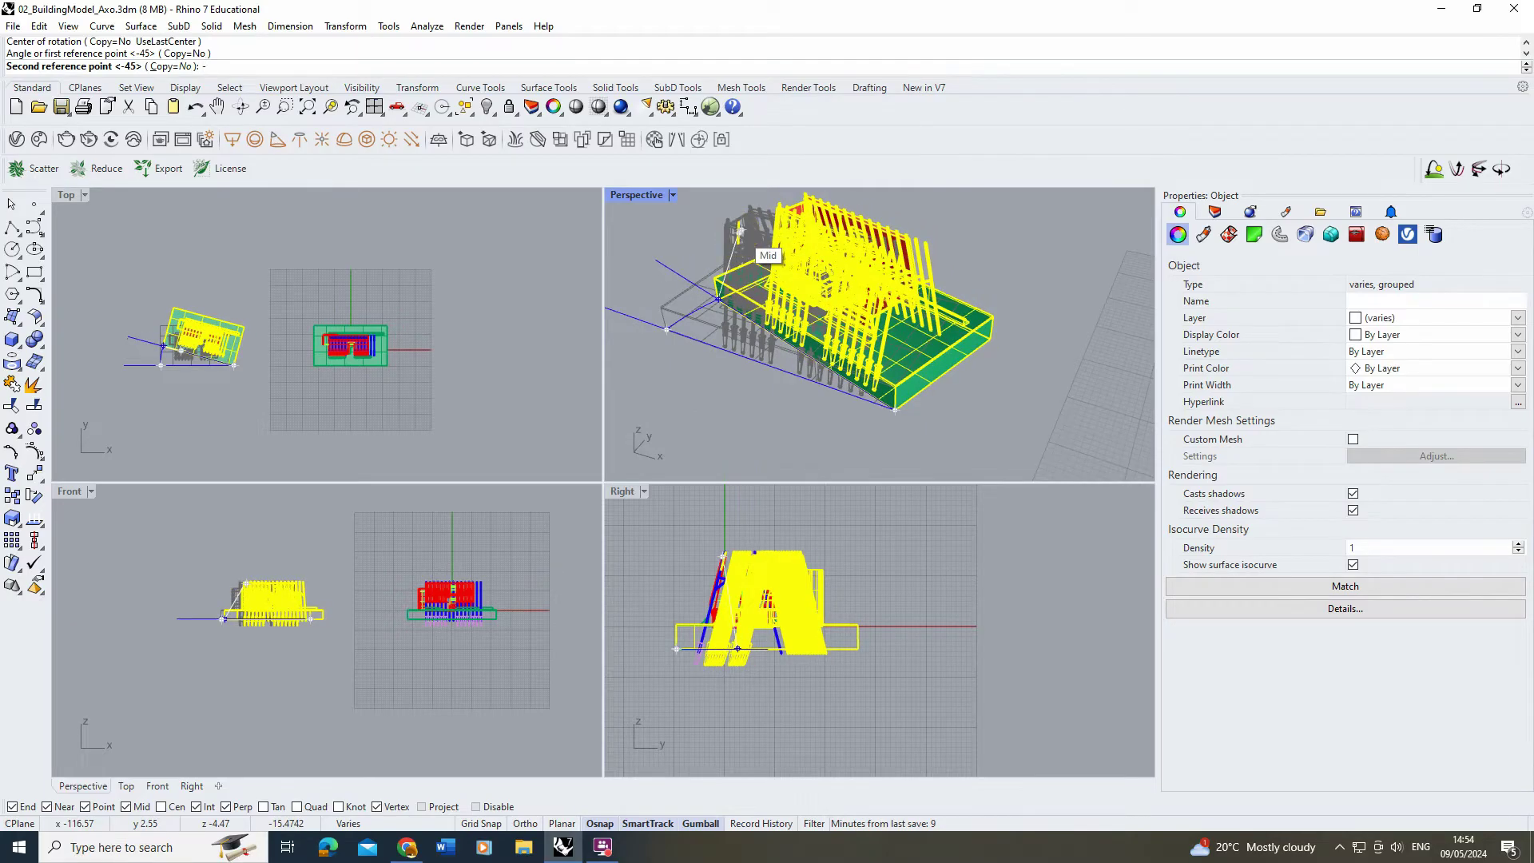
text(4)
click(738, 232)
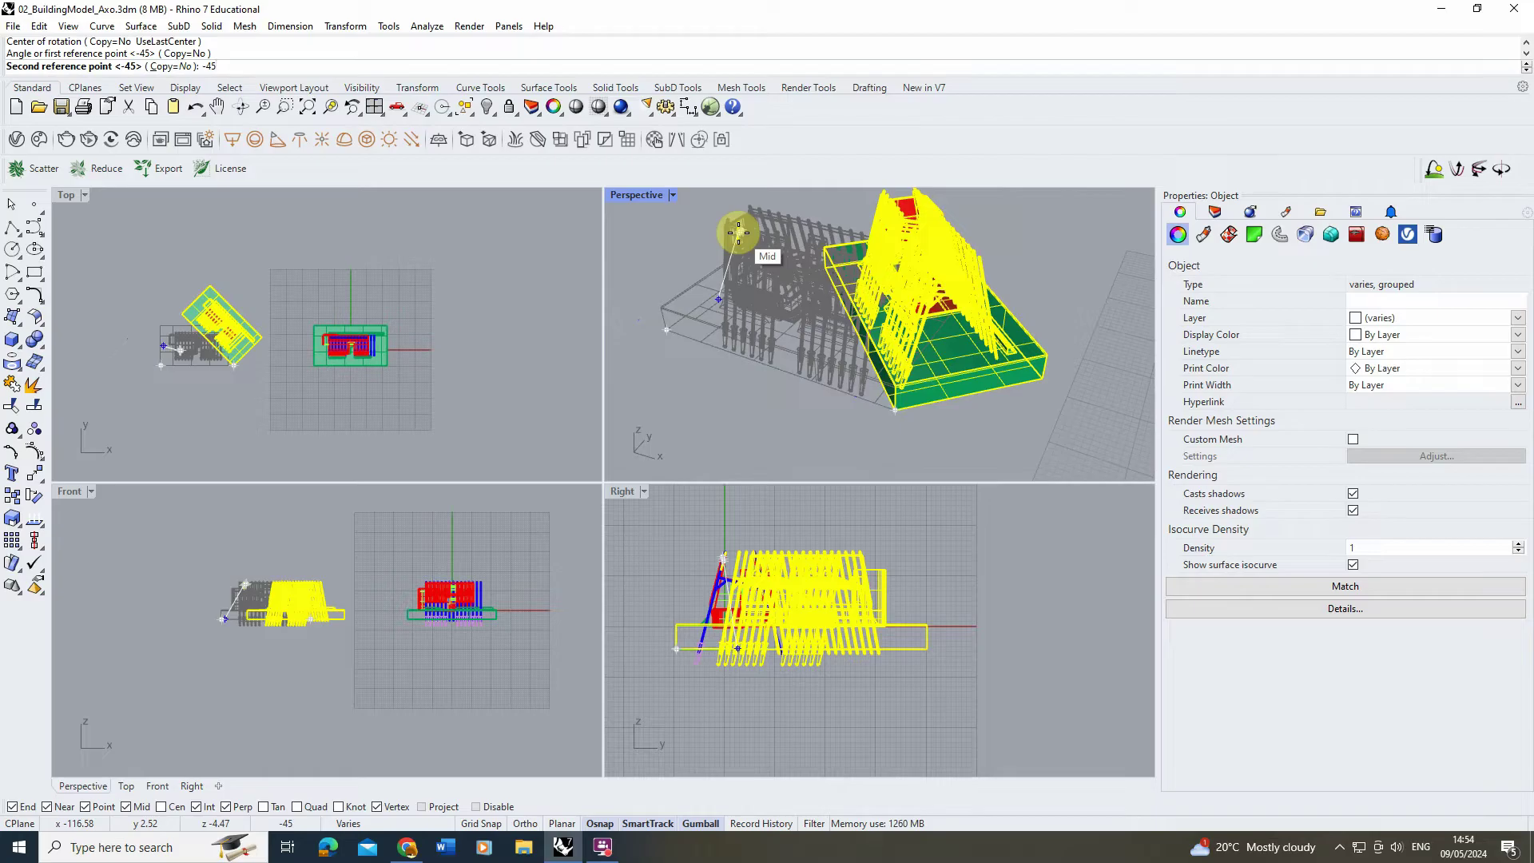
click(751, 317)
click(730, 352)
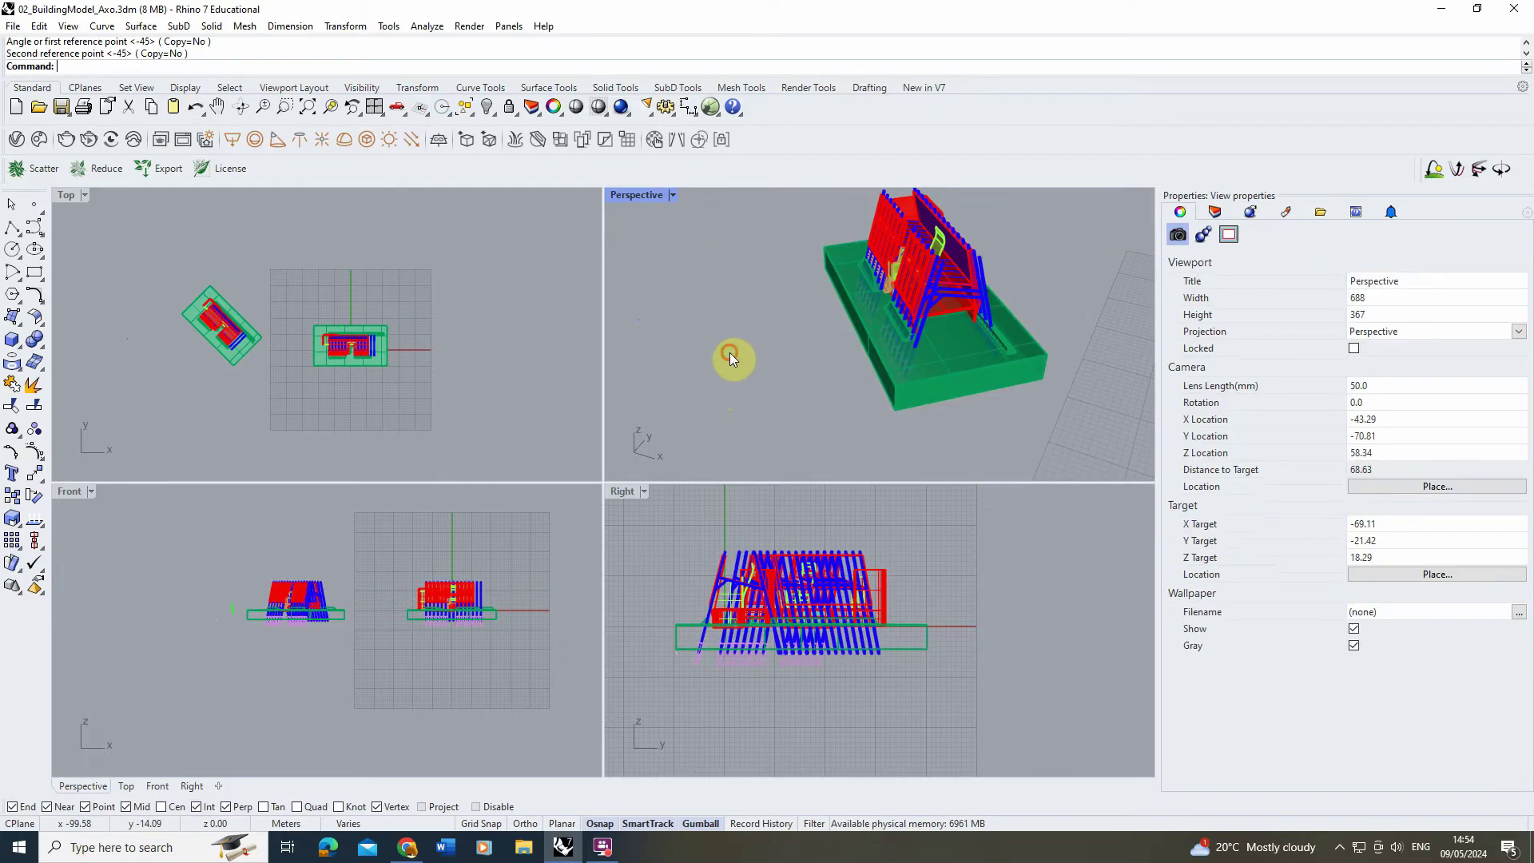
Move the rotated building copy along the positive Y direction, clear of the original model in the Right view.
scroll(178, 302, up, 3)
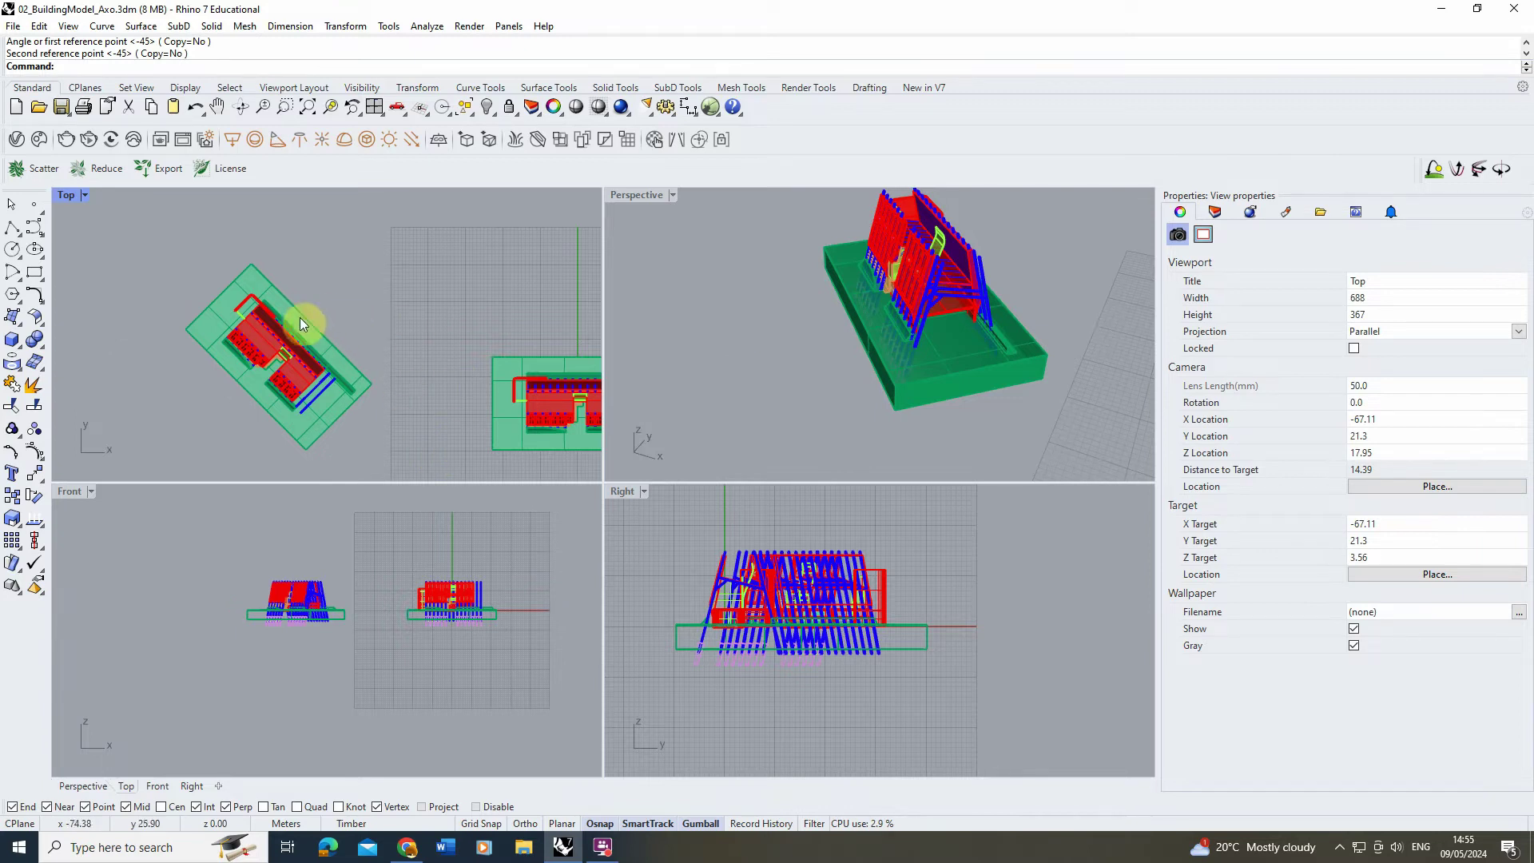
right_drag(745, 448, 756, 256)
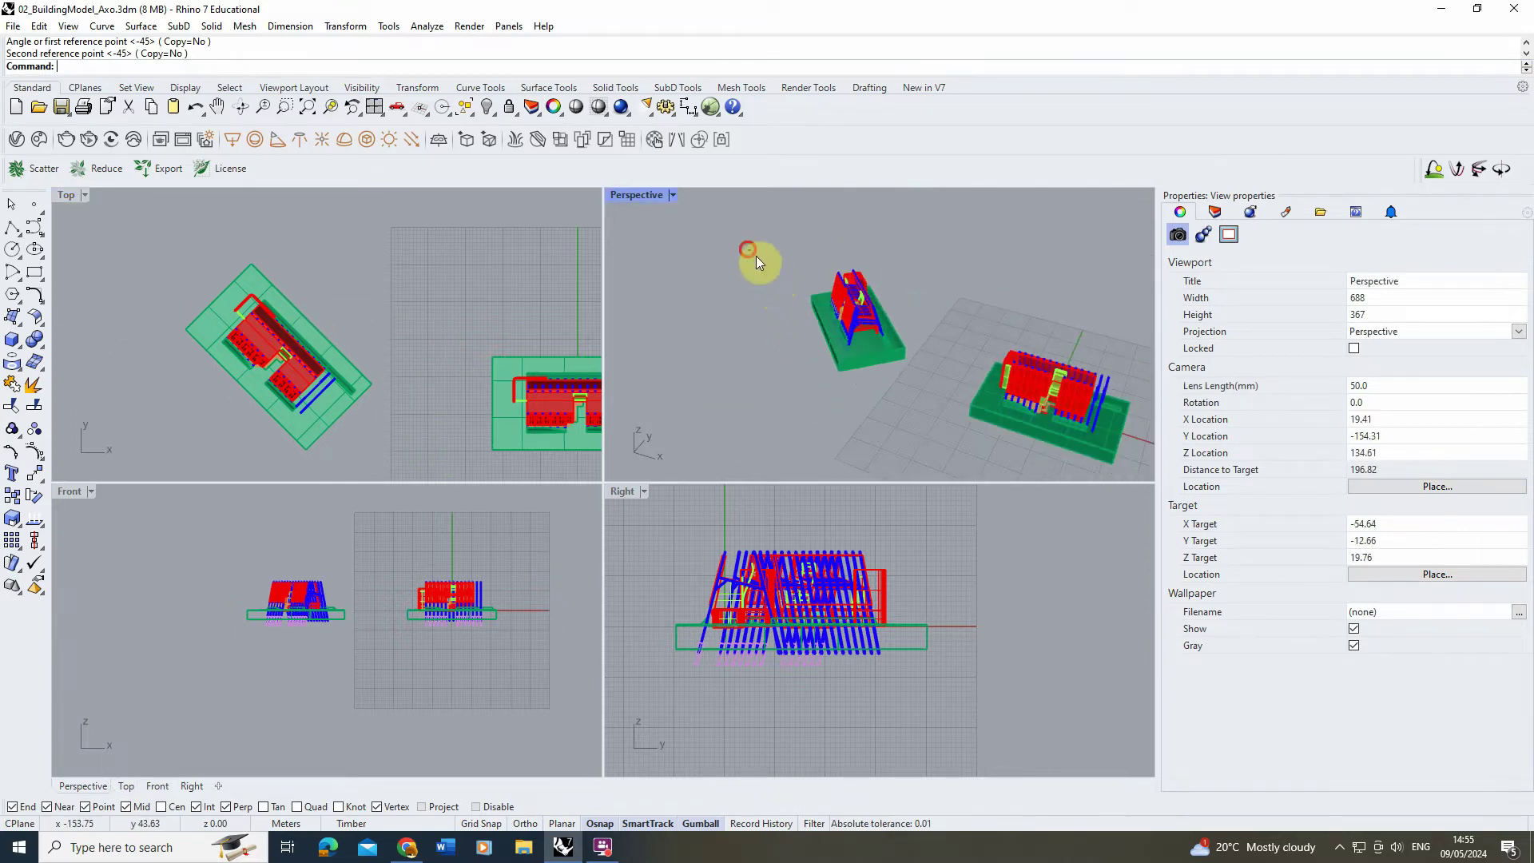
drag(755, 255, 922, 407)
scroll(922, 405, down, 2)
drag(851, 311, 885, 269)
scroll(789, 521, up, 3)
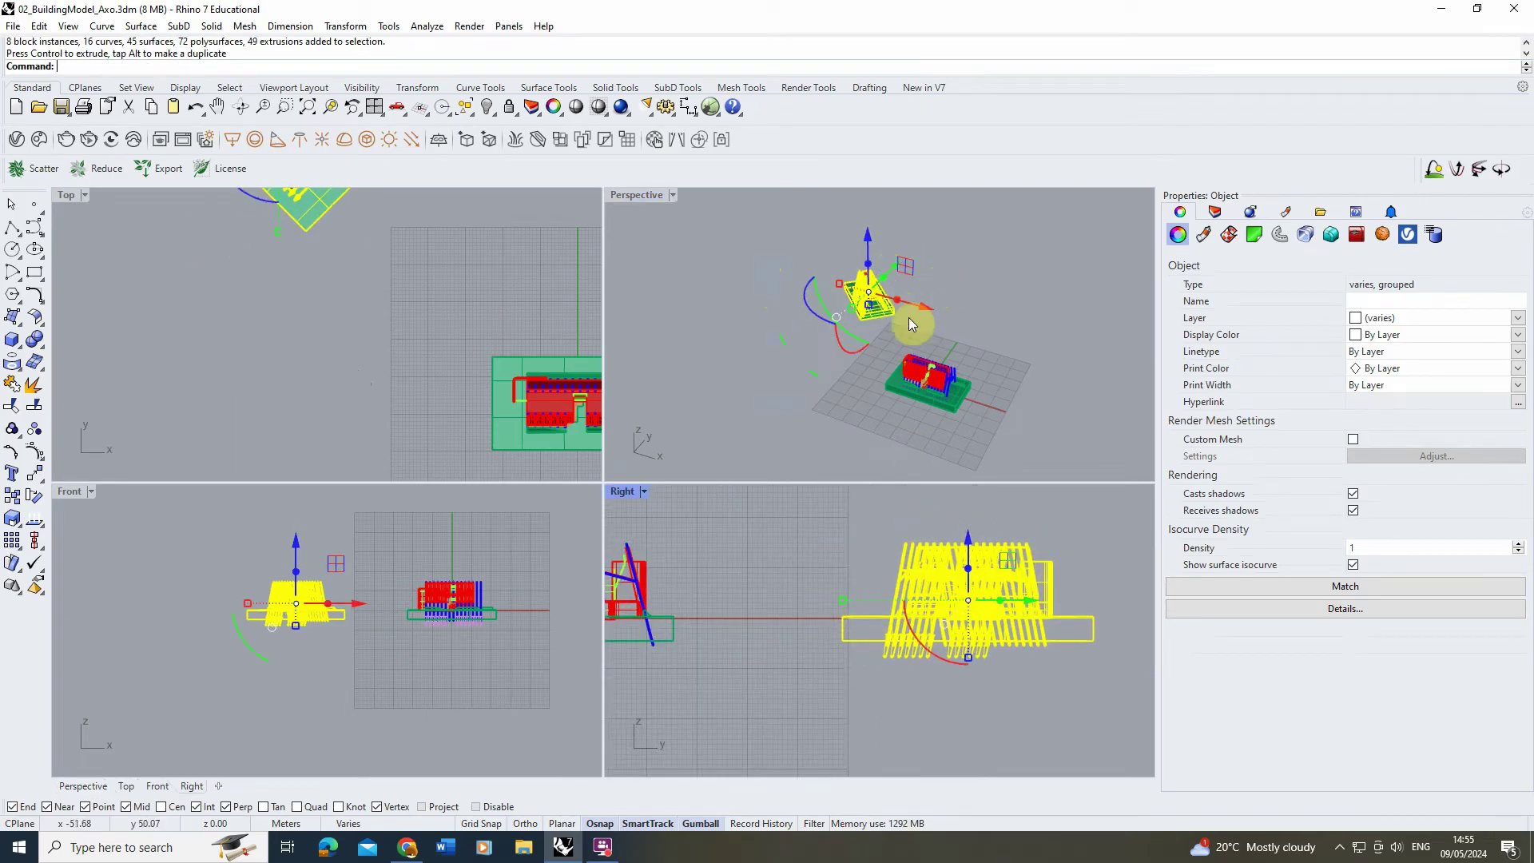
Shear the rotated building copy by -45 degrees in the Right view, from the base's lower front corner with the vertical edge above as reference.
text(Shear)
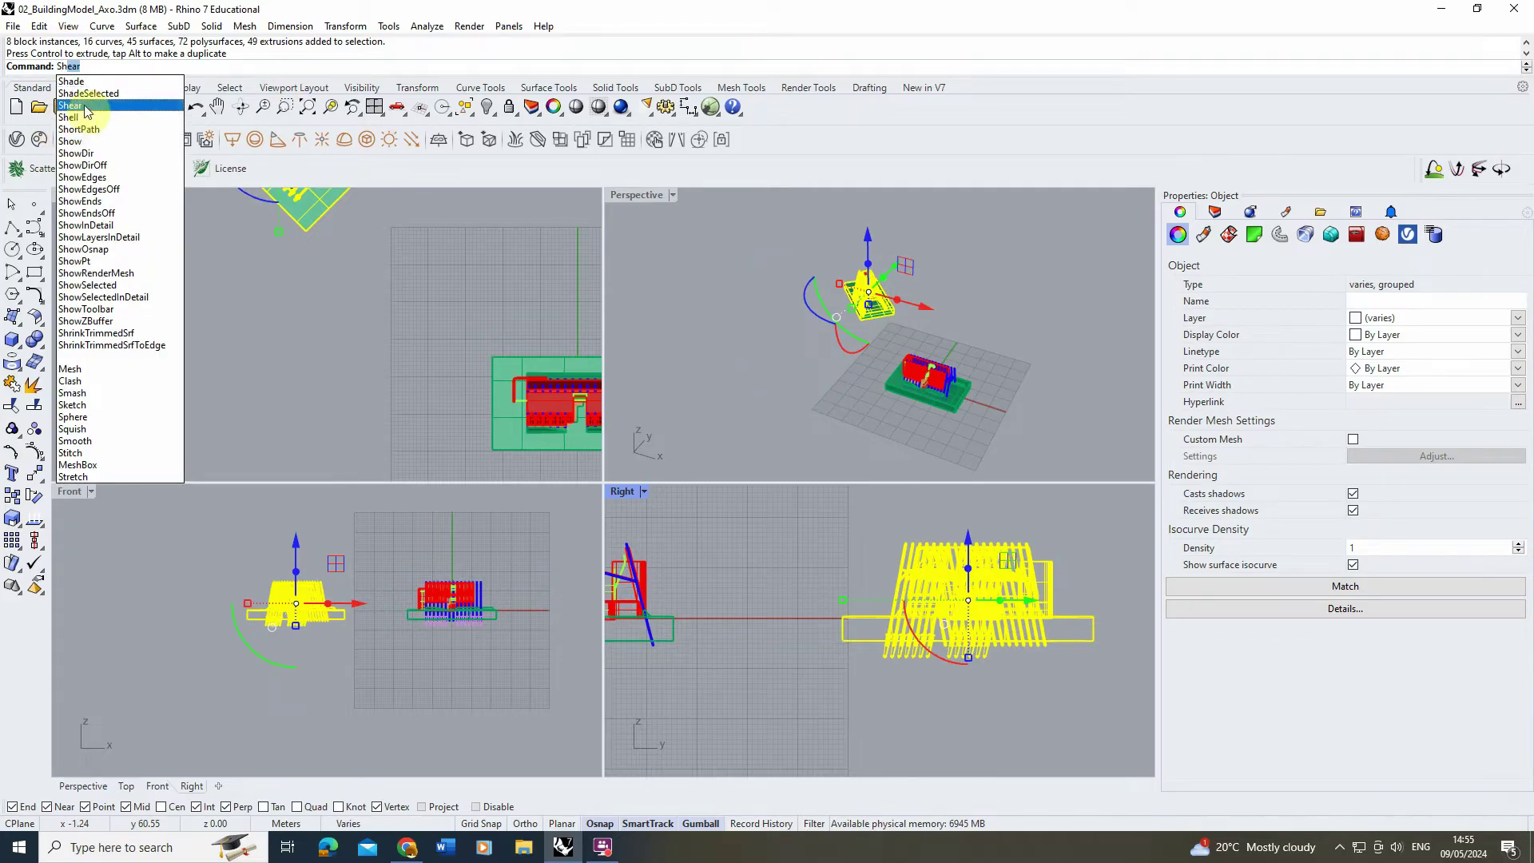
click(85, 106)
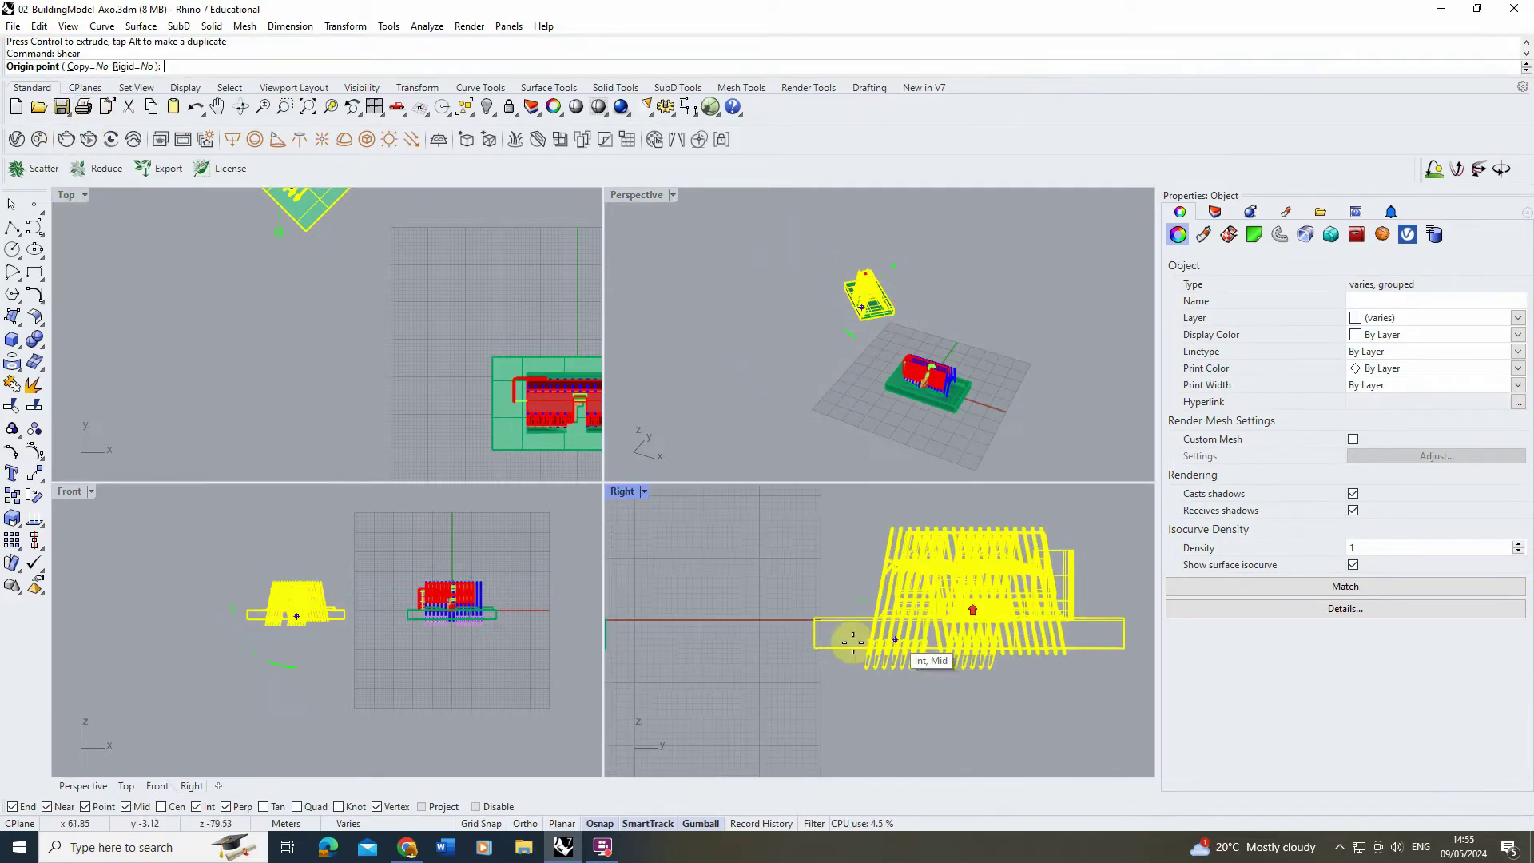
scroll(853, 641, up, 3)
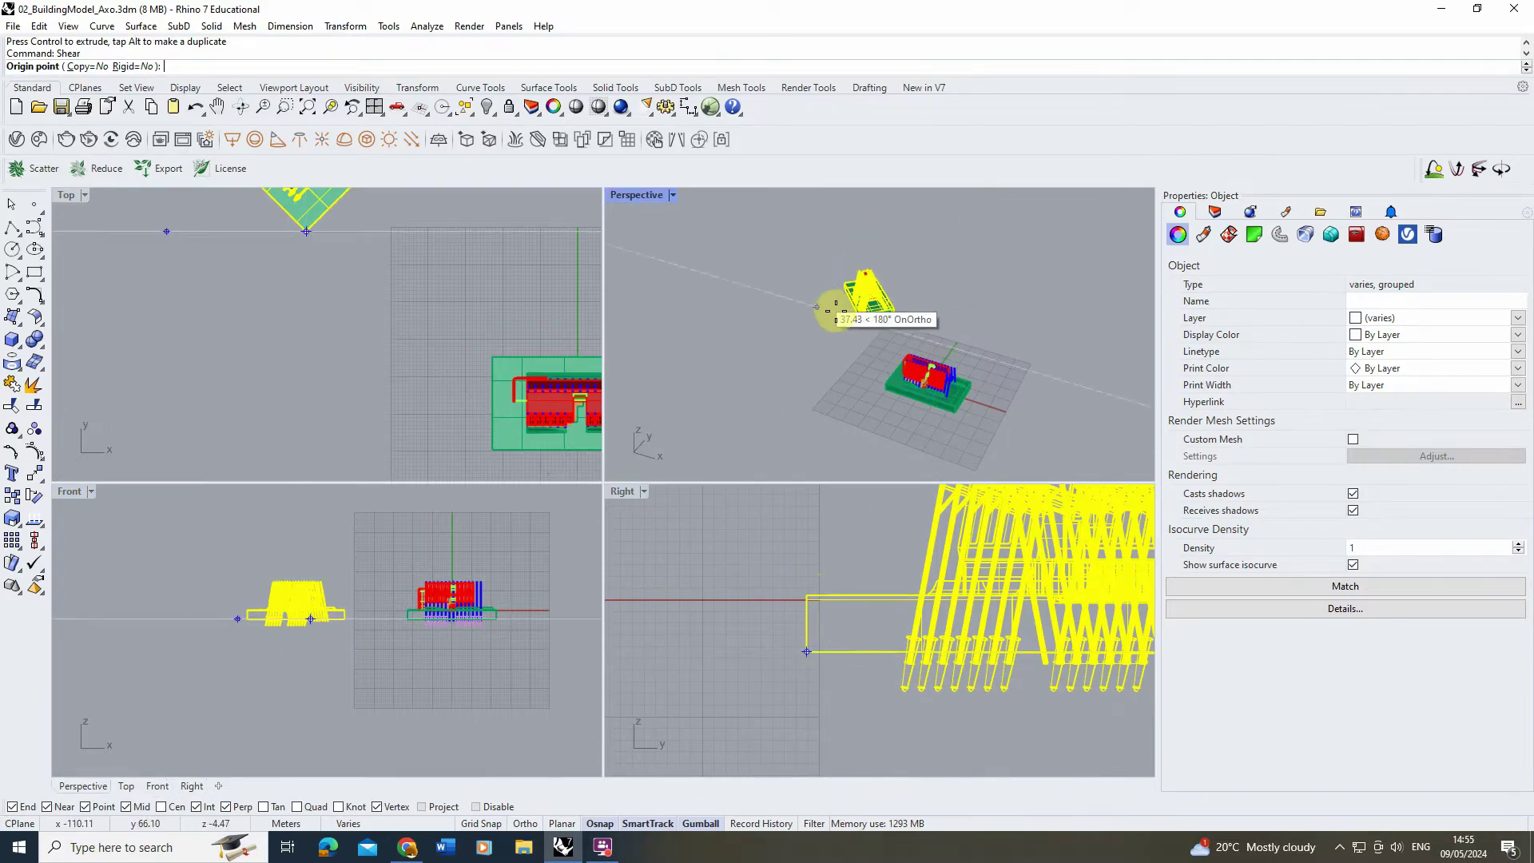
scroll(370, 387, down, 2)
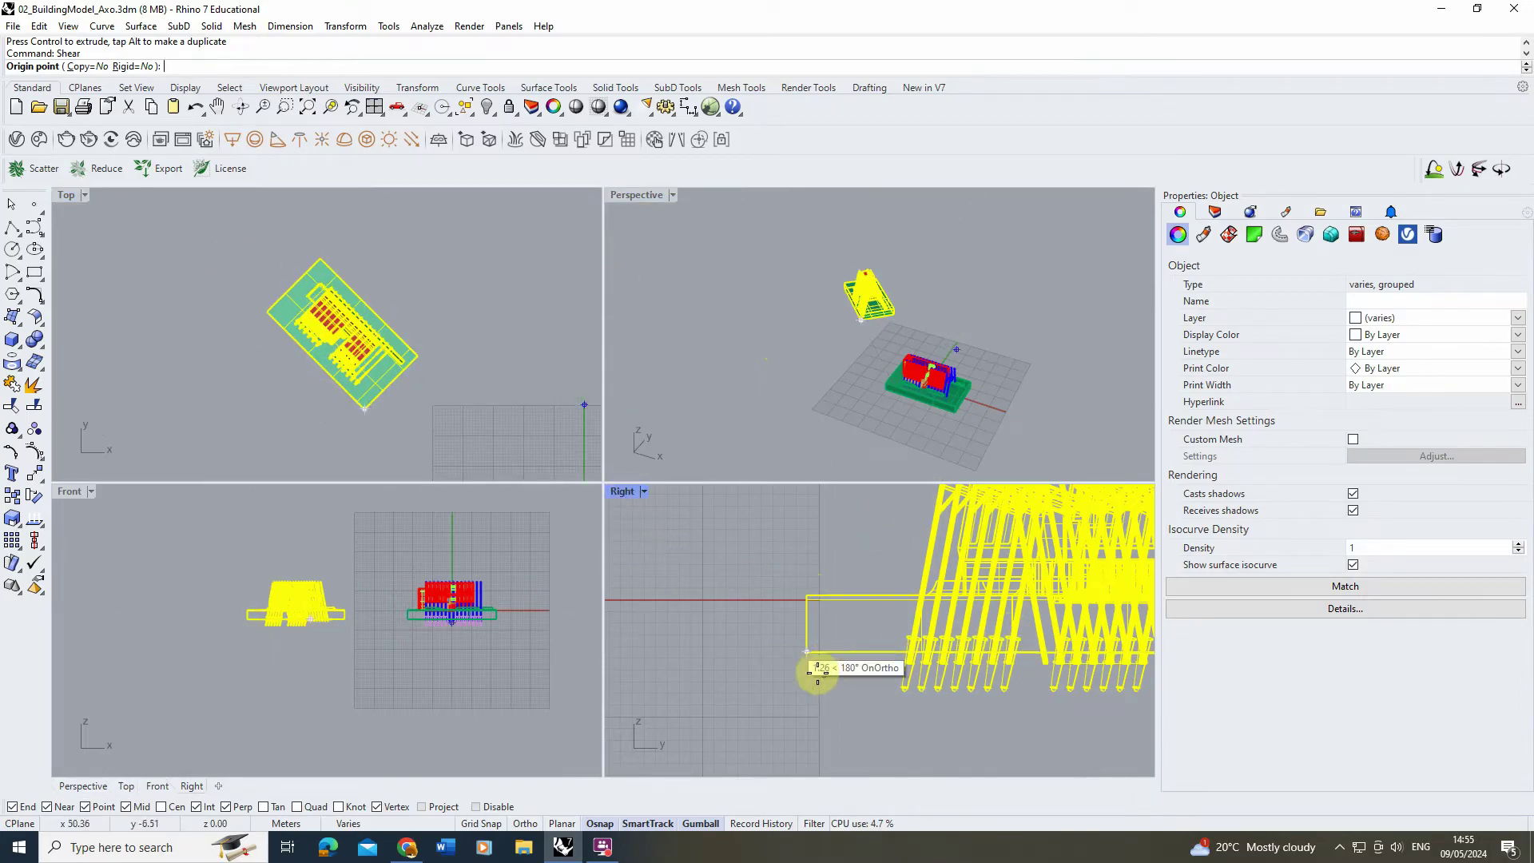
click(807, 652)
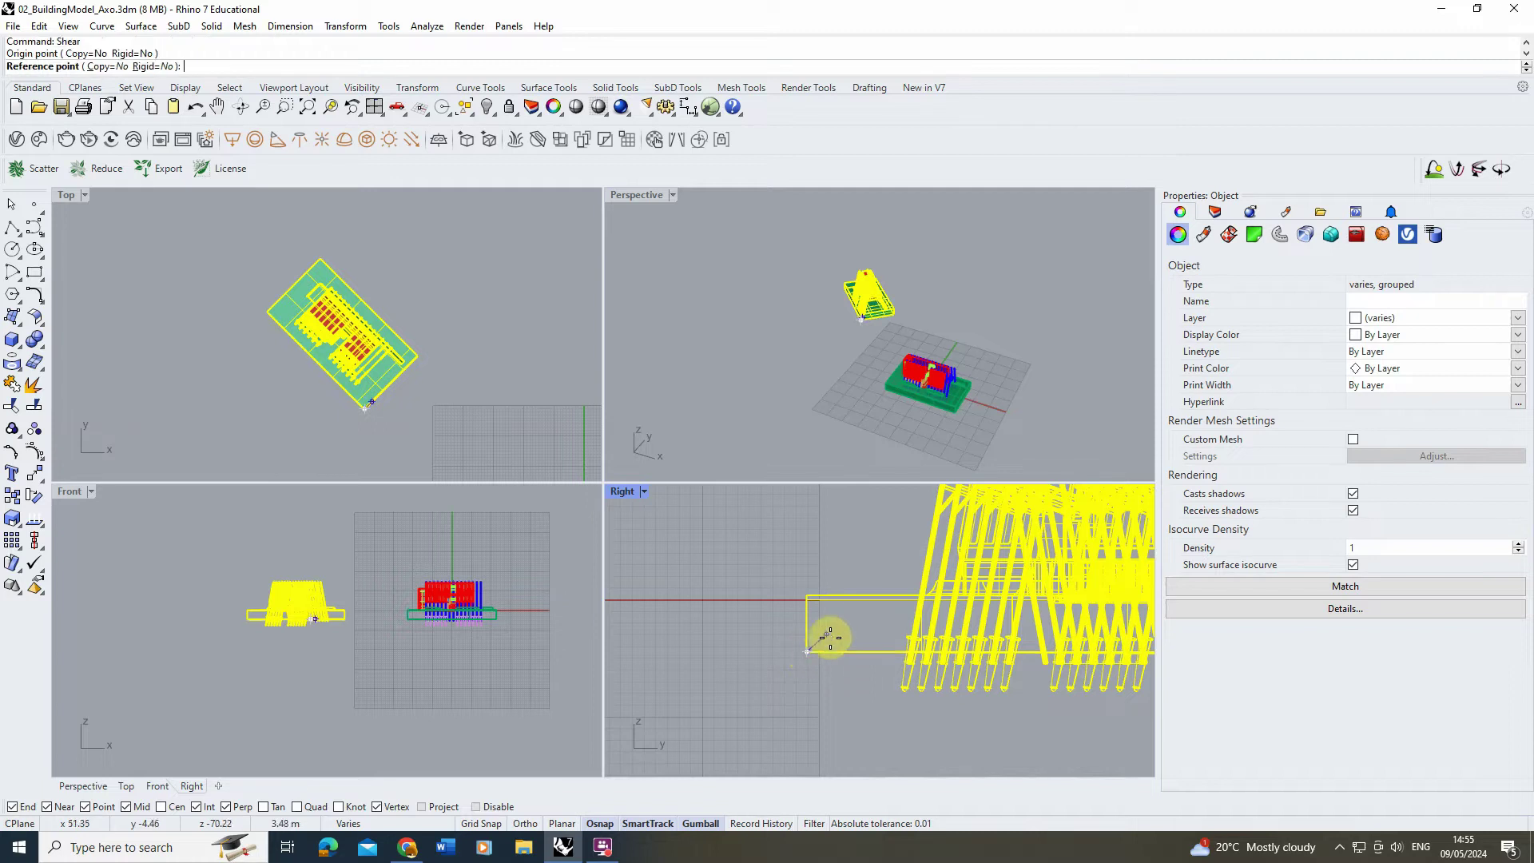
scroll(819, 639, up, 2)
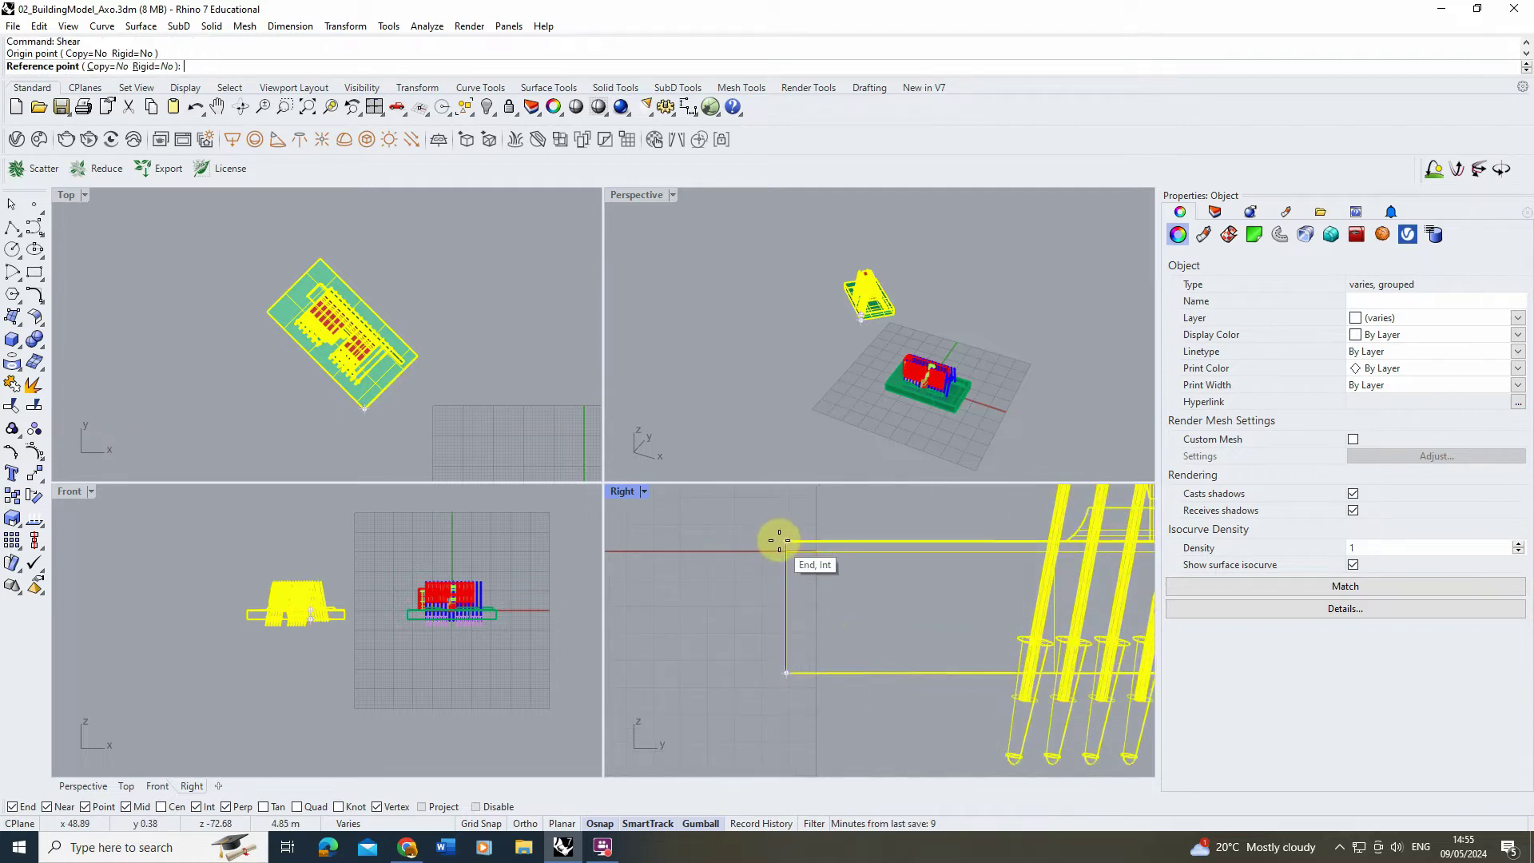
click(777, 538)
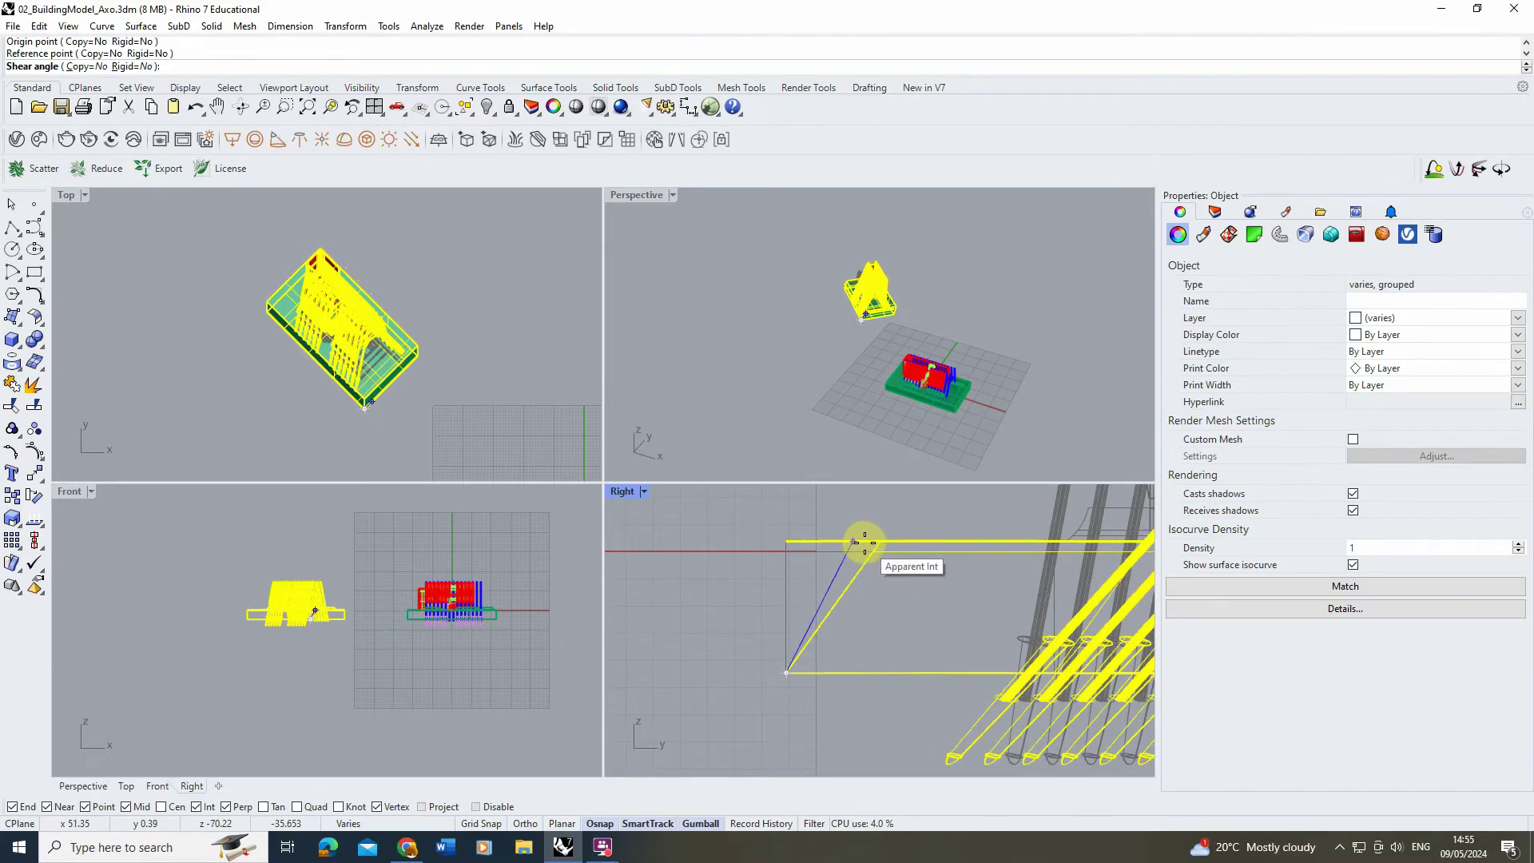
text(45)
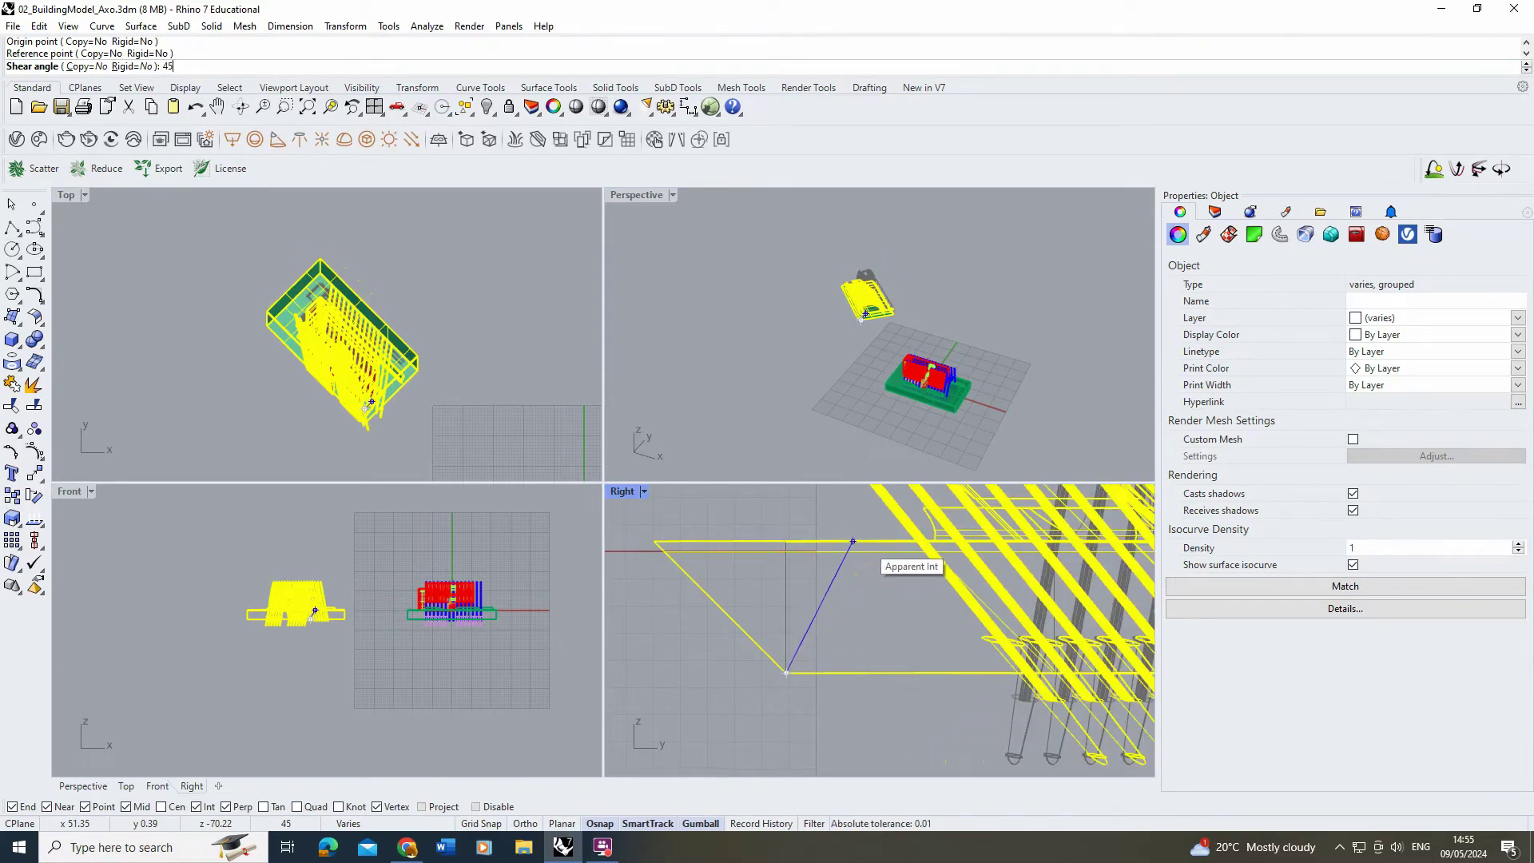
key(BackSpace)
text(-)
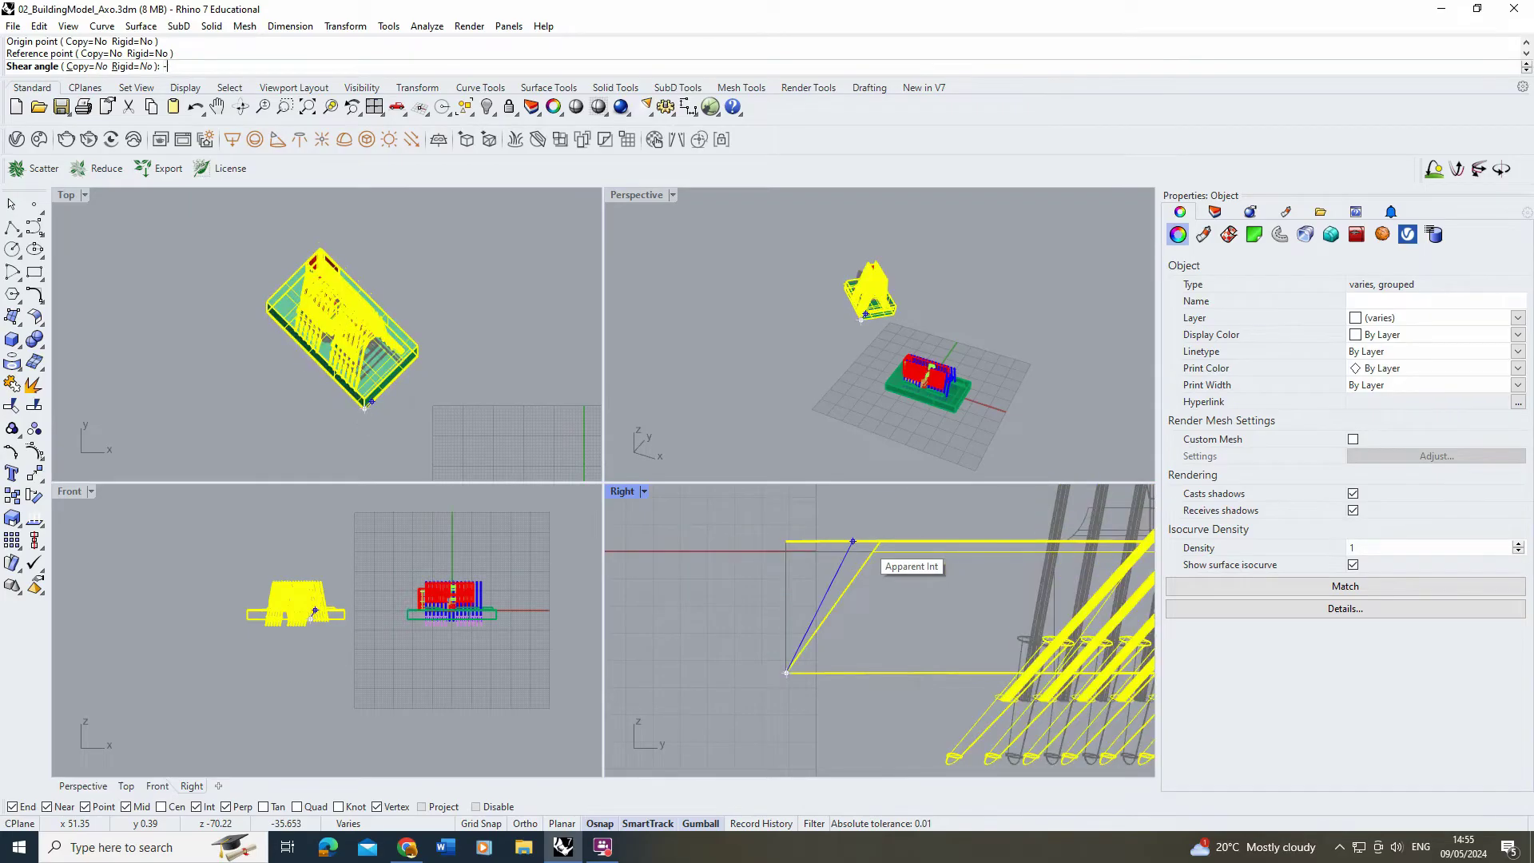
text(45)
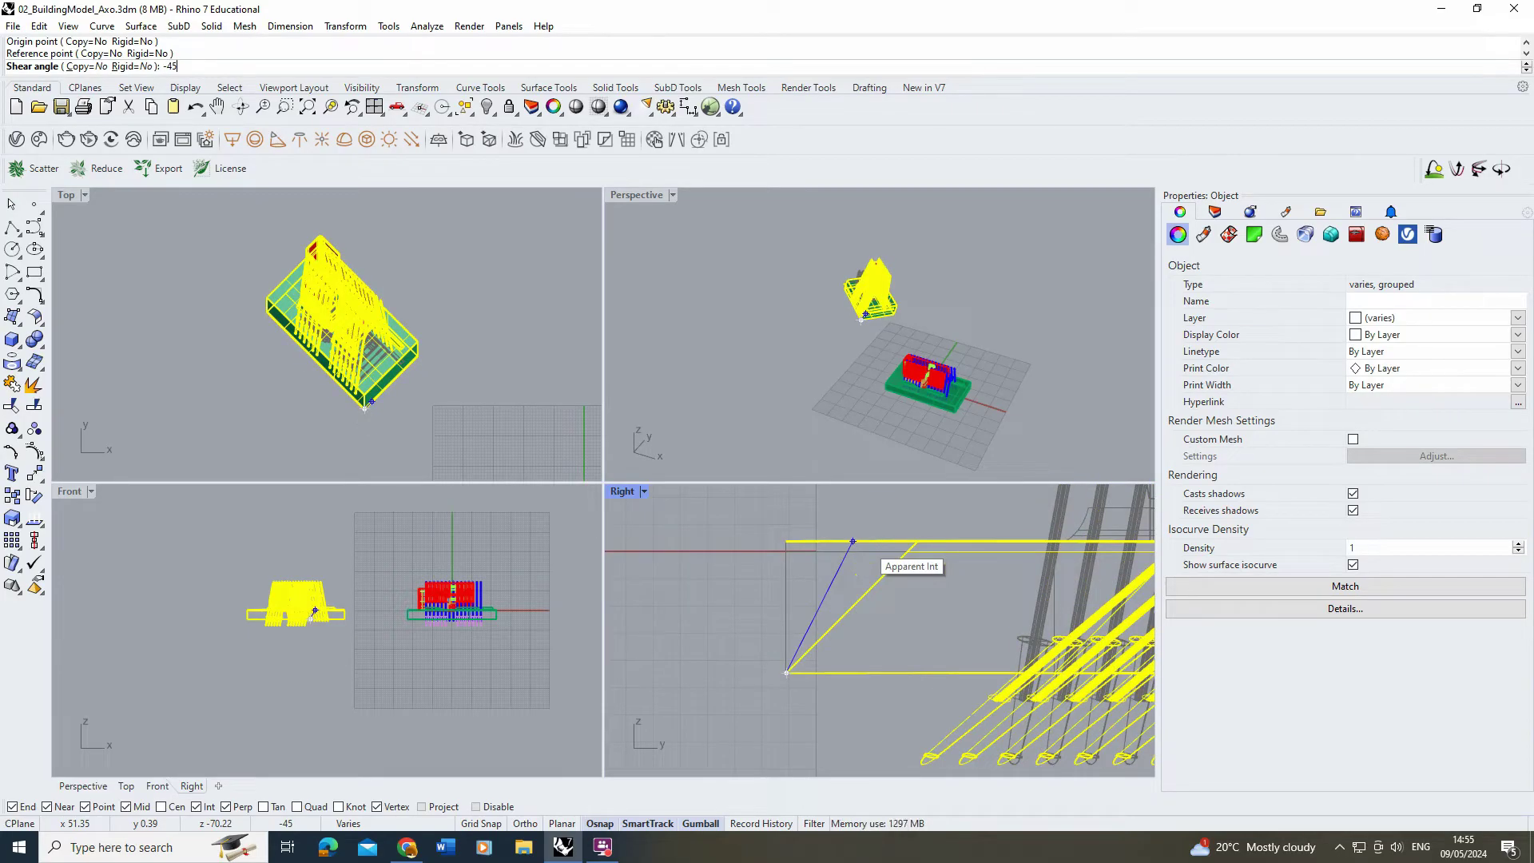
key(Return)
Frame the sheared building copy in the maximized Top view and set that view's display mode to Pen.
click(410, 409)
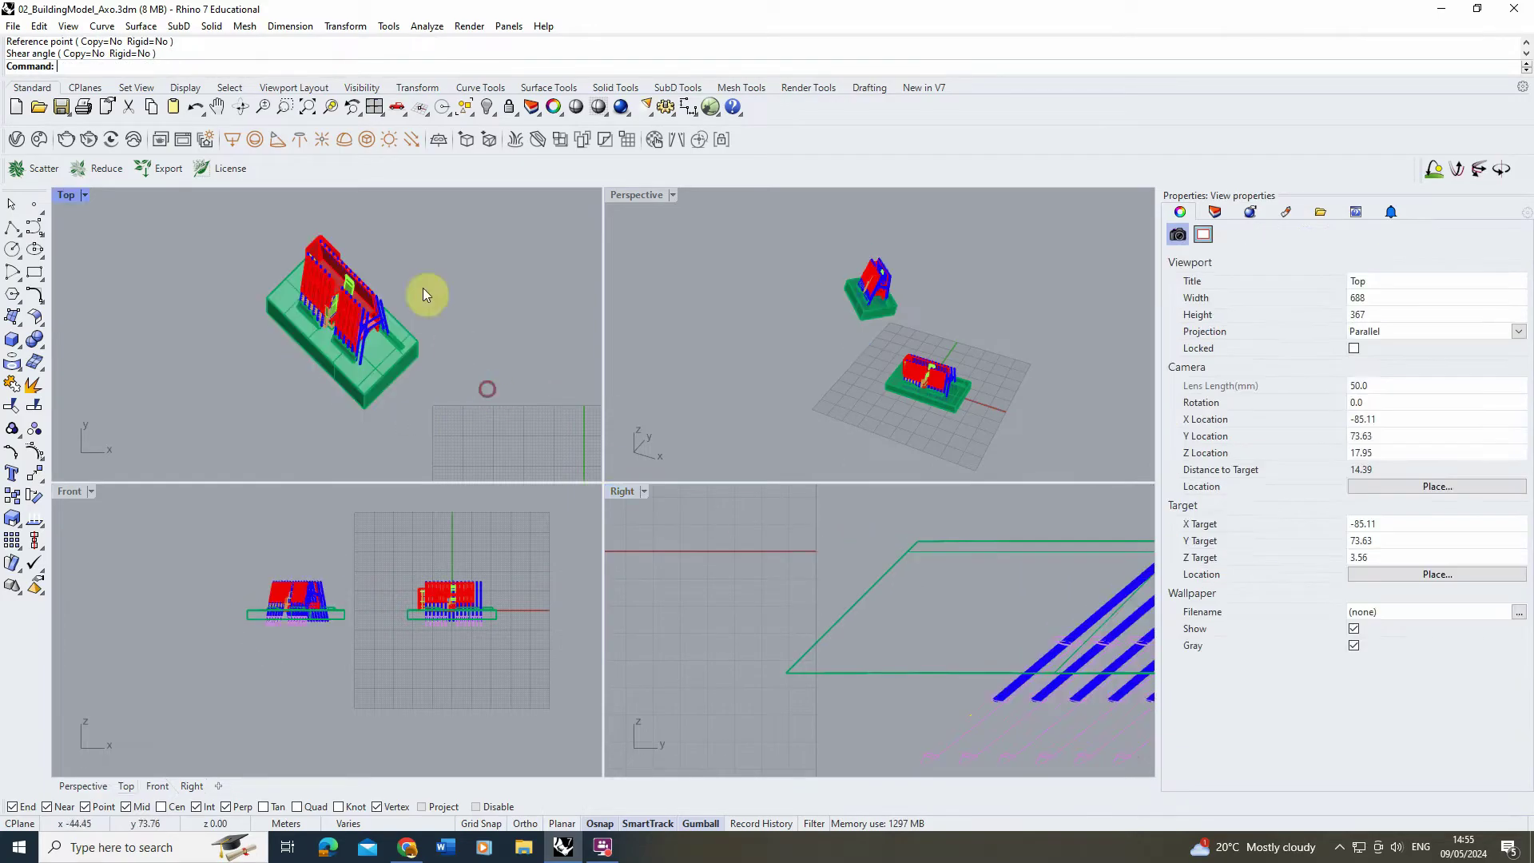
scroll(342, 297, up, 5)
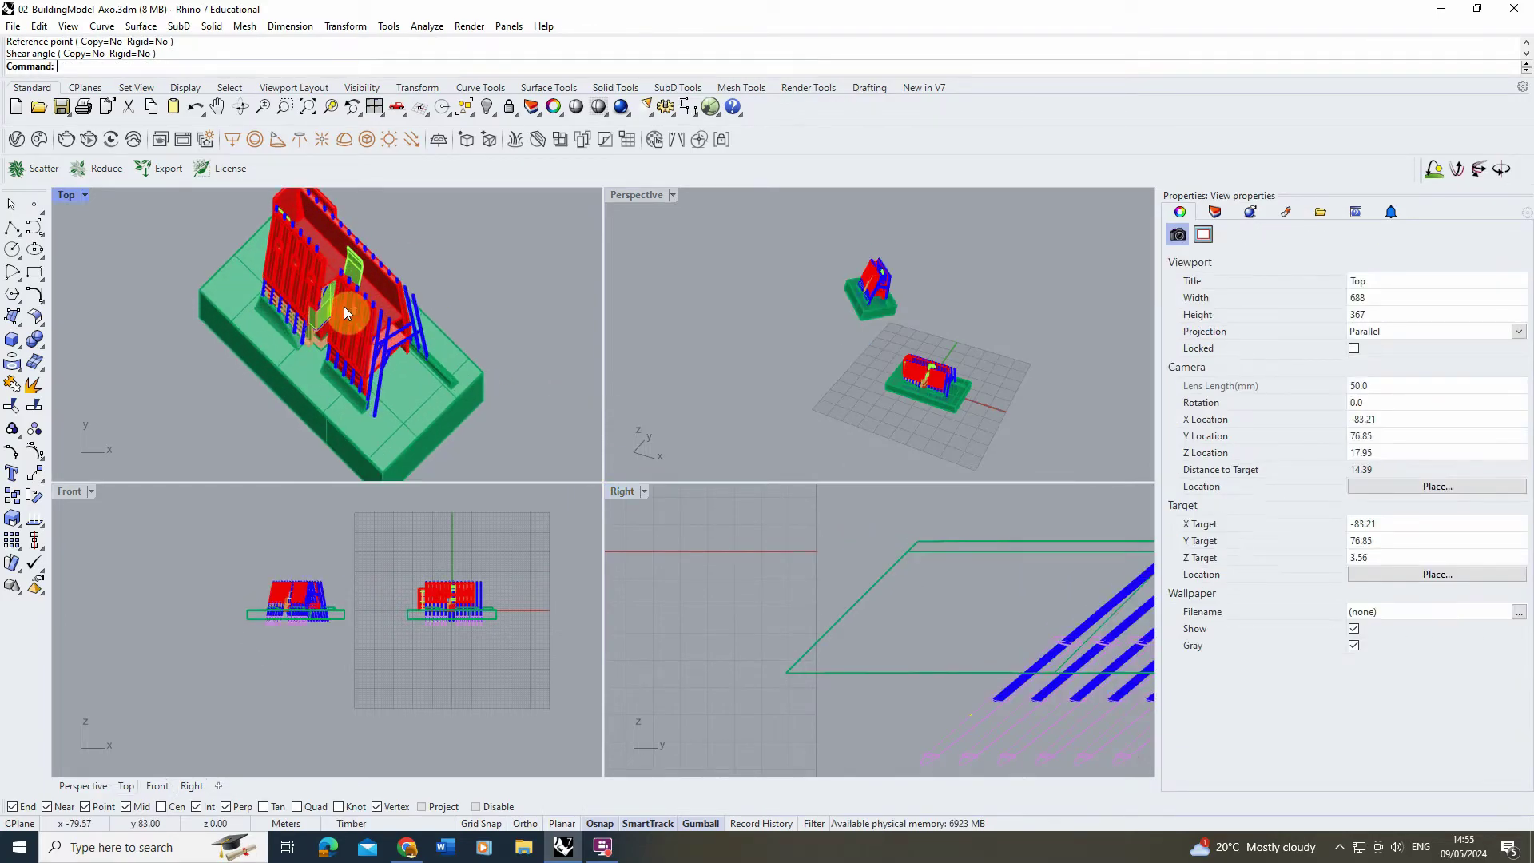
scroll(367, 349, down, 3)
scroll(273, 319, down, 2)
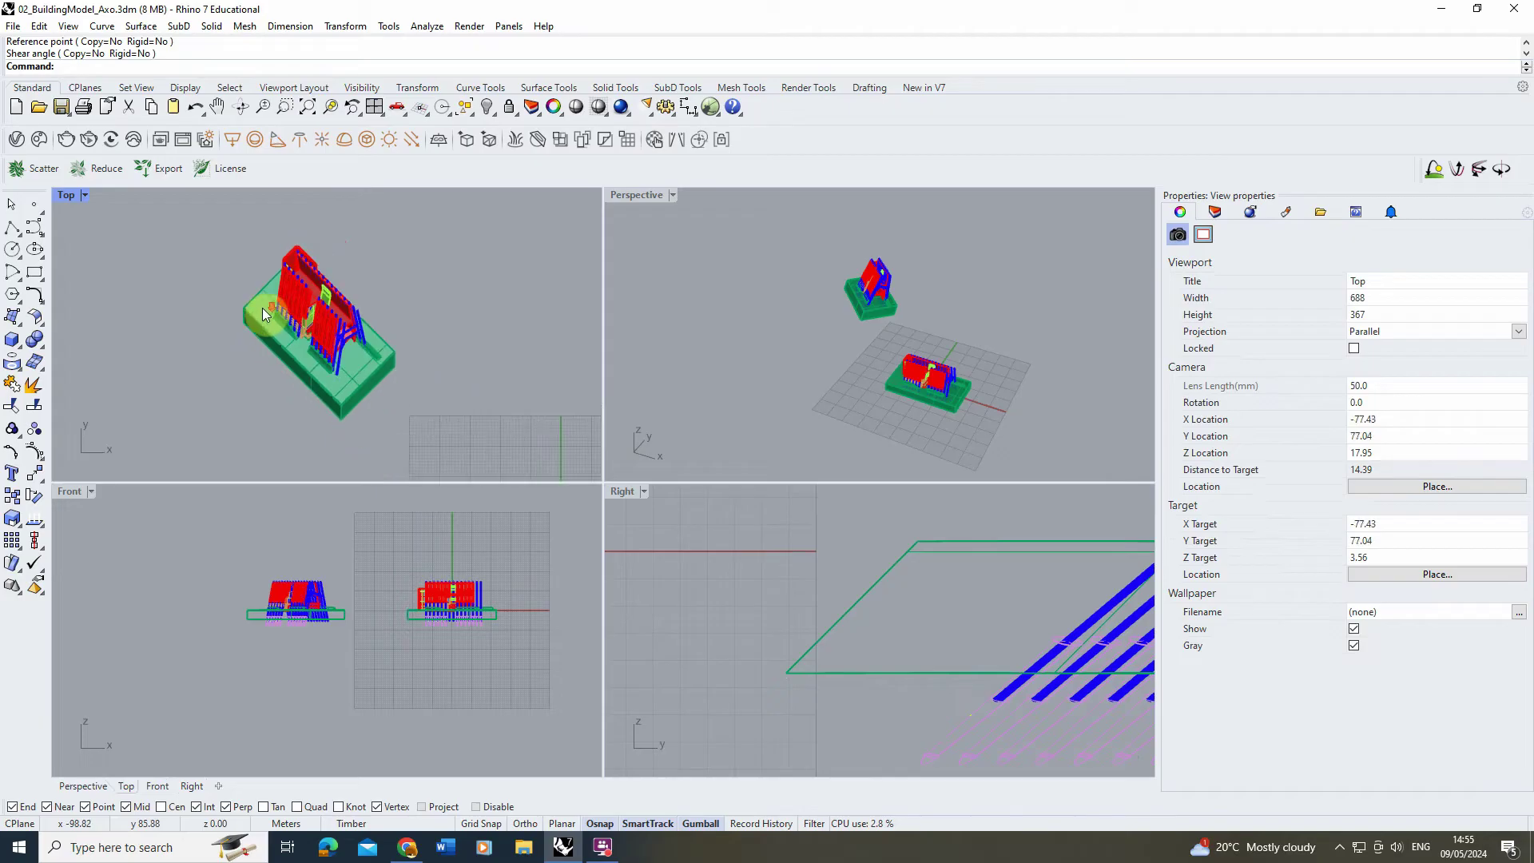
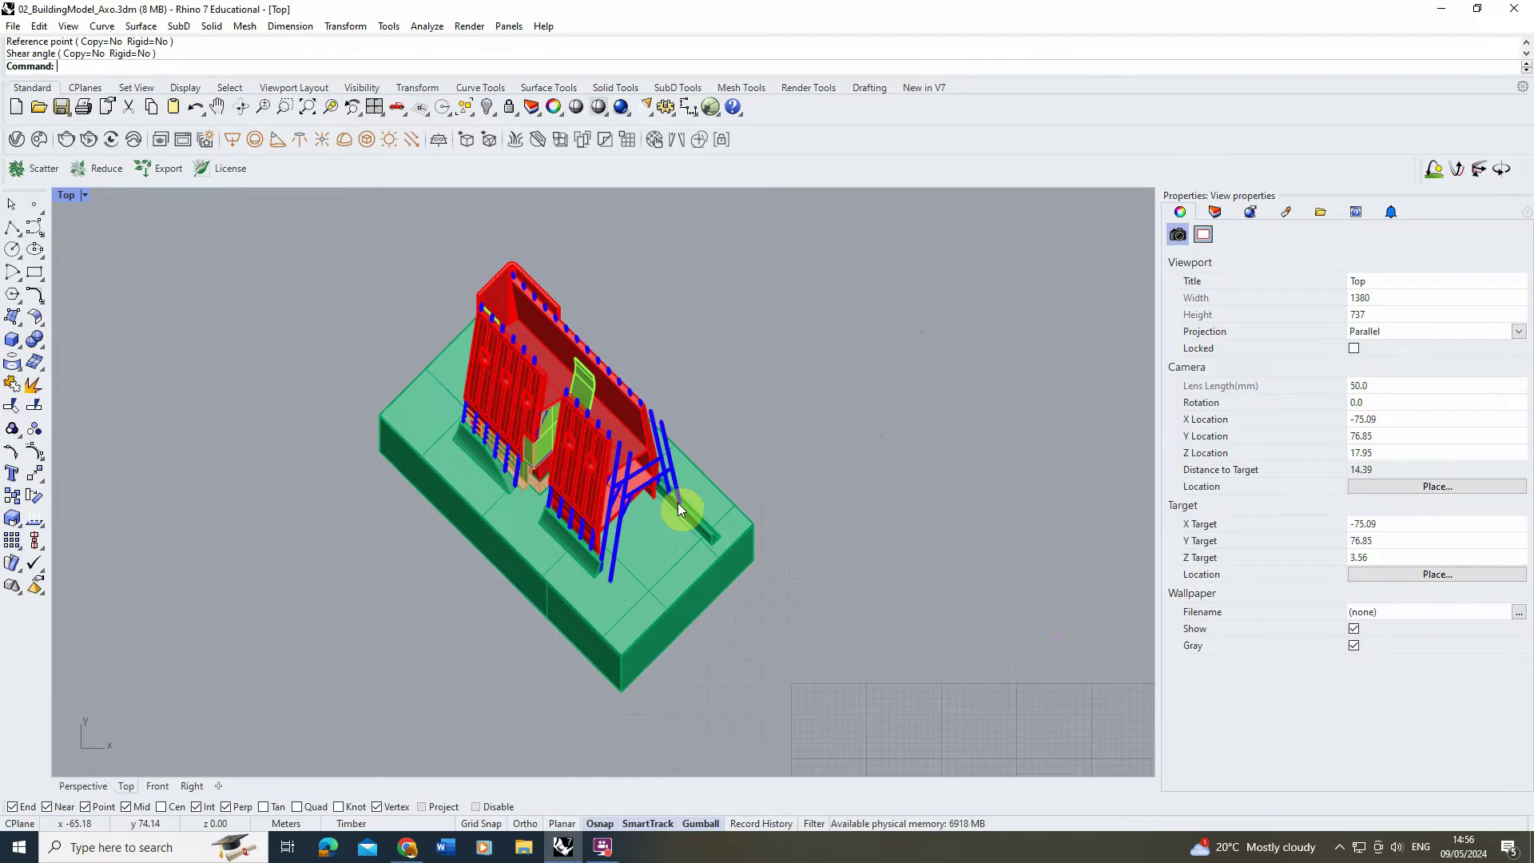
click(84, 196)
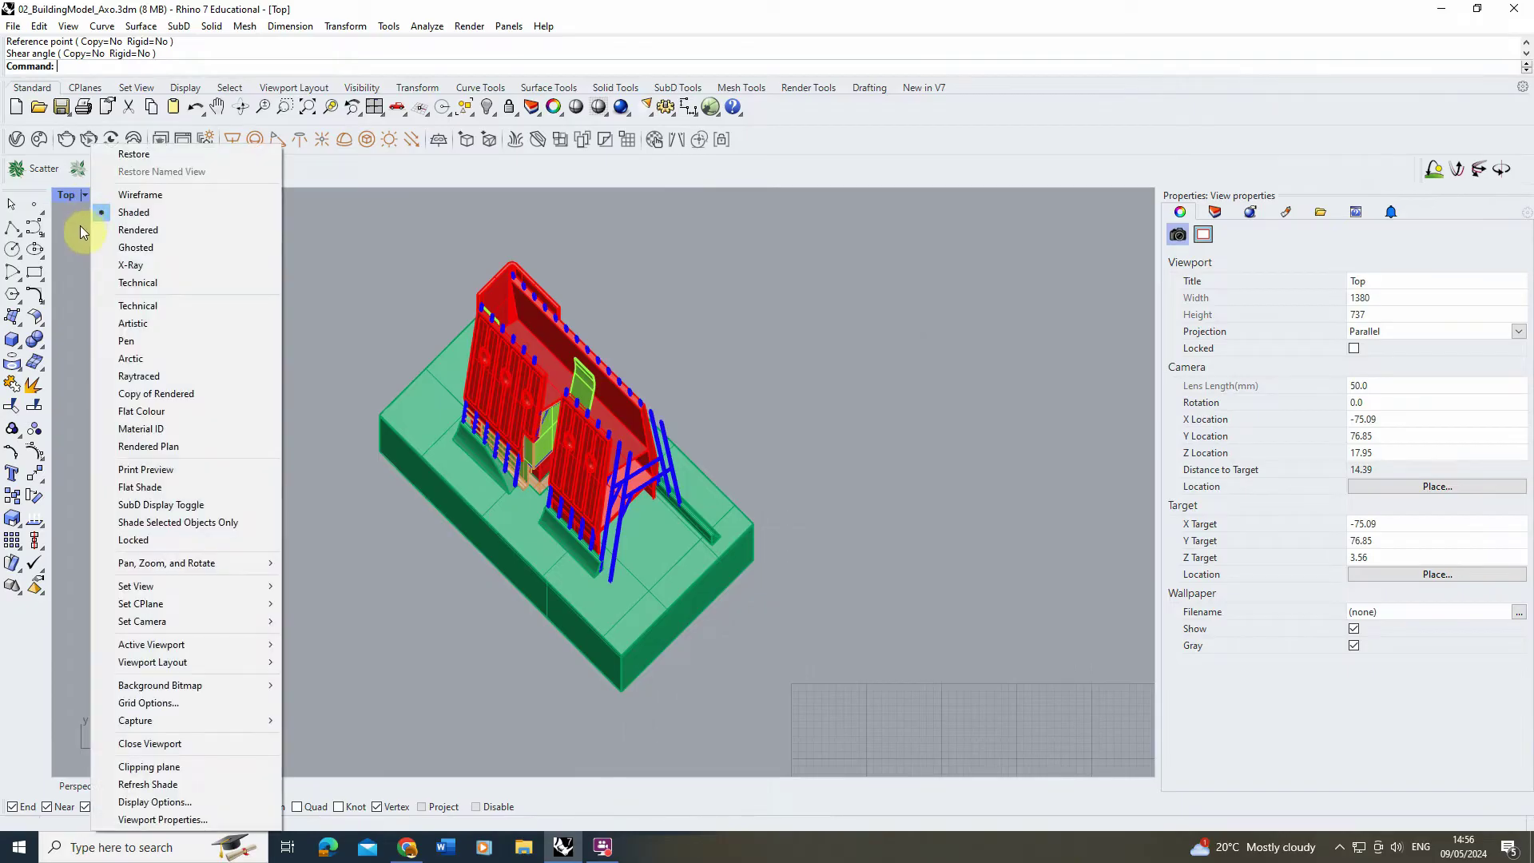
click(133, 341)
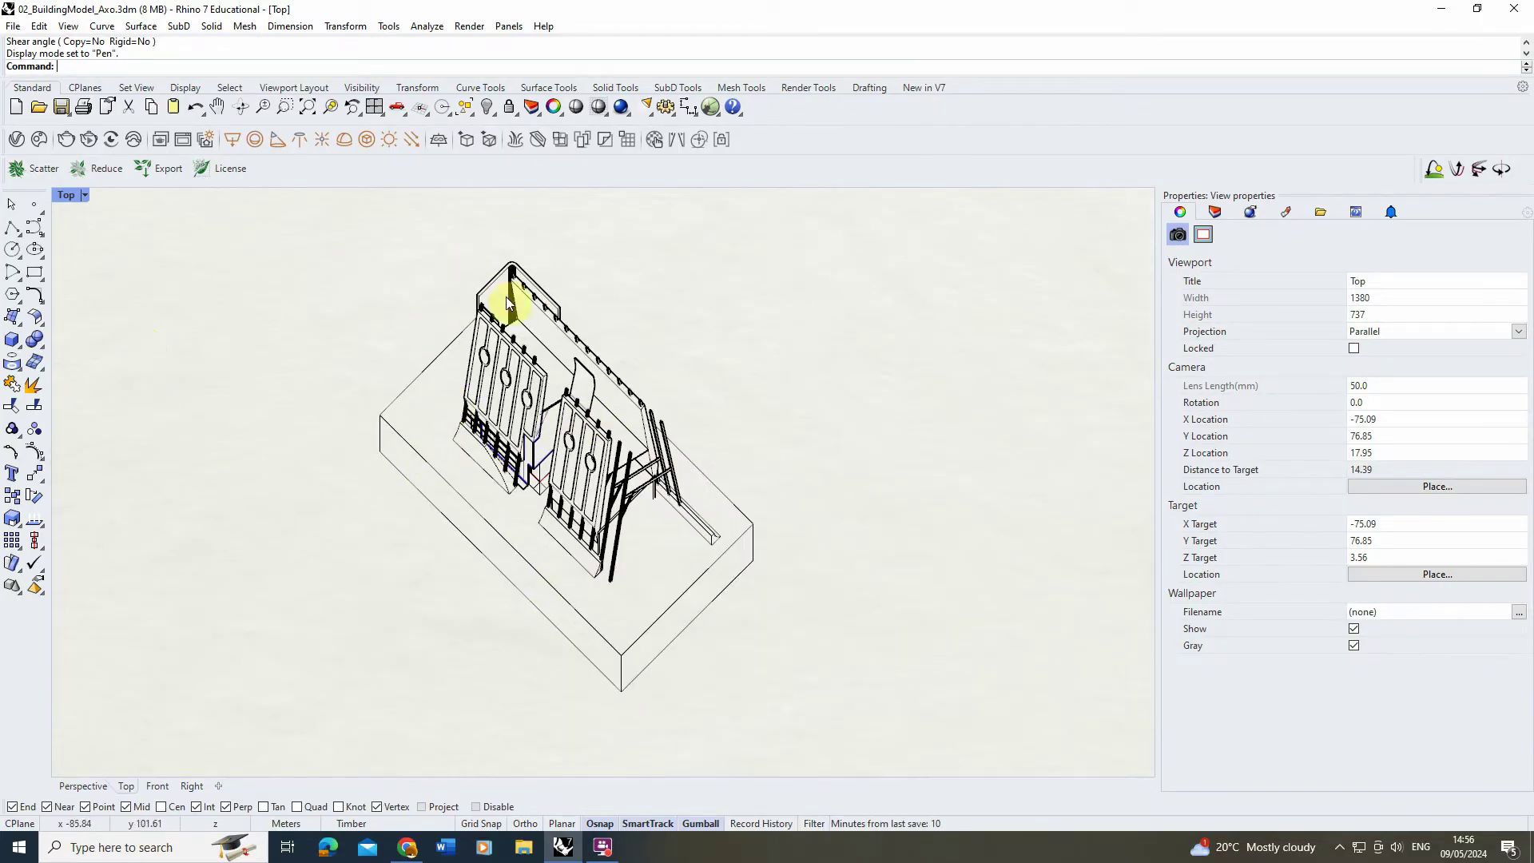
scroll(528, 462, up, 5)
scroll(527, 462, down, 5)
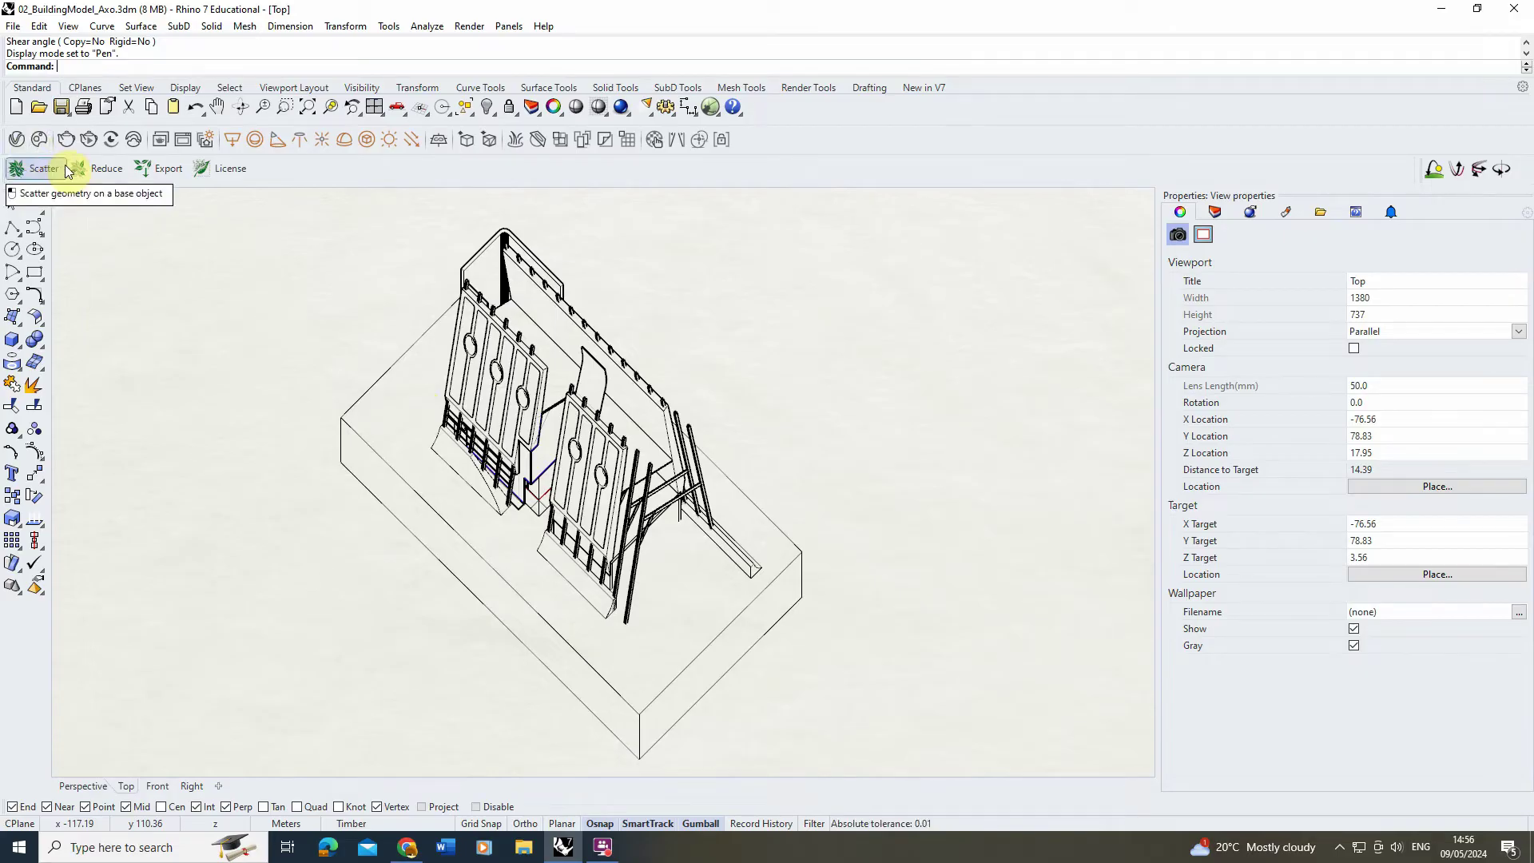
Duplicate the Pen display mode in the display mode options.
click(82, 196)
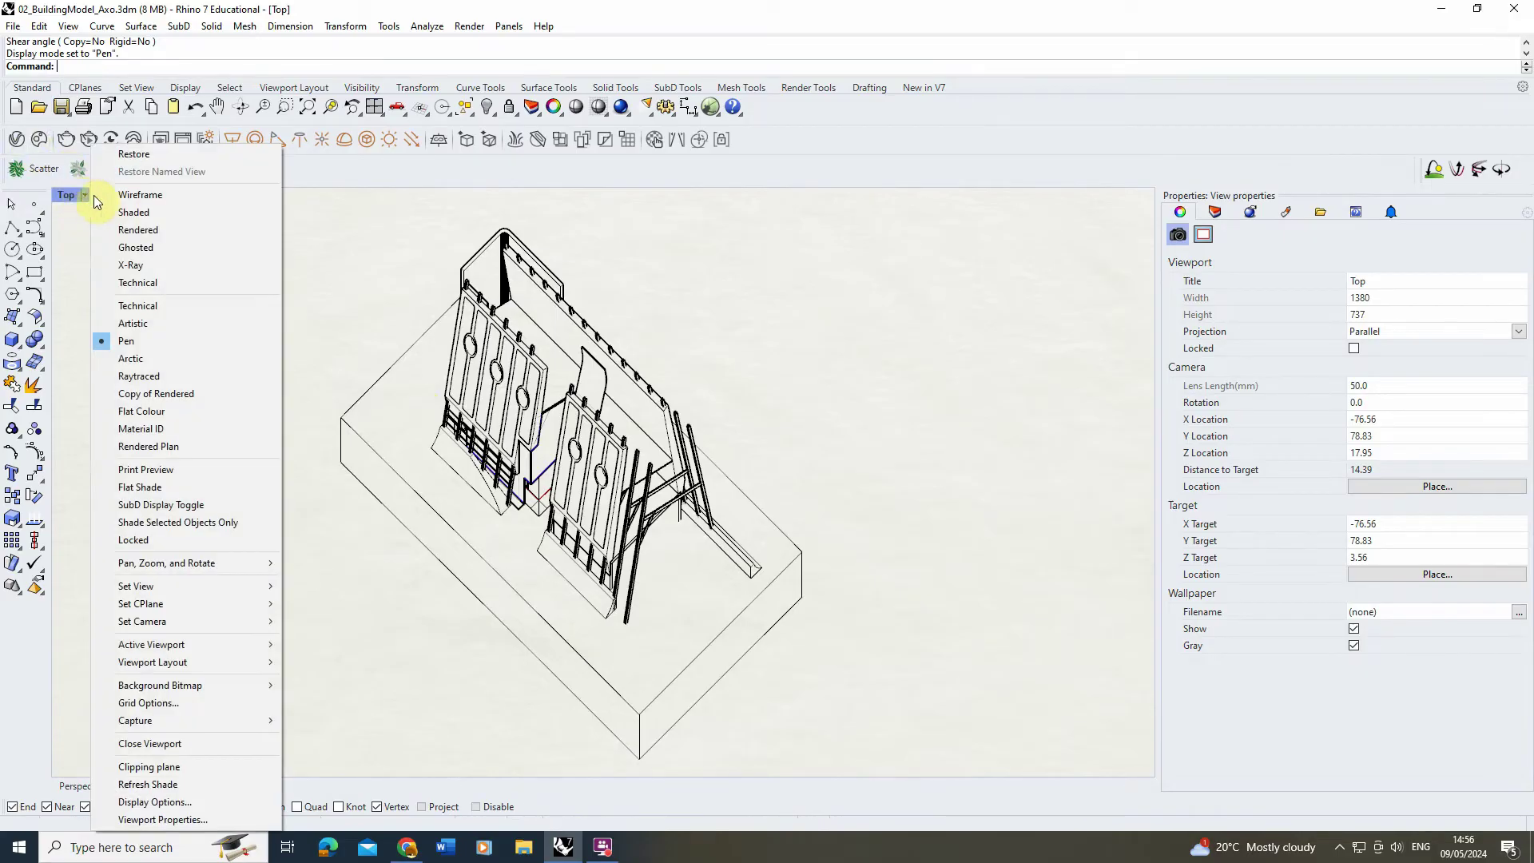
click(169, 801)
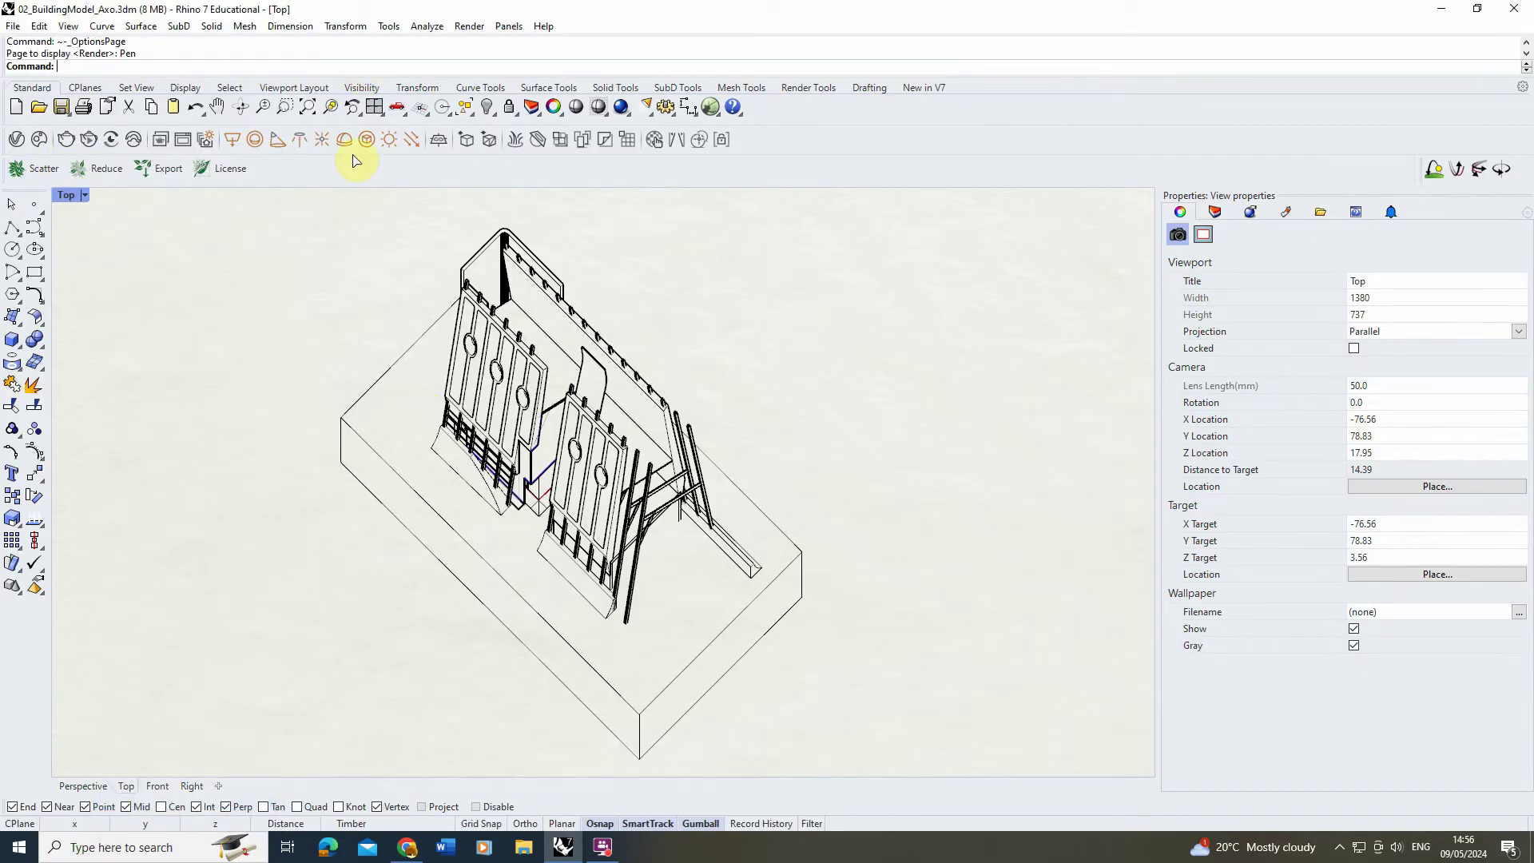
click(119, 395)
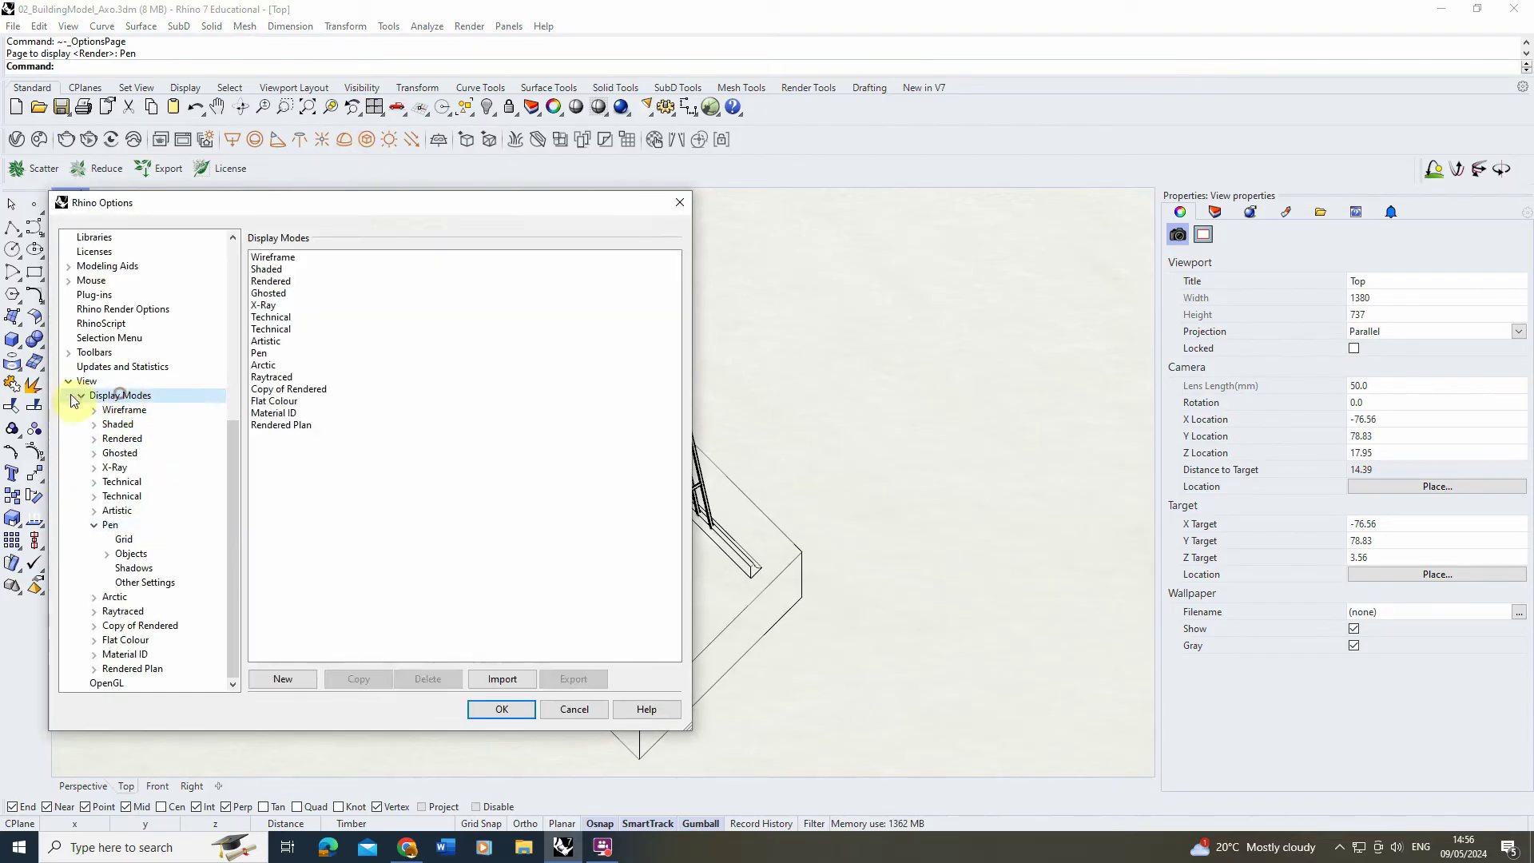
click(264, 354)
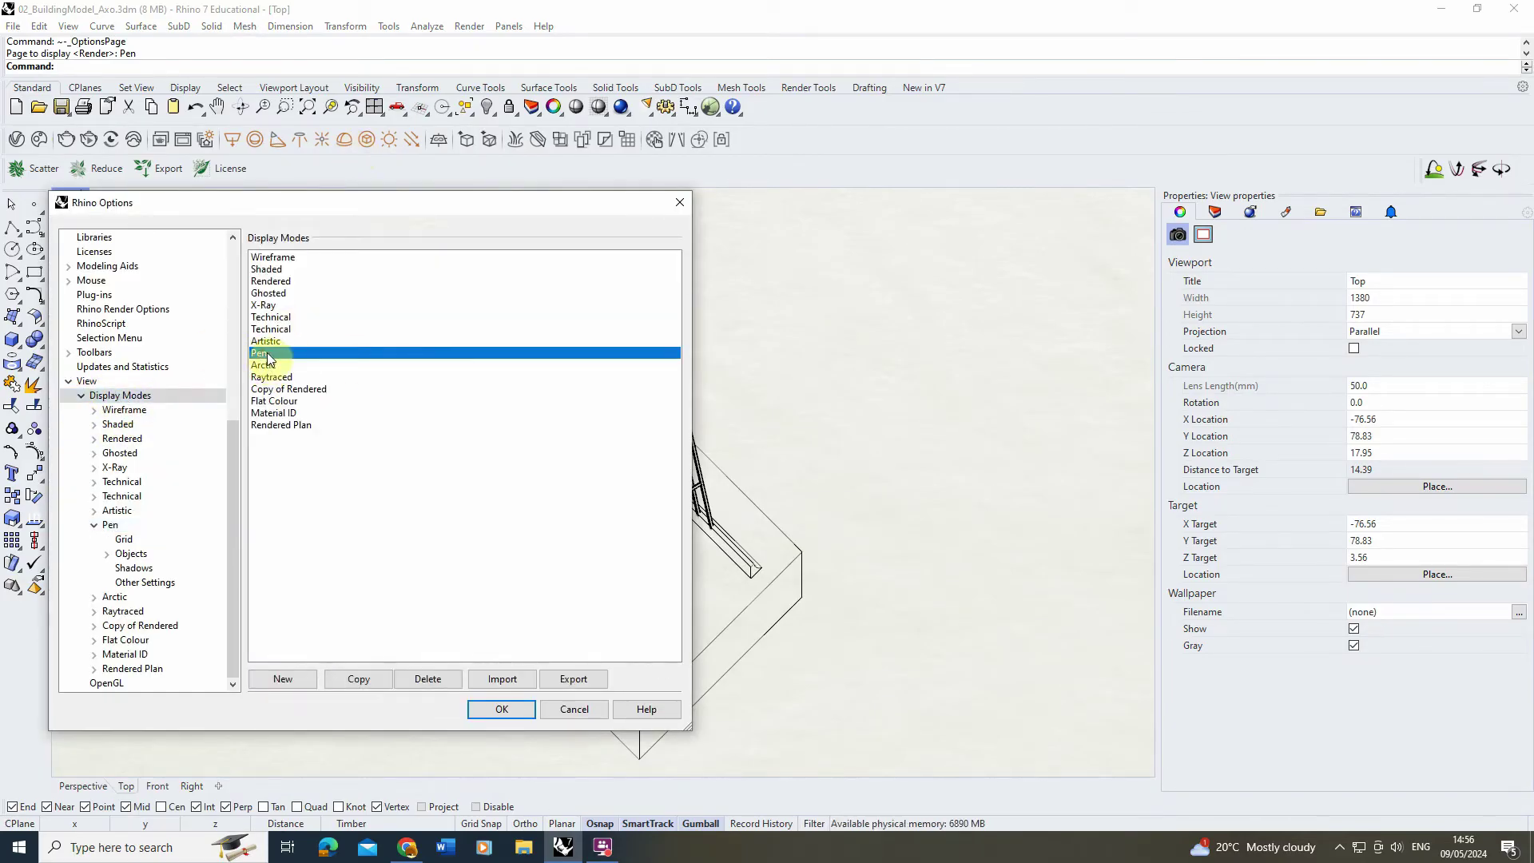
click(357, 680)
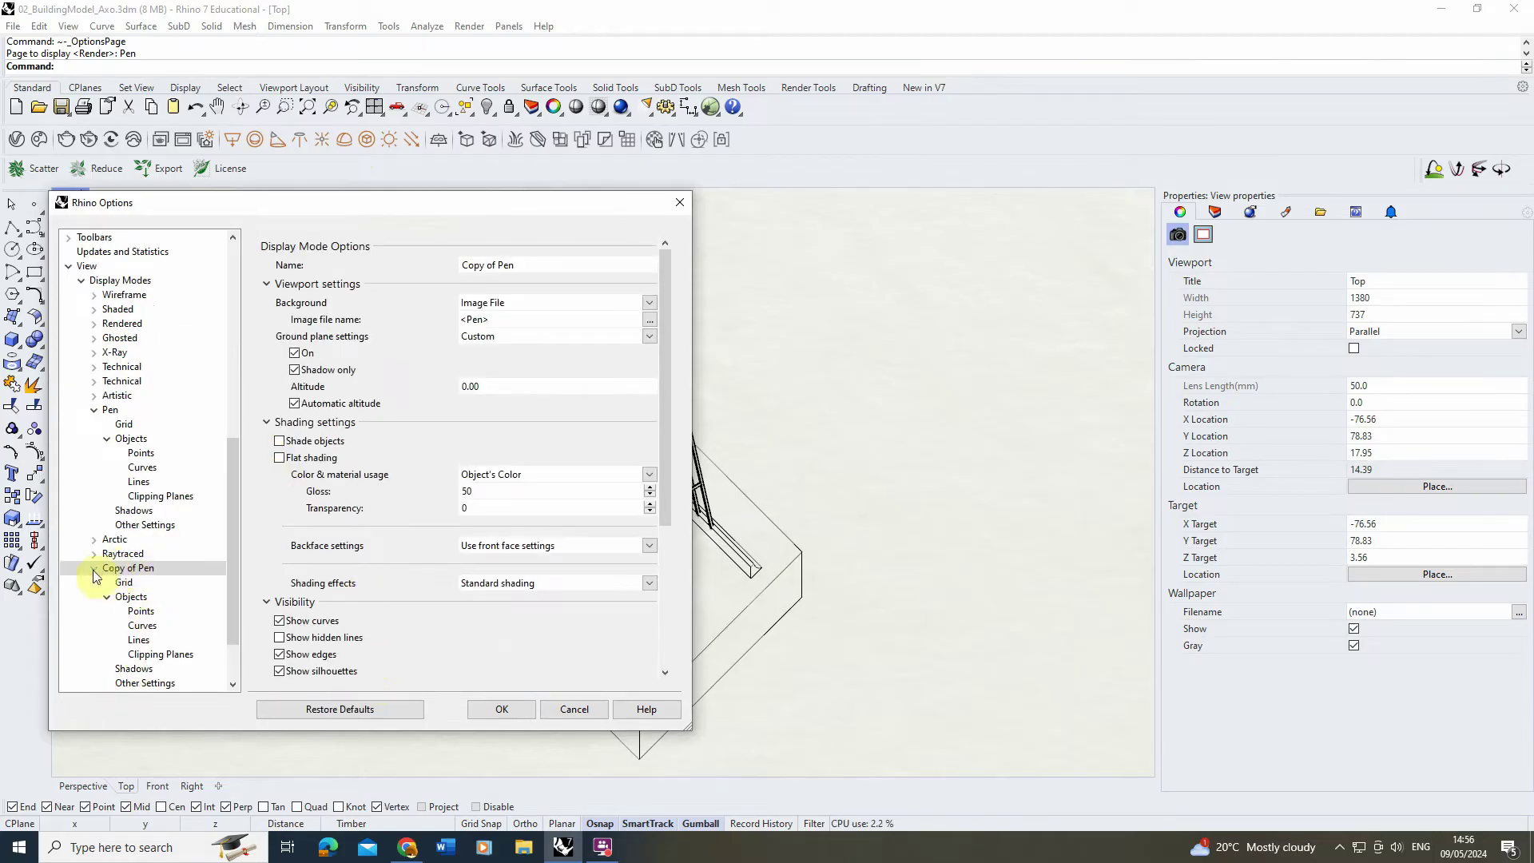
Name the copied Pen display mode "Axo" and apply it to the Top view.
click(527, 265)
text(a)
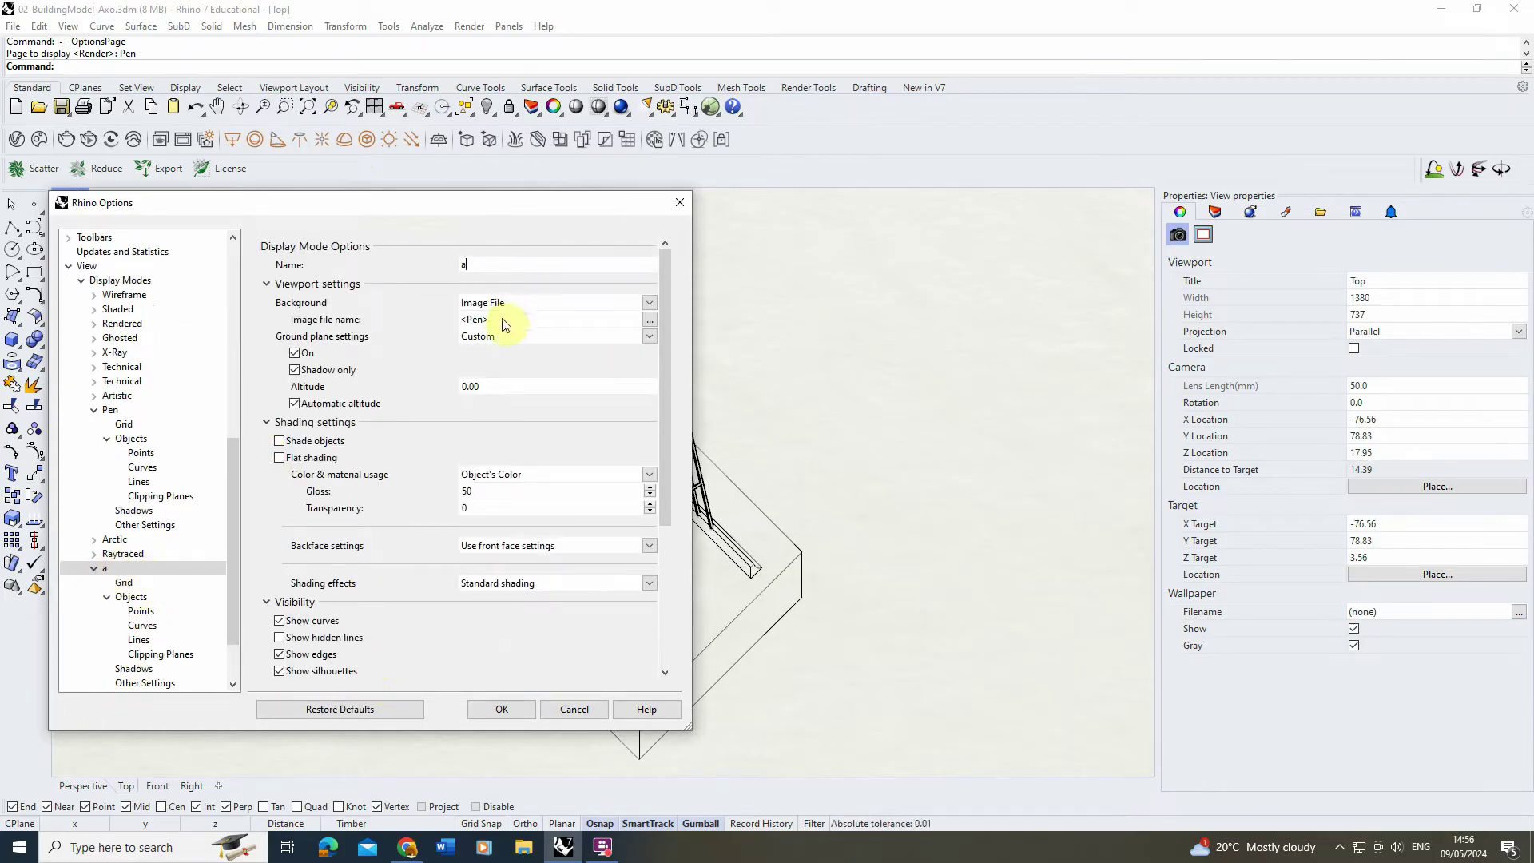
text(XO)
key(BackSpace)
key(BackSpace)
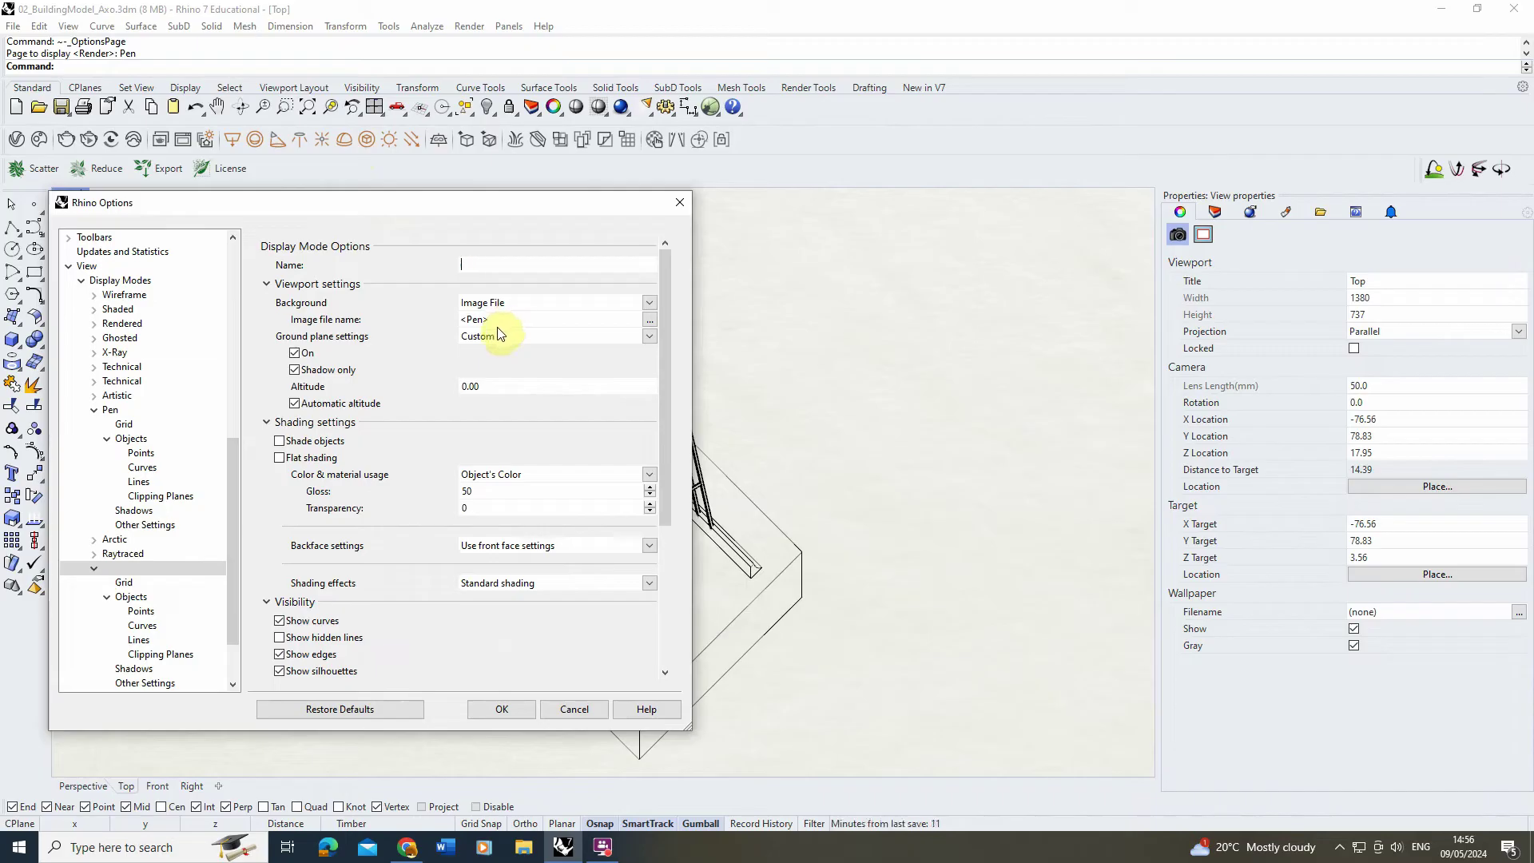
key(BackSpace)
text(Axo)
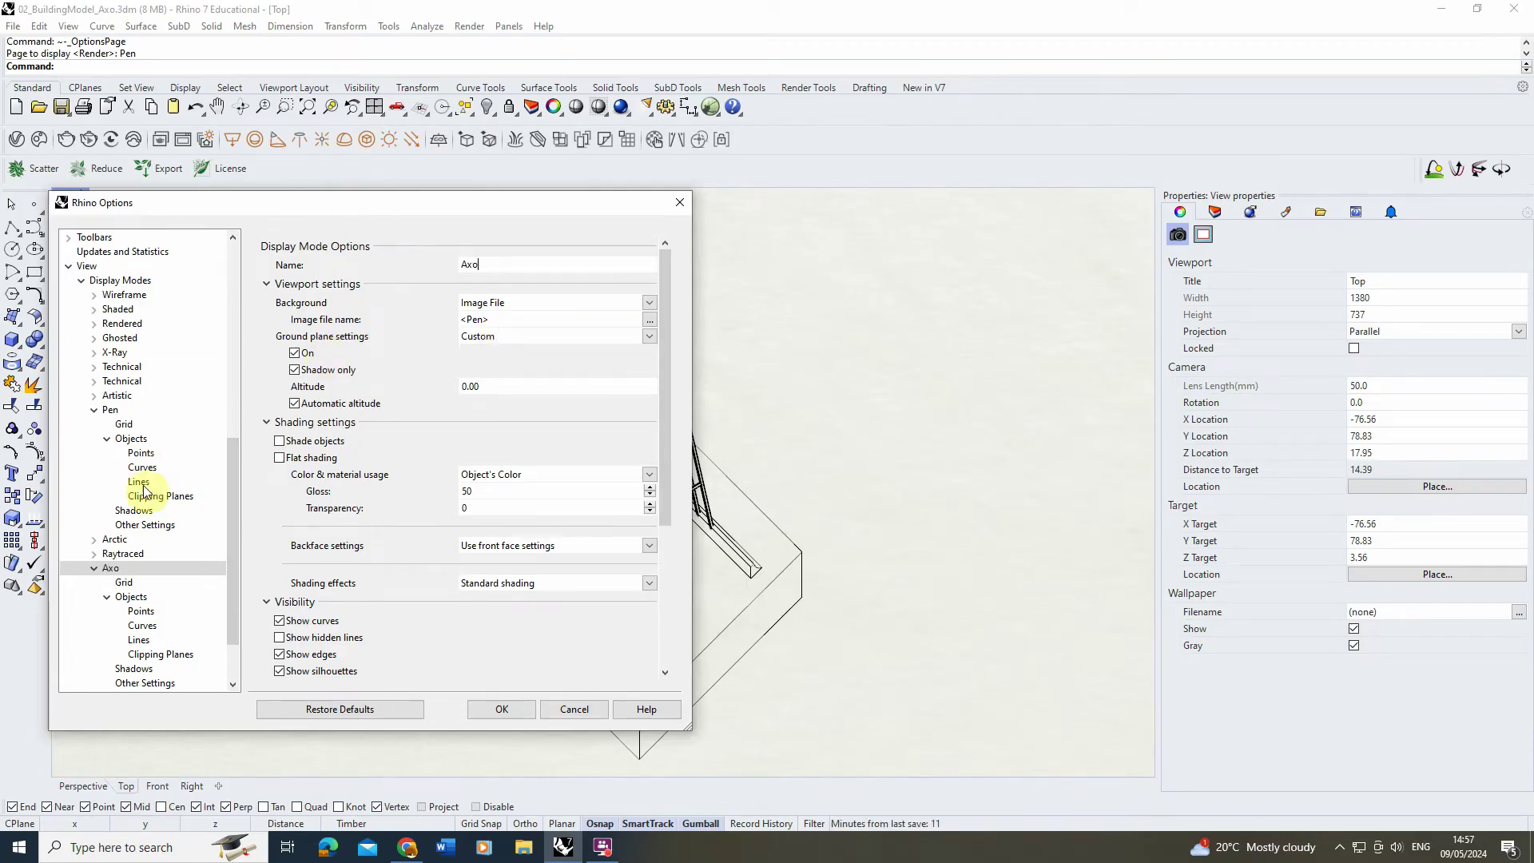
click(498, 710)
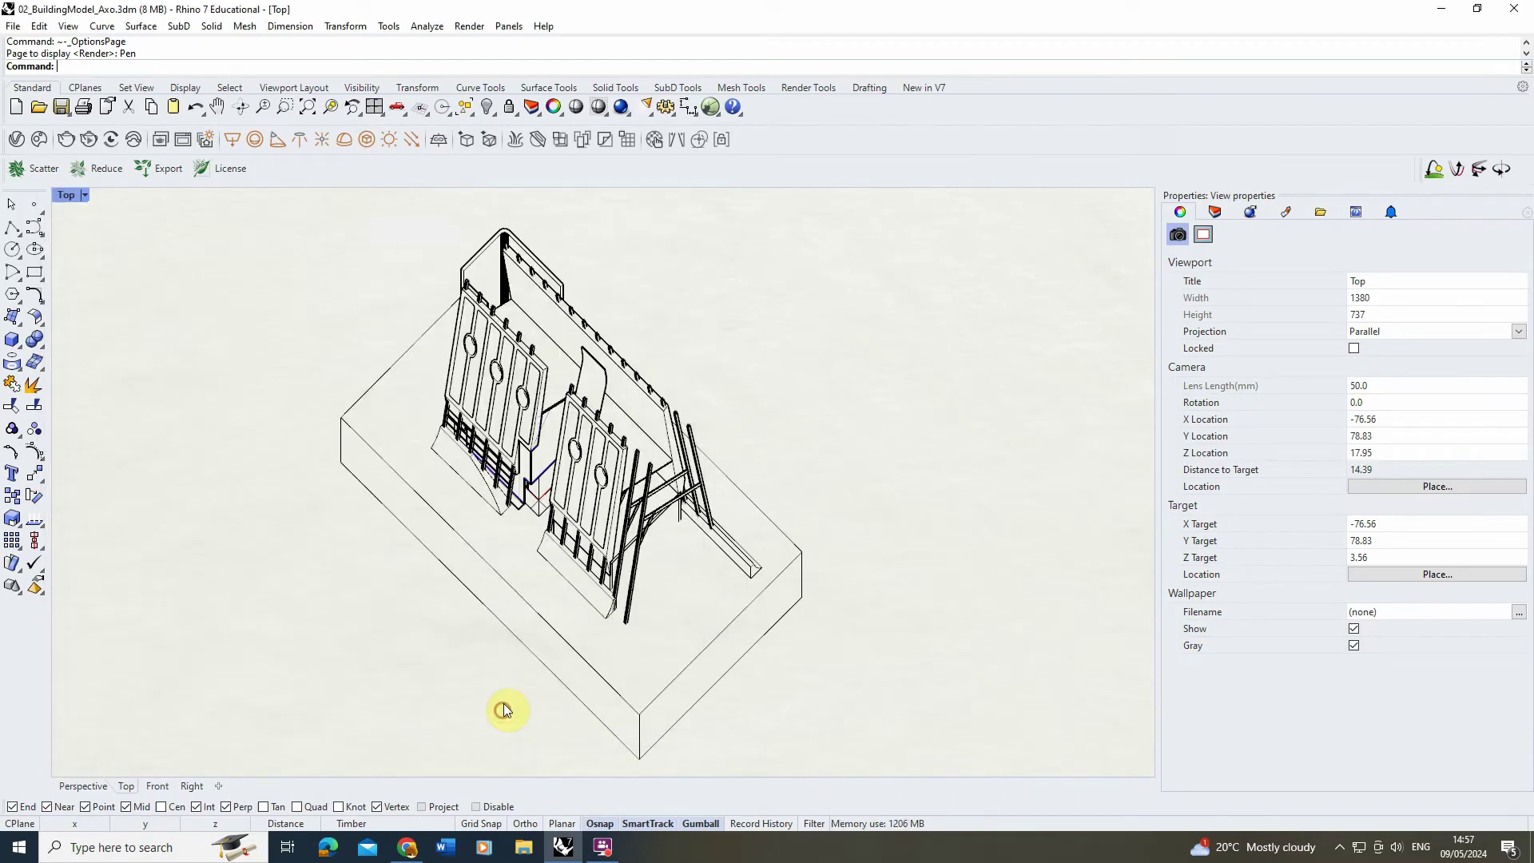
click(84, 195)
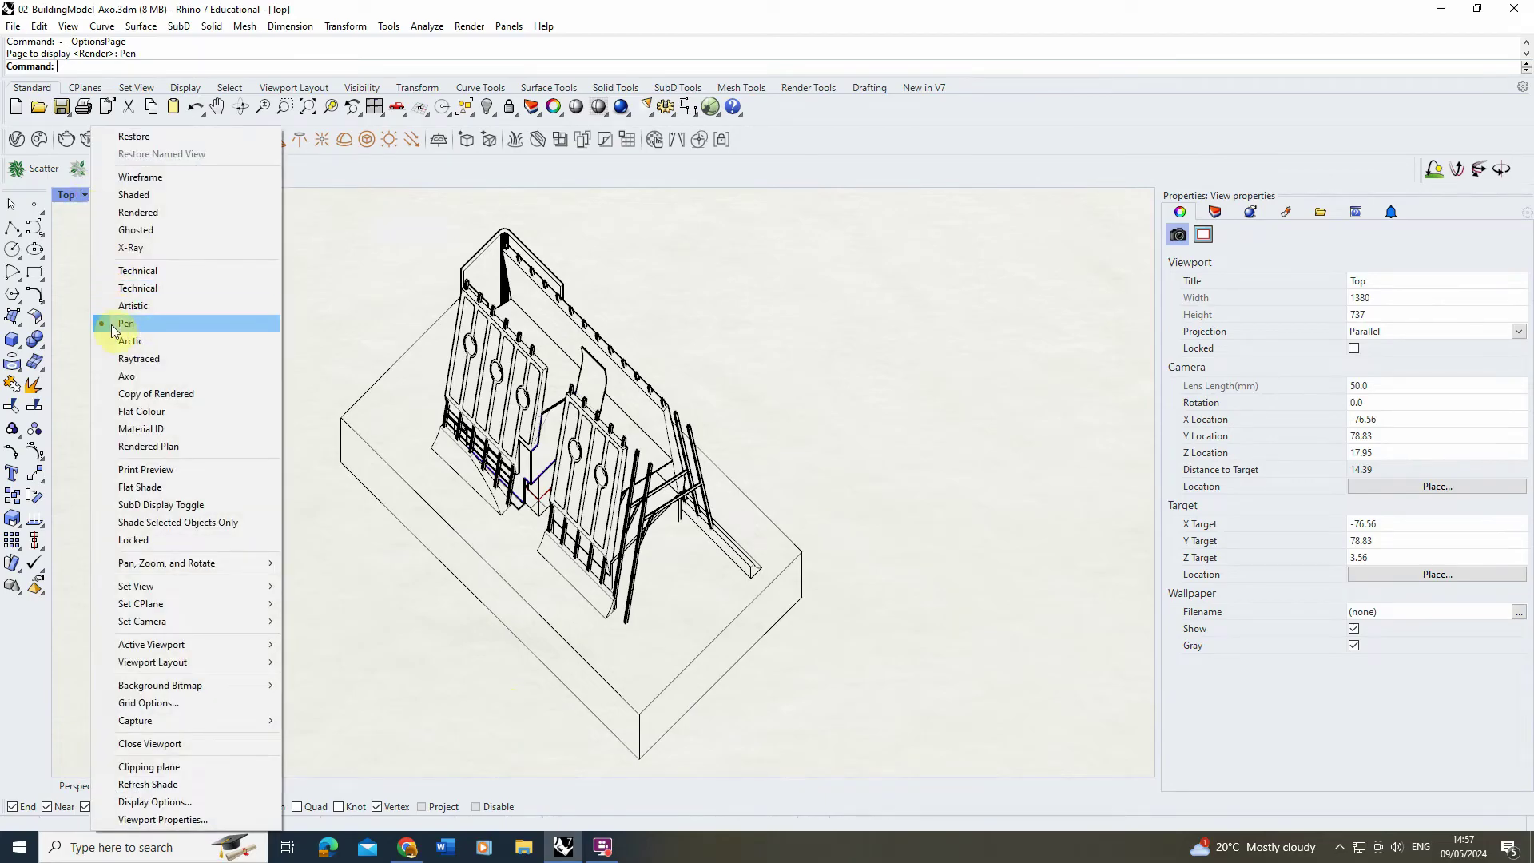
click(141, 376)
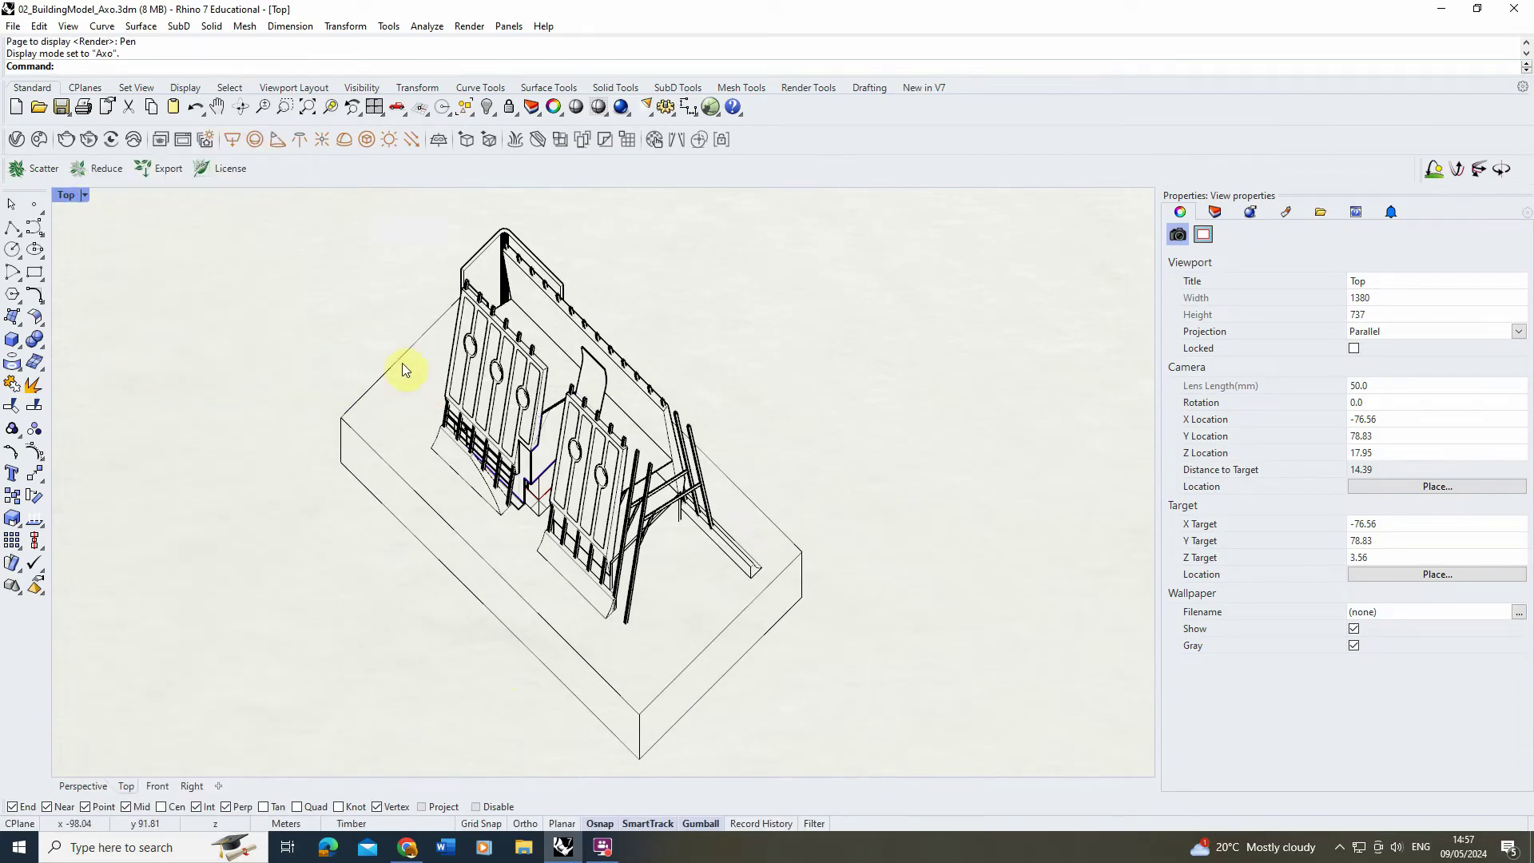
Change the Axo display mode's viewport background to Solid Color, with the options window moved clear of the model.
click(86, 196)
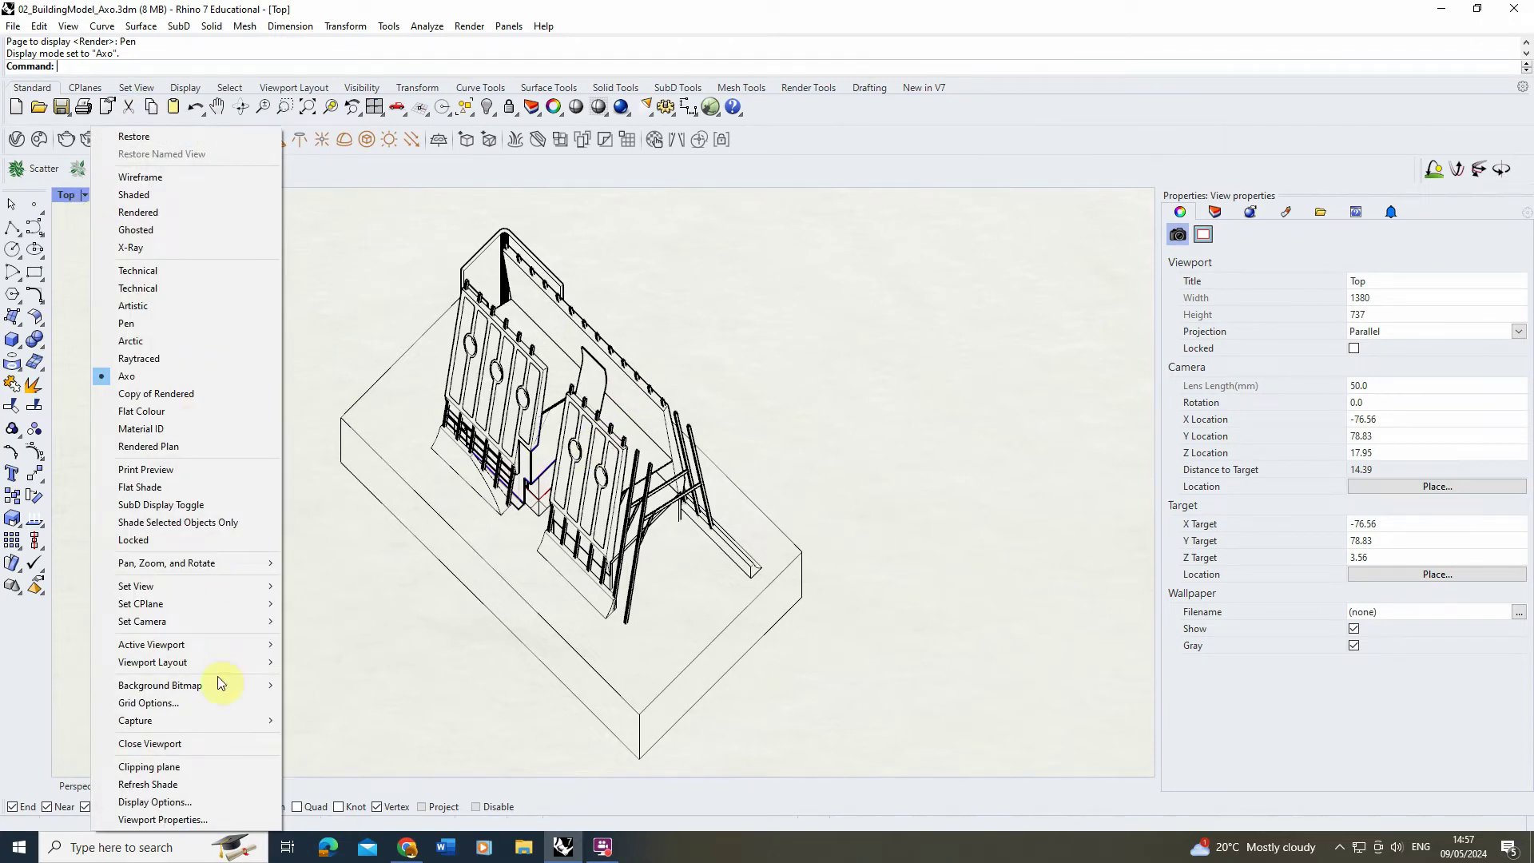
click(160, 802)
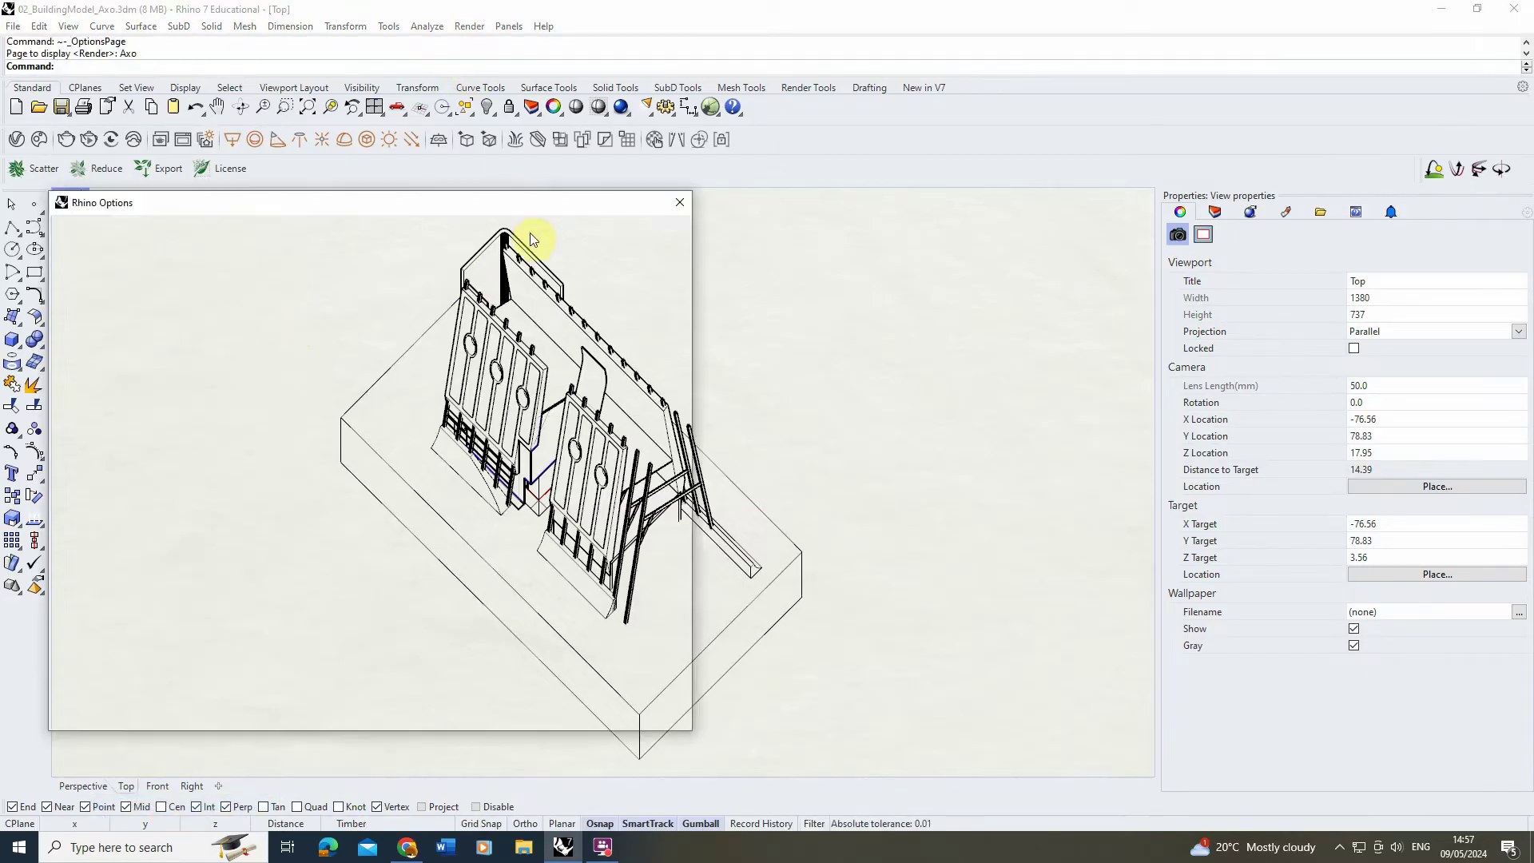
drag(344, 194, 1177, 222)
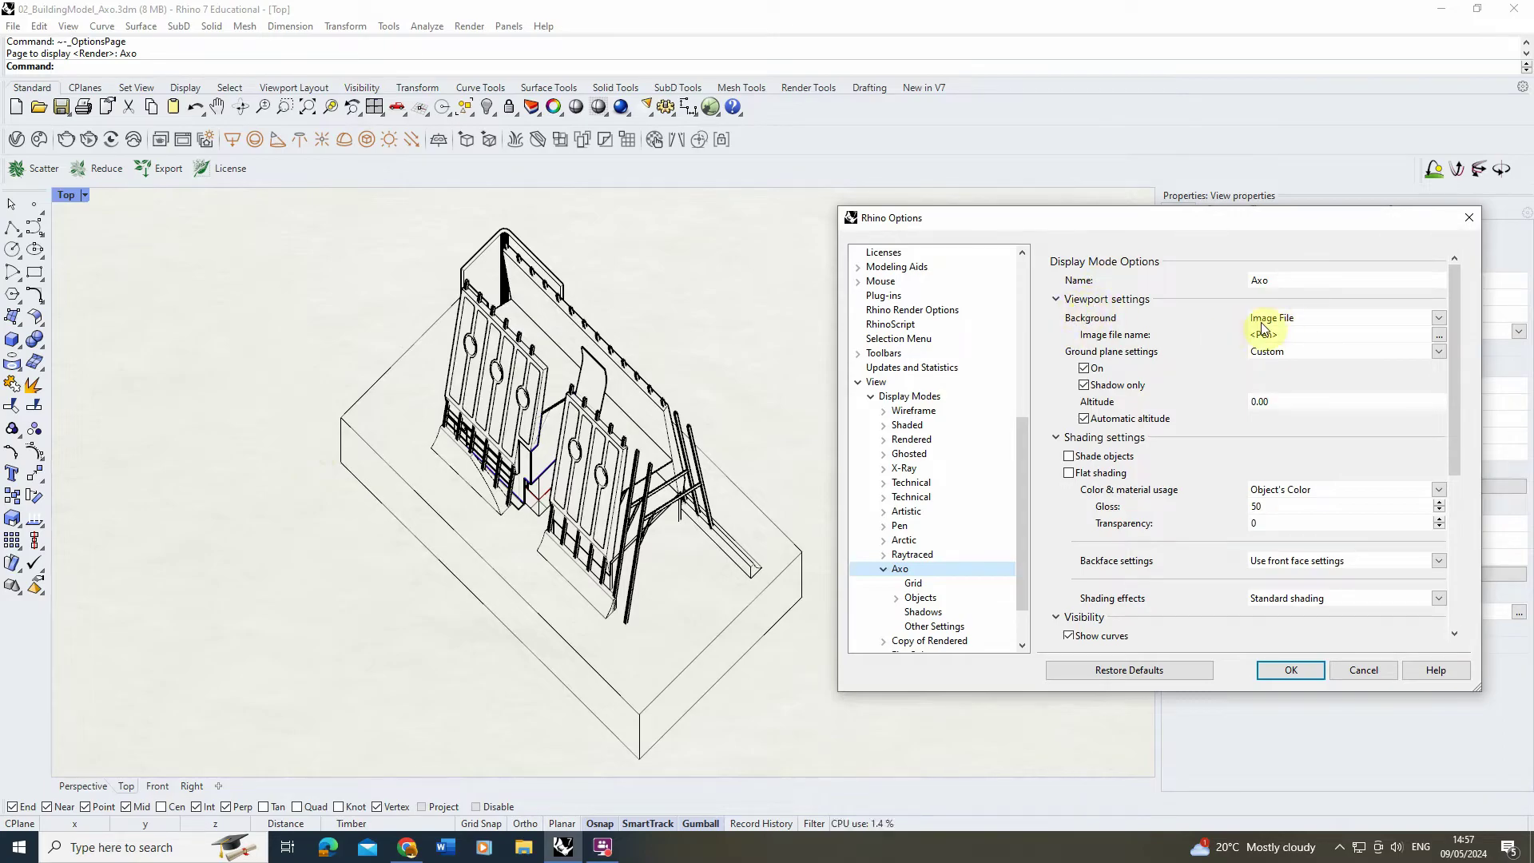
click(1439, 318)
click(1295, 353)
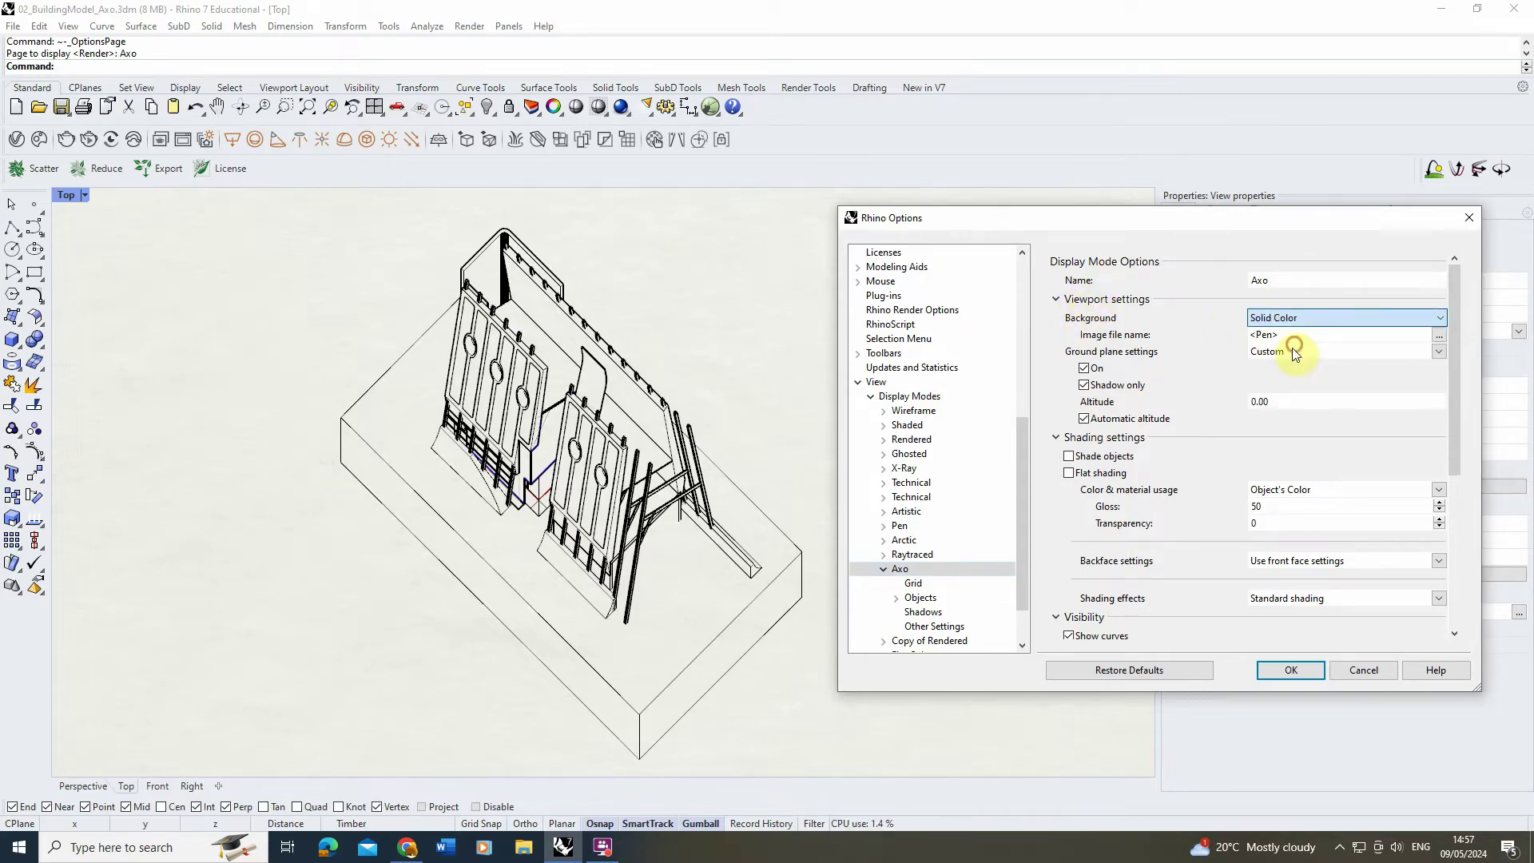
Set the Axo display mode's solid background color to black.
click(1283, 334)
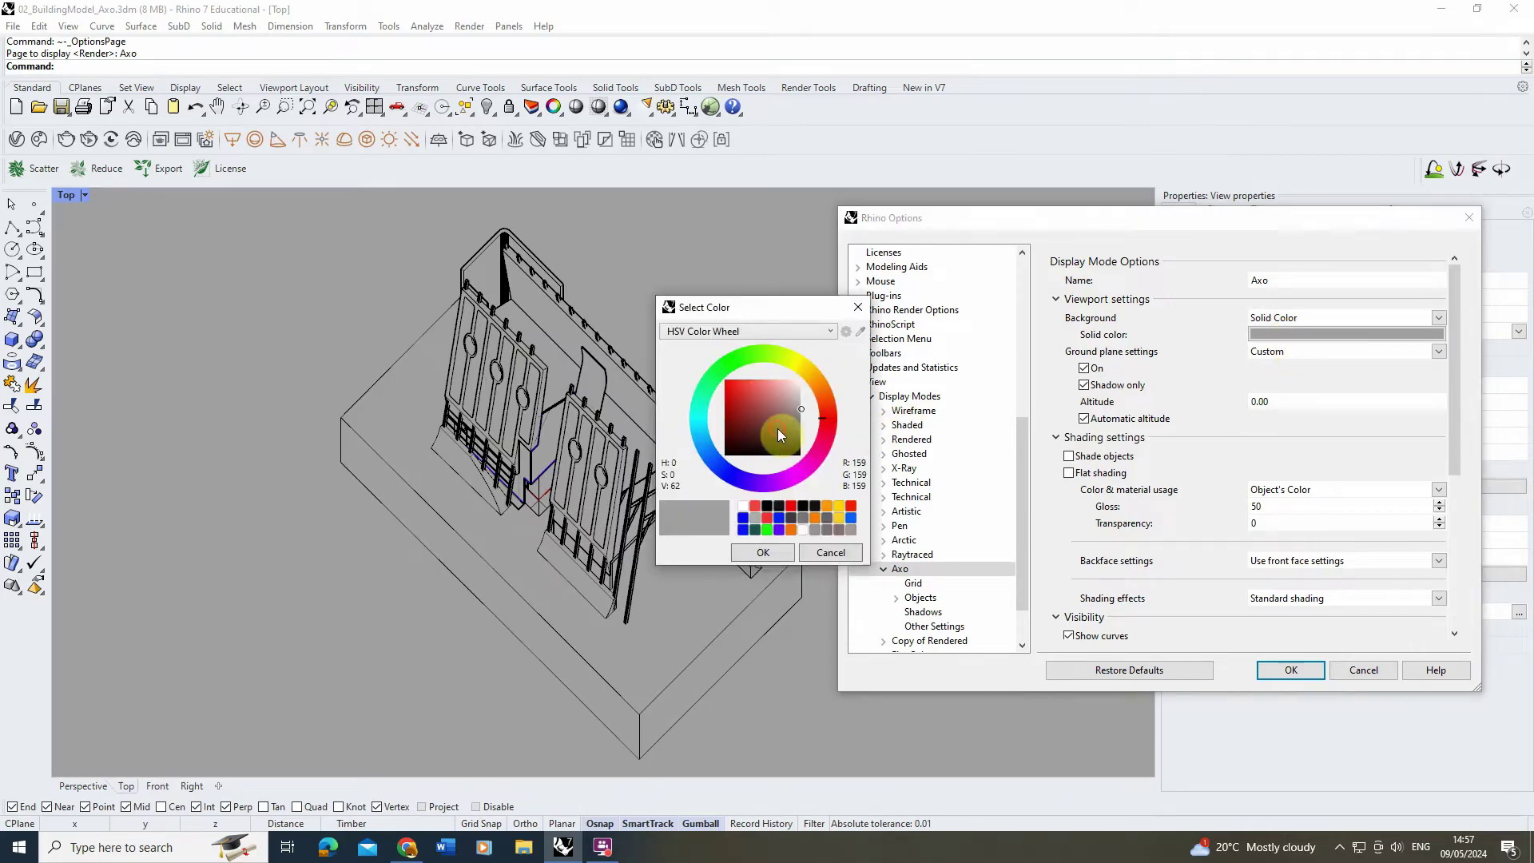
click(778, 506)
click(763, 552)
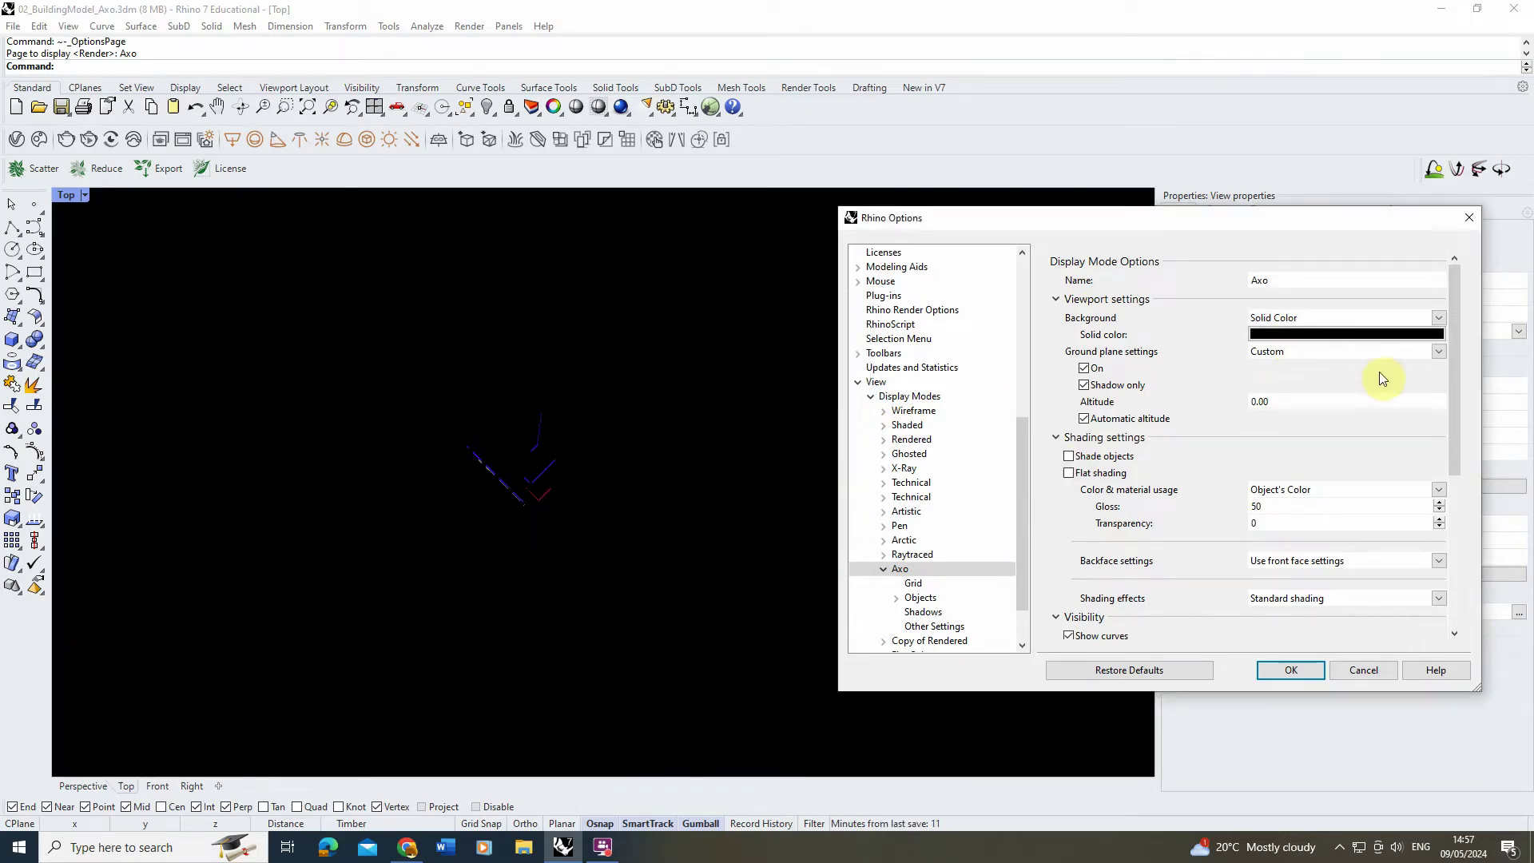
Set the Axo display mode's solid background color to white.
click(1281, 334)
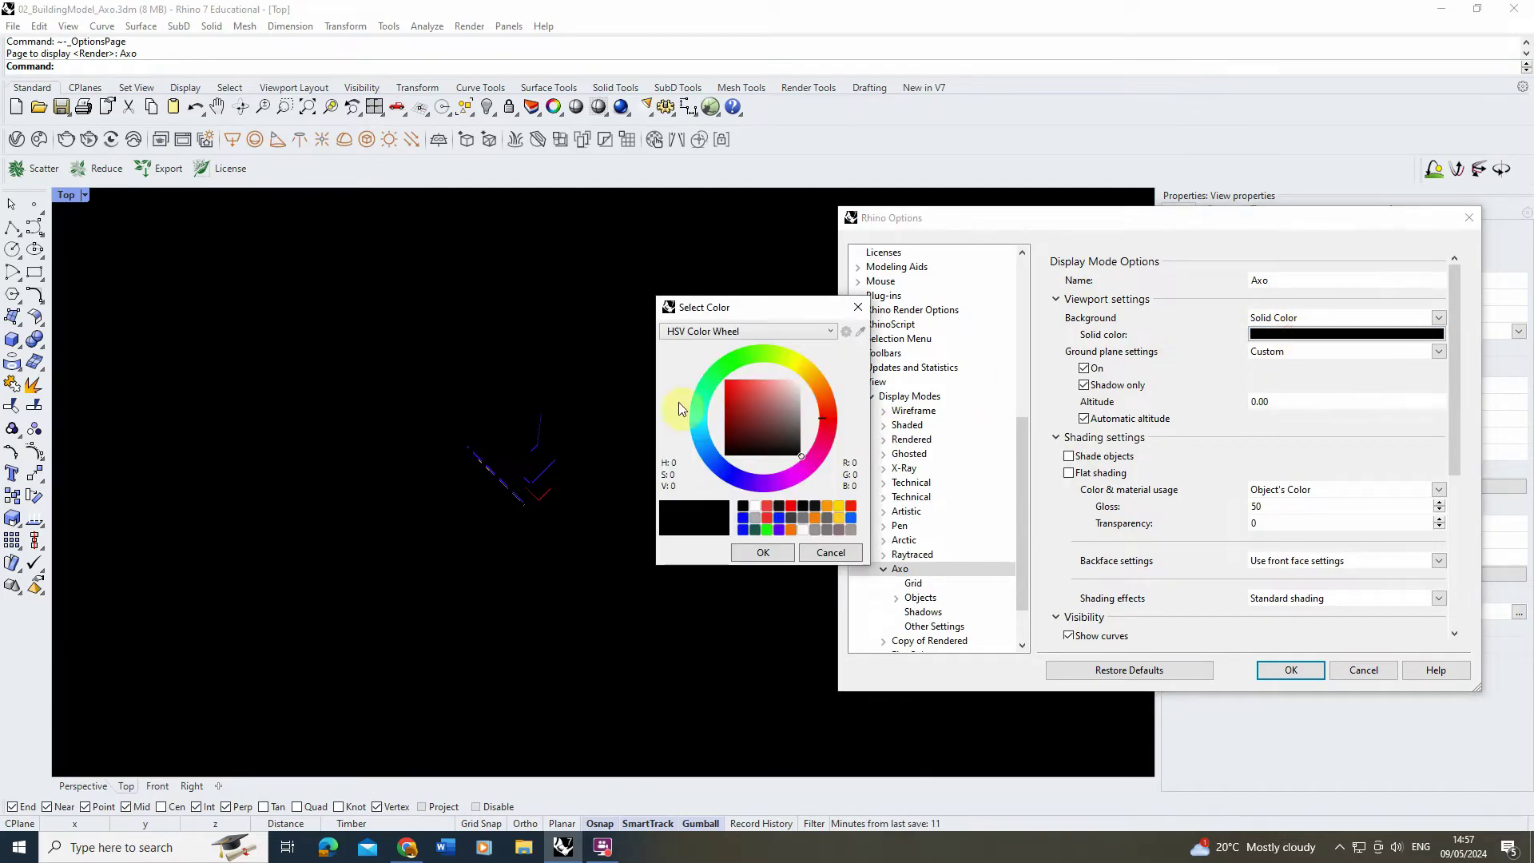
click(775, 398)
click(755, 506)
click(763, 552)
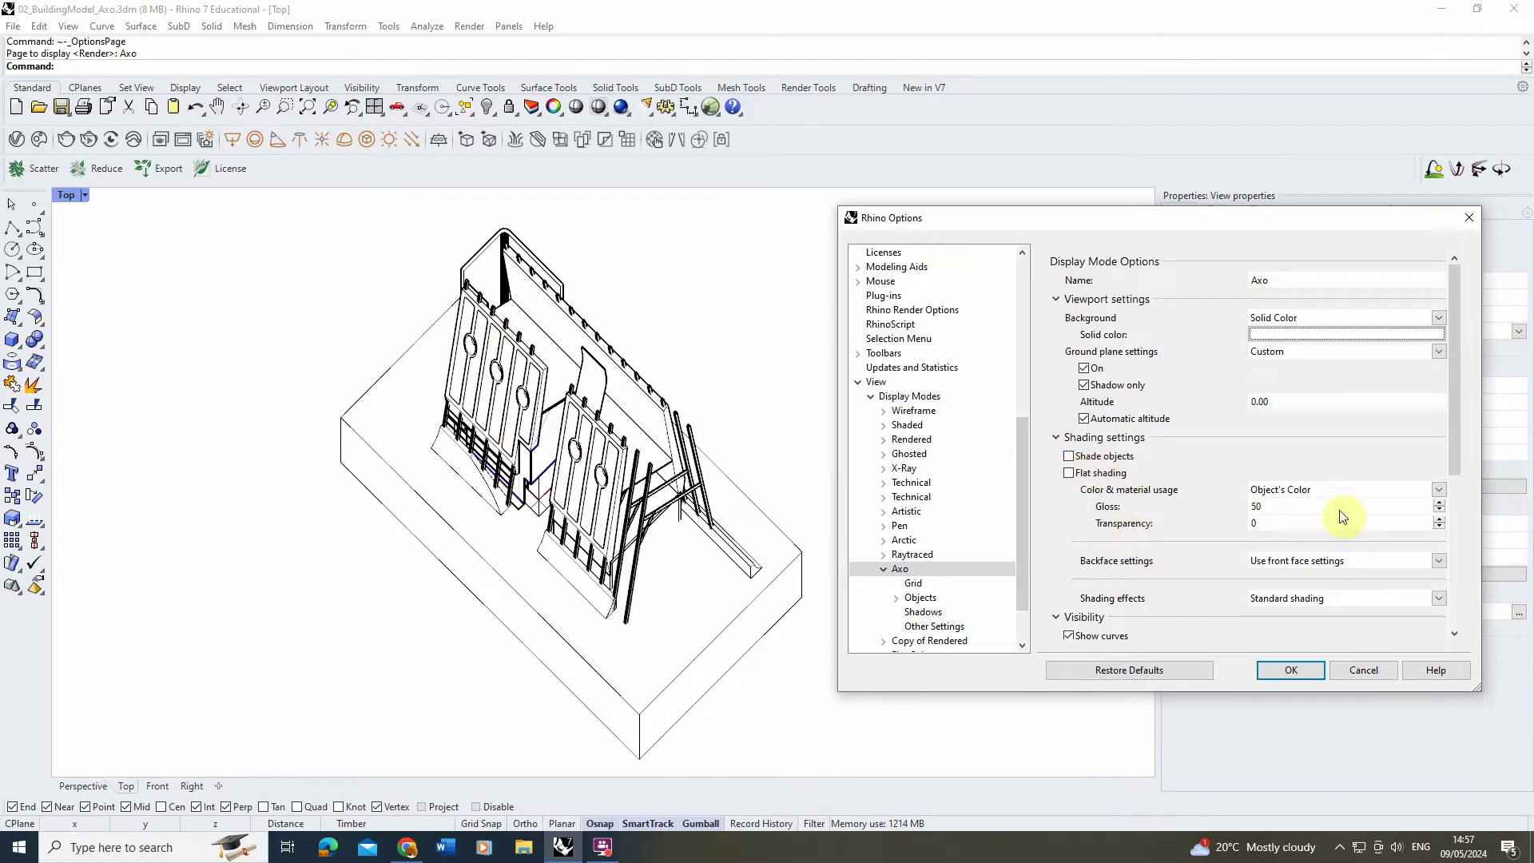
Try shading the objects with an orange Single Color for all objects, and turn object shading back off.
click(1069, 458)
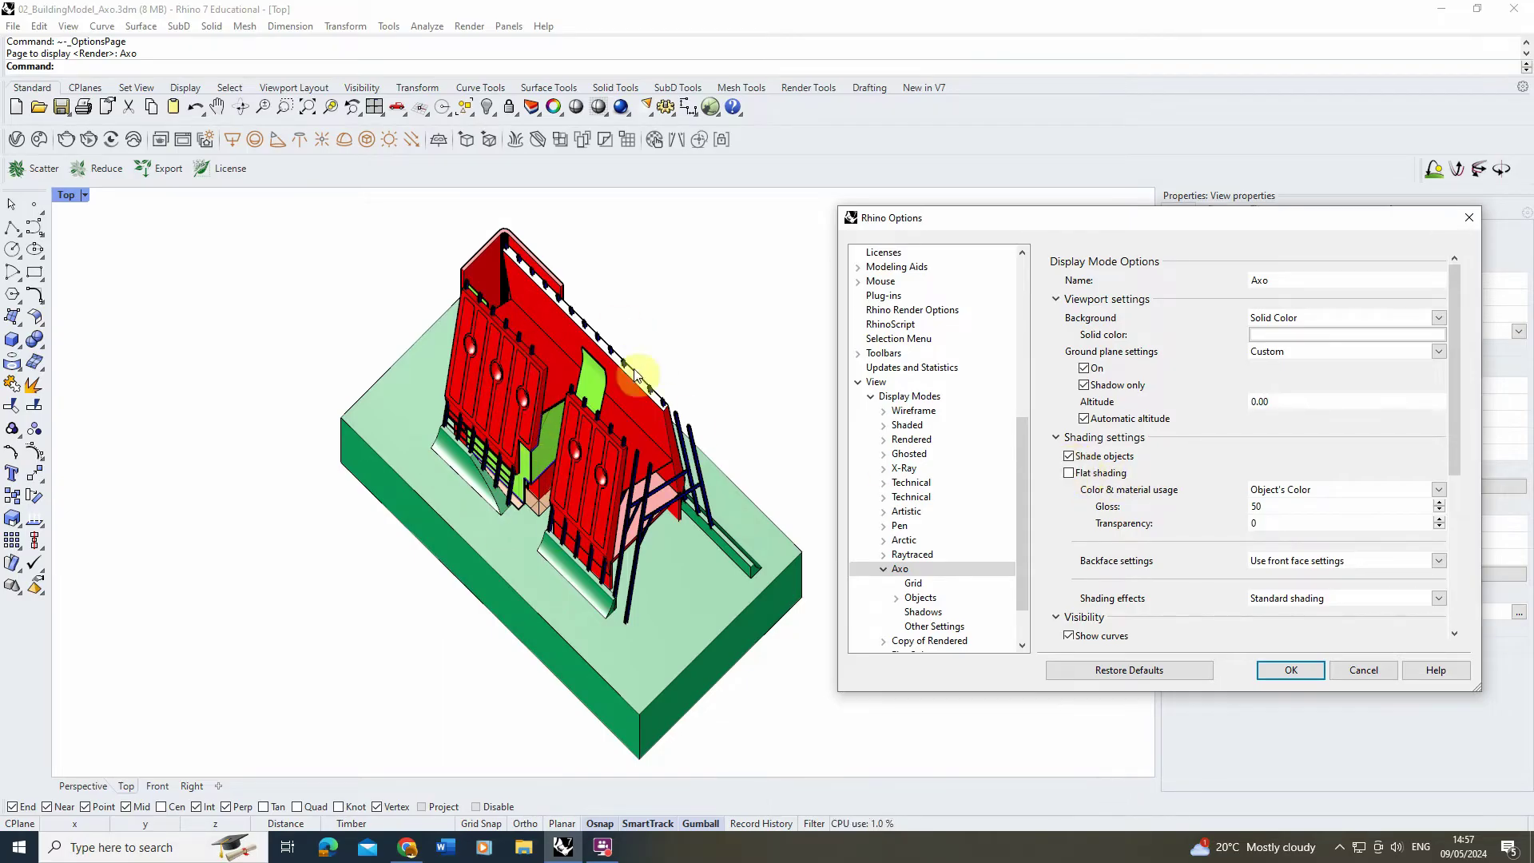
click(1280, 490)
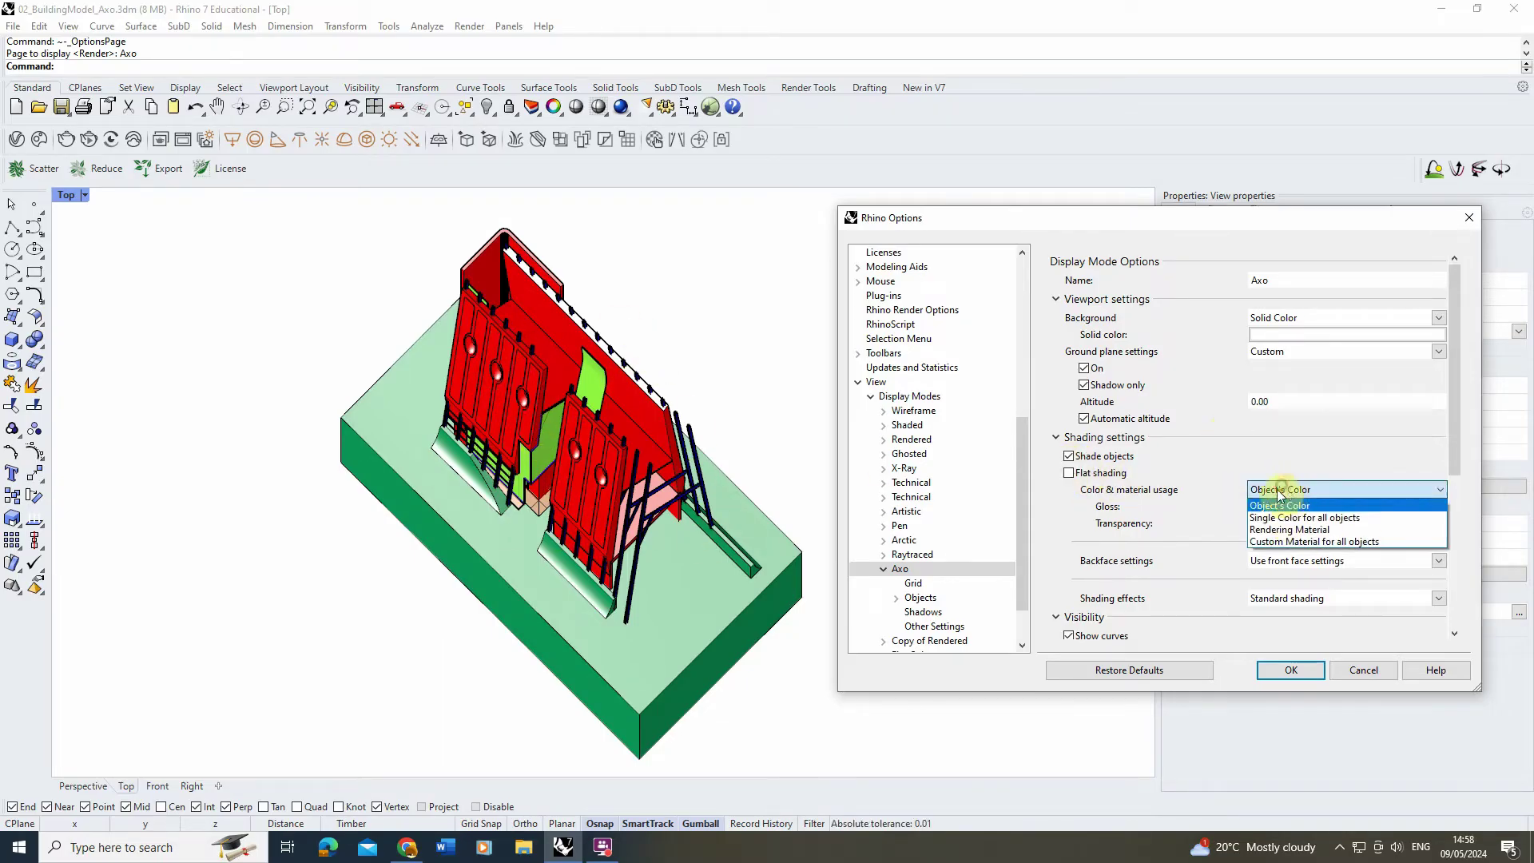
click(1285, 519)
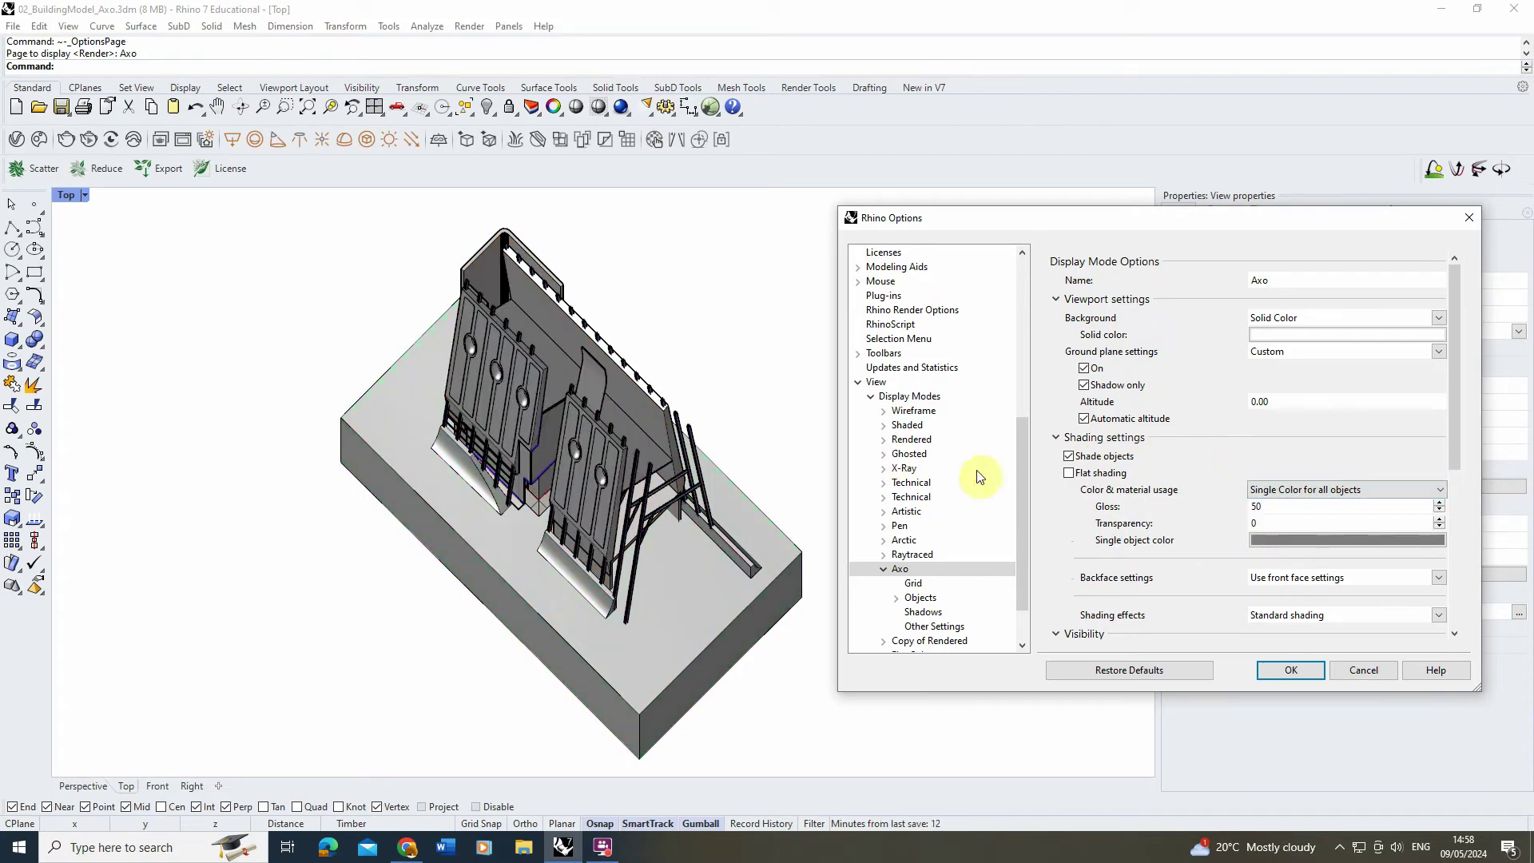
click(1264, 537)
click(823, 391)
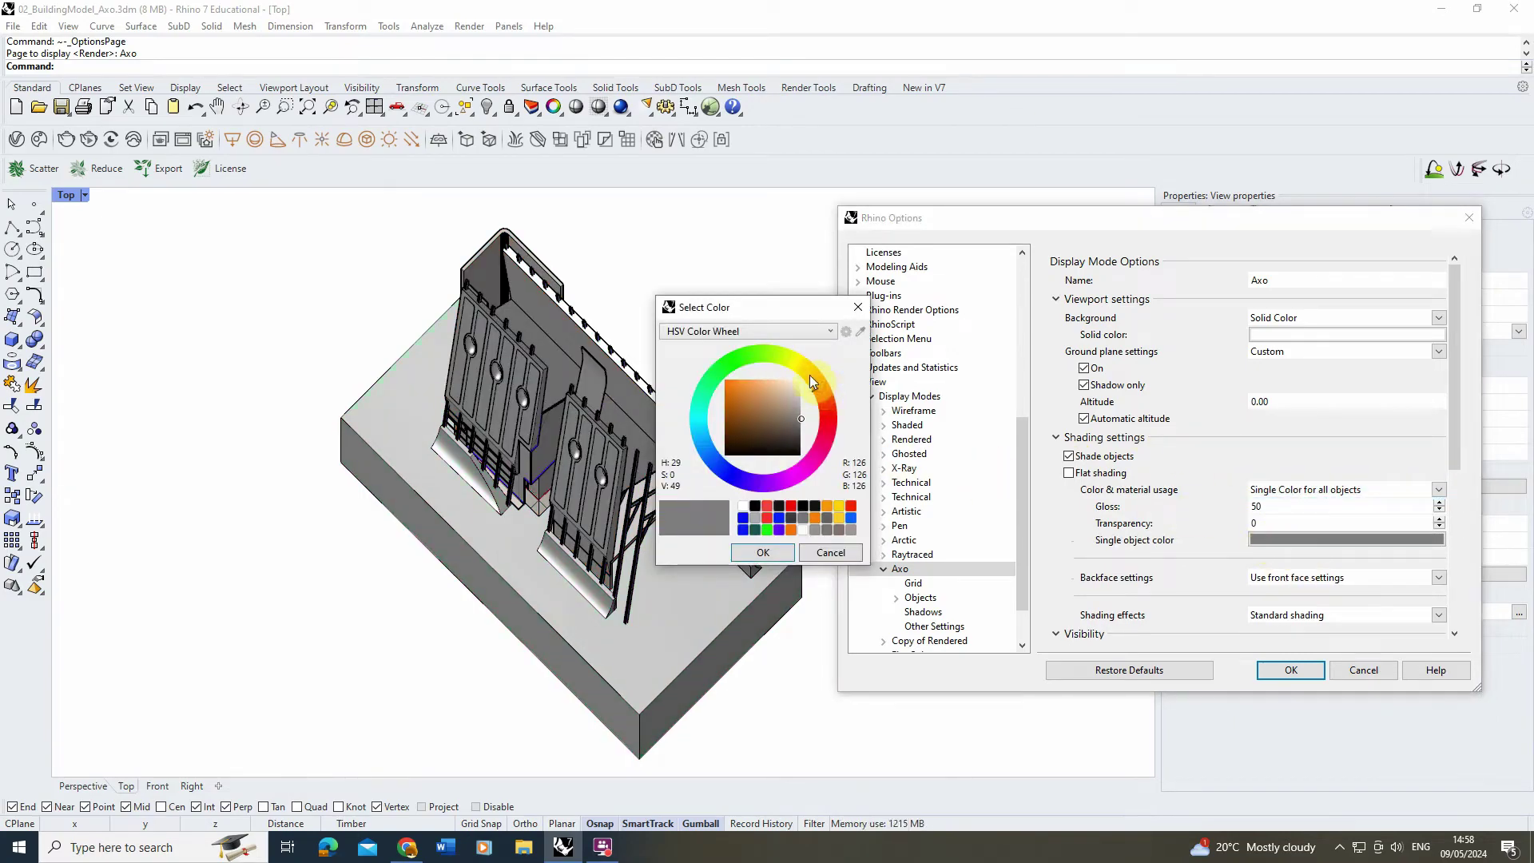
click(736, 382)
click(763, 552)
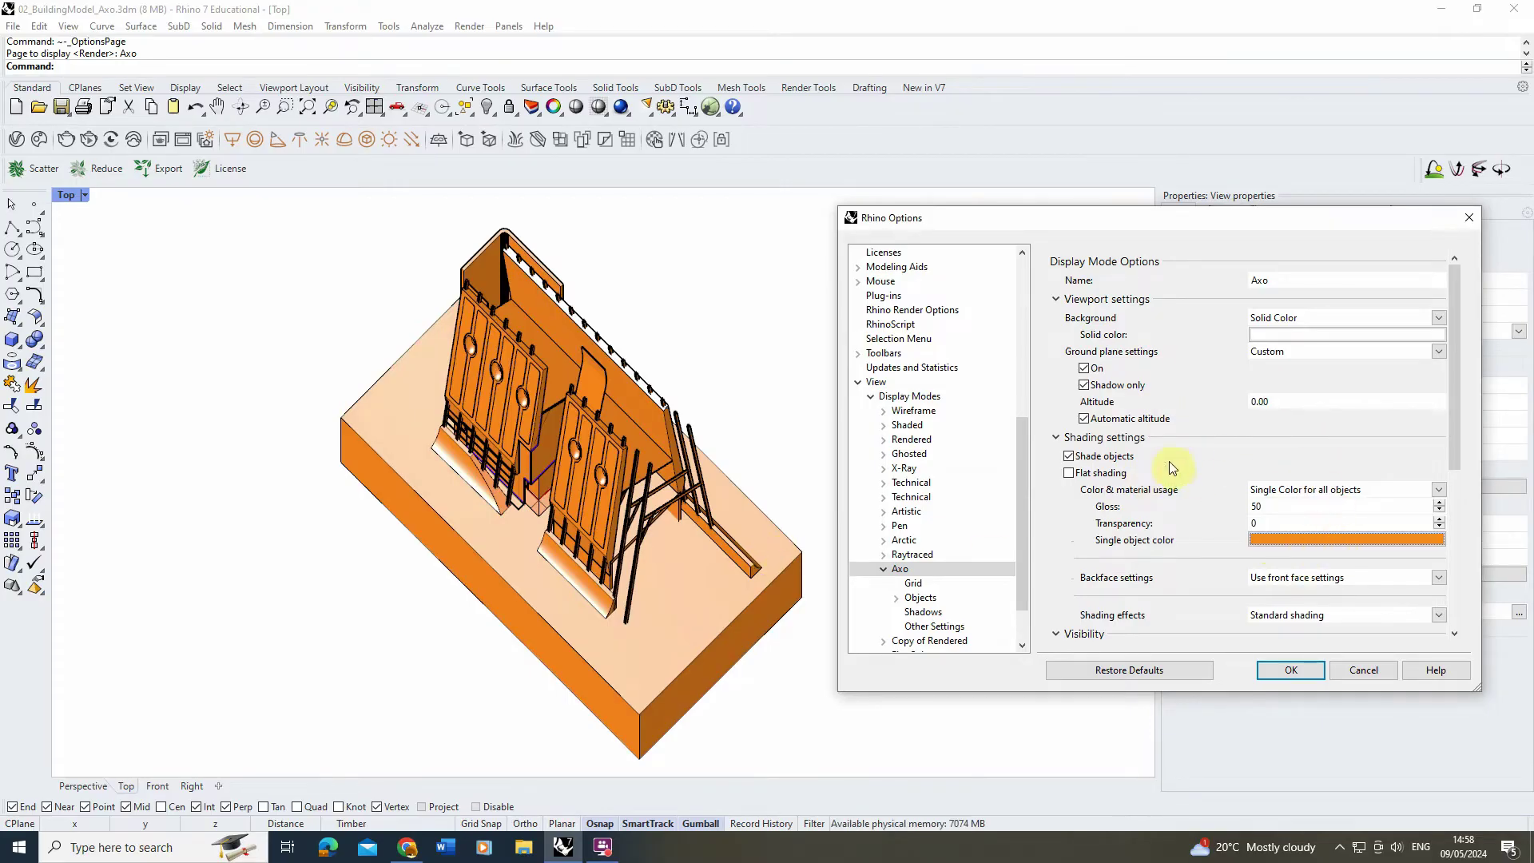
click(1079, 461)
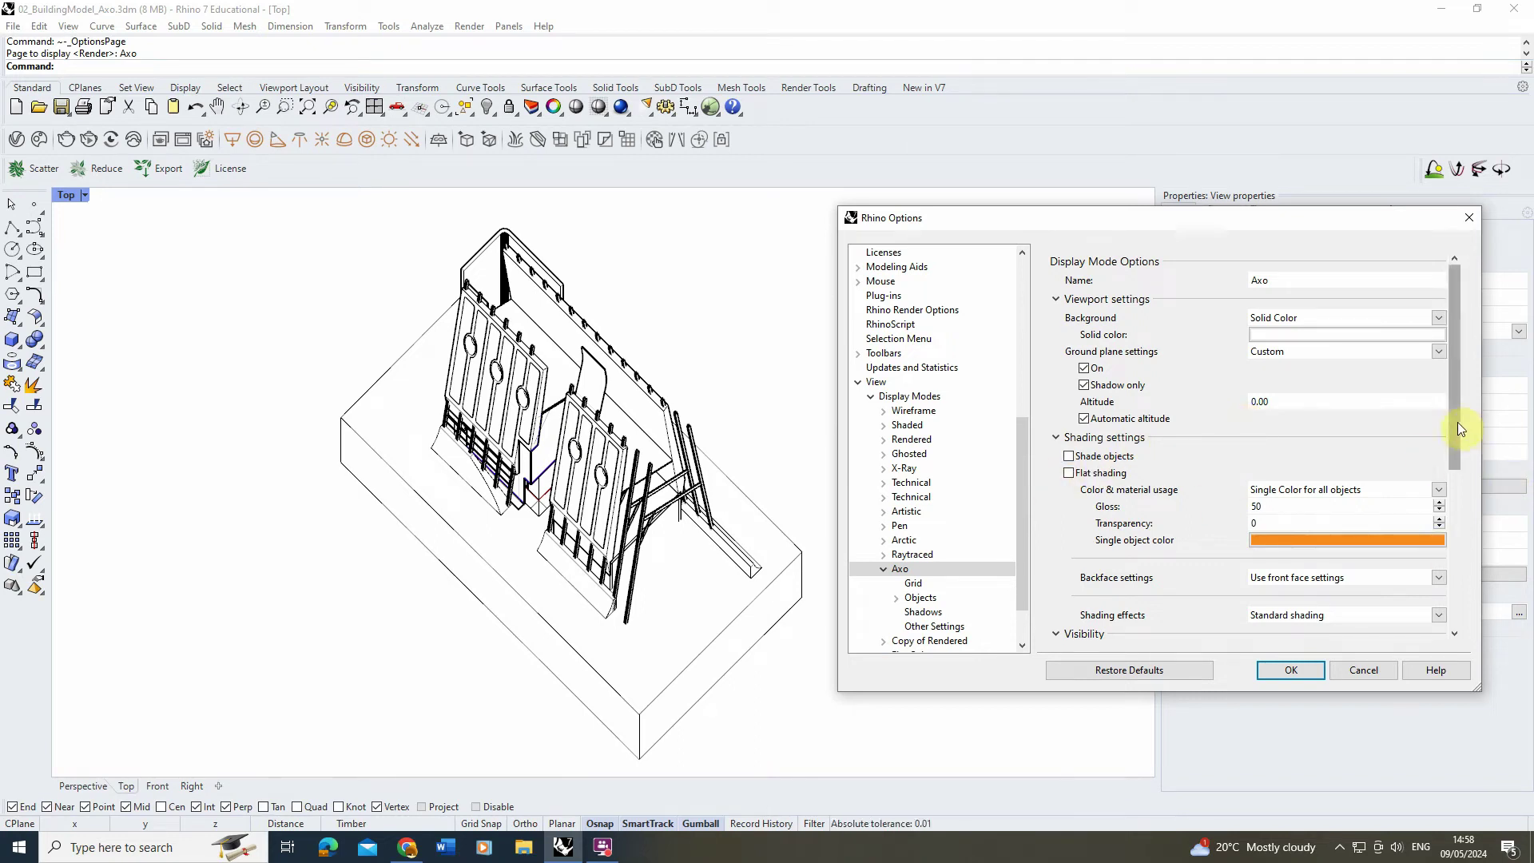
Try showing hidden lines in the Axo display mode, and turn them back off.
drag(1457, 423, 1468, 580)
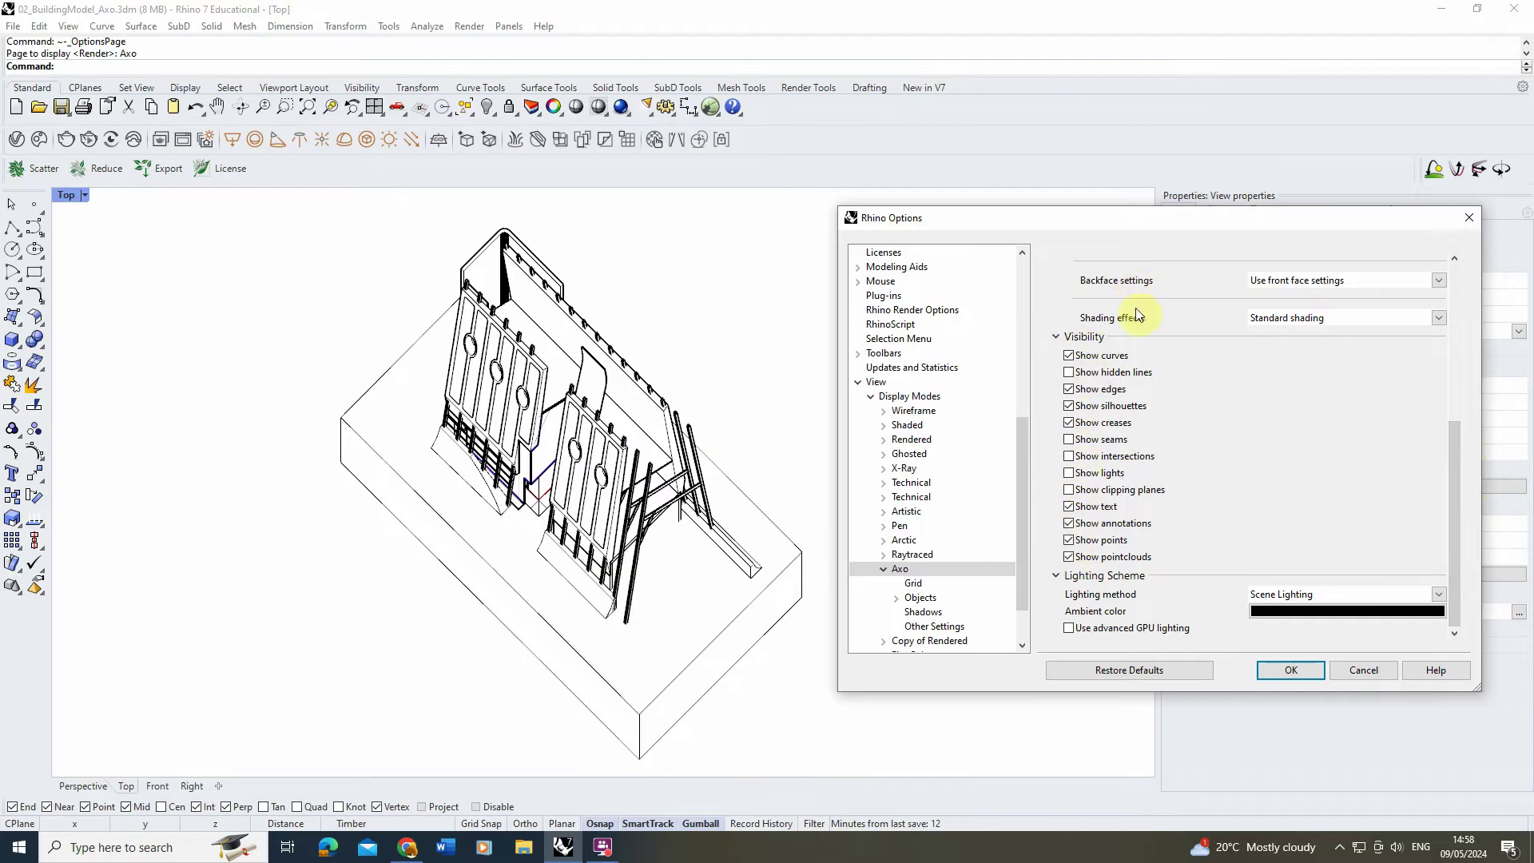
click(1068, 373)
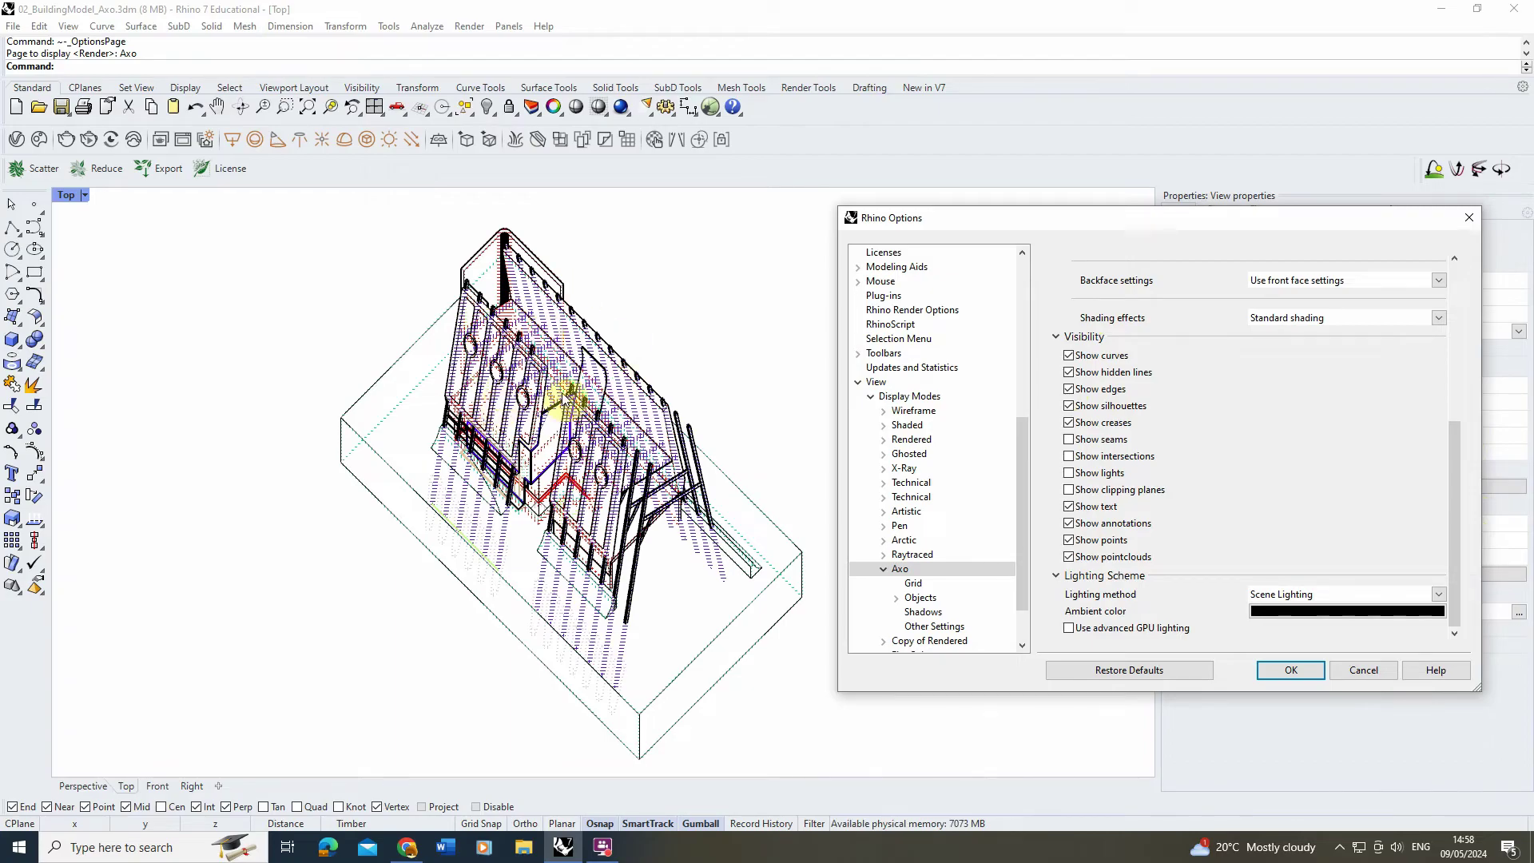
click(1070, 373)
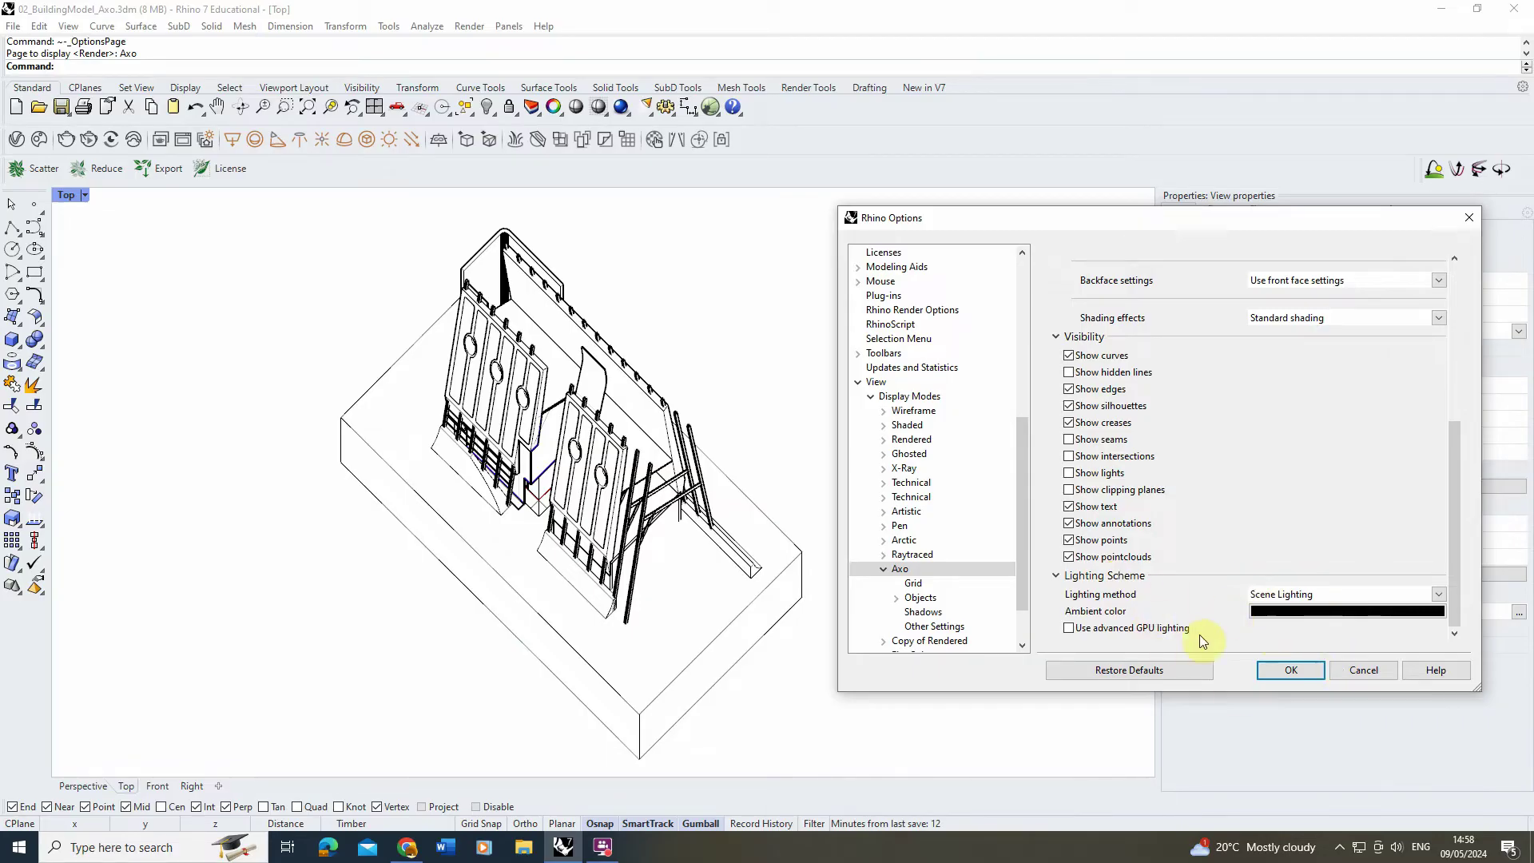
Set the silhouette line width to 1 pixel in the Axo display mode's object line settings.
click(921, 599)
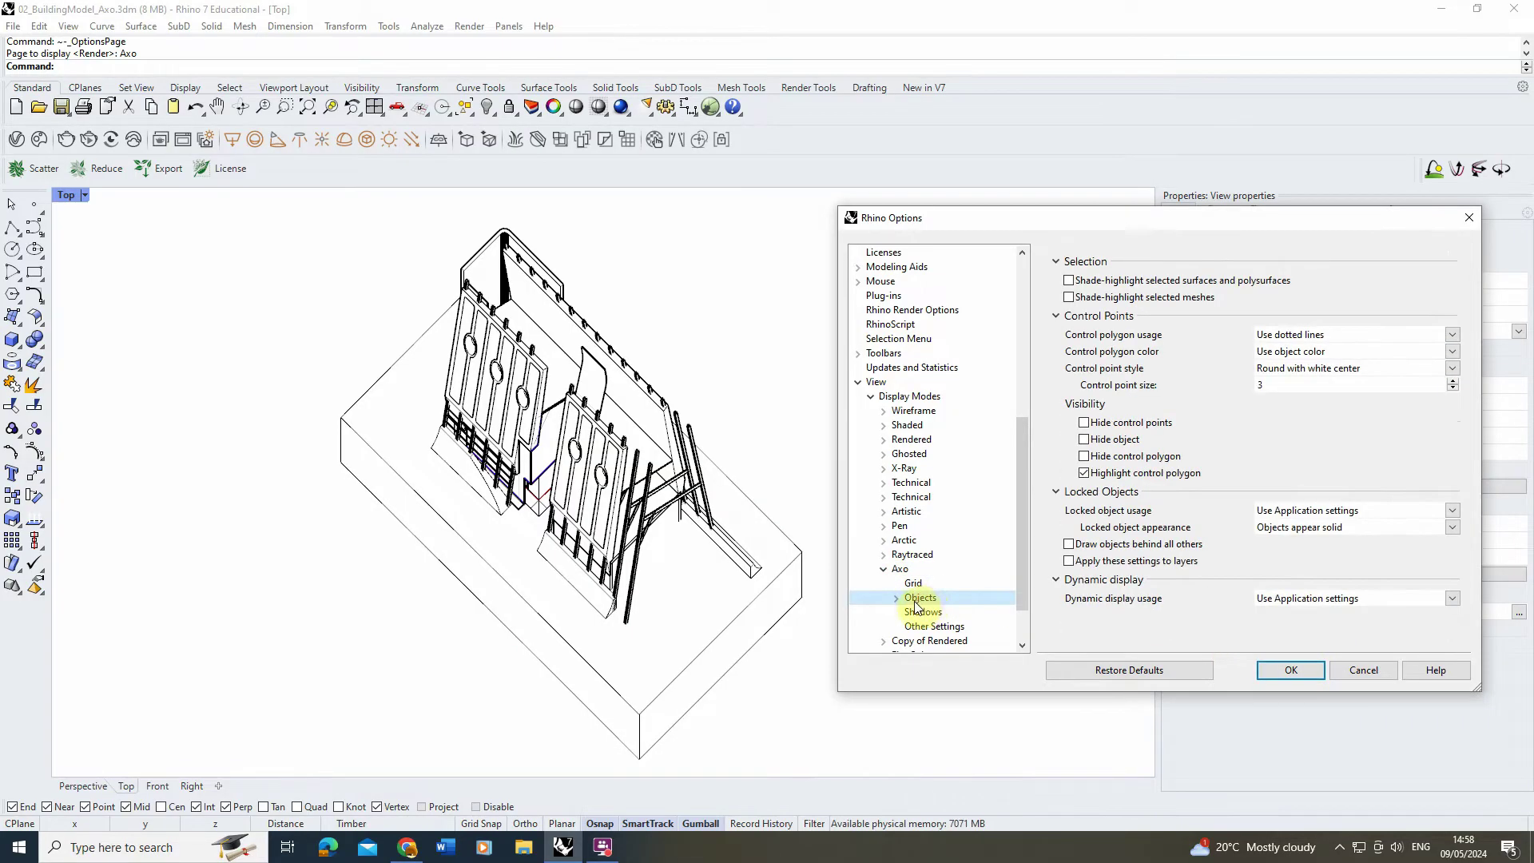
click(895, 599)
scroll(971, 551, down, 3)
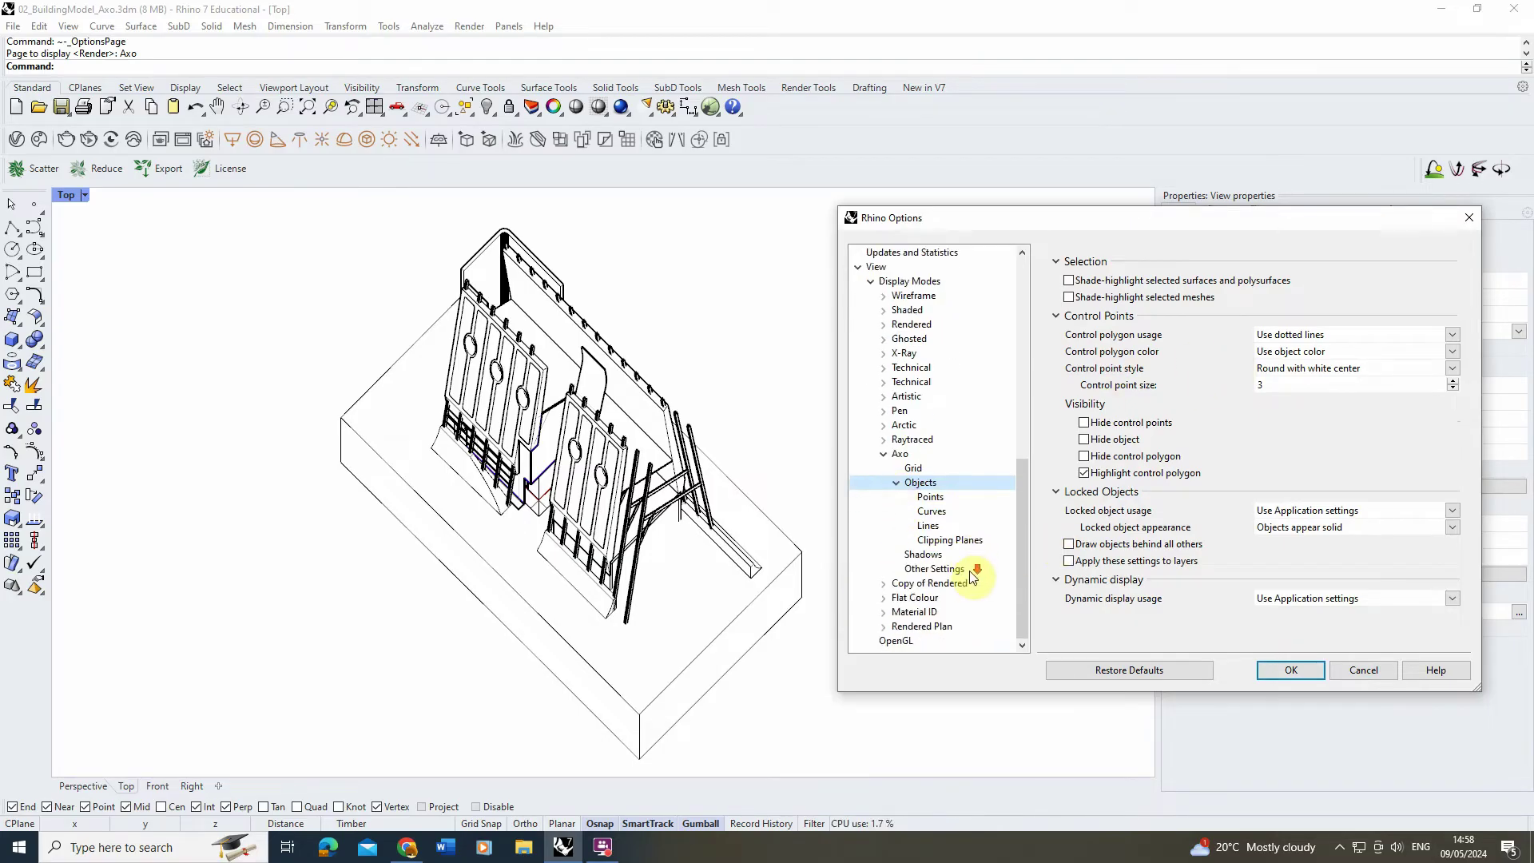
click(931, 512)
click(931, 527)
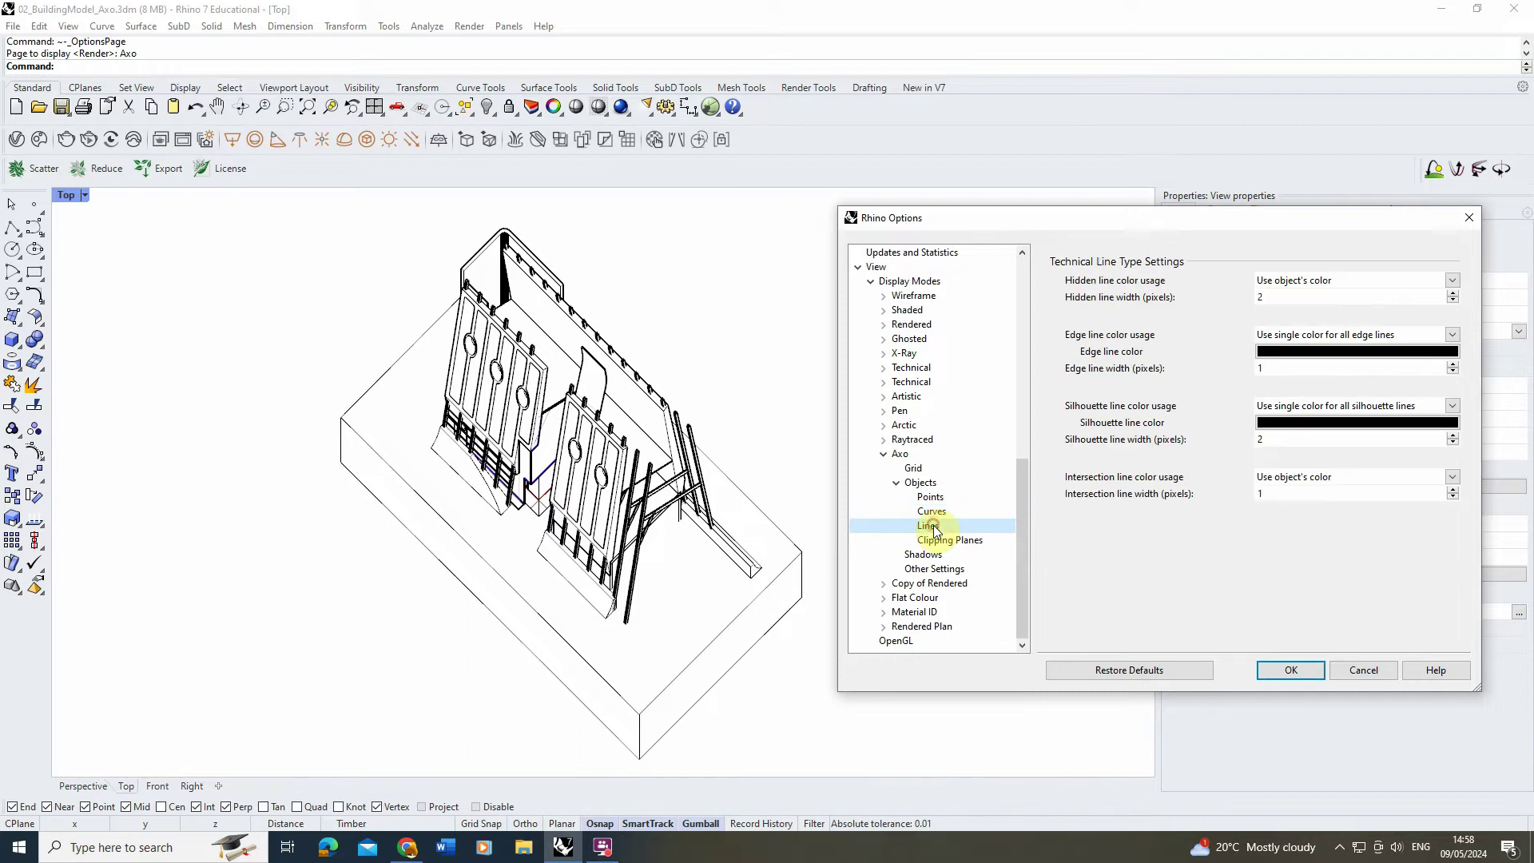
click(931, 512)
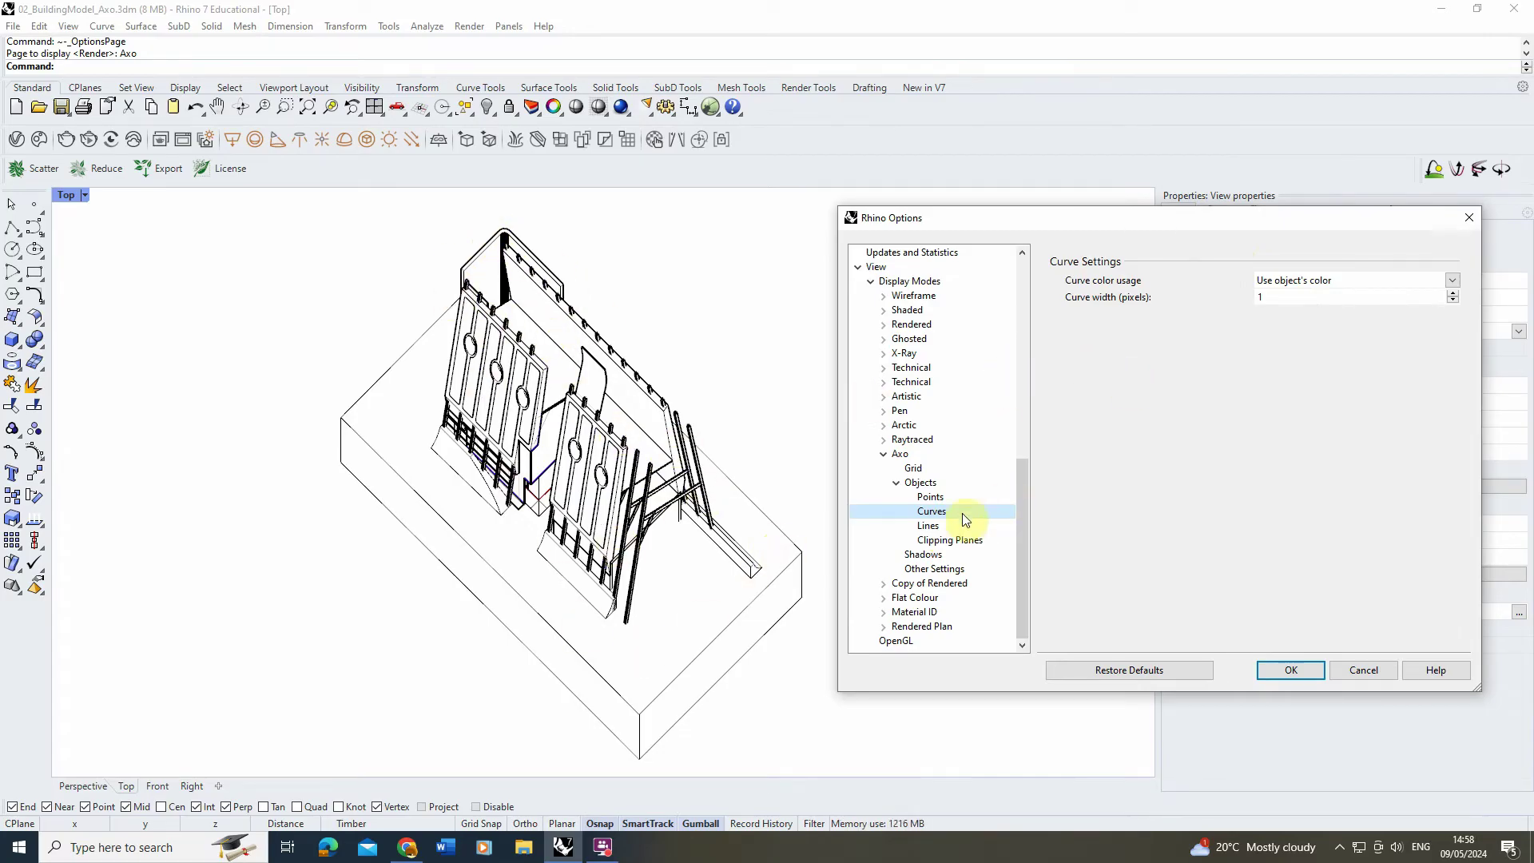
click(927, 526)
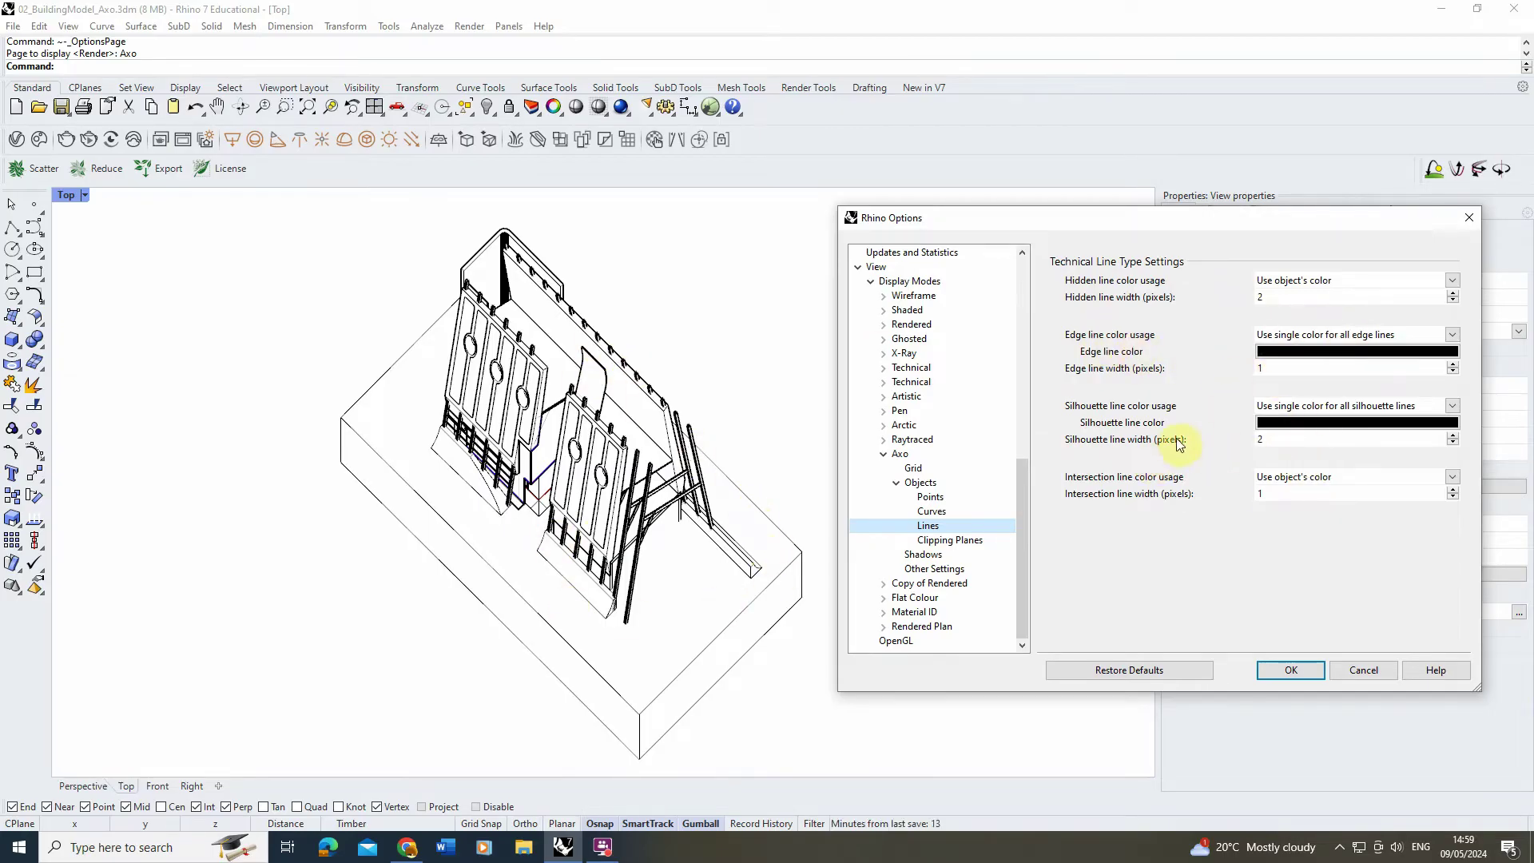
double_click(1274, 440)
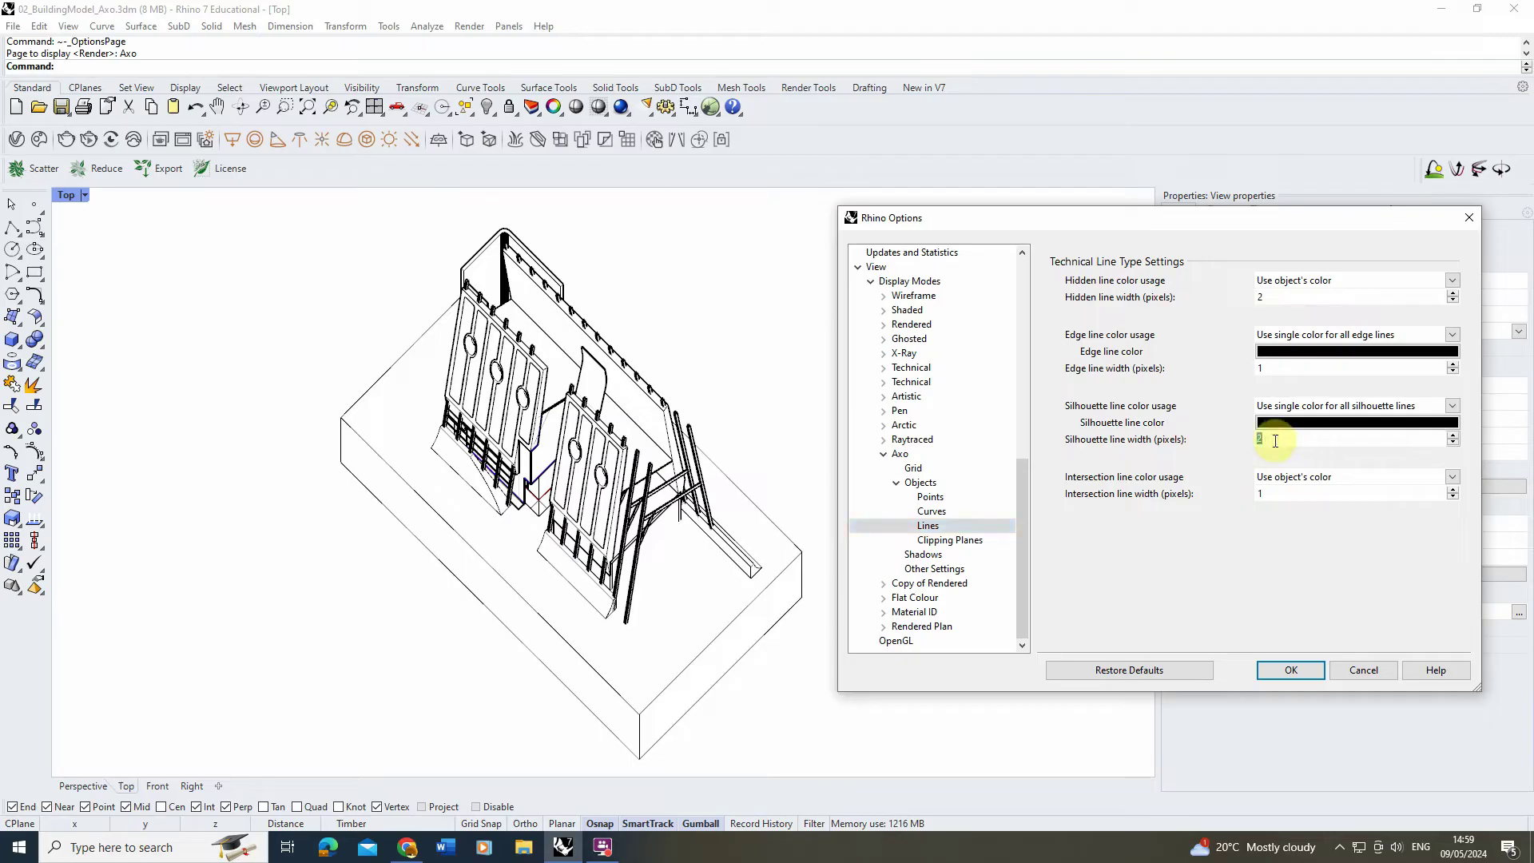
text(1)
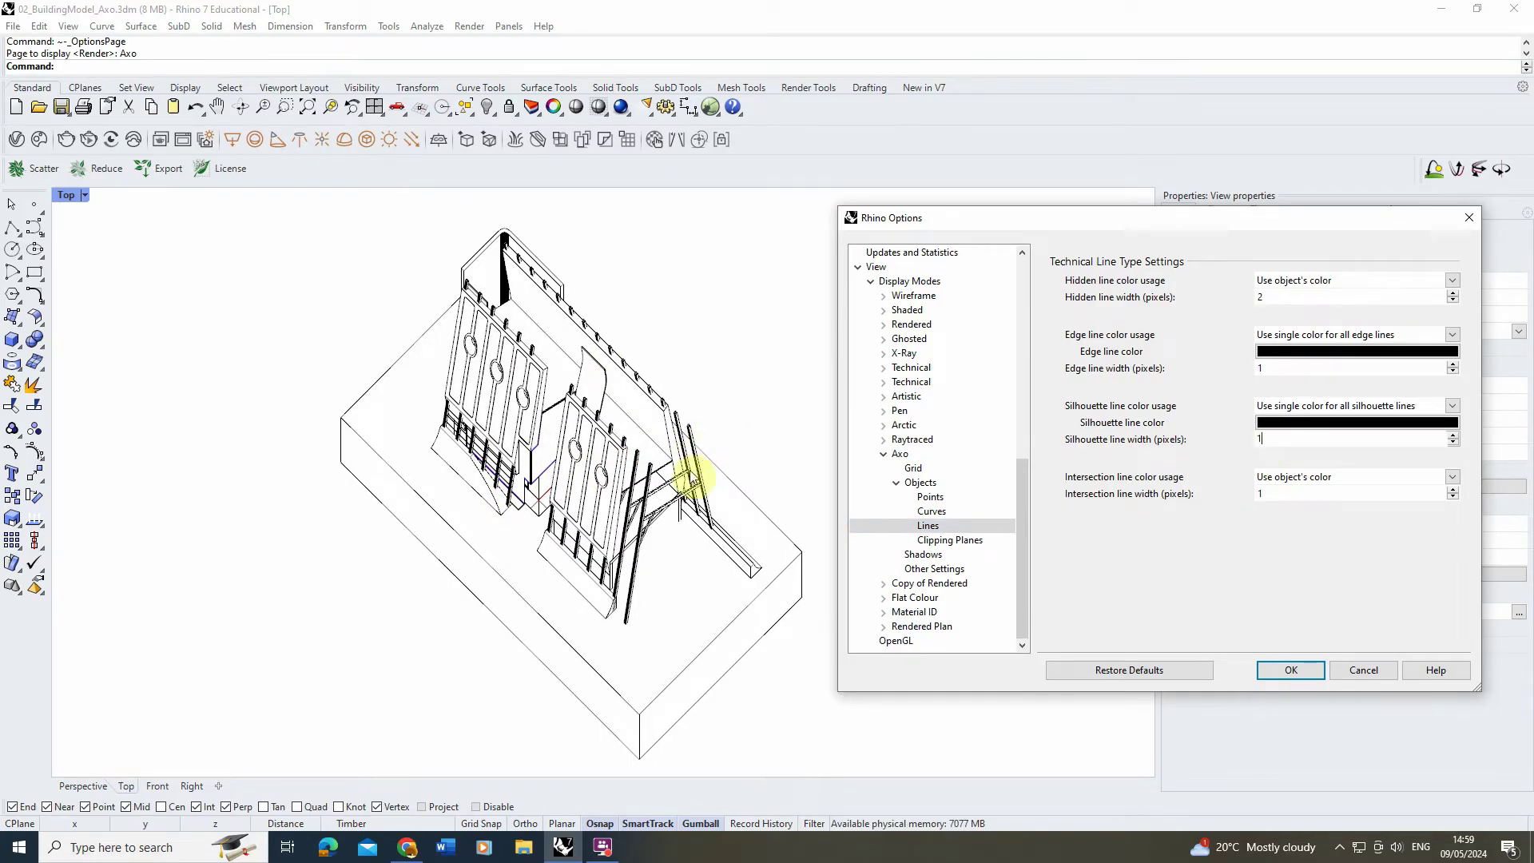
Use a single black color for all edge, silhouette and intersection lines of the Axo display mode.
click(1451, 337)
click(1358, 363)
click(1357, 351)
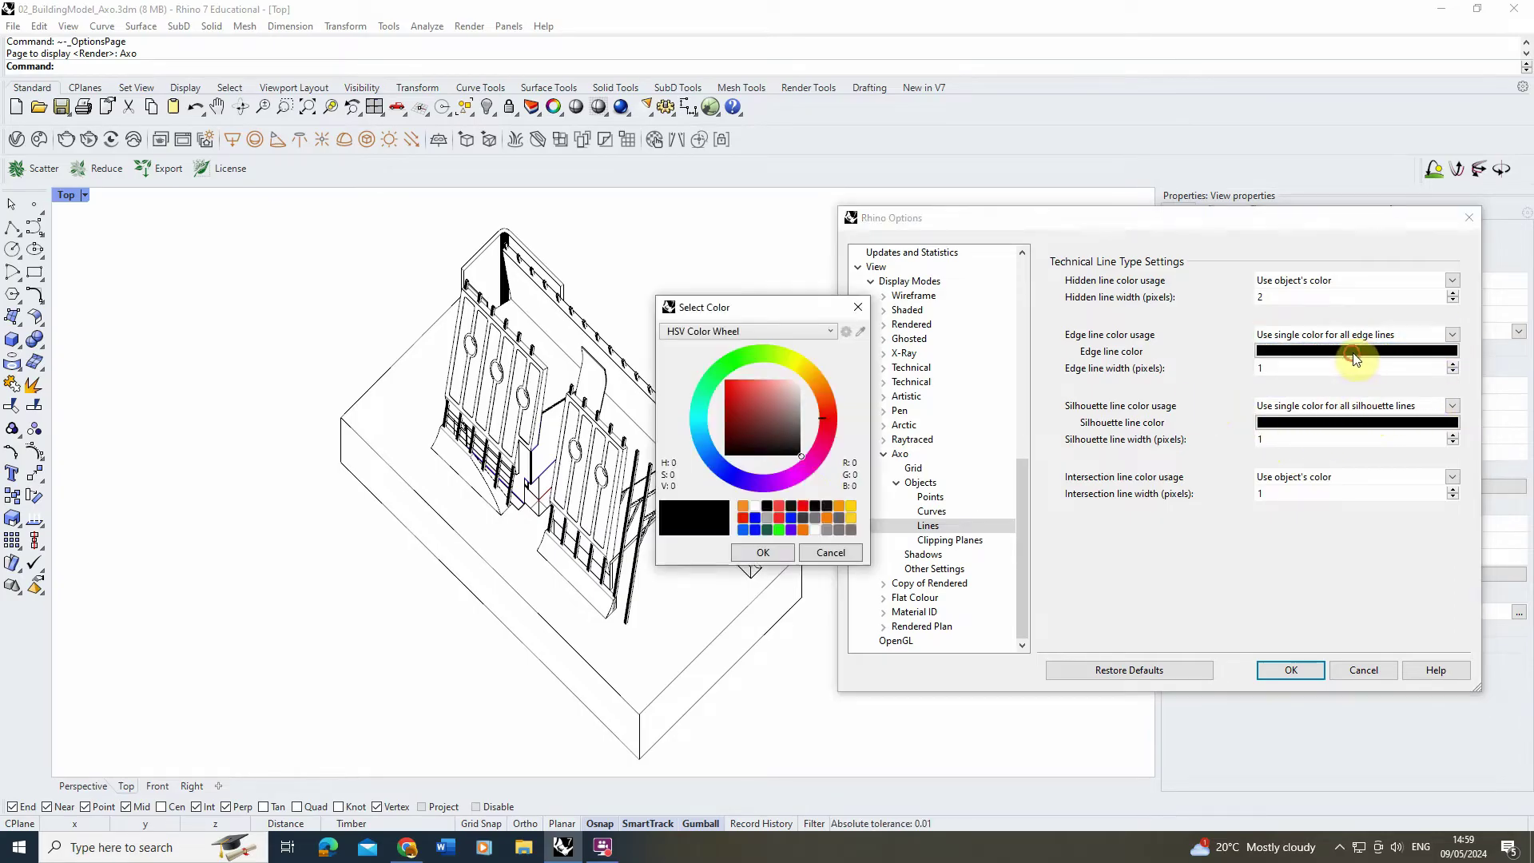
click(763, 552)
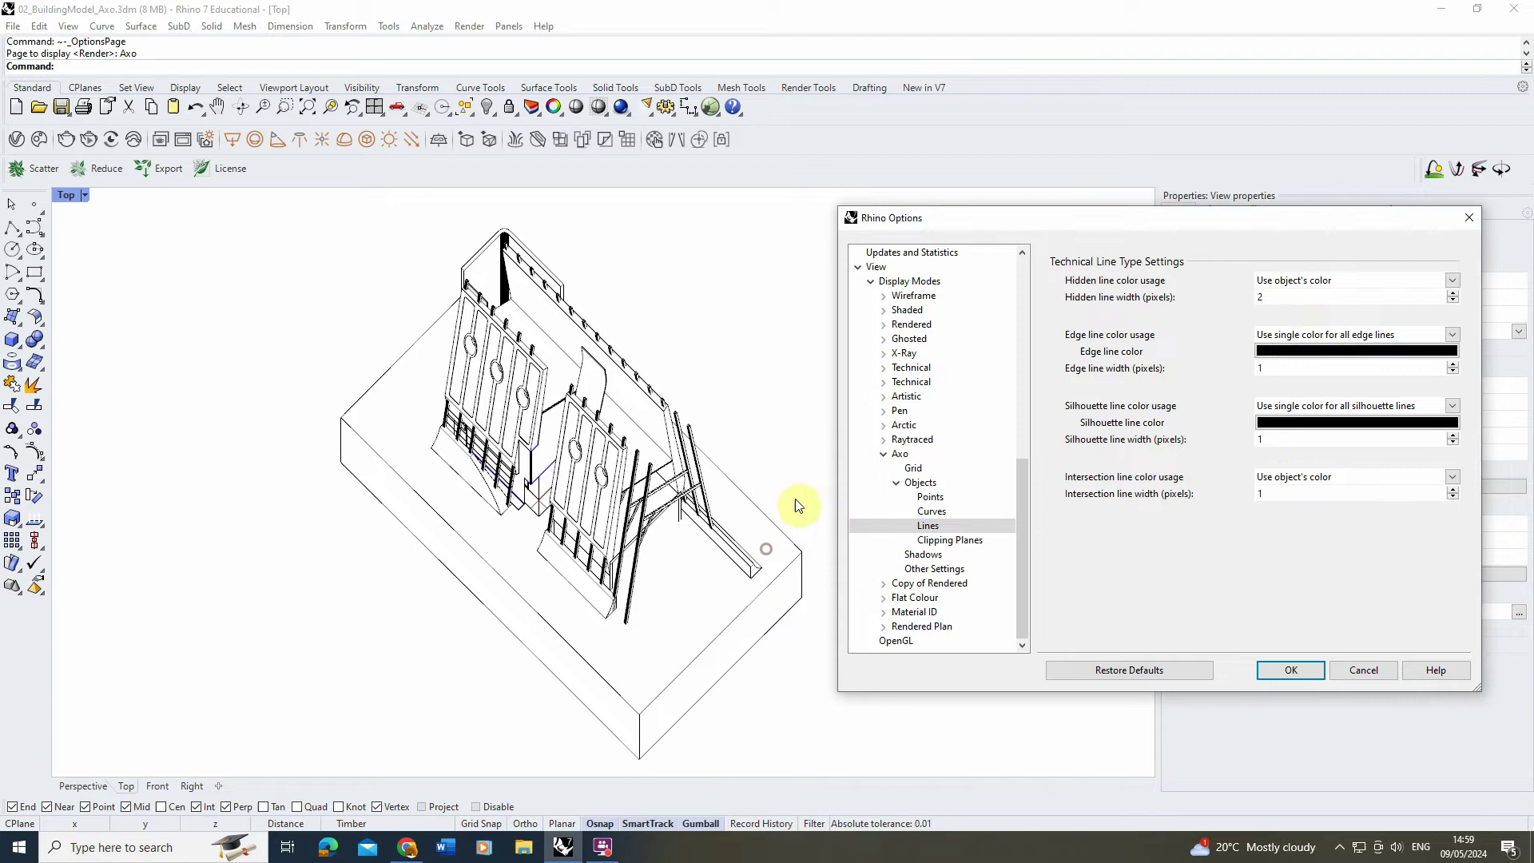
click(1452, 405)
click(1453, 405)
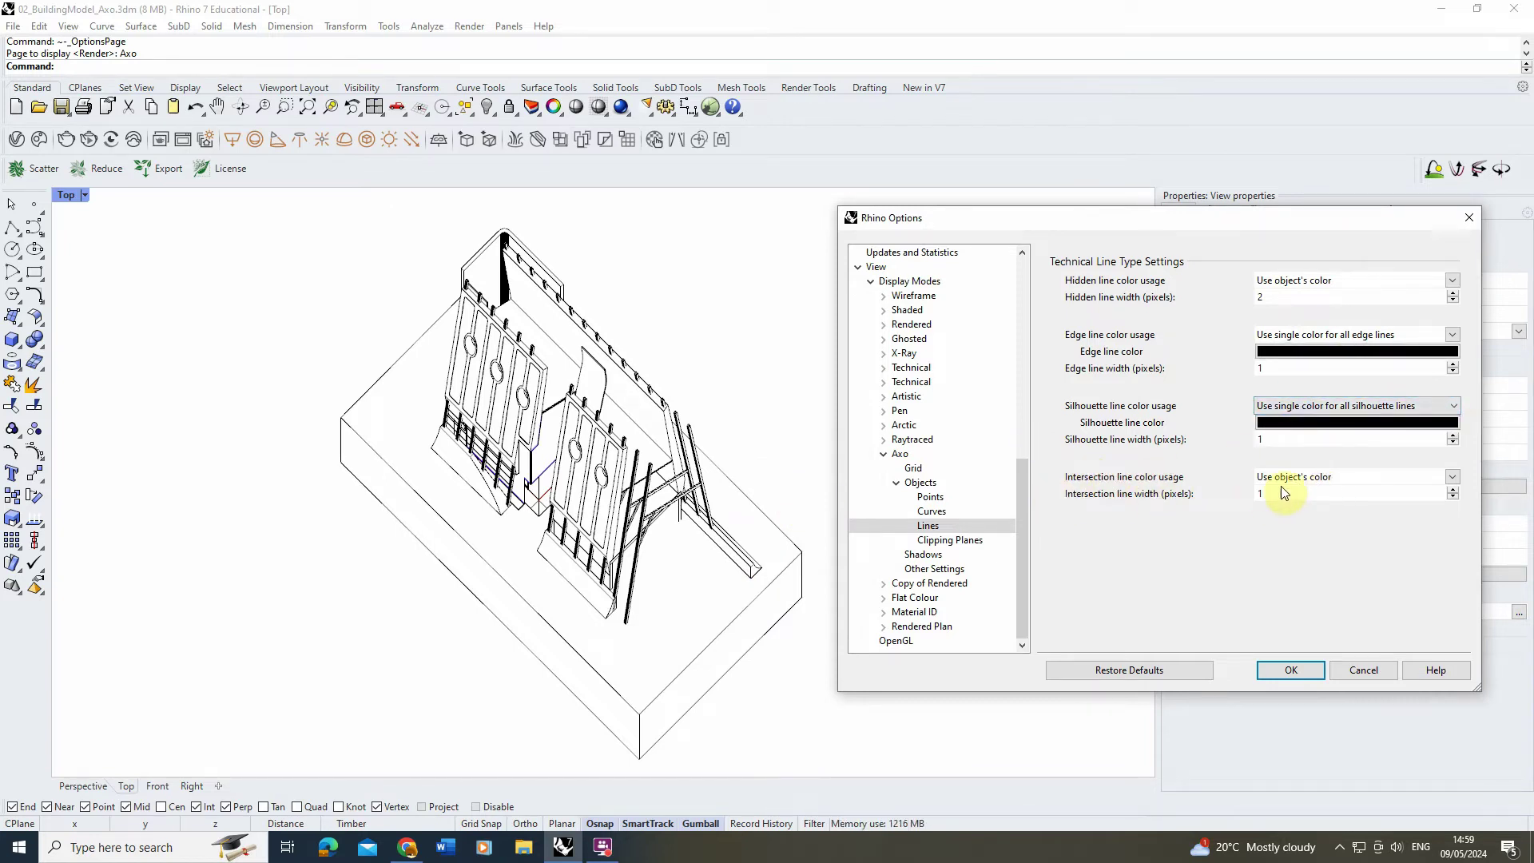
click(1324, 477)
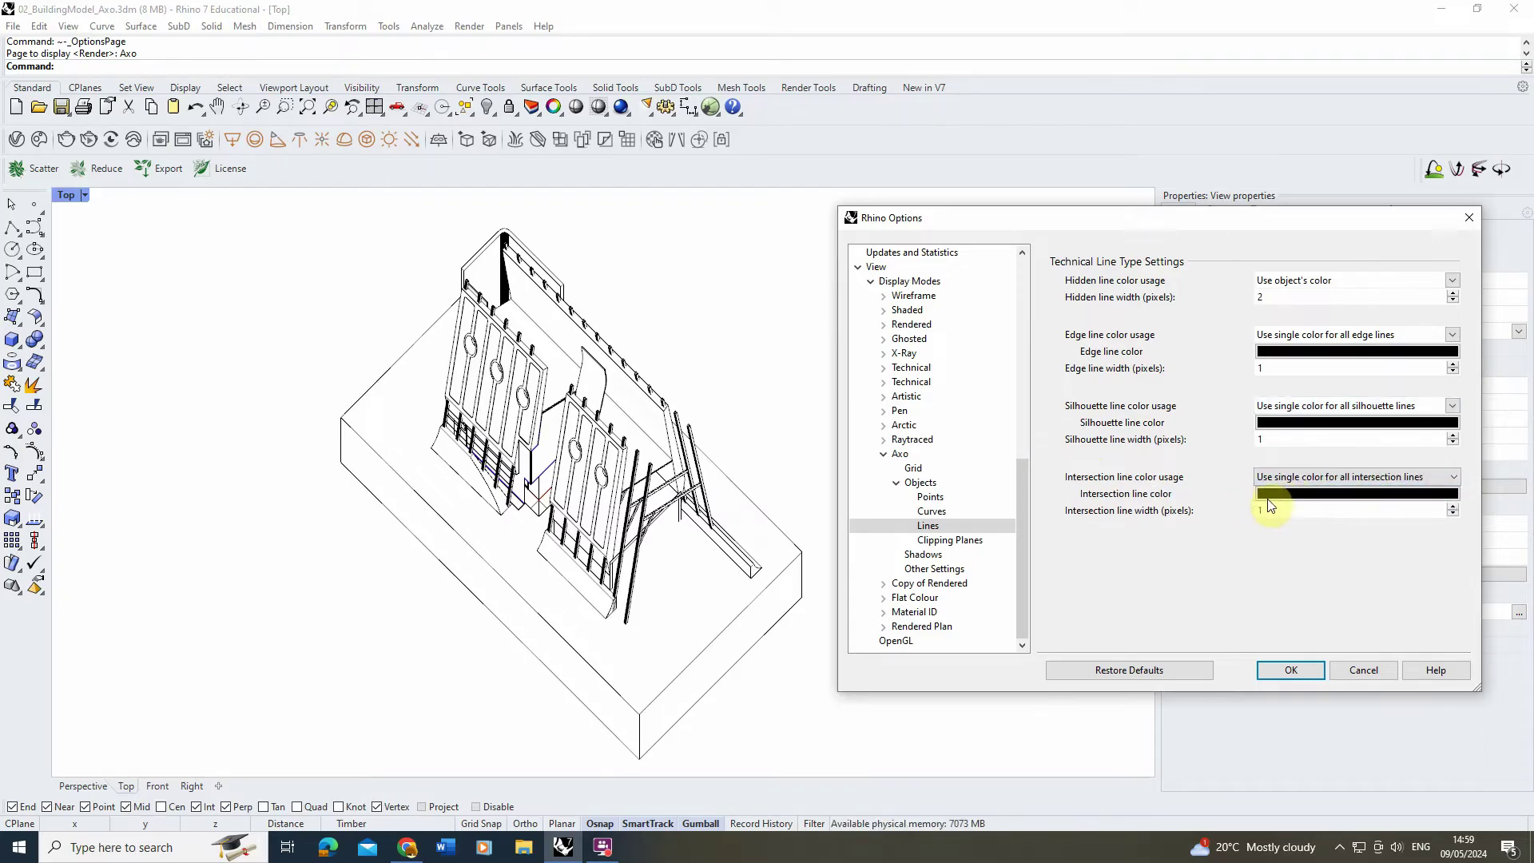
click(1279, 501)
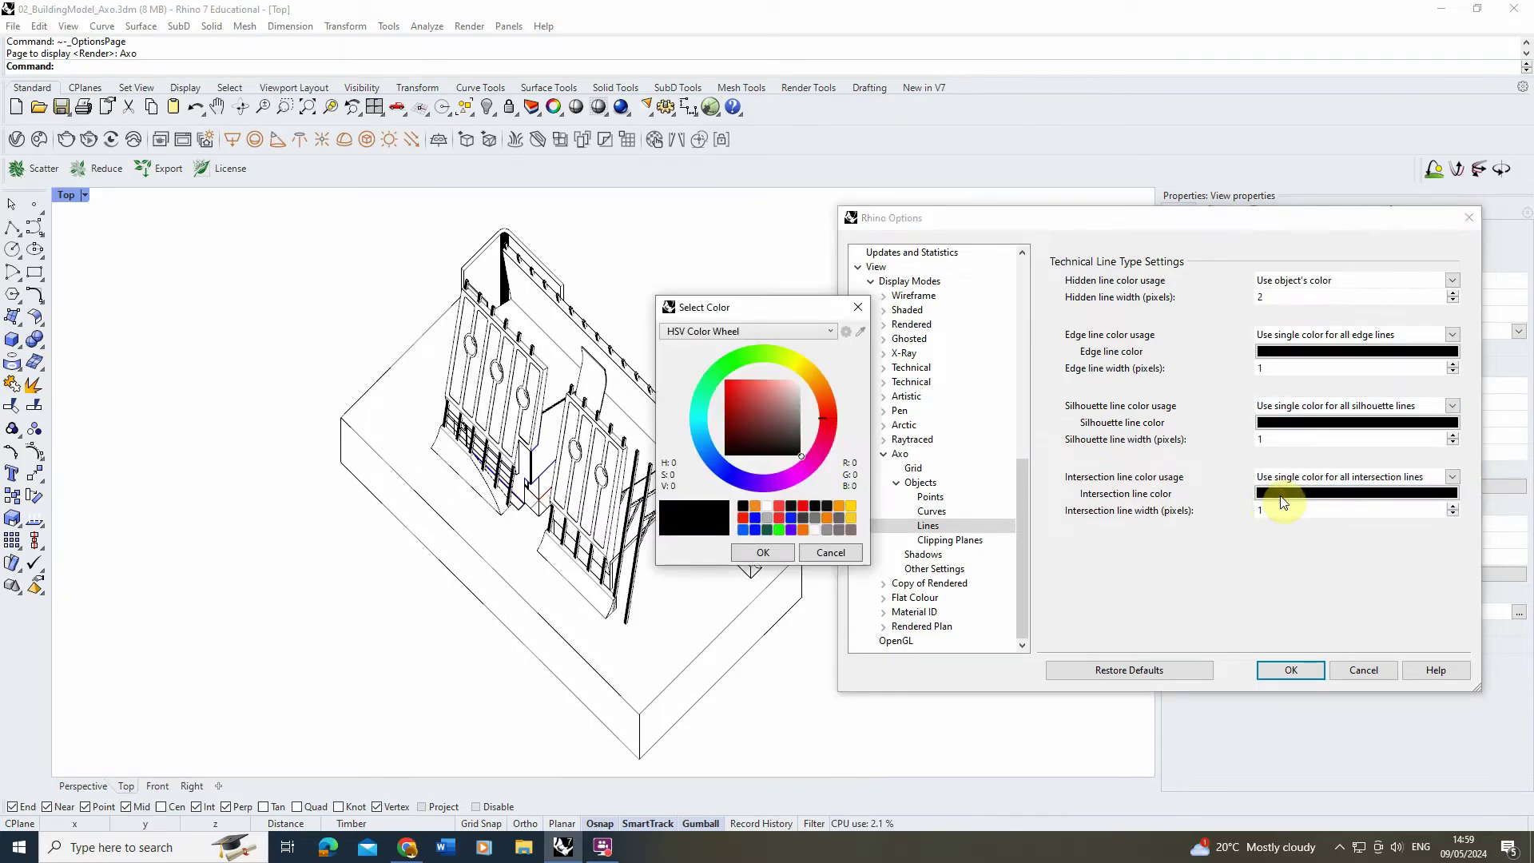
click(747, 550)
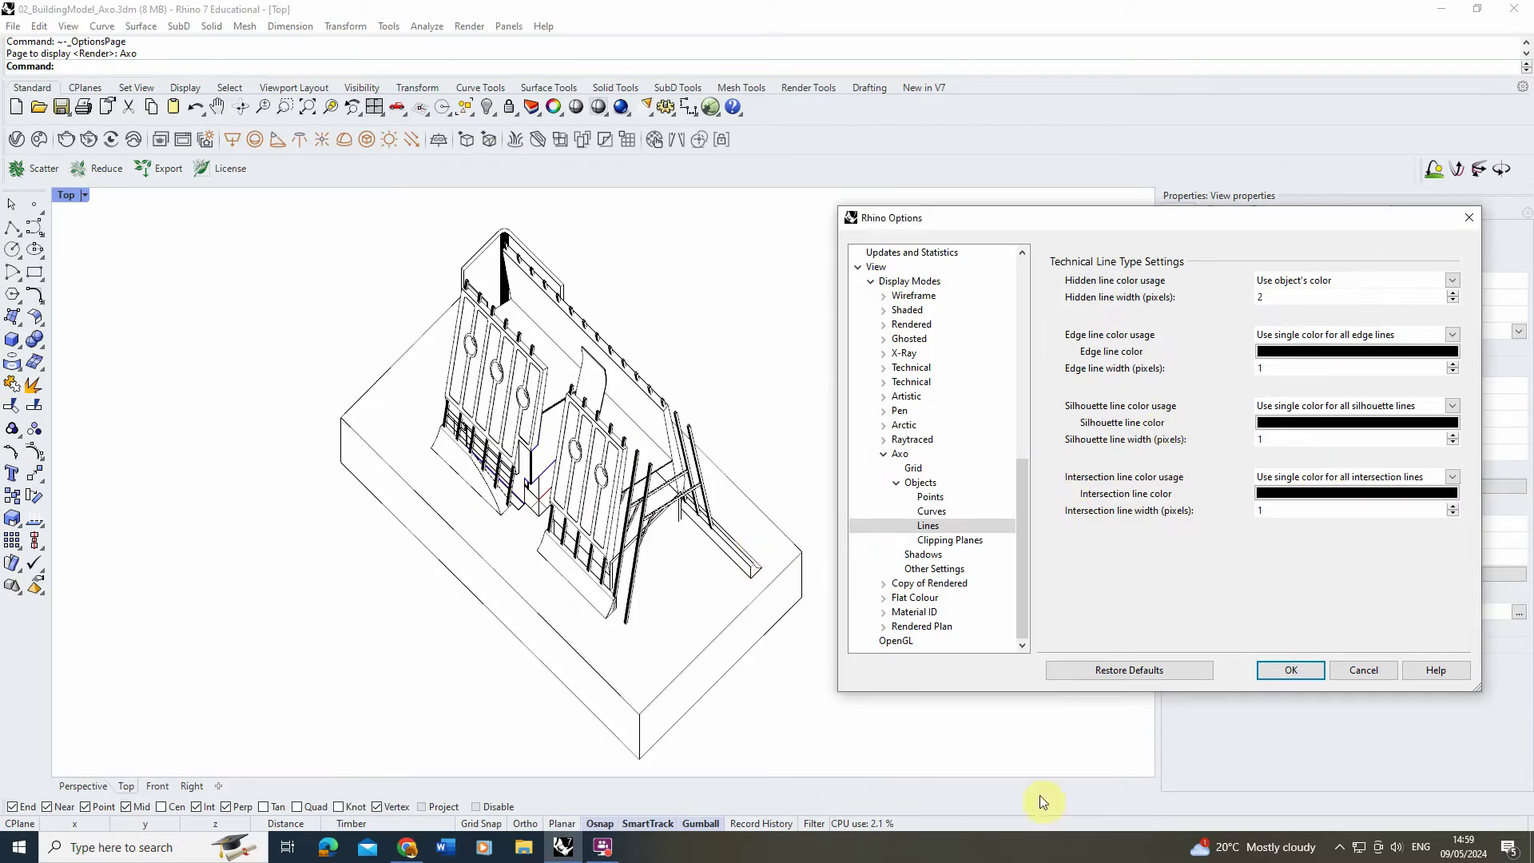
Turn on shadows for the Axo display mode and raise the shadow size to maximum for sharper shadows.
click(927, 557)
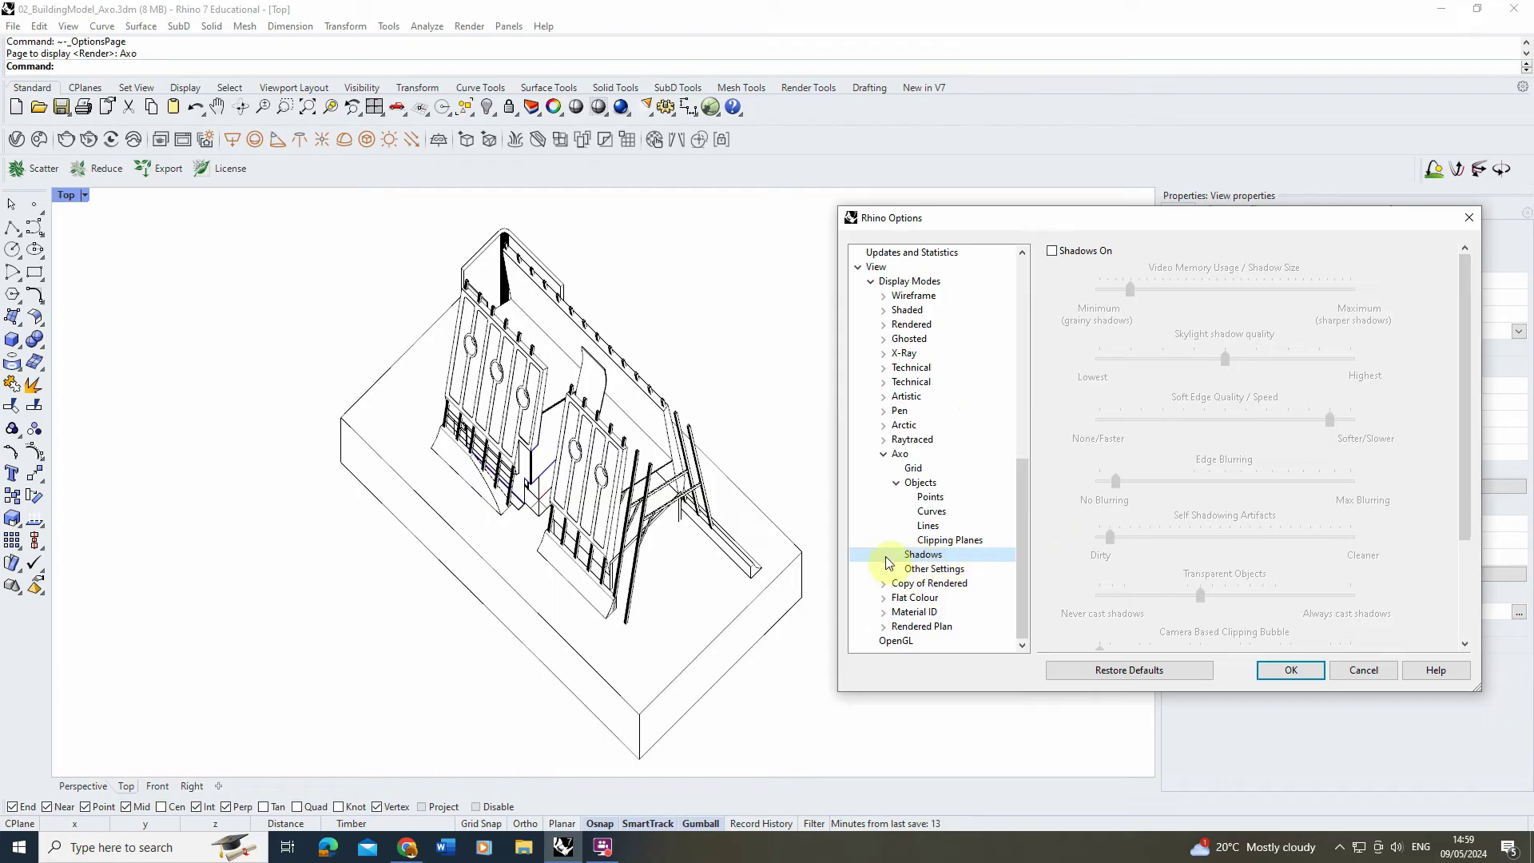
click(1052, 252)
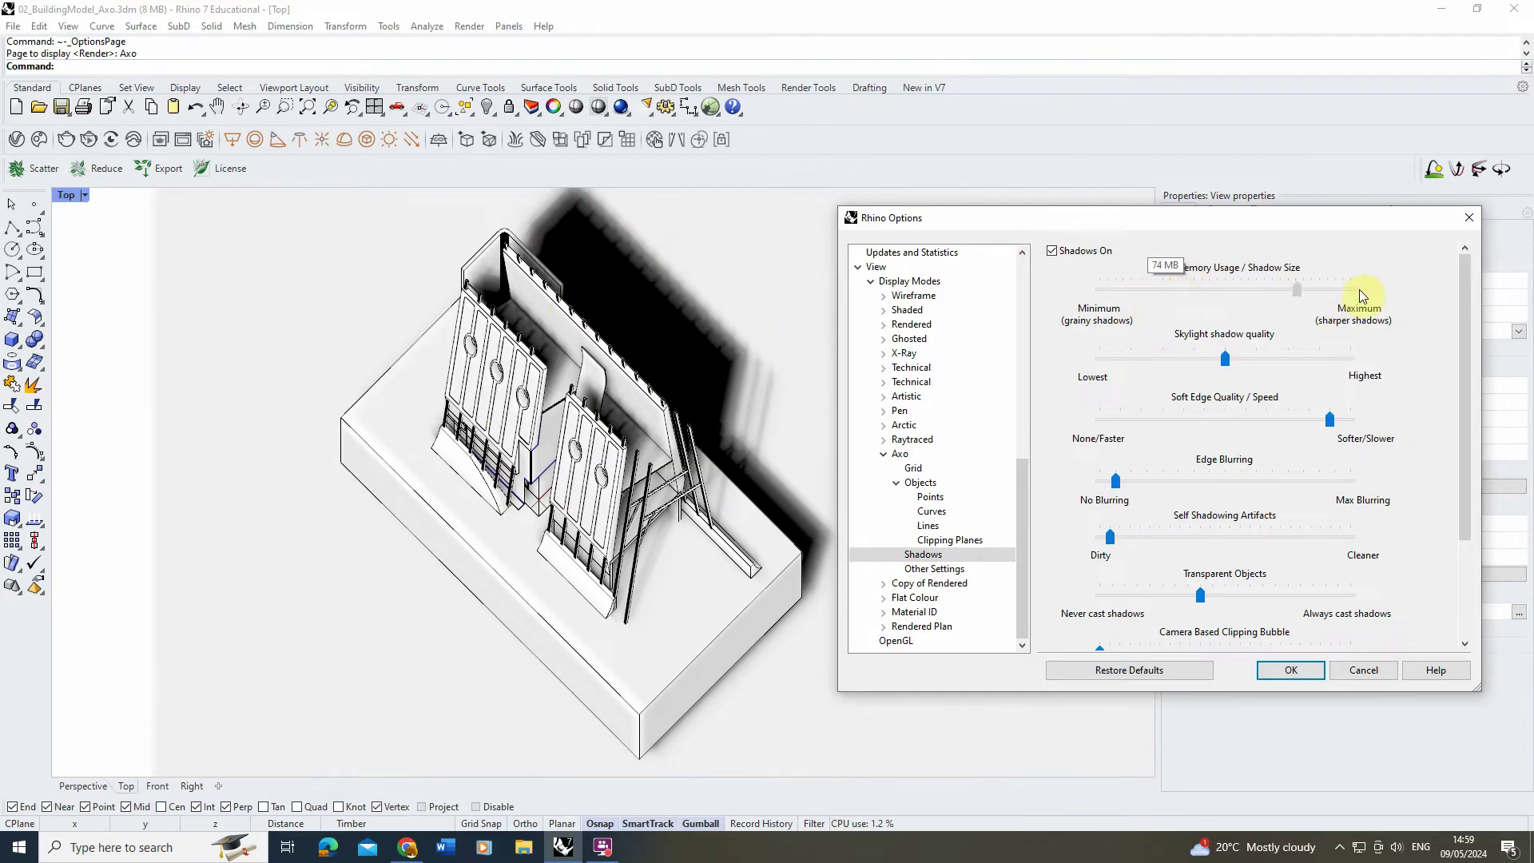
drag(1359, 289, 1352, 289)
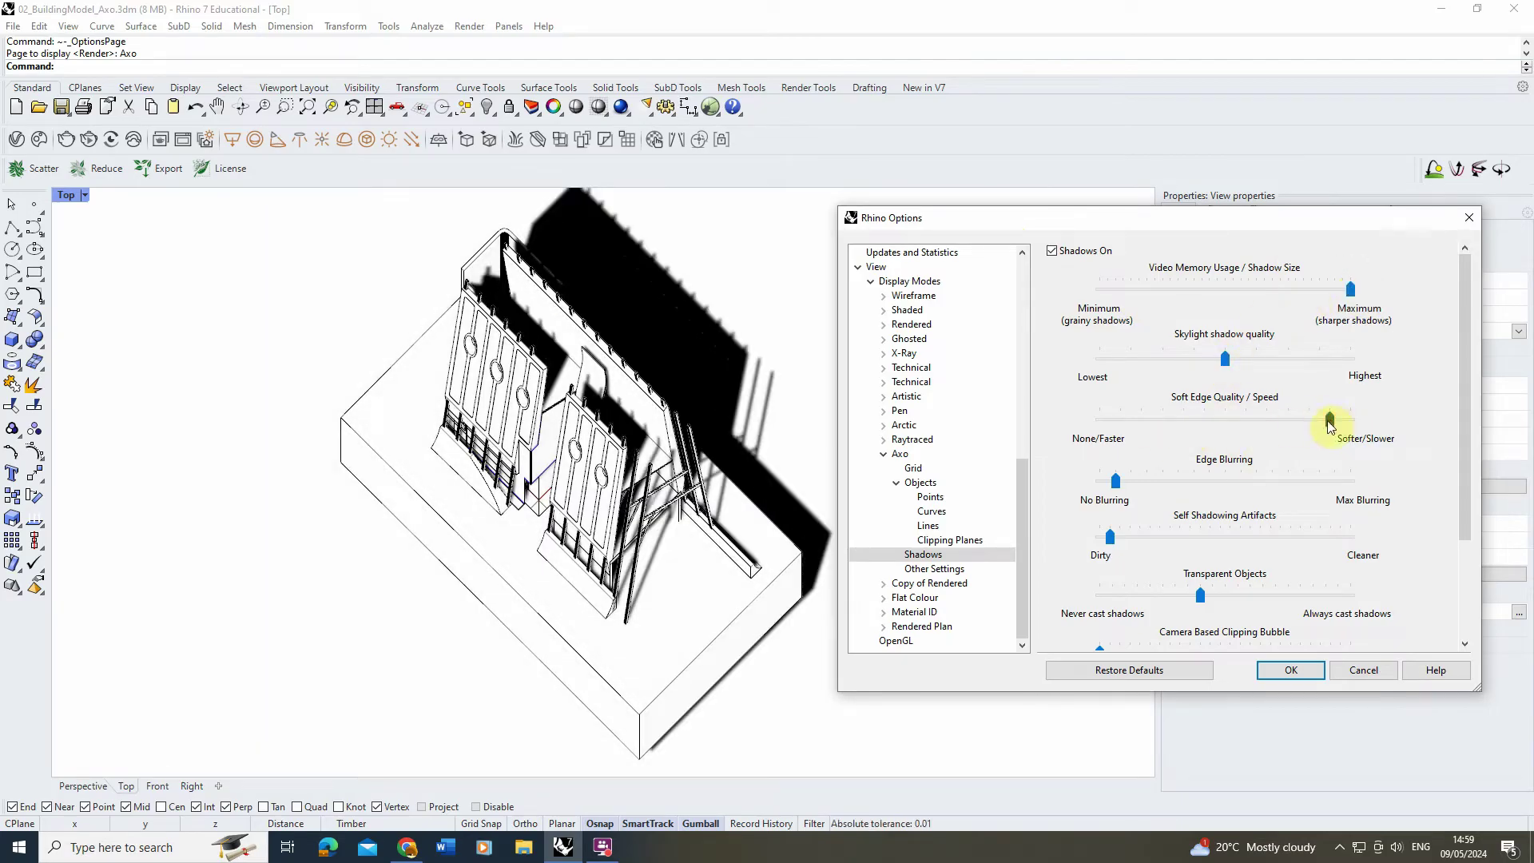
Reduce the shadows' soft edge quality and edge blurring to none, and make self shadowing artifacts slightly cleaner.
mouse_move(1116, 421)
mouse_down()
mouse_move(1086, 420)
mouse_move(1103, 423)
mouse_up()
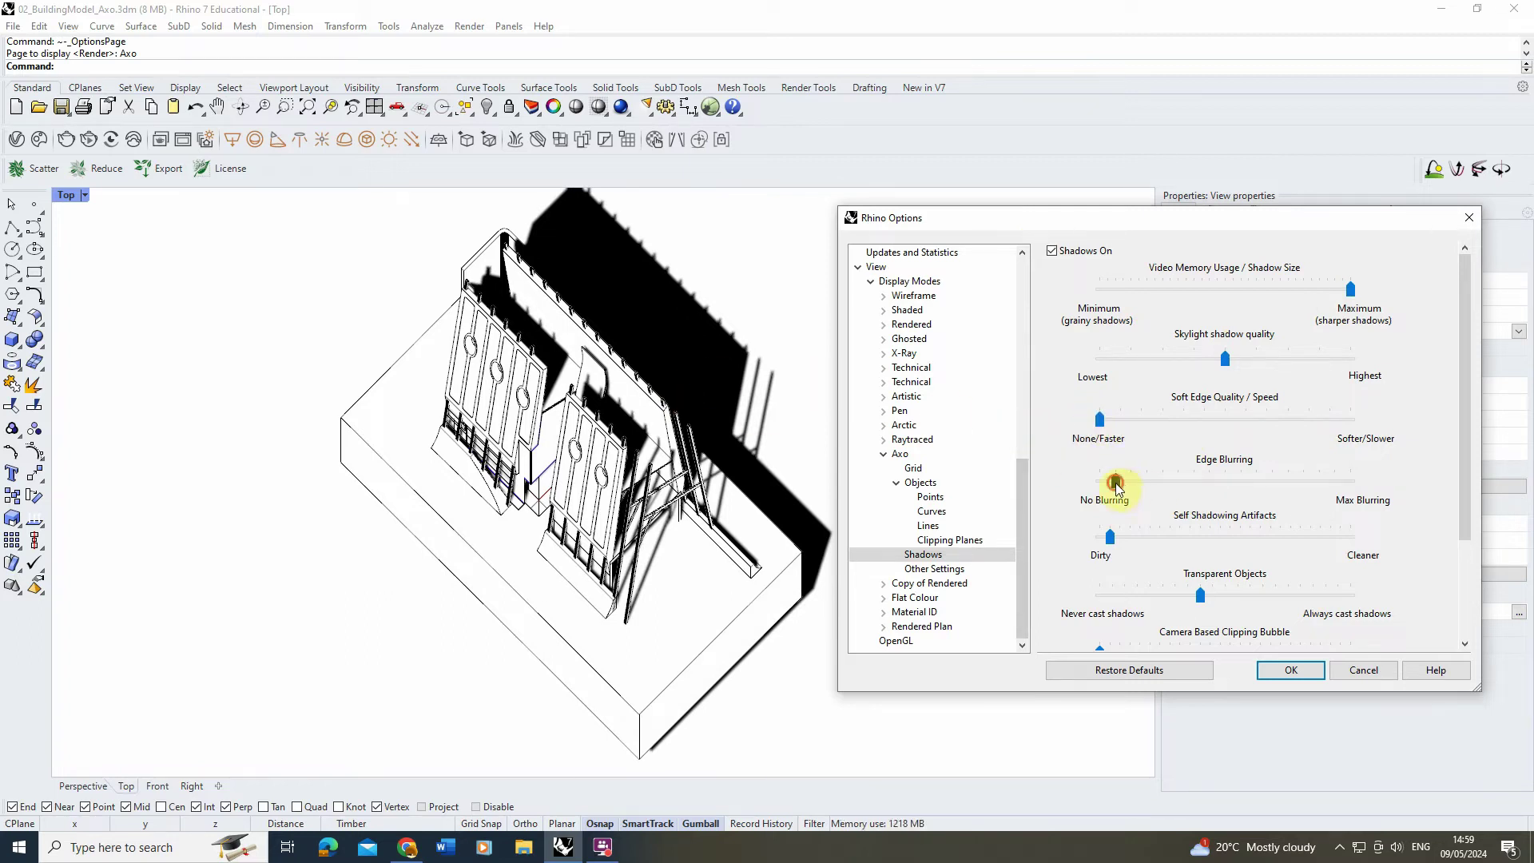
drag(1116, 484, 1098, 482)
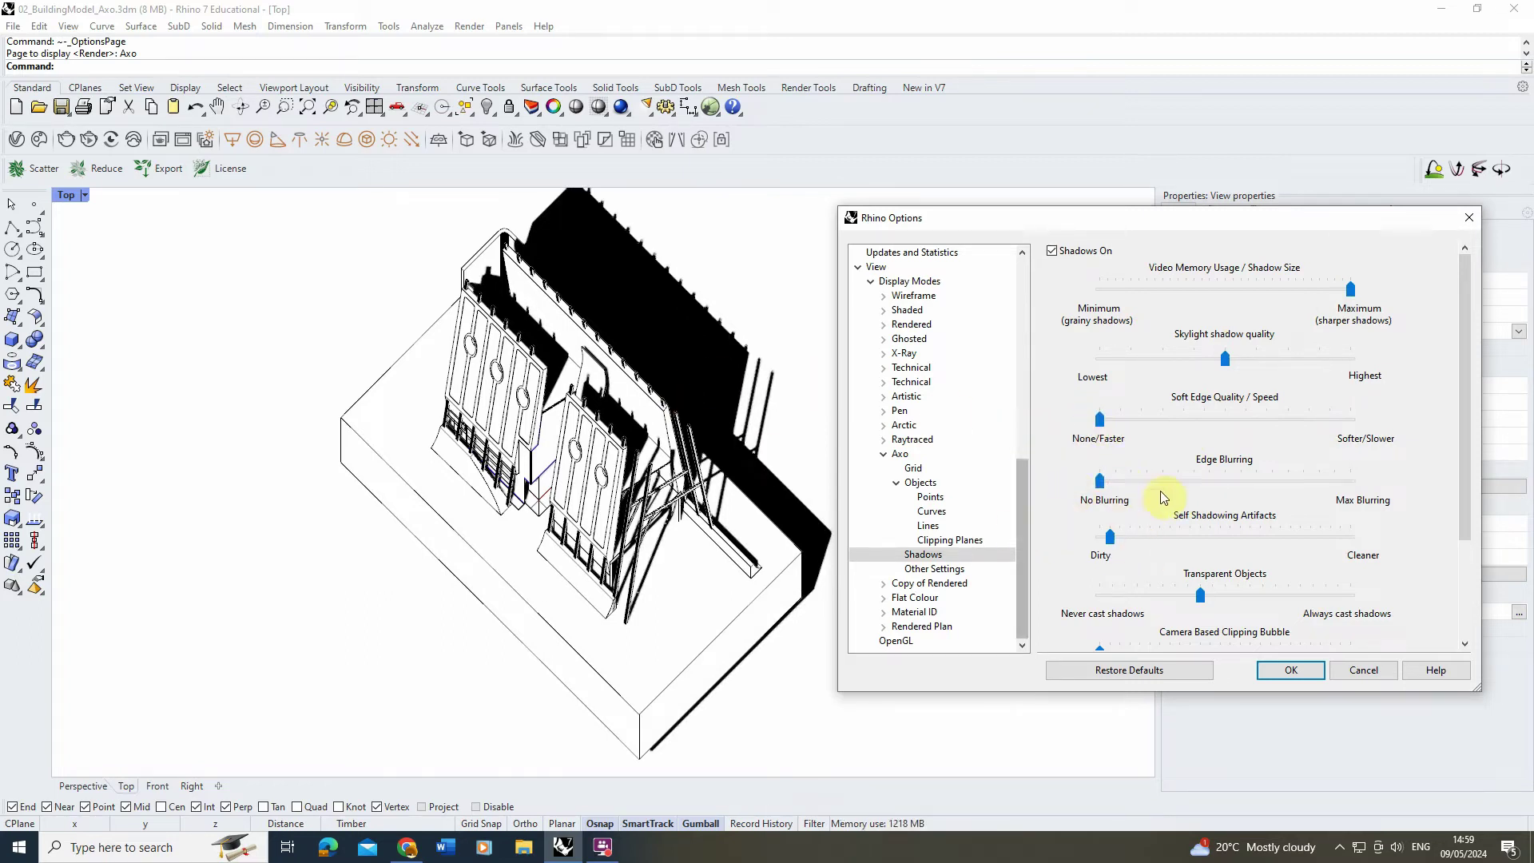
click(1118, 536)
Lower the shadow intensity of the Axo display mode to 57%.
drag(1469, 466, 1460, 589)
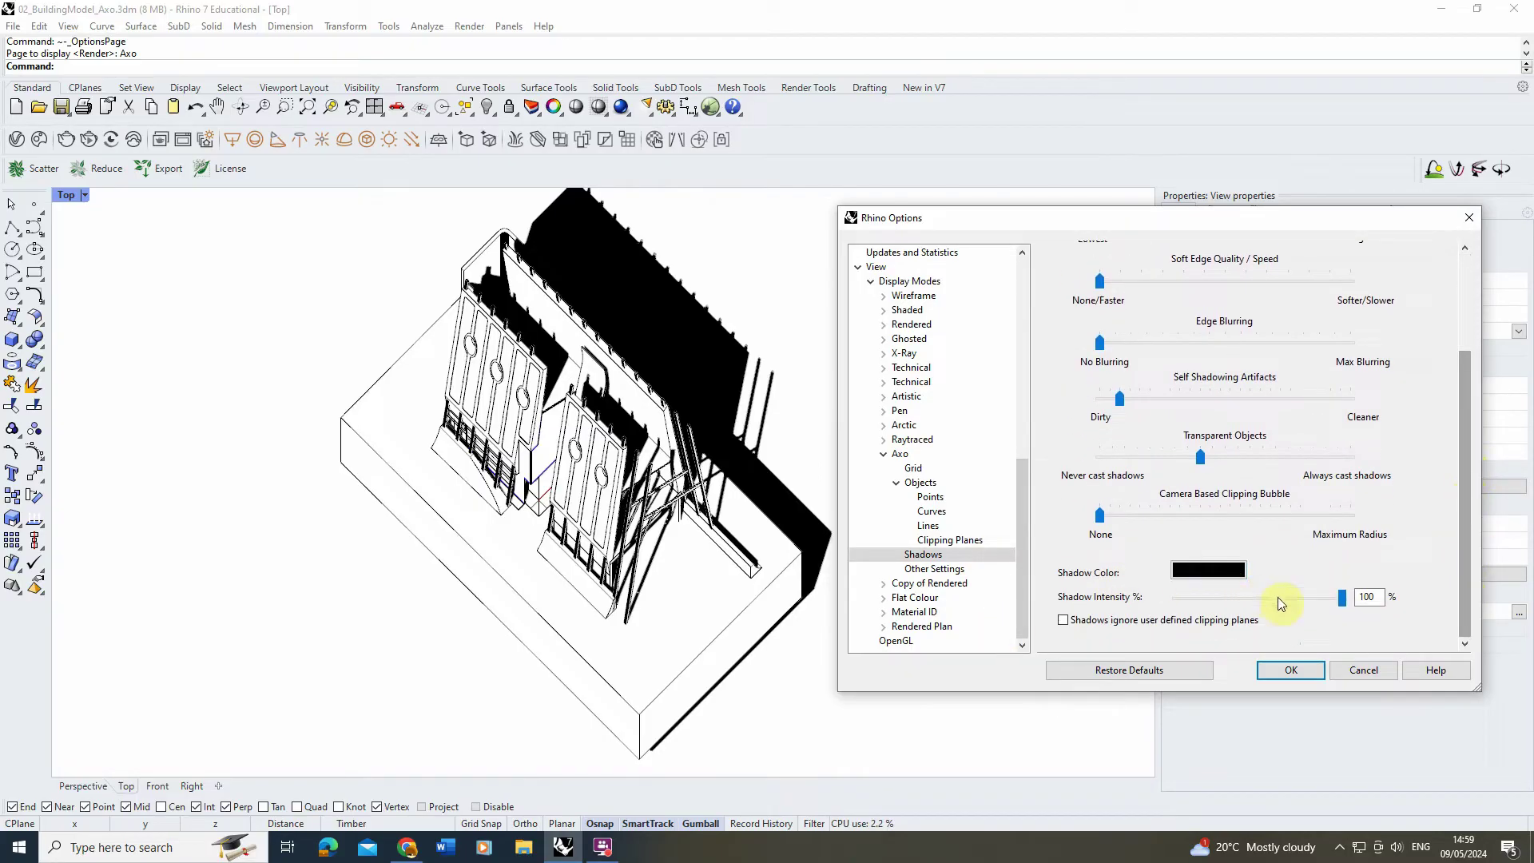
mouse_move(1271, 604)
mouse_down()
mouse_move(1256, 603)
mouse_move(1275, 610)
mouse_up()
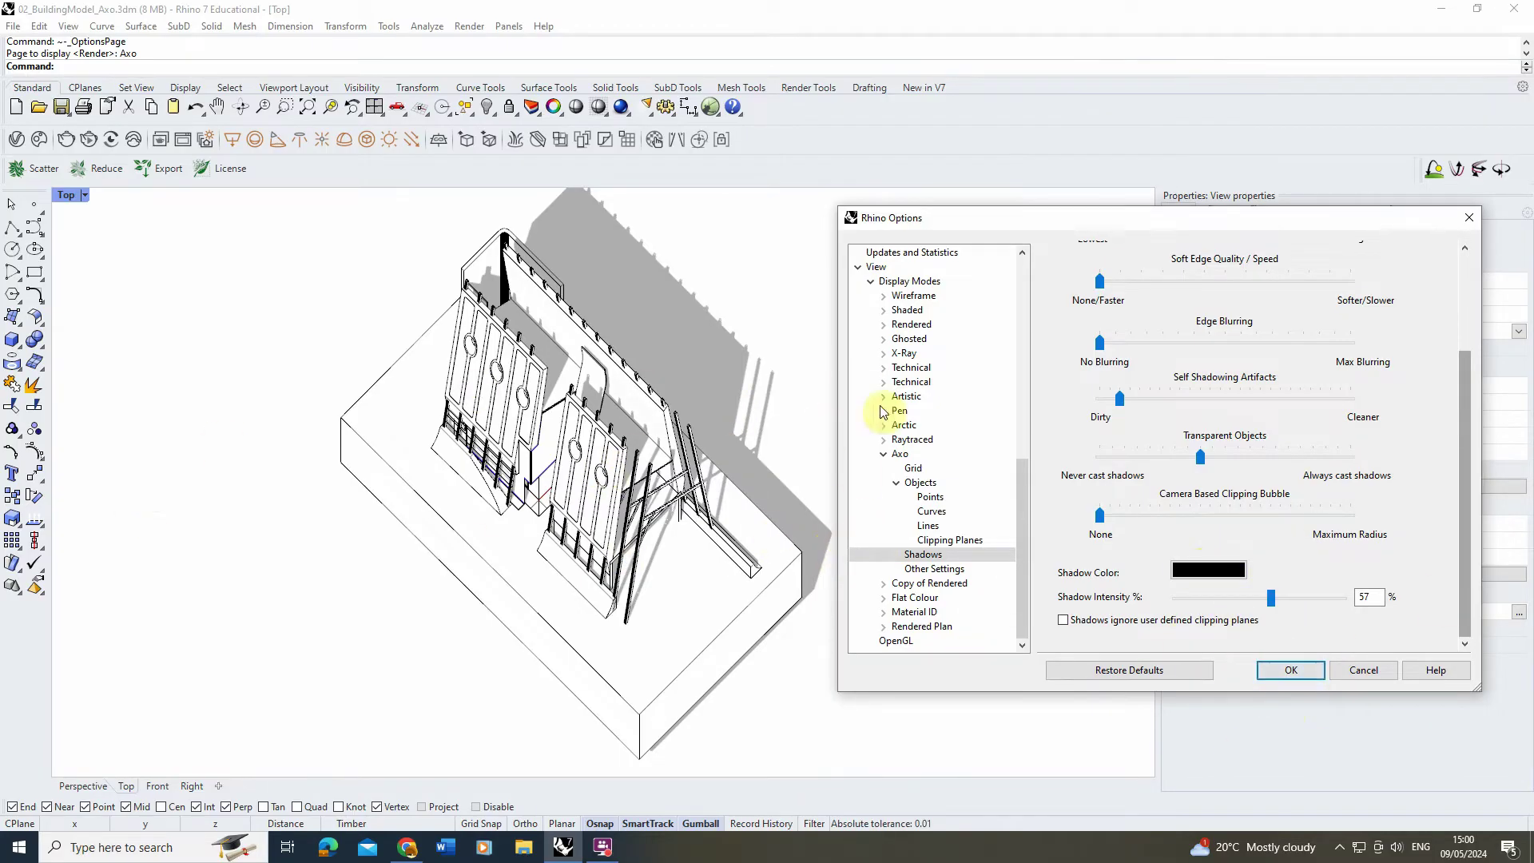
Set the clipping plane fill color usage of the Axo display mode to Solid color.
click(934, 570)
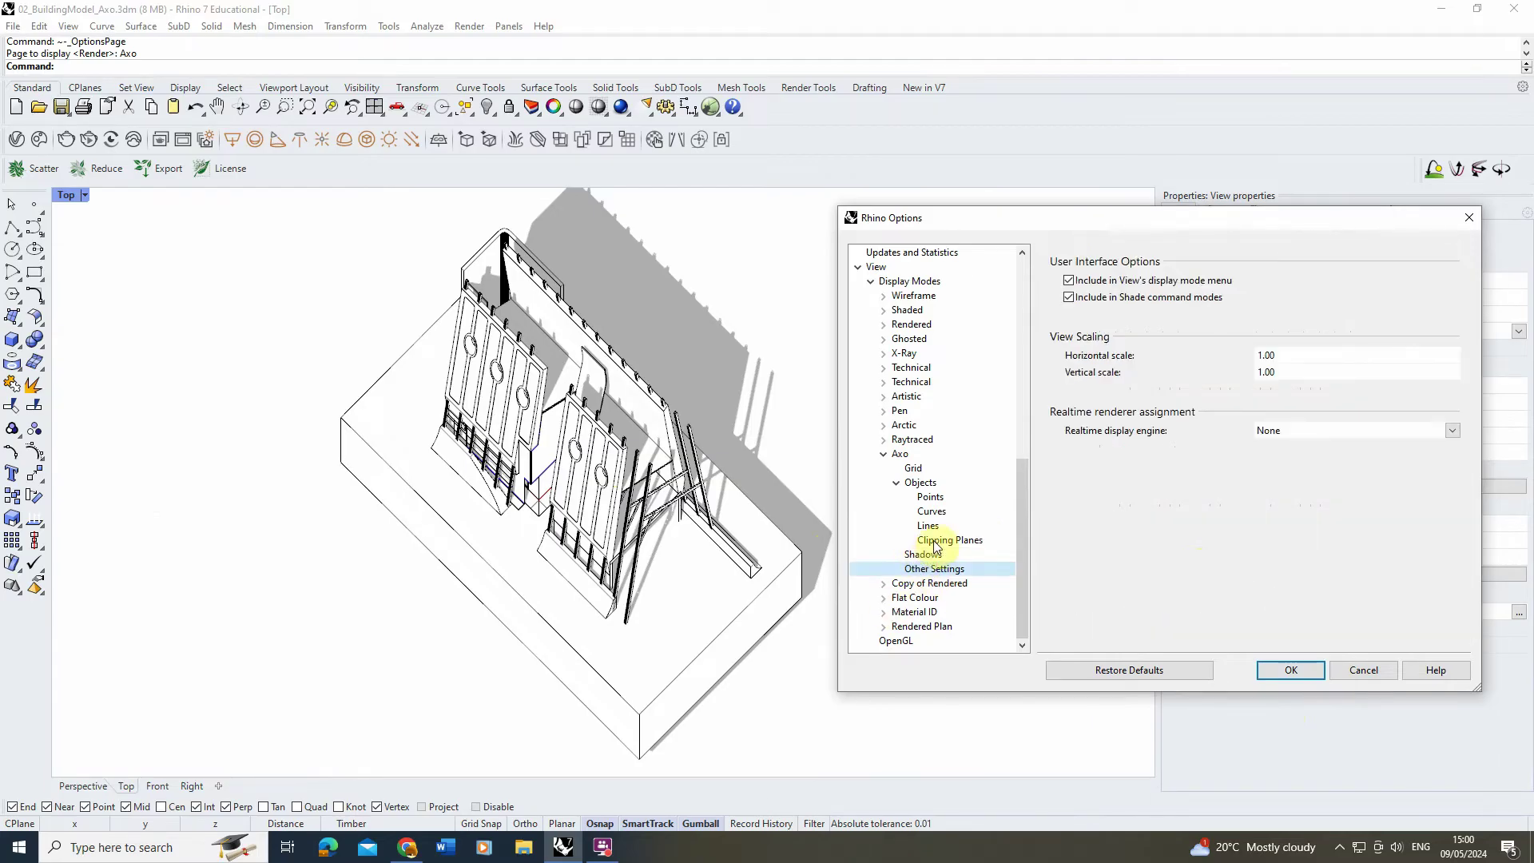
click(947, 541)
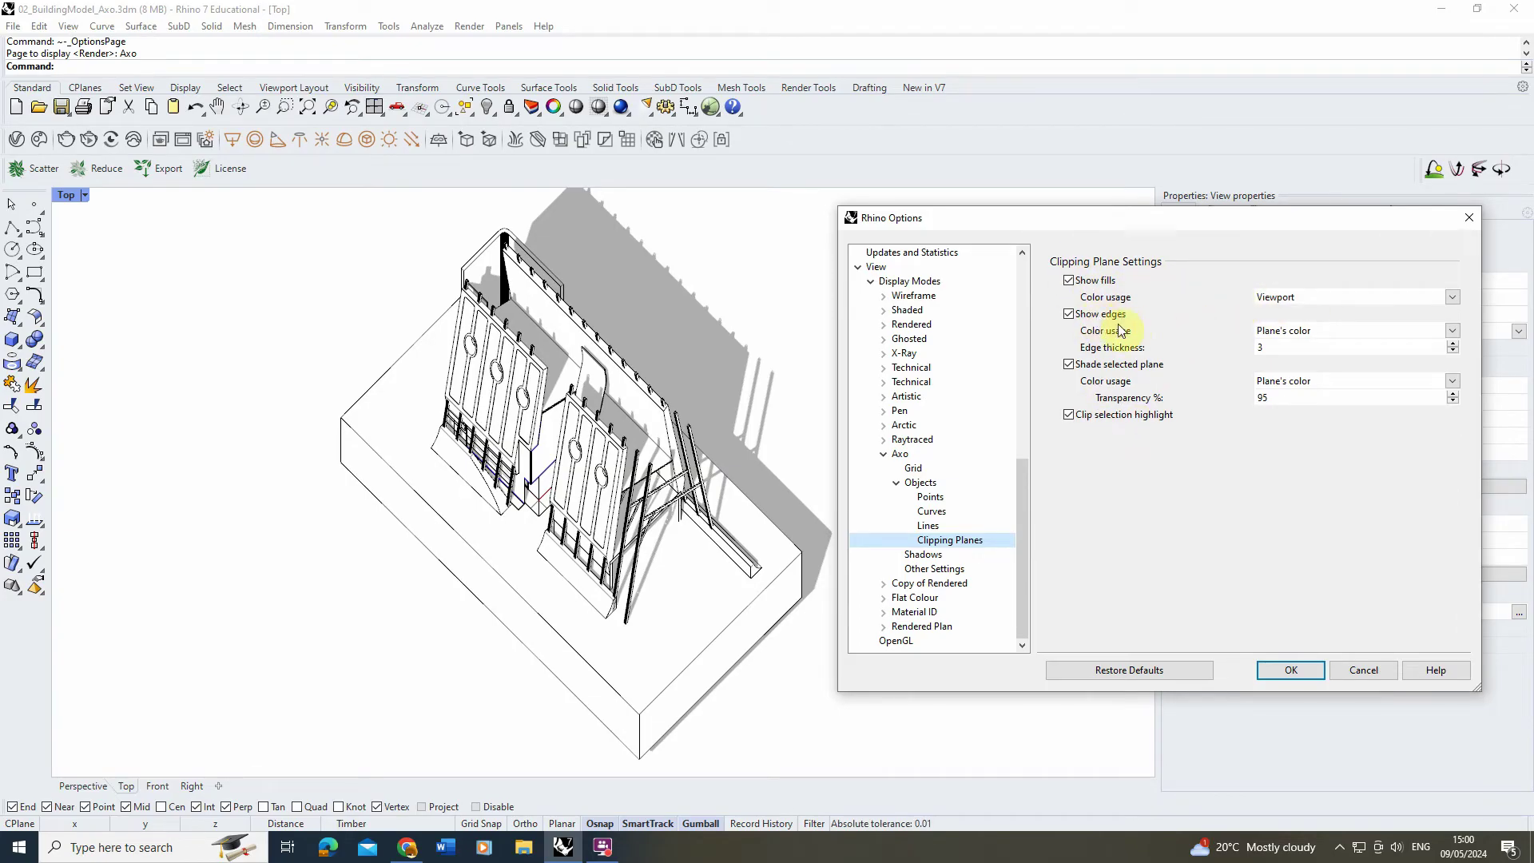
click(1285, 300)
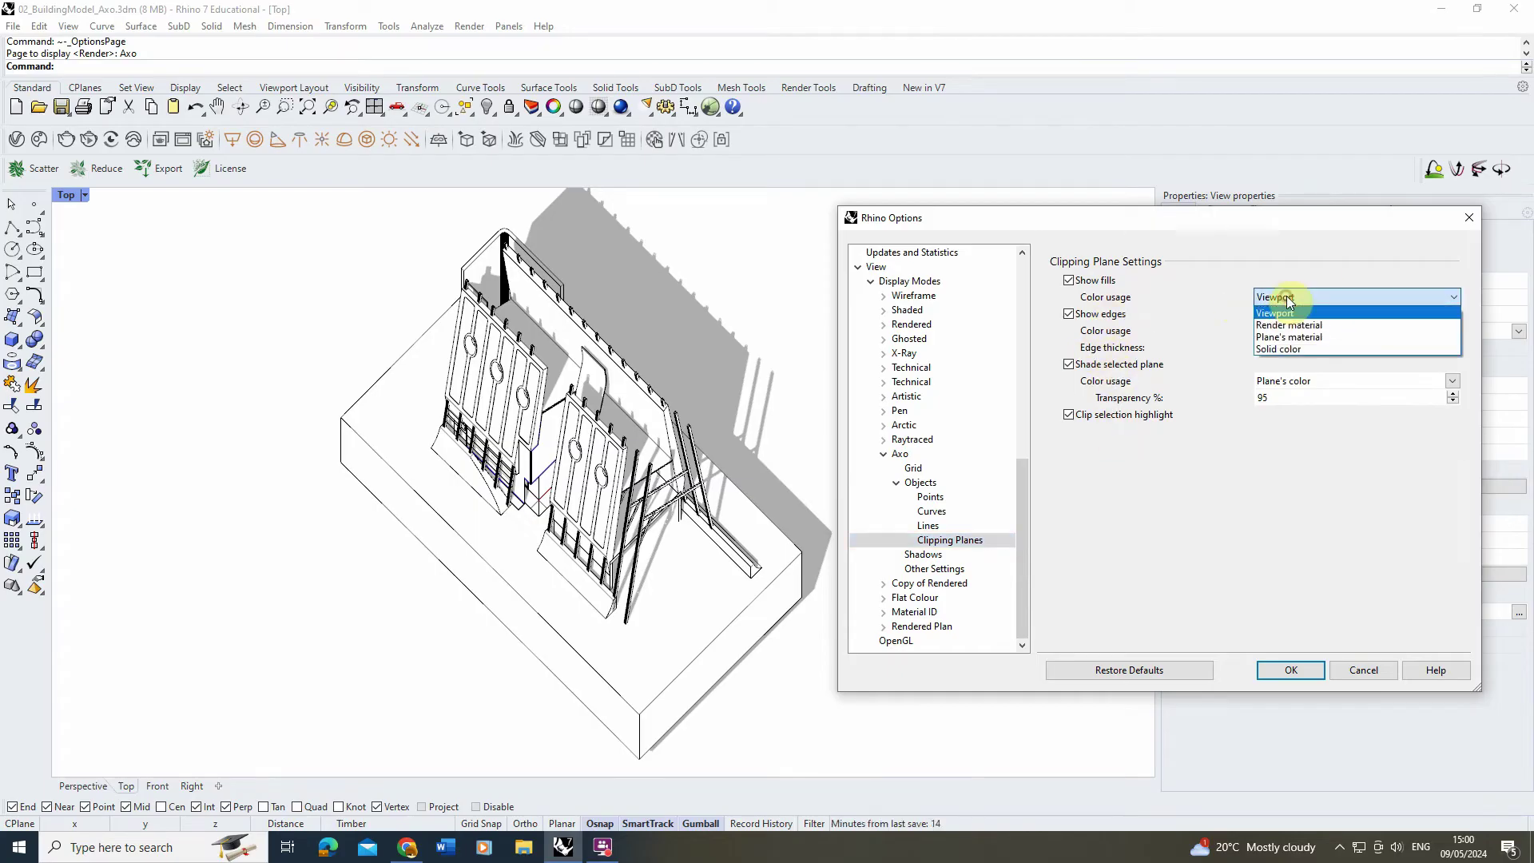
click(1282, 348)
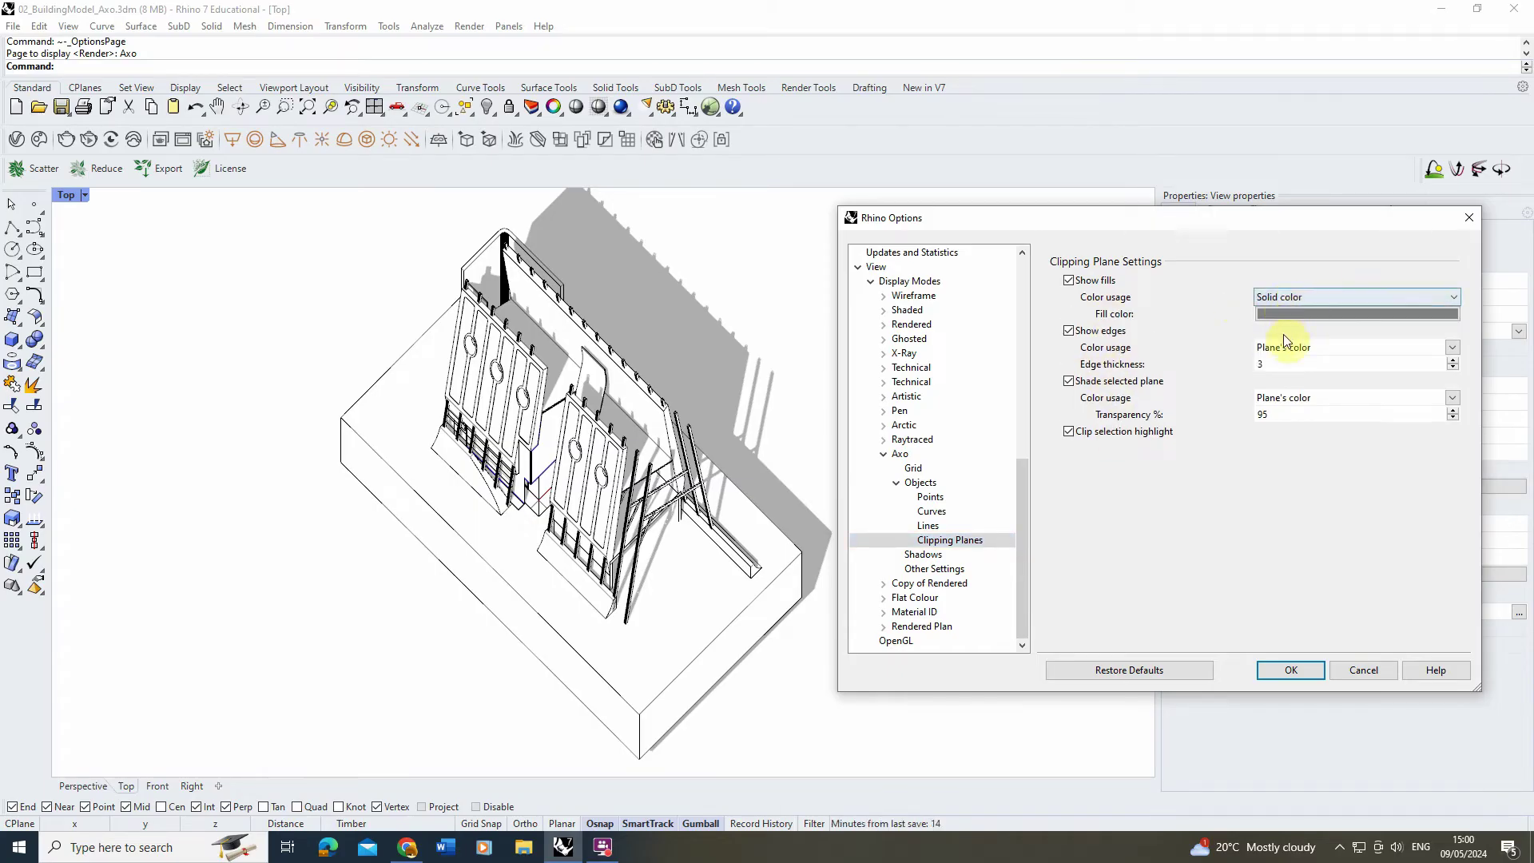
Set the clipping fill color to white, and give the clipping edges a solid color with an edge thickness of 2.
click(1286, 314)
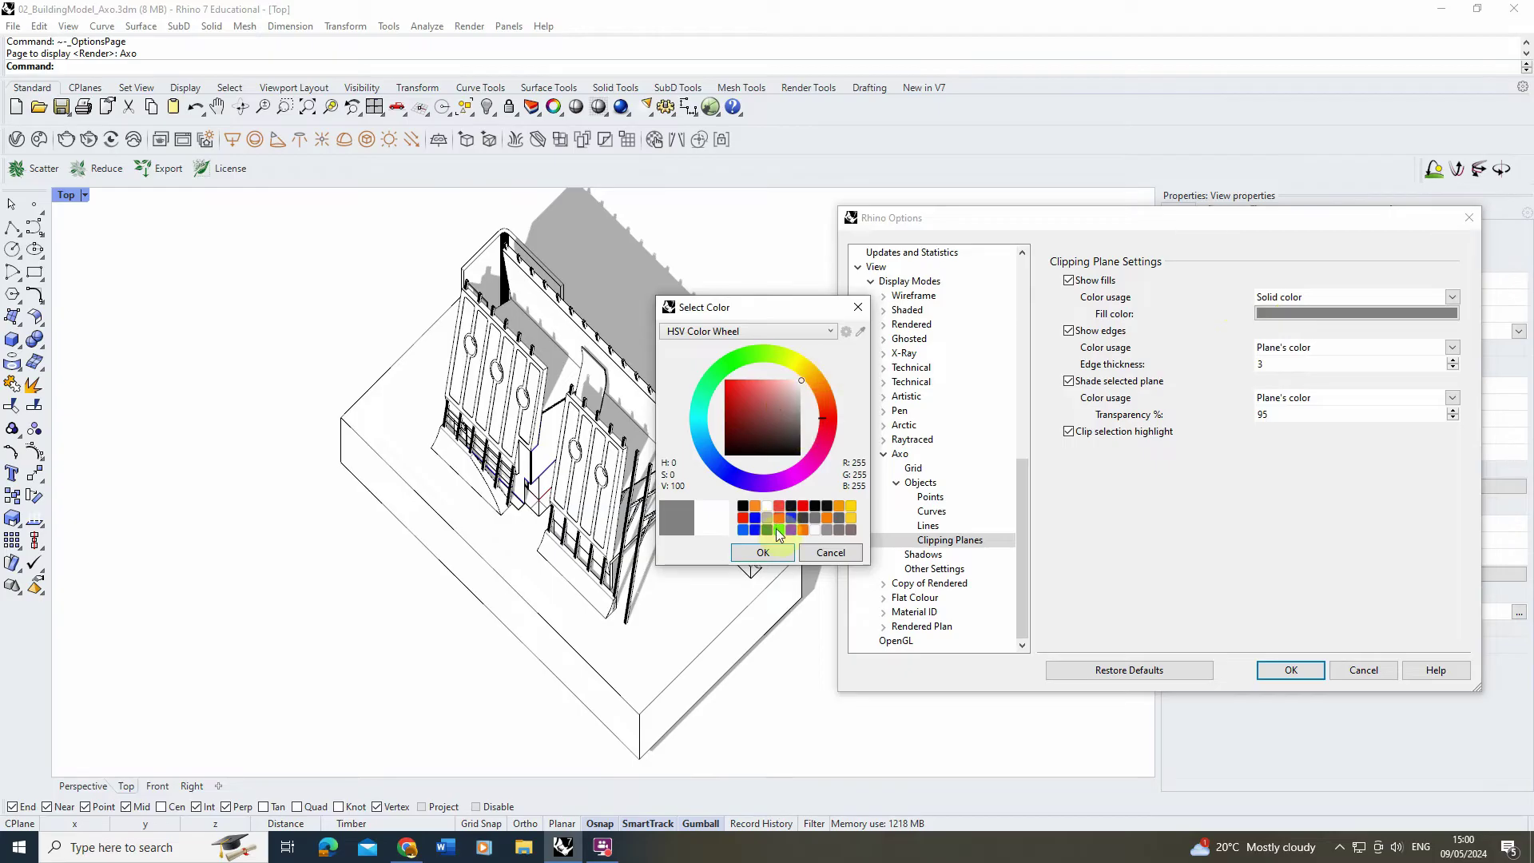
click(769, 556)
click(1310, 347)
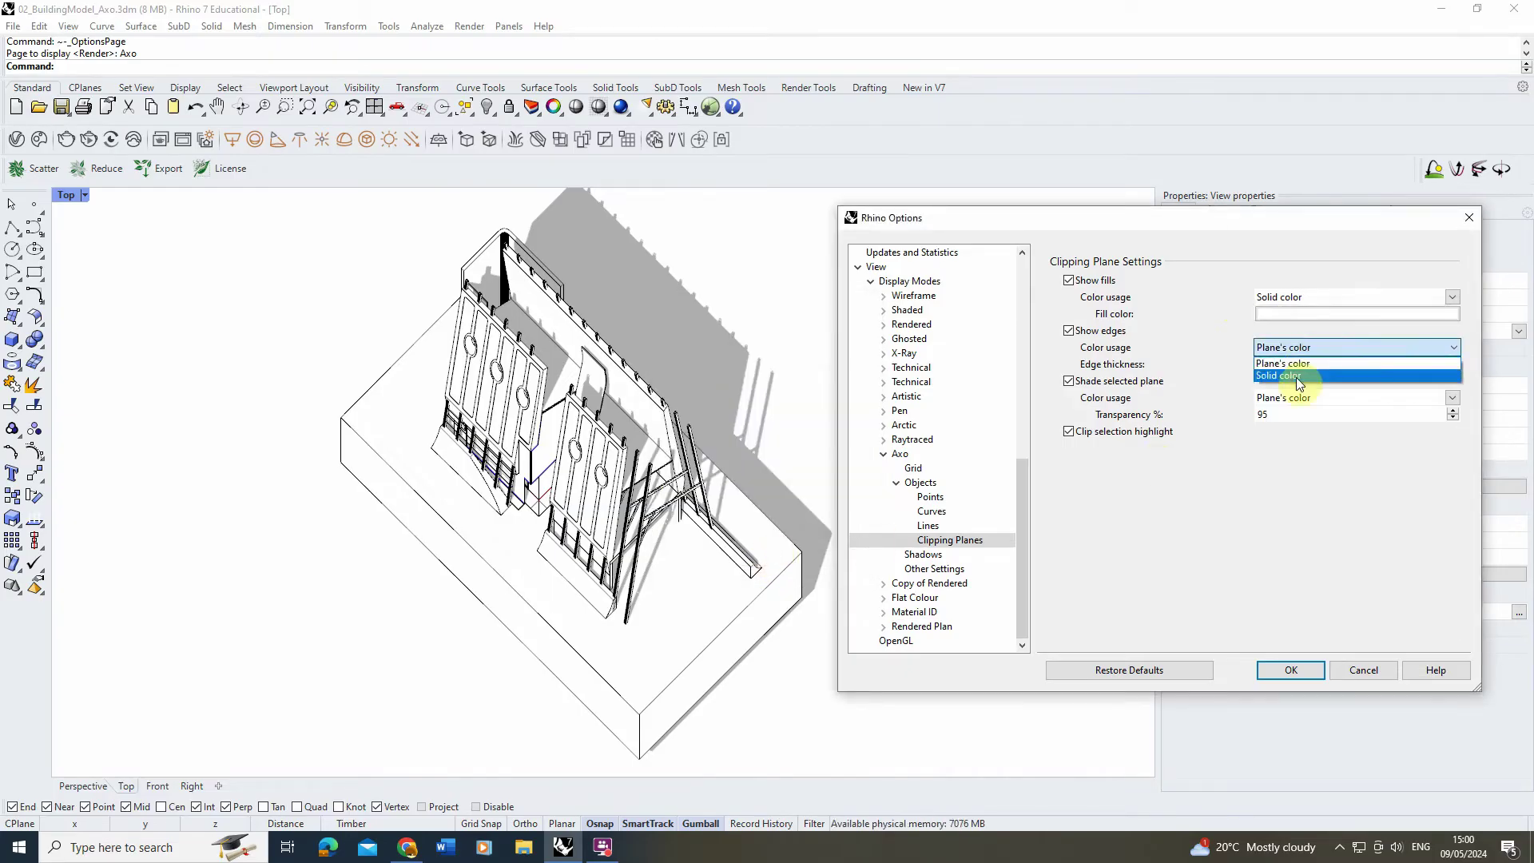
click(1281, 369)
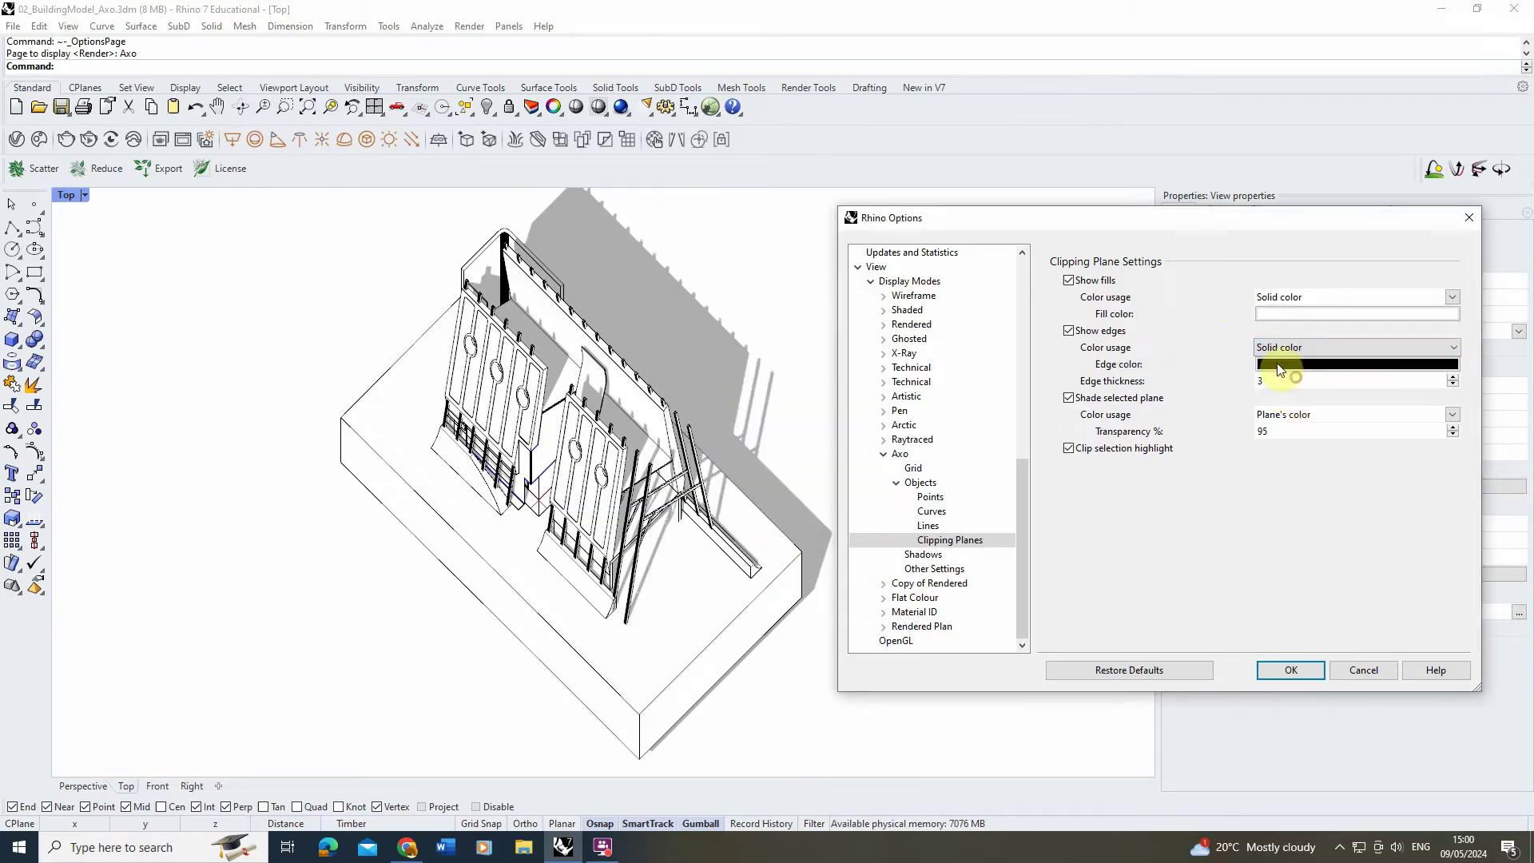
click(1452, 385)
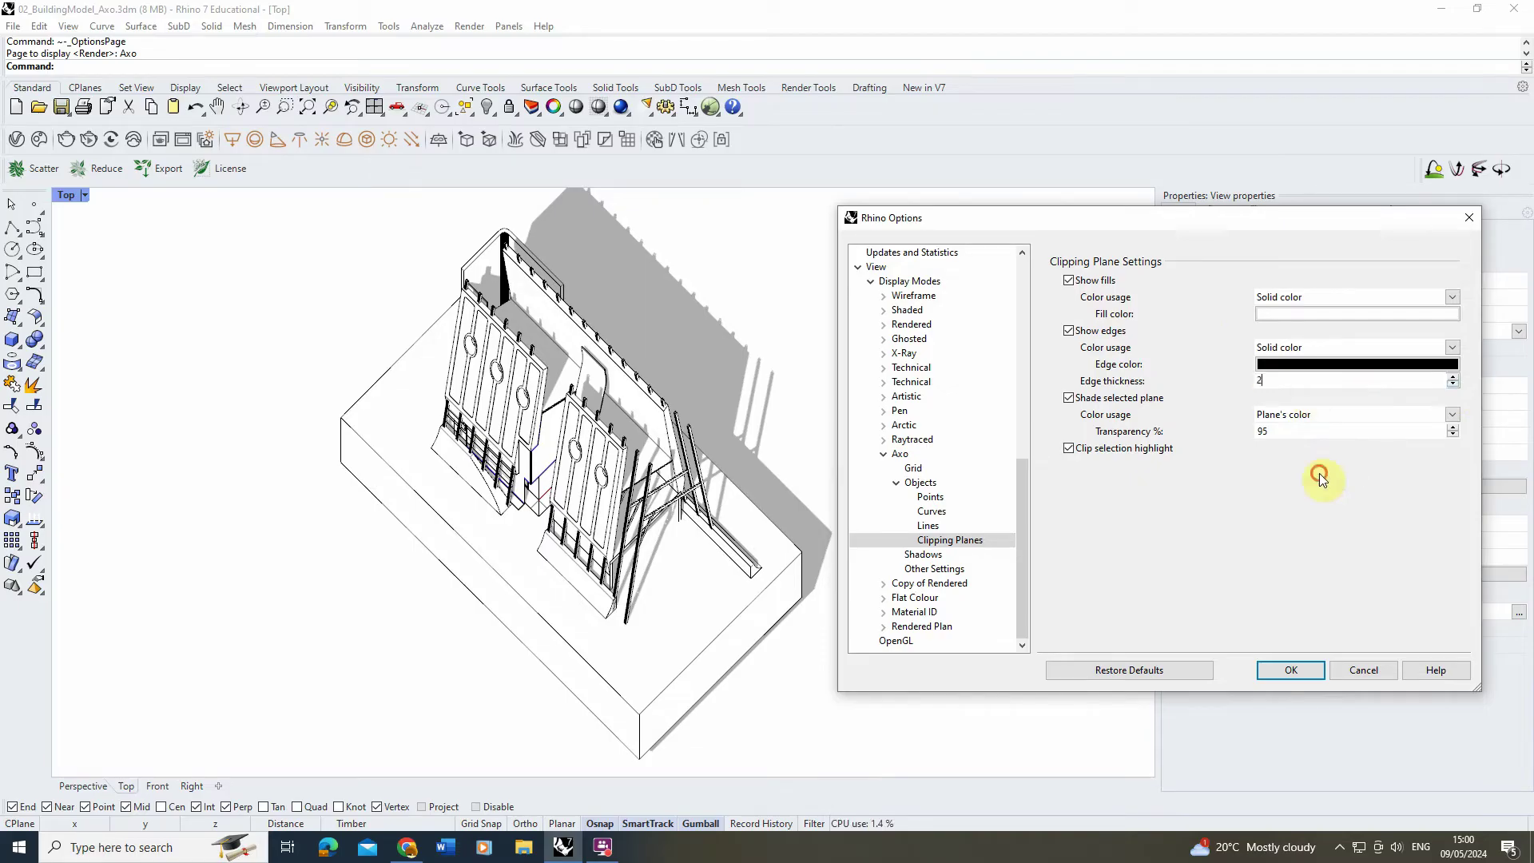
text(2)
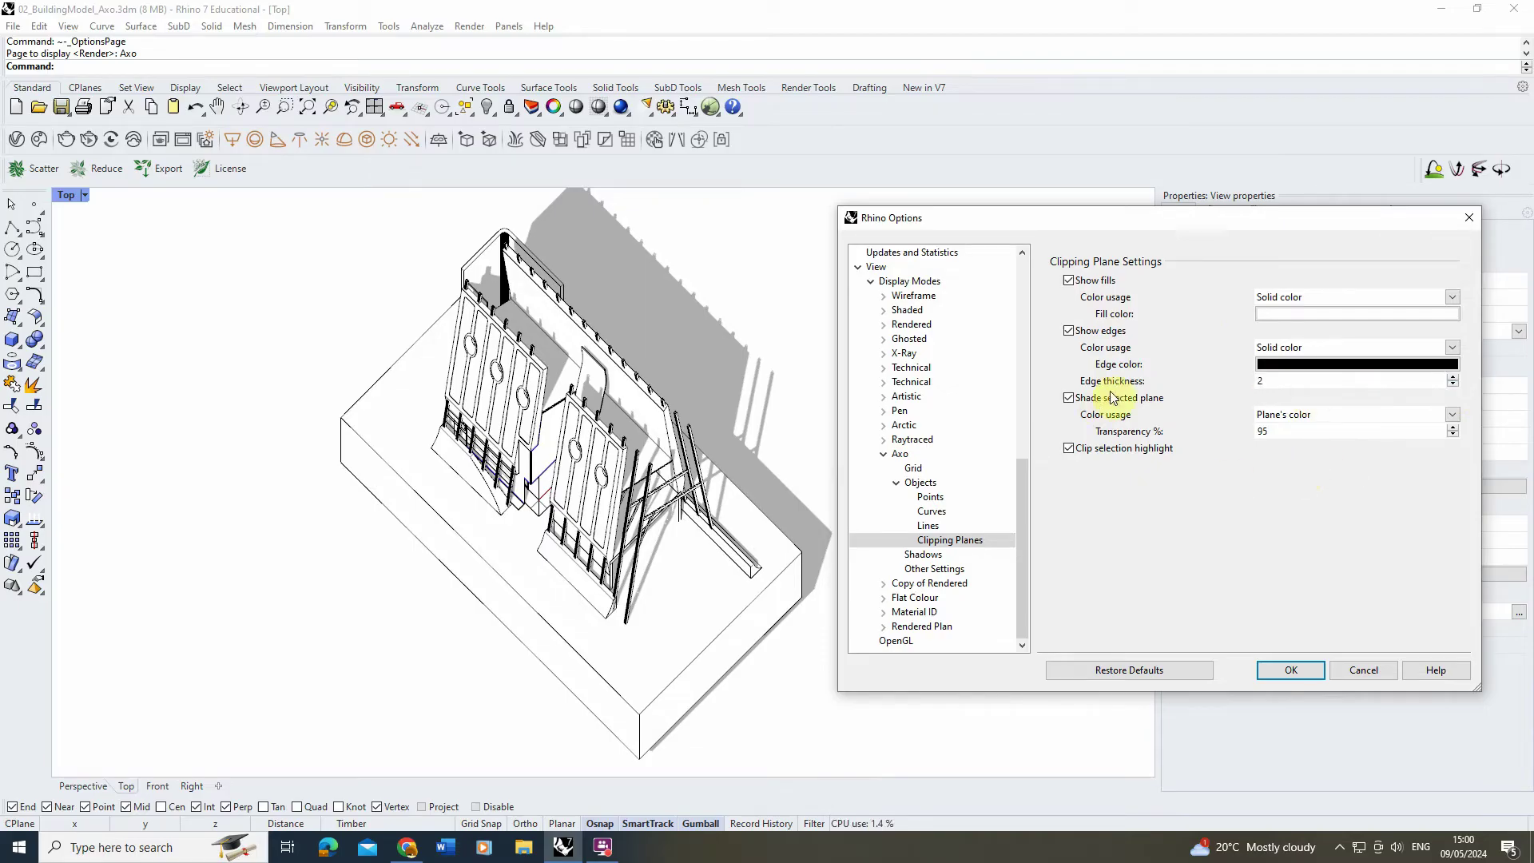
click(1291, 671)
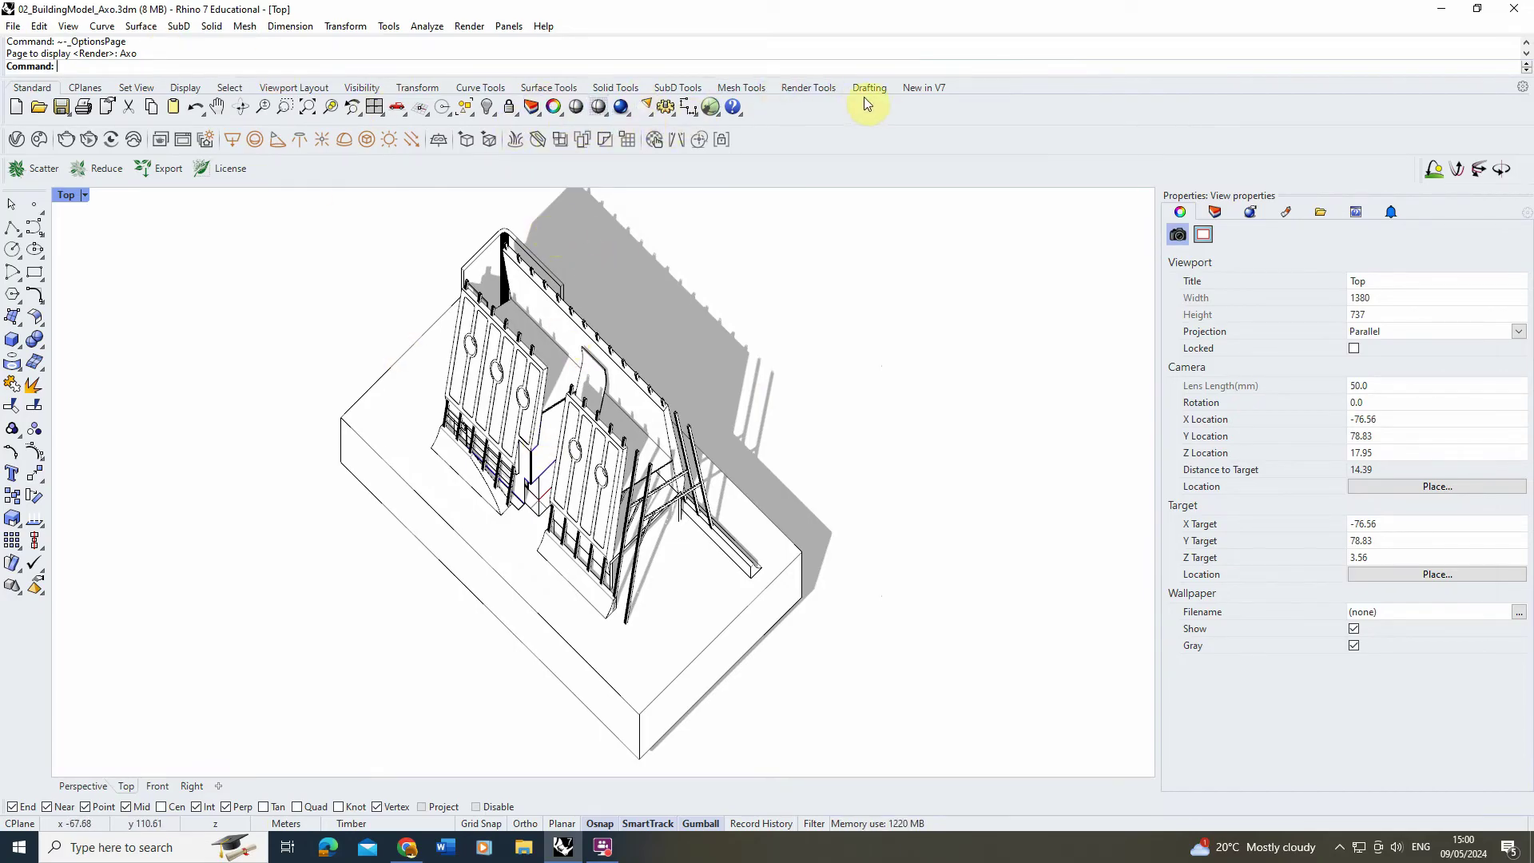
Adjust the manually controlled sun to an azimuth of about 262.9° and an altitude of about 61.7°.
click(791, 90)
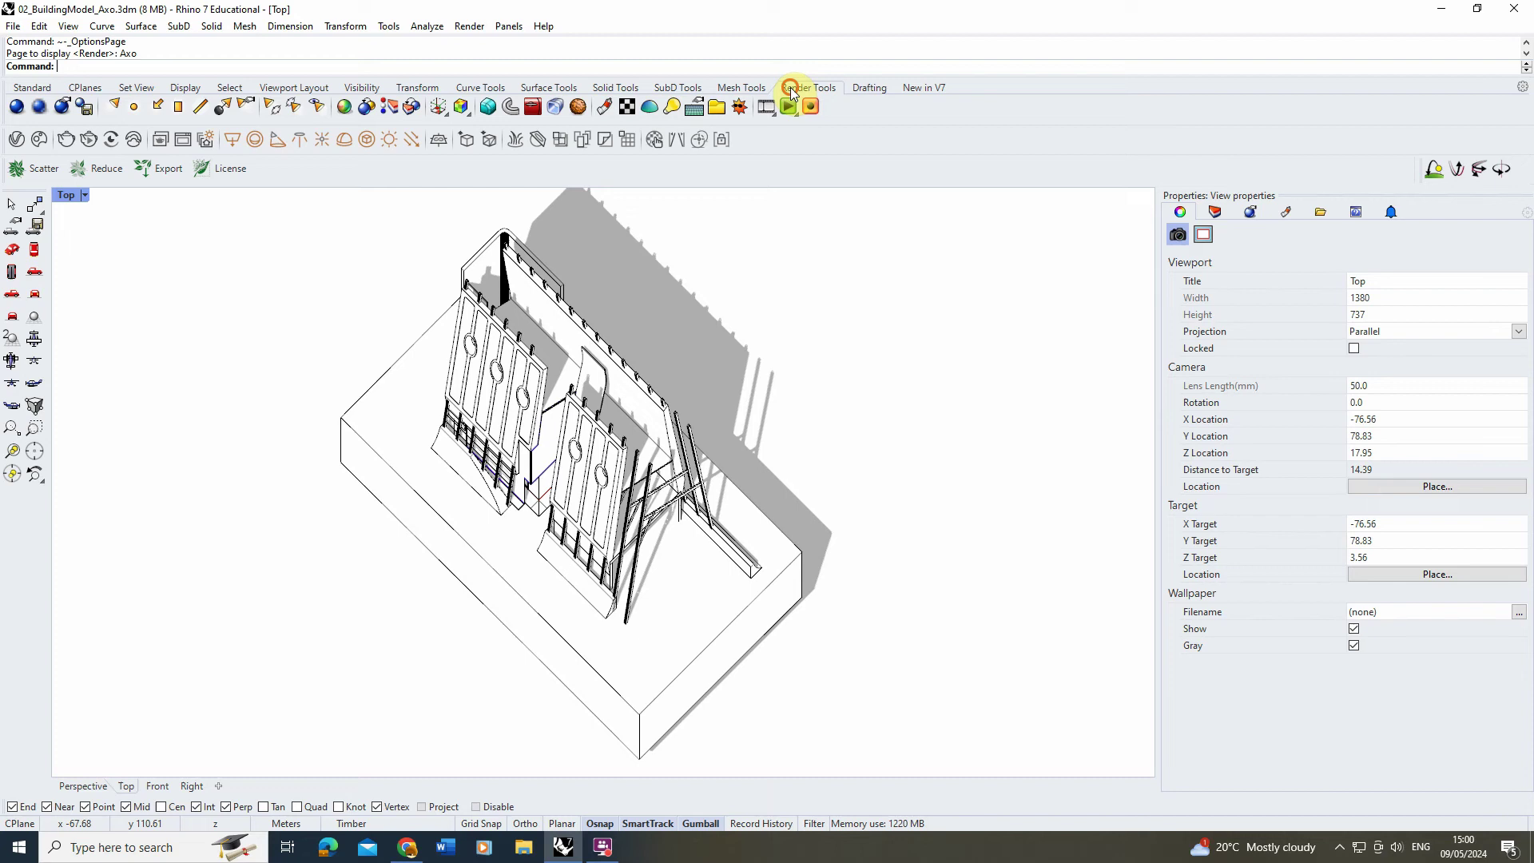
click(739, 111)
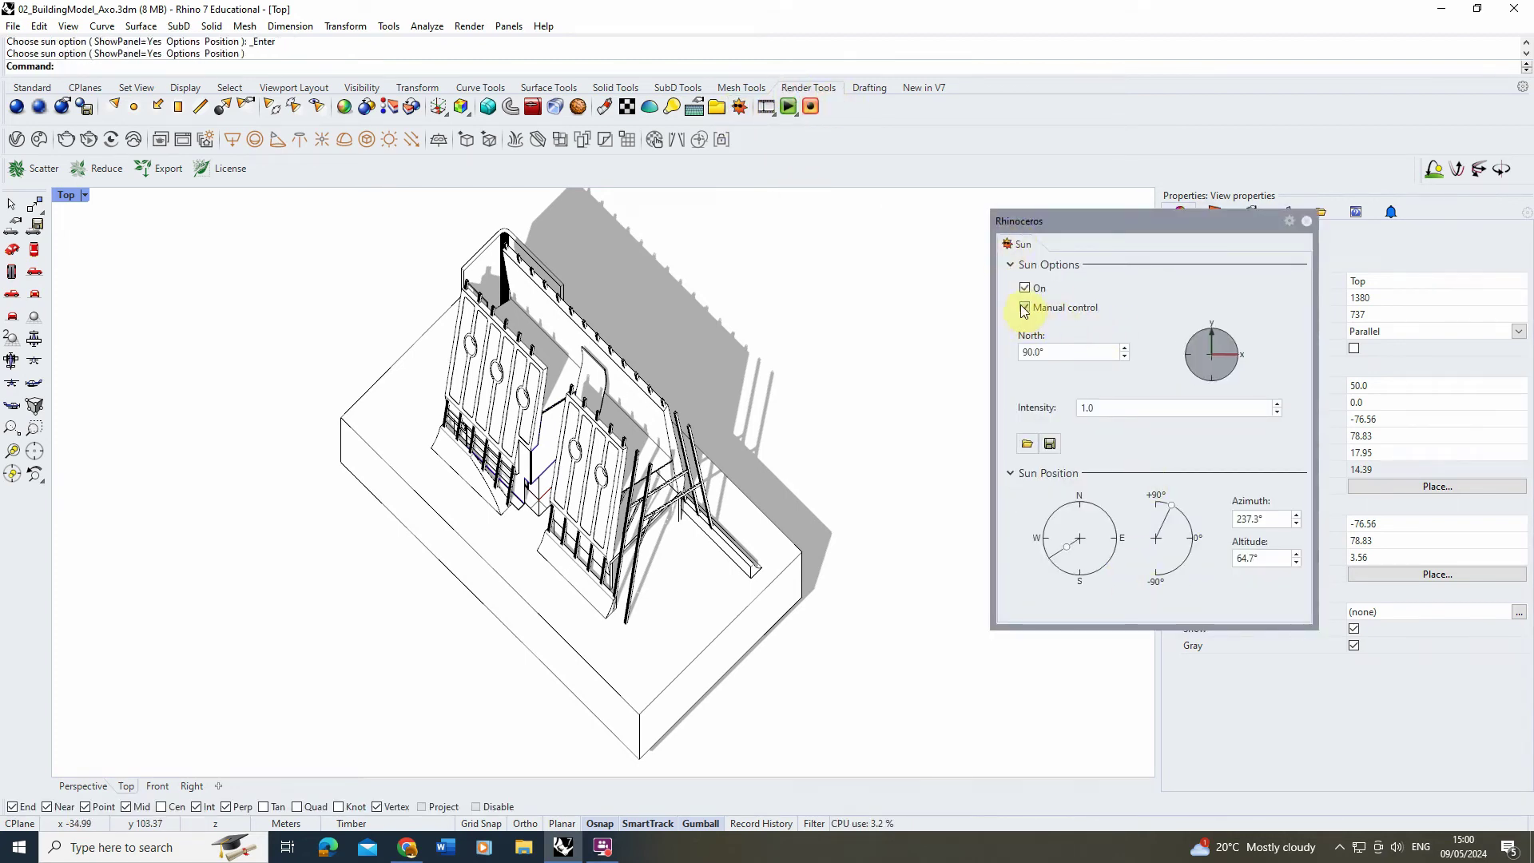
mouse_move(1066, 546)
mouse_down()
mouse_move(1105, 551)
mouse_move(1033, 533)
mouse_move(982, 490)
mouse_move(1056, 610)
mouse_move(1075, 610)
mouse_move(1043, 580)
mouse_up()
mouse_move(1167, 508)
mouse_down()
mouse_move(1164, 531)
mouse_move(1166, 518)
mouse_up()
mouse_move(1079, 550)
mouse_down()
mouse_move(1022, 504)
mouse_move(1061, 557)
mouse_move(1129, 551)
mouse_move(1082, 559)
mouse_move(1044, 523)
mouse_move(1103, 509)
mouse_move(1044, 520)
mouse_move(1041, 558)
mouse_move(1068, 554)
mouse_up()
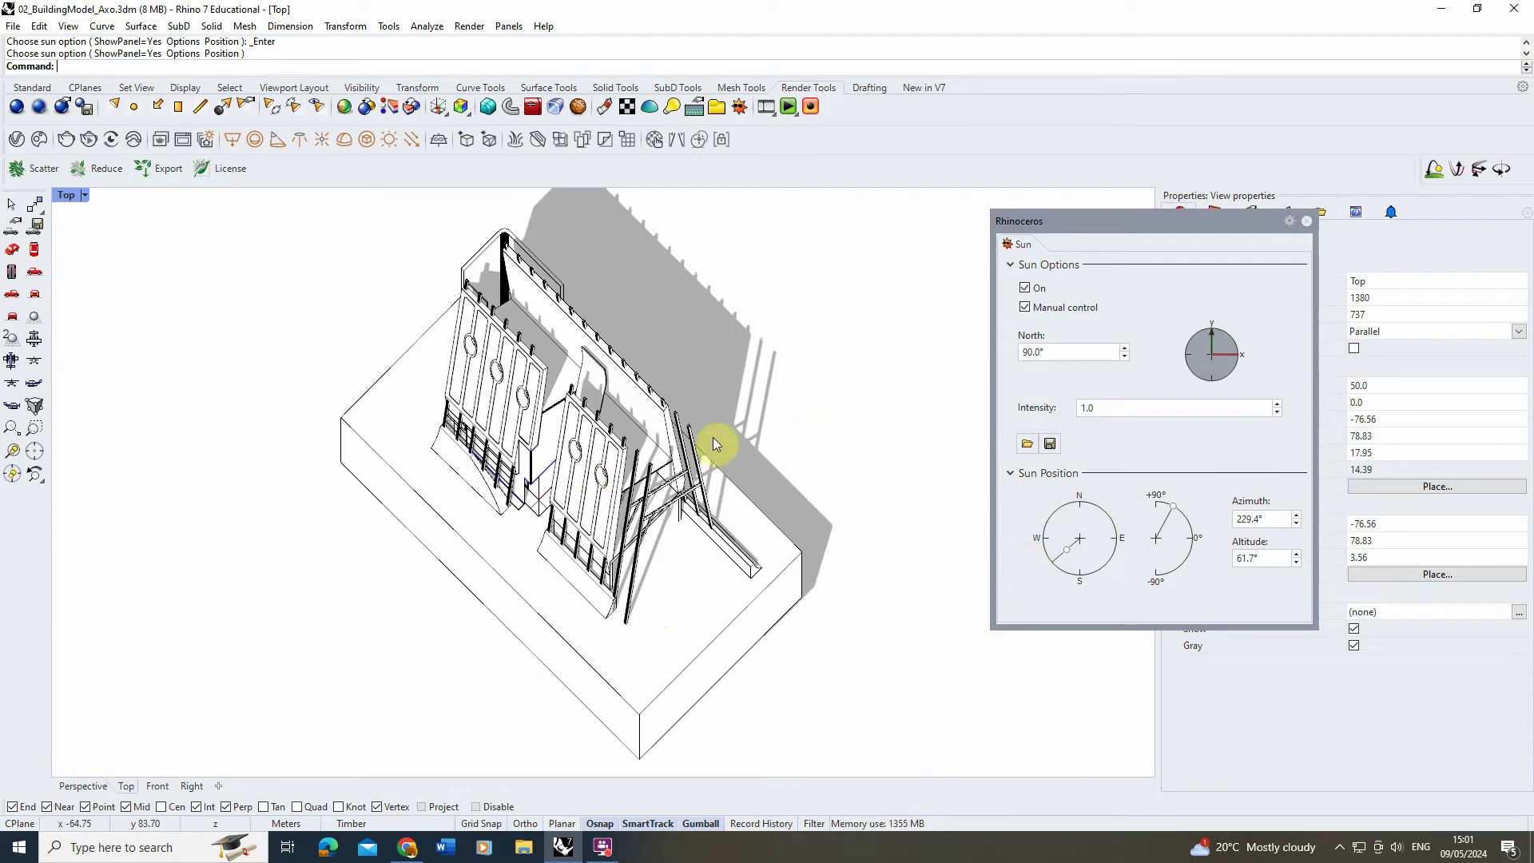
drag(1064, 531, 1063, 540)
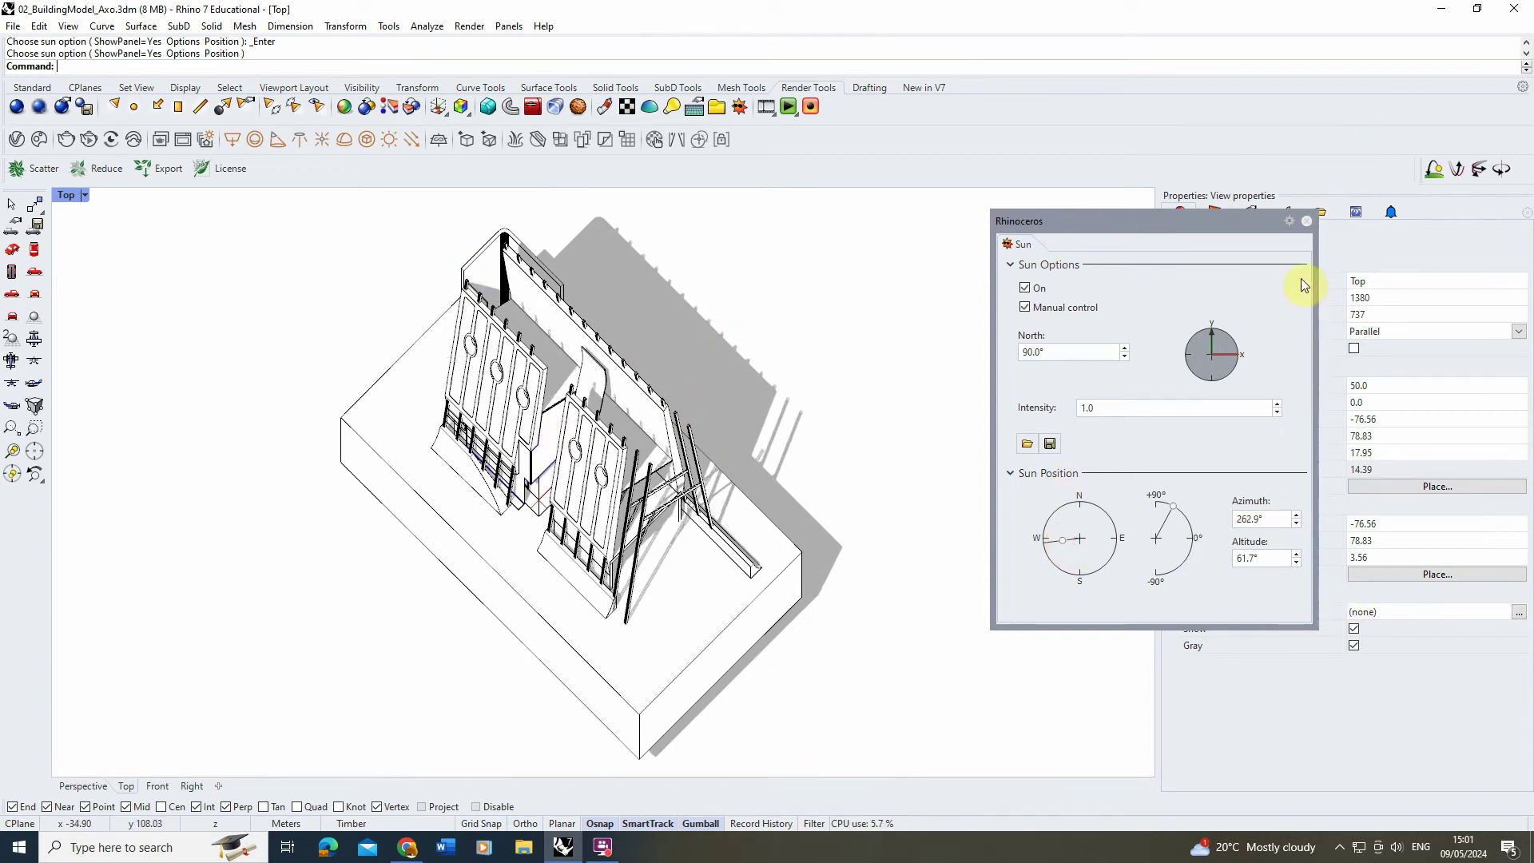
click(1307, 221)
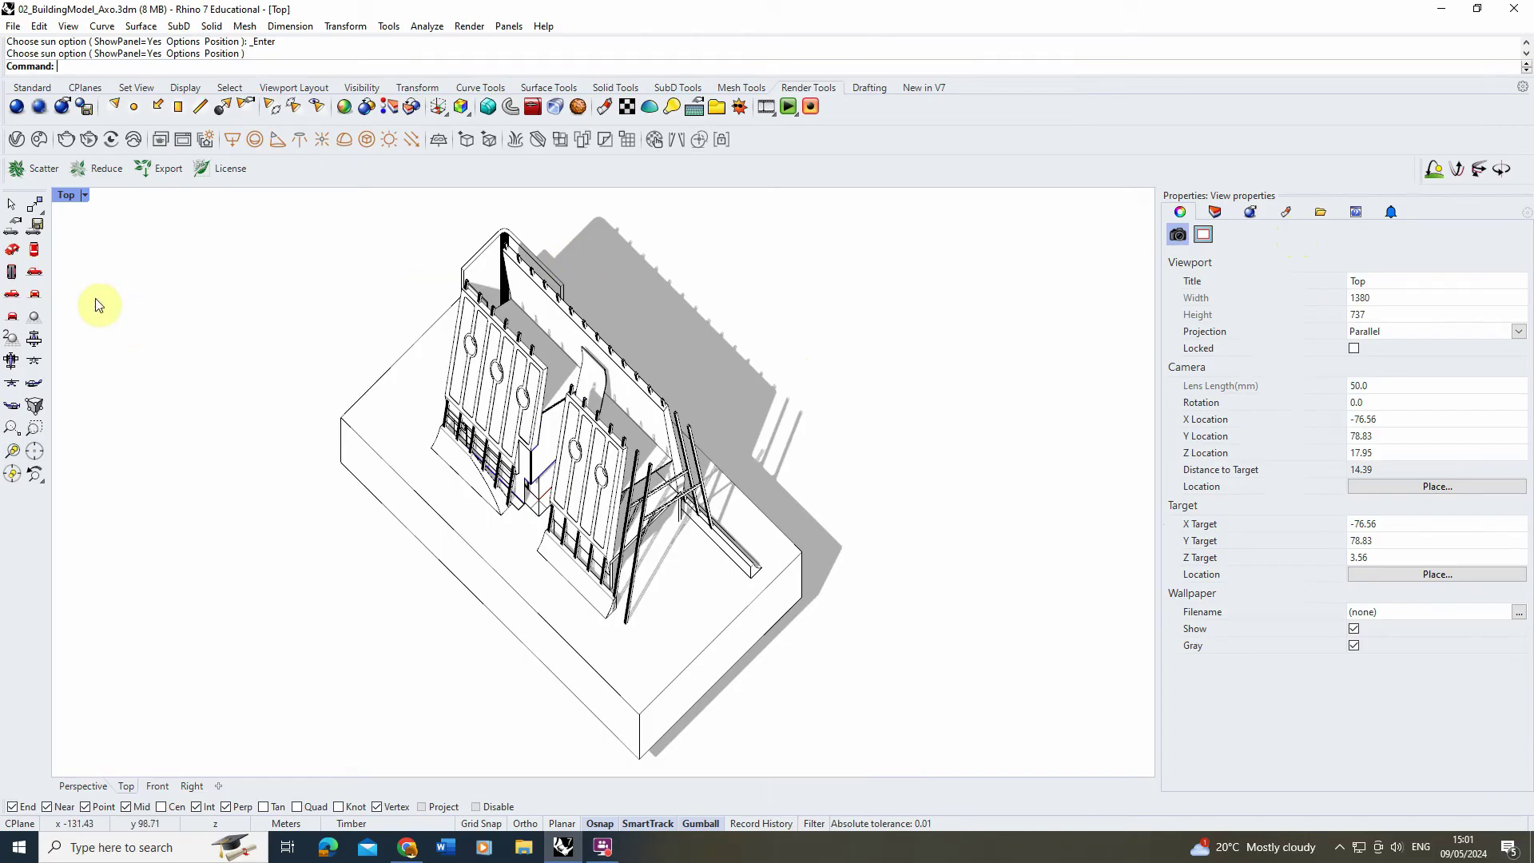
Set up a capture of the Top view to file at 4000 x 2121 pixels with the transparent background turned off.
click(85, 195)
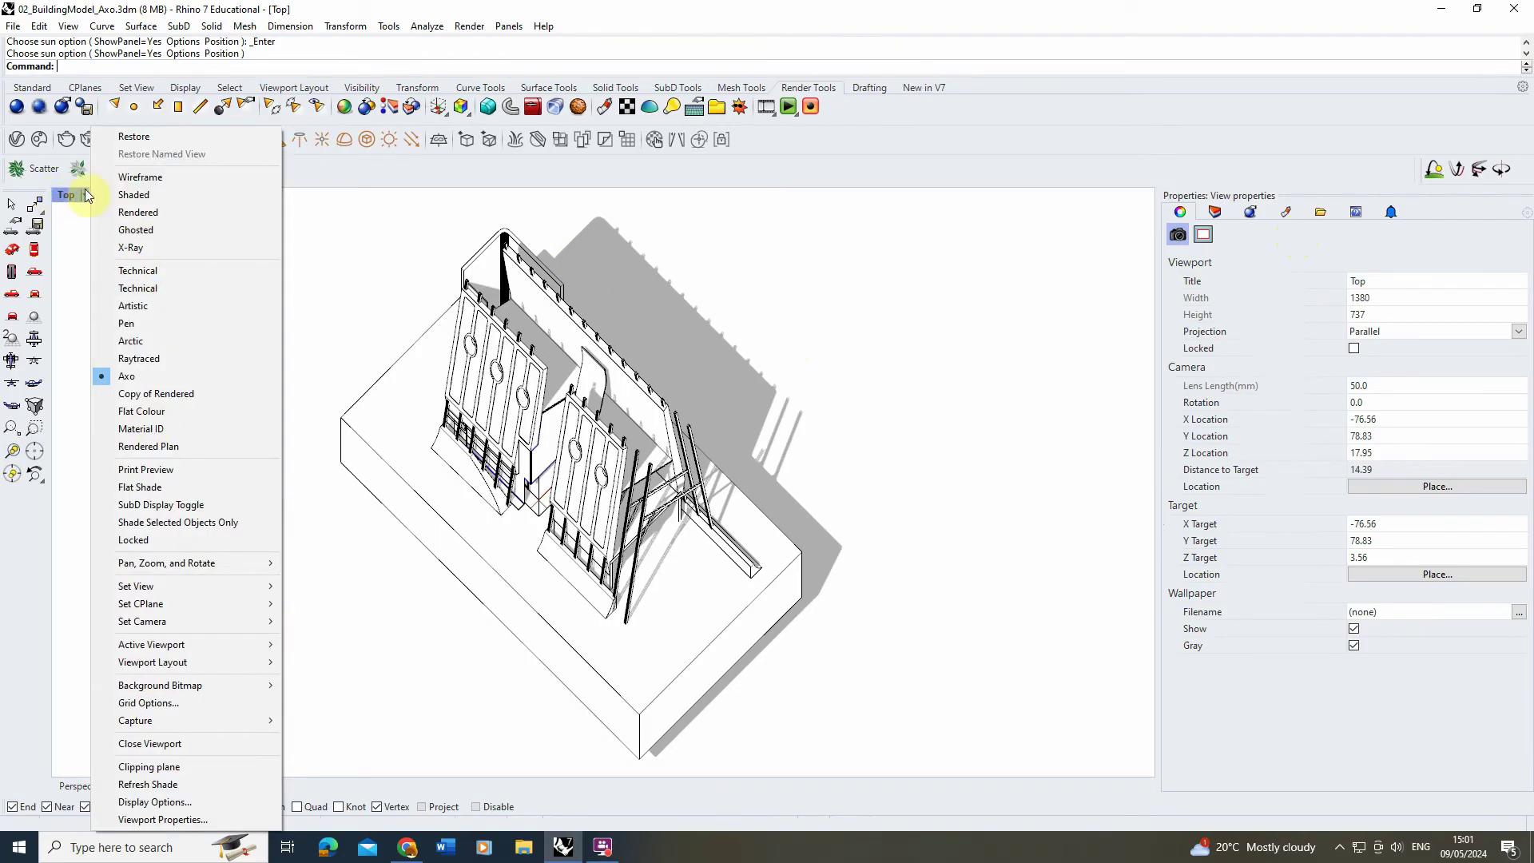
mouse_move(160, 720)
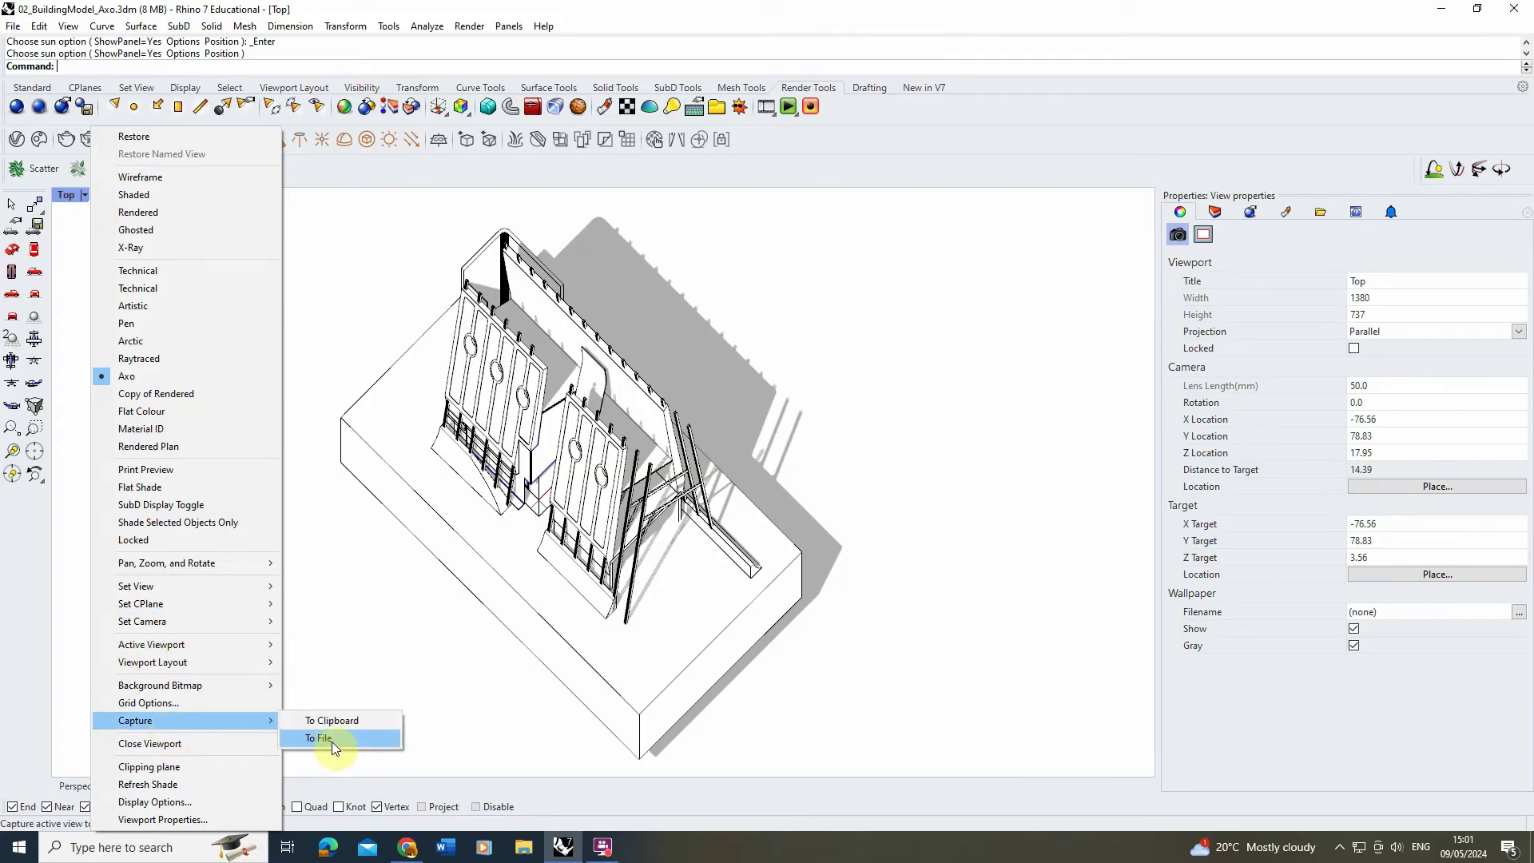
click(323, 739)
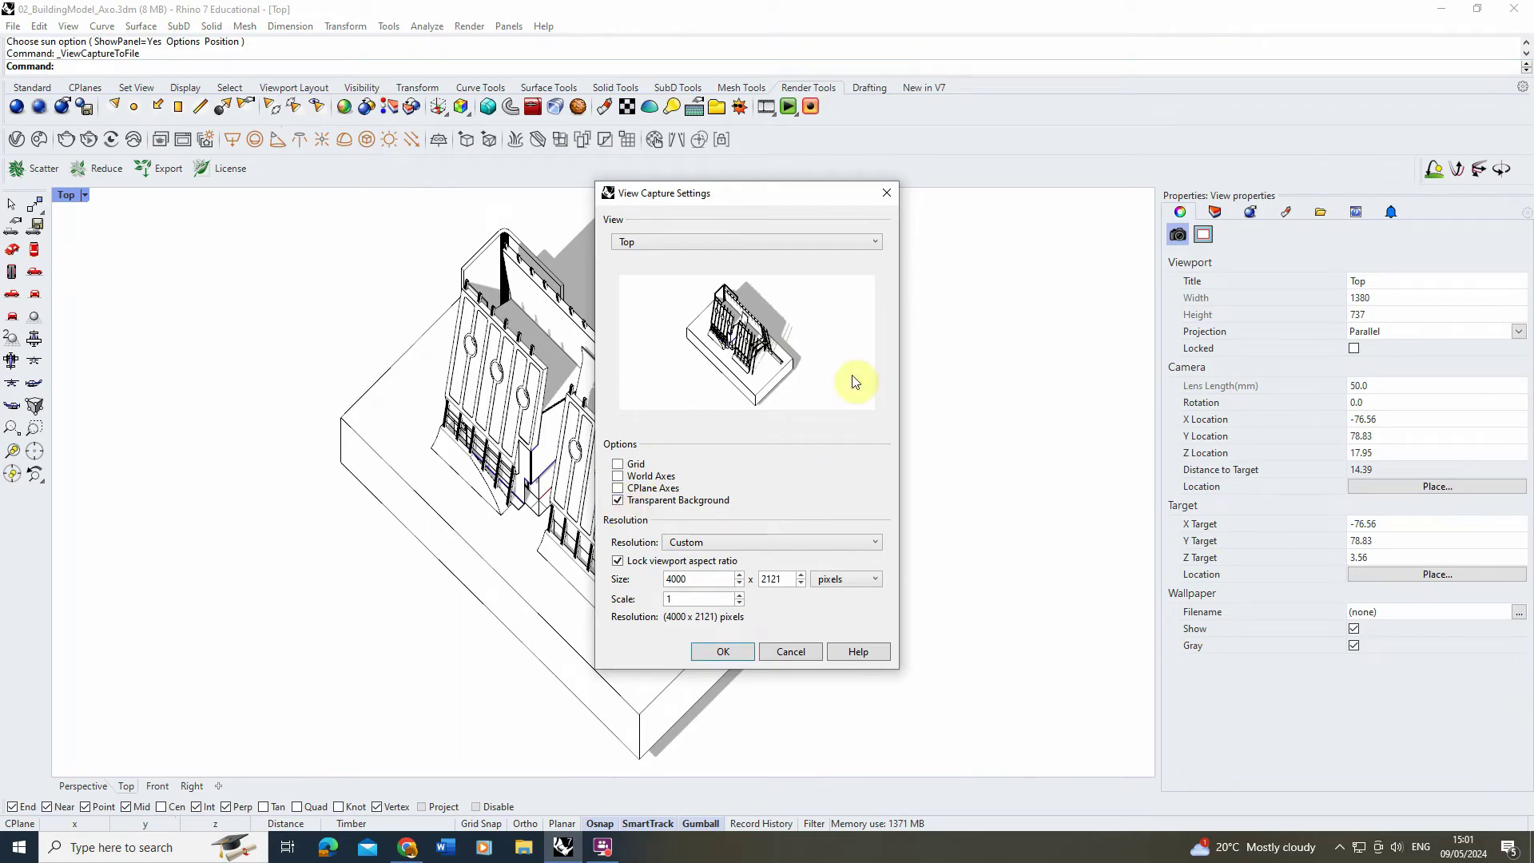
click(618, 500)
click(701, 653)
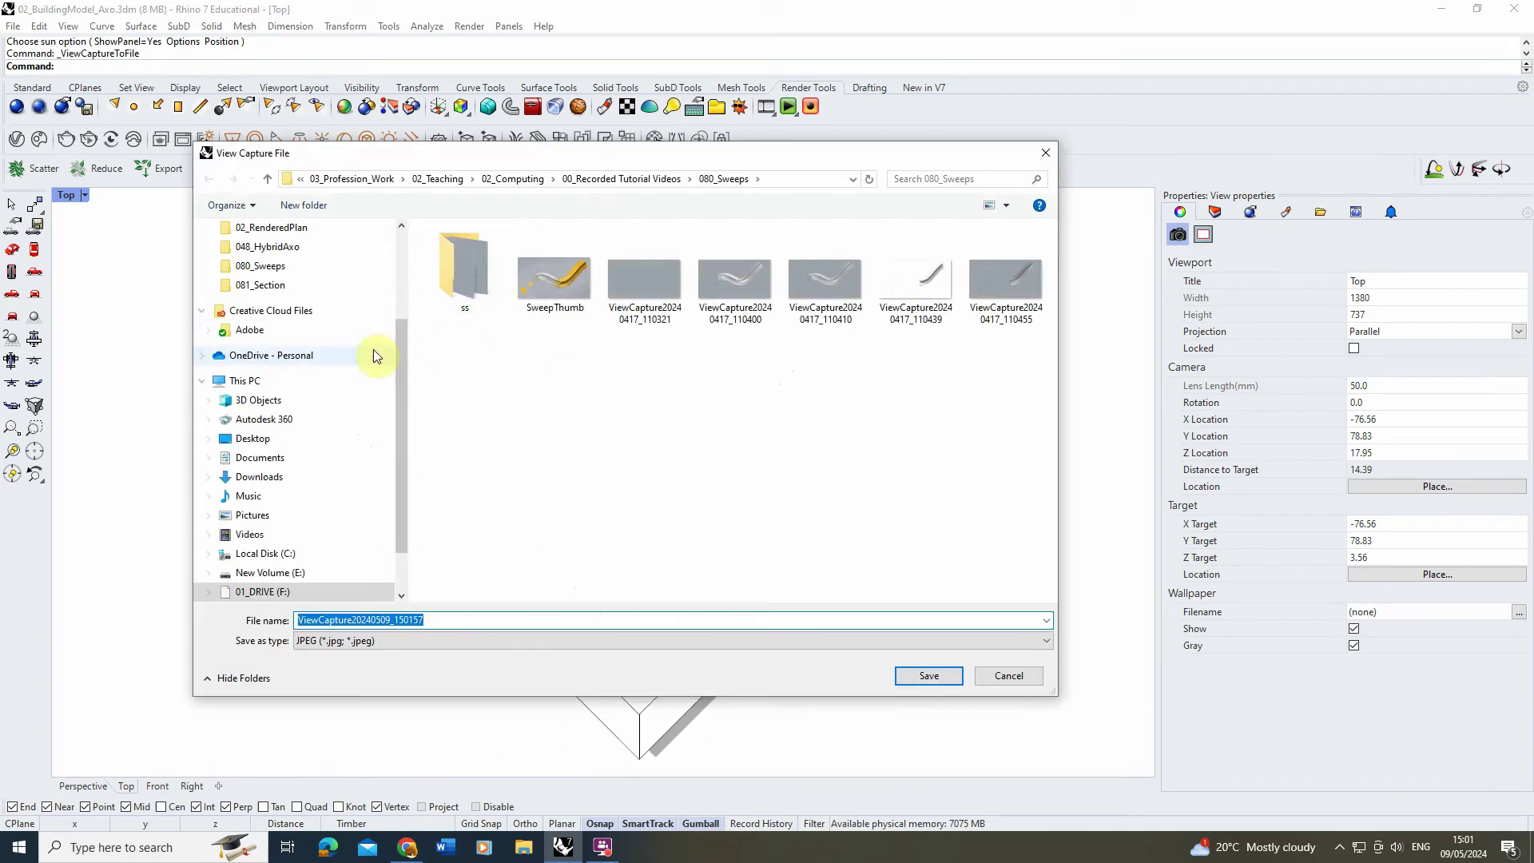
Save the view capture as a JPEG in the 082_Axo_View folder under 00_Recorded Tutorial Videos.
click(640, 178)
scroll(620, 455, down, 15)
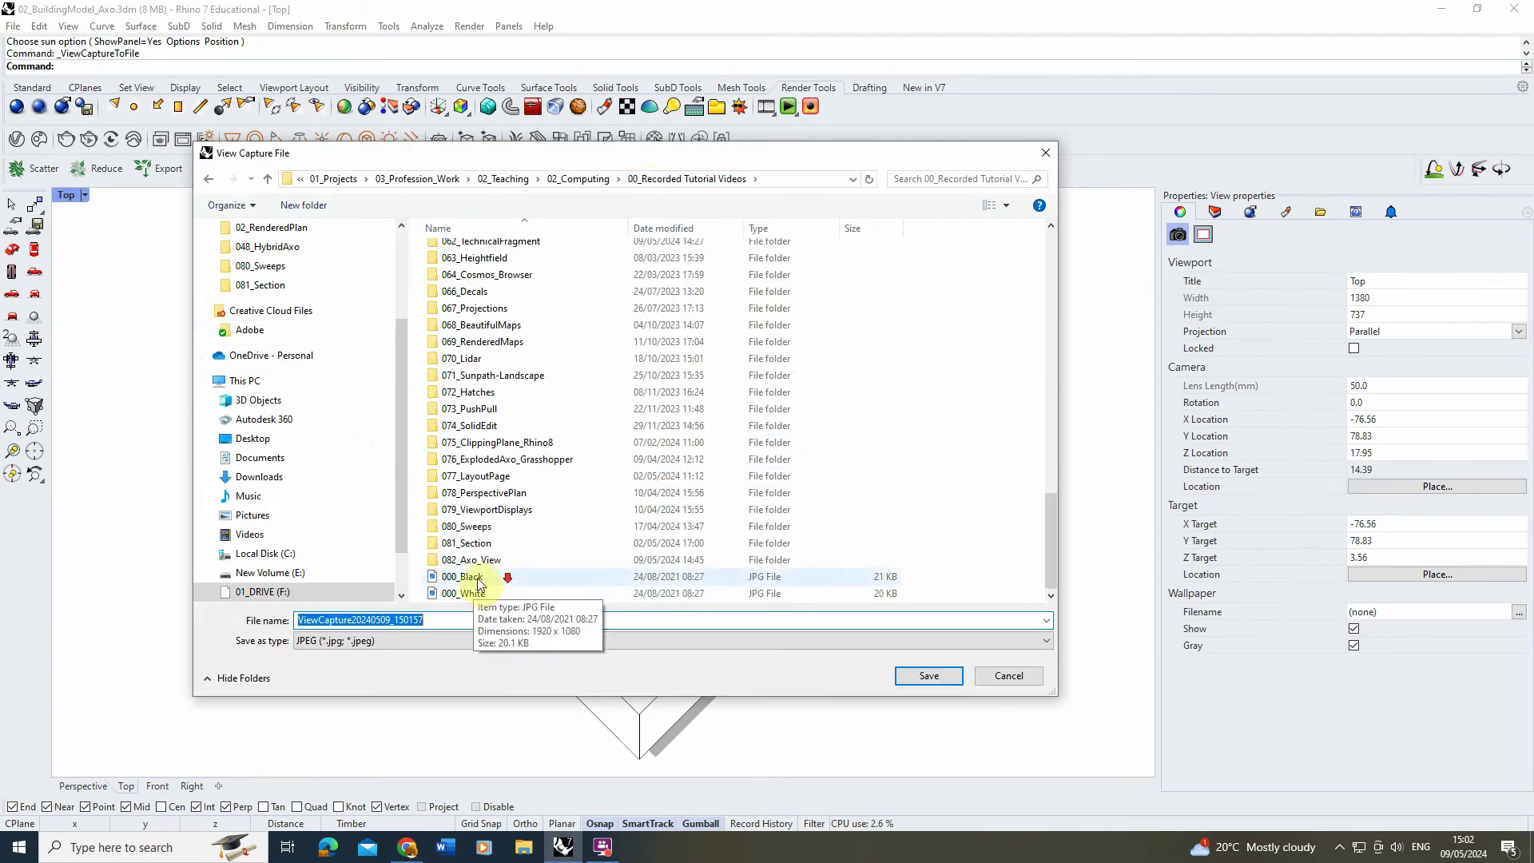
double_click(483, 559)
click(928, 675)
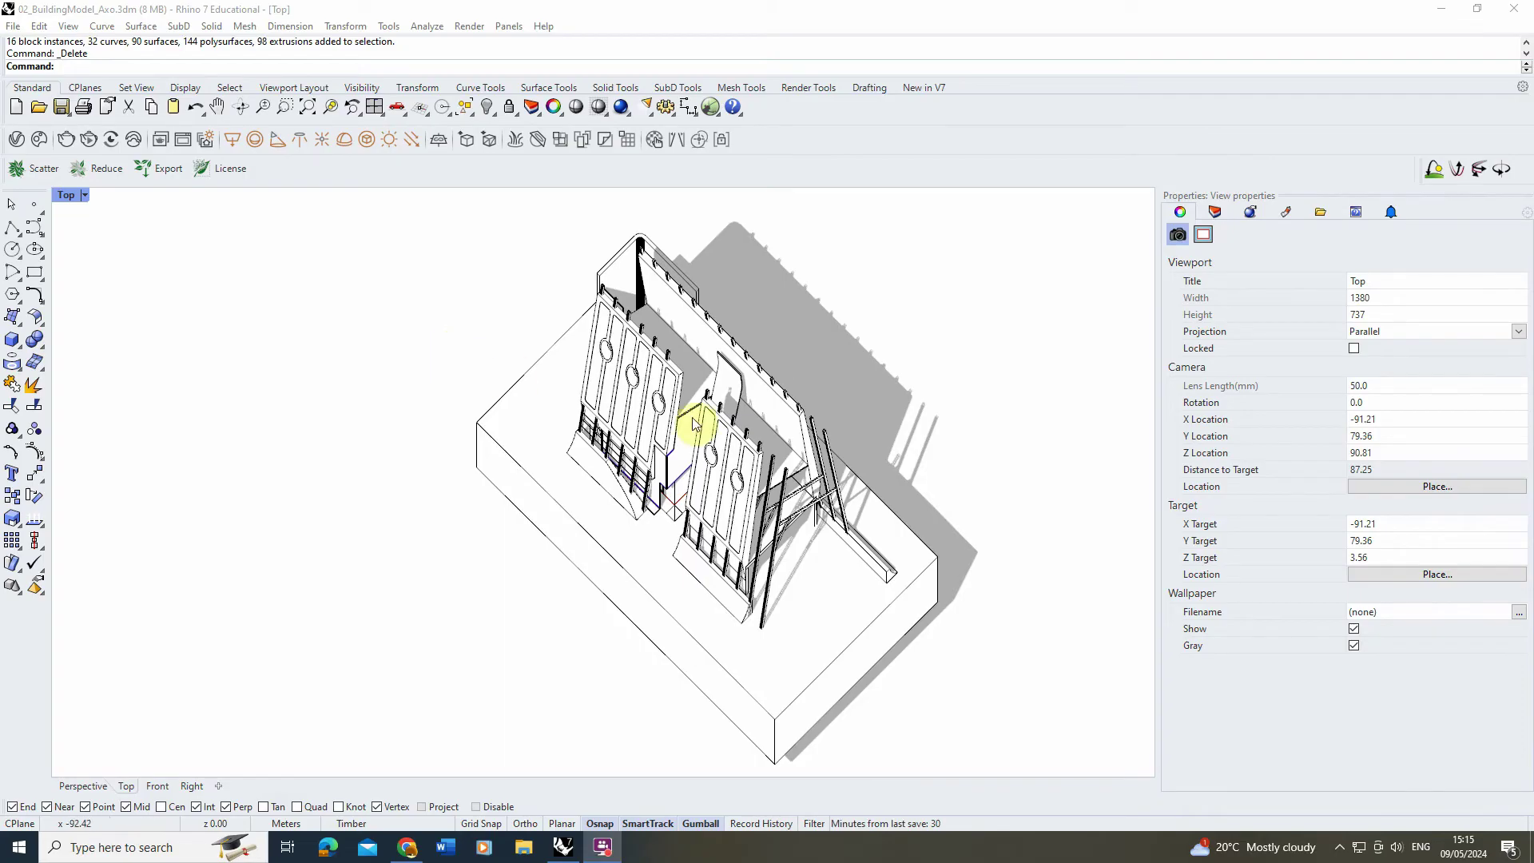
Copy the original building model twice in the Perspective view, spacing the copies in a row with the farther one about 261 m away.
double_click(70, 195)
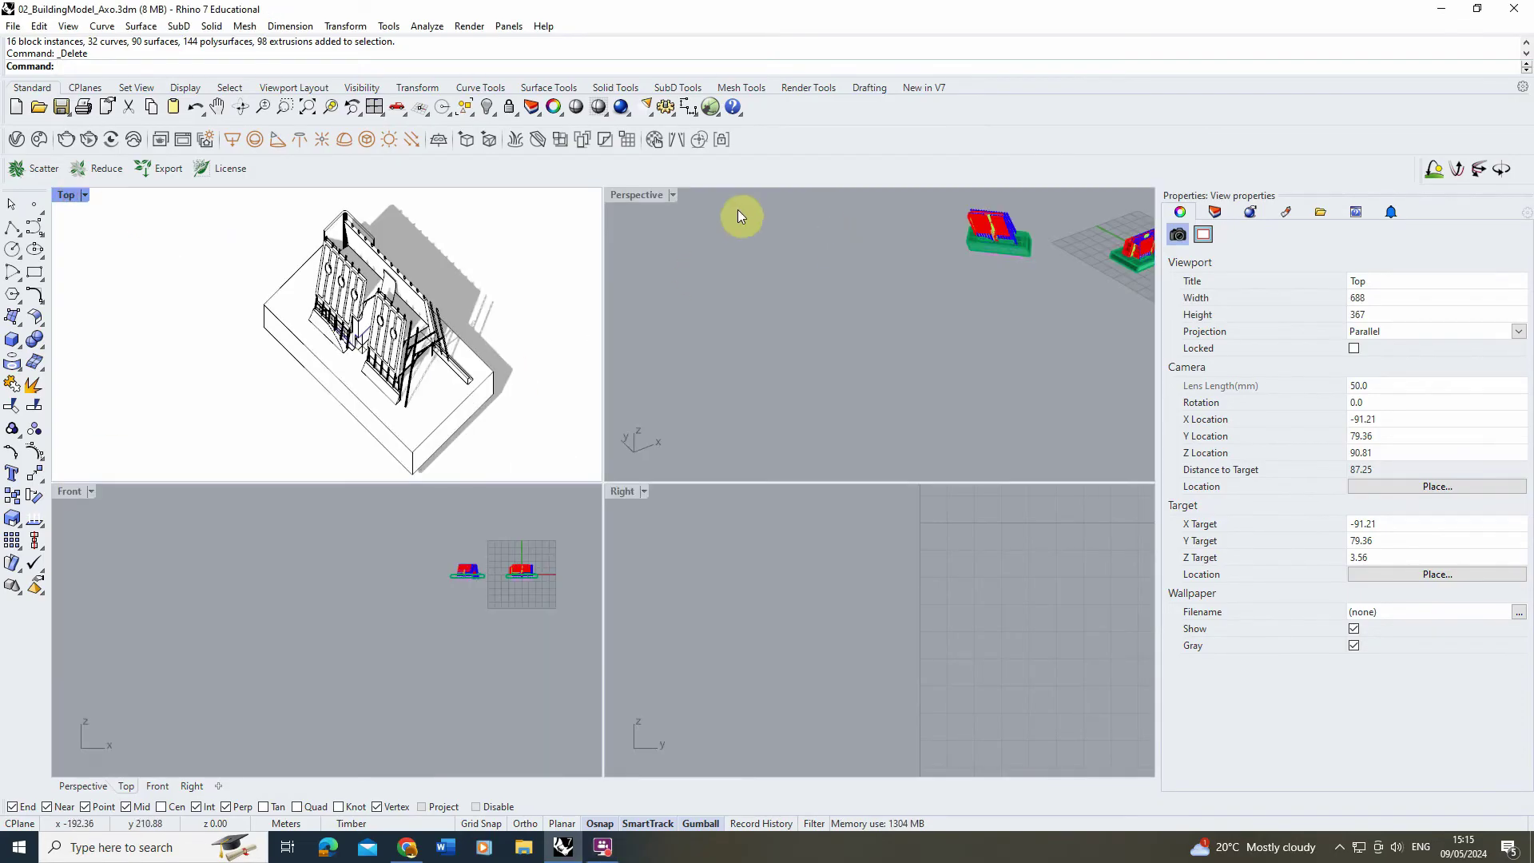
double_click(640, 196)
scroll(575, 359, down, 3)
scroll(831, 346, up, 4)
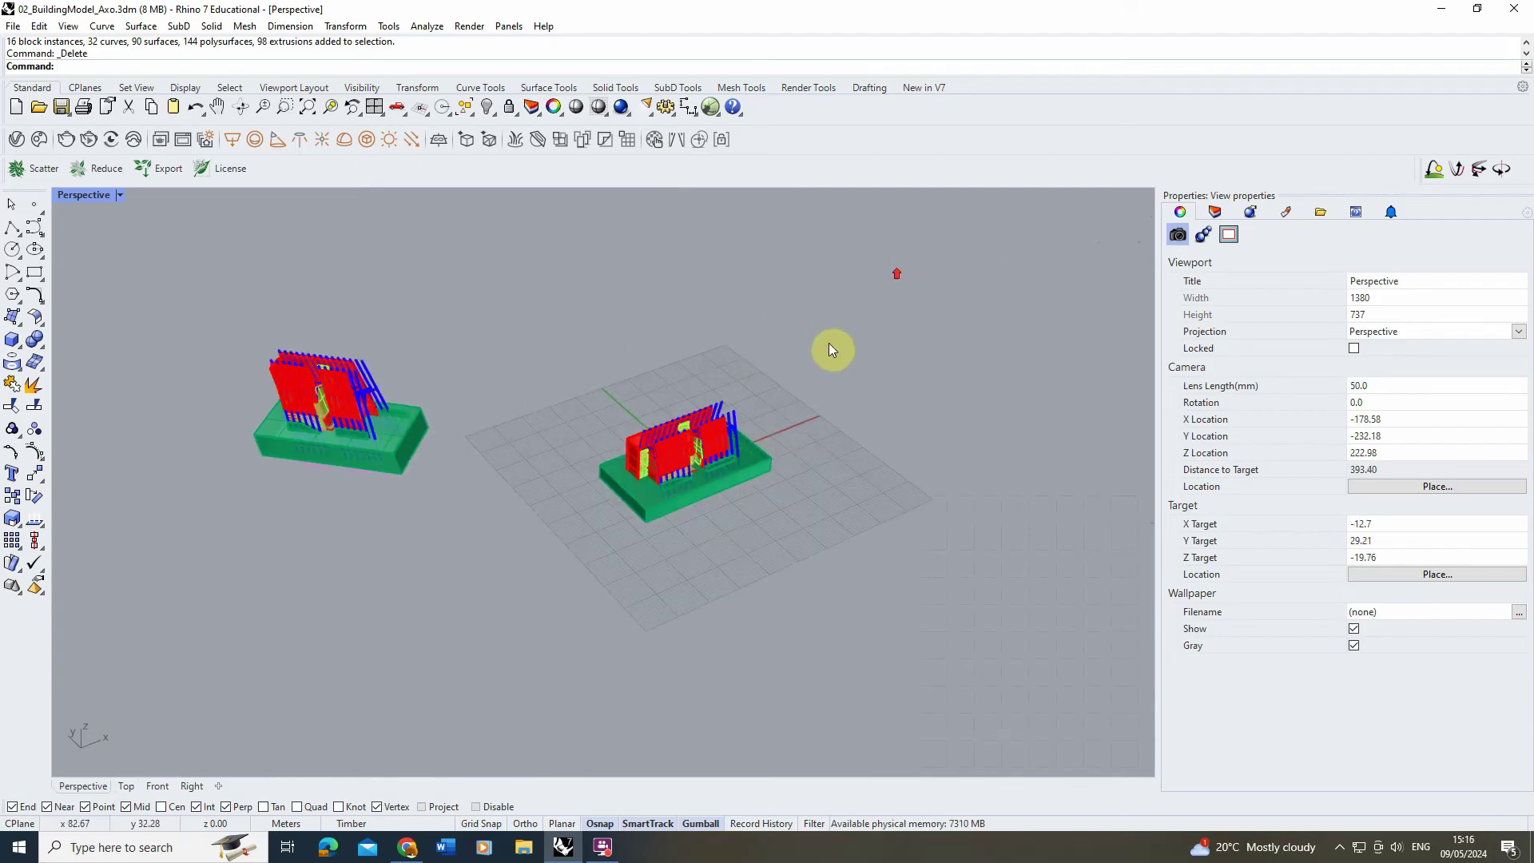
drag(820, 359, 591, 549)
click(12, 496)
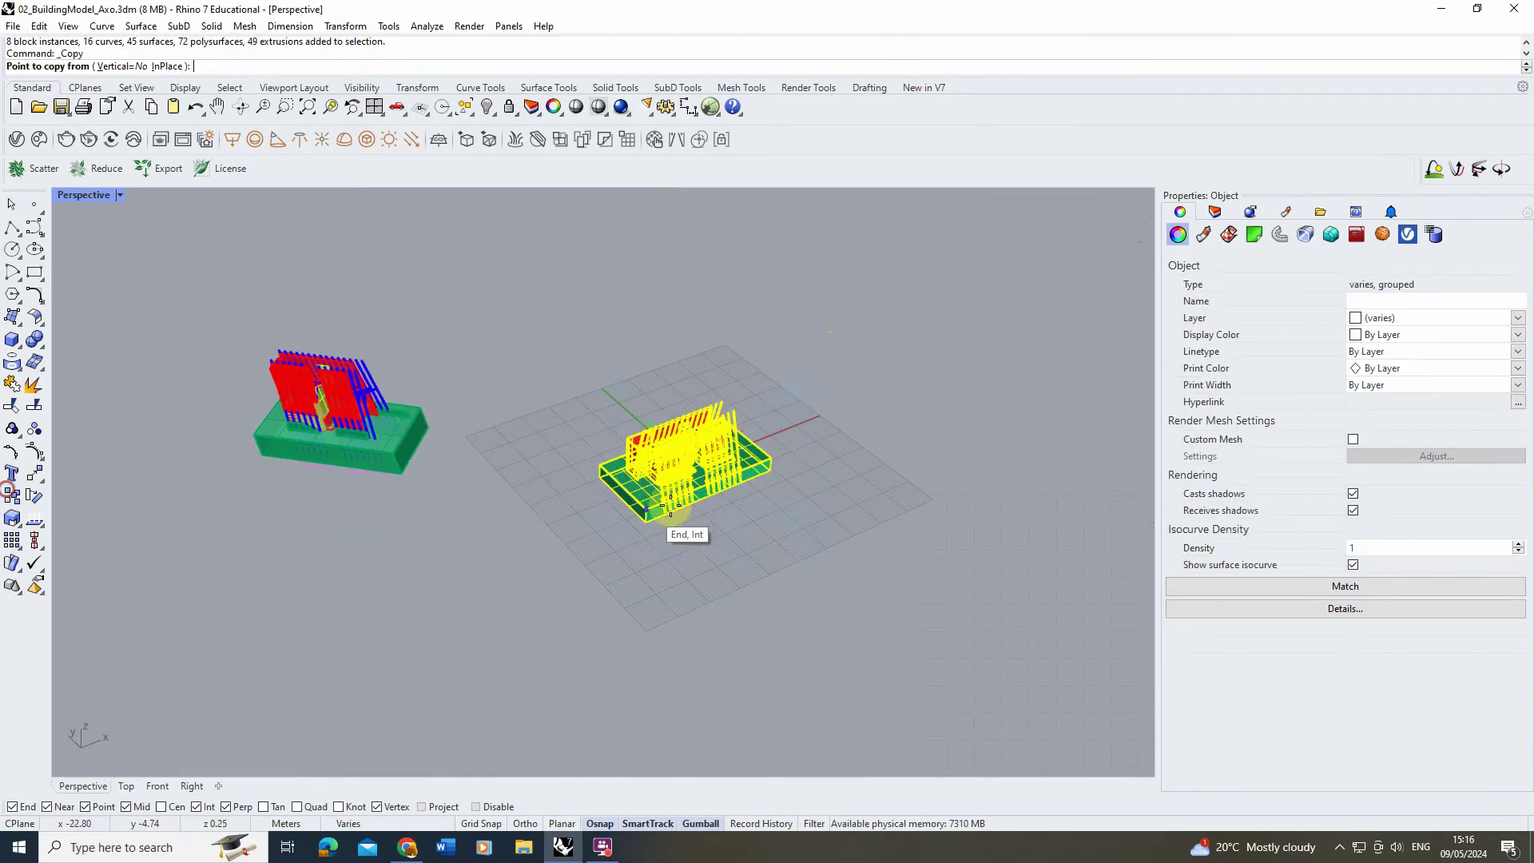
click(772, 472)
scroll(831, 467, down, 3)
click(577, 563)
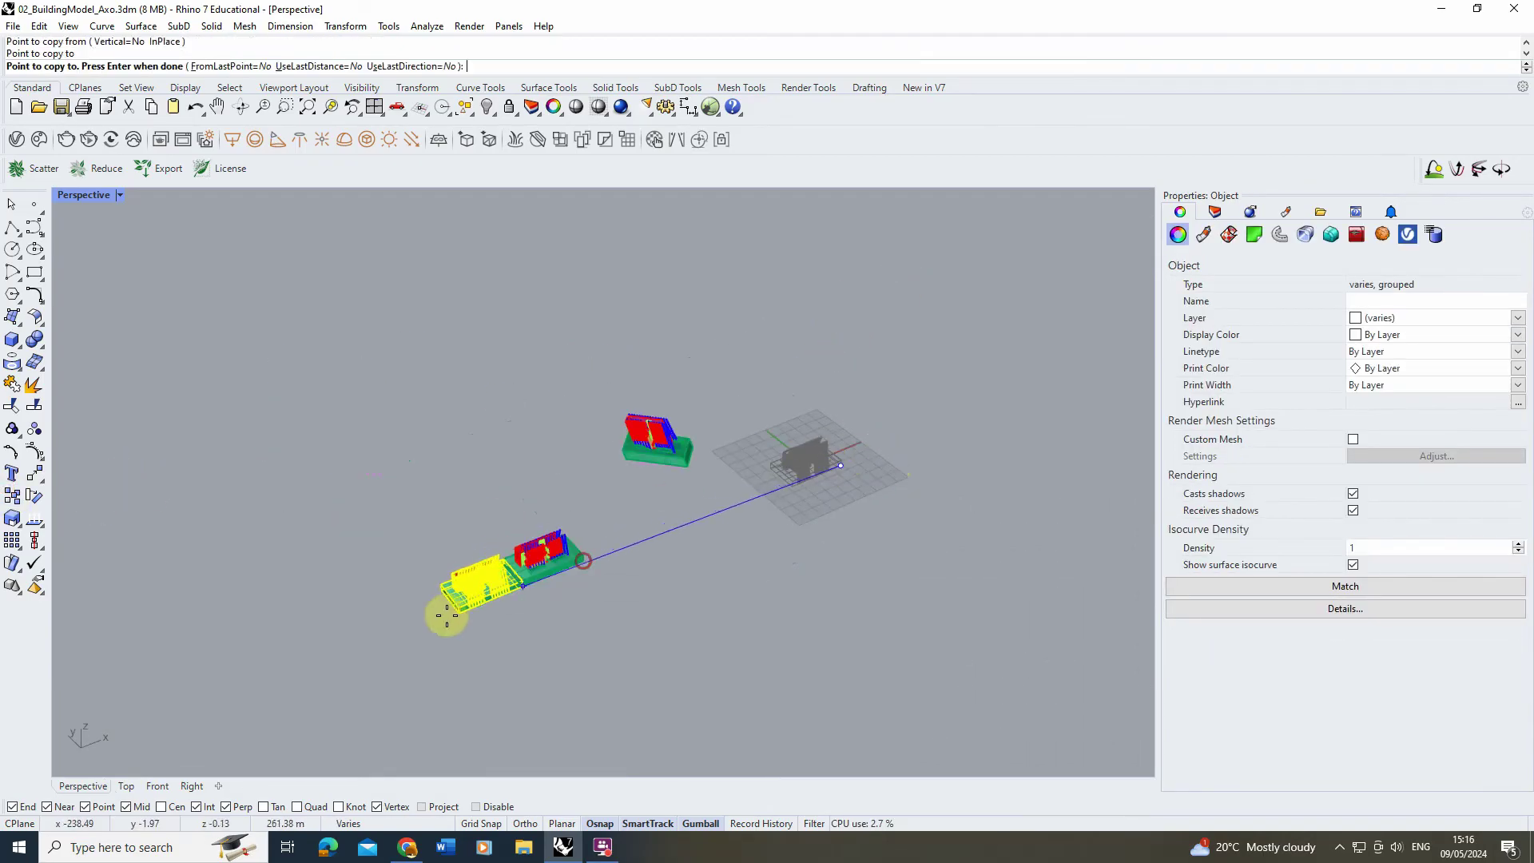
click(448, 619)
right_click(185, 238)
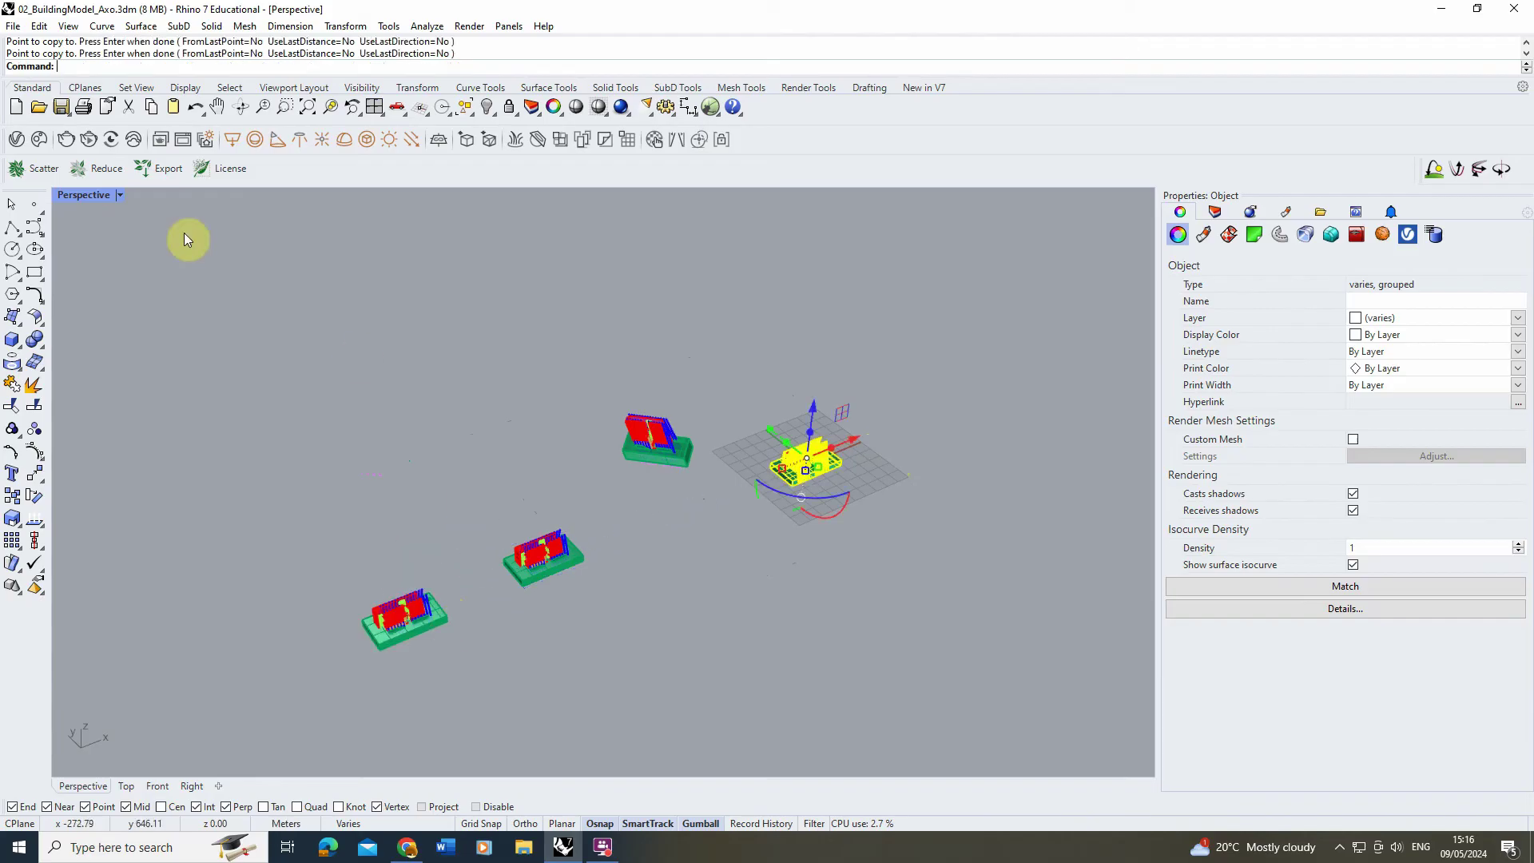
Restore the four-viewport layout and rotate the farthest building copy about 90° around its vertical axis.
double_click(89, 198)
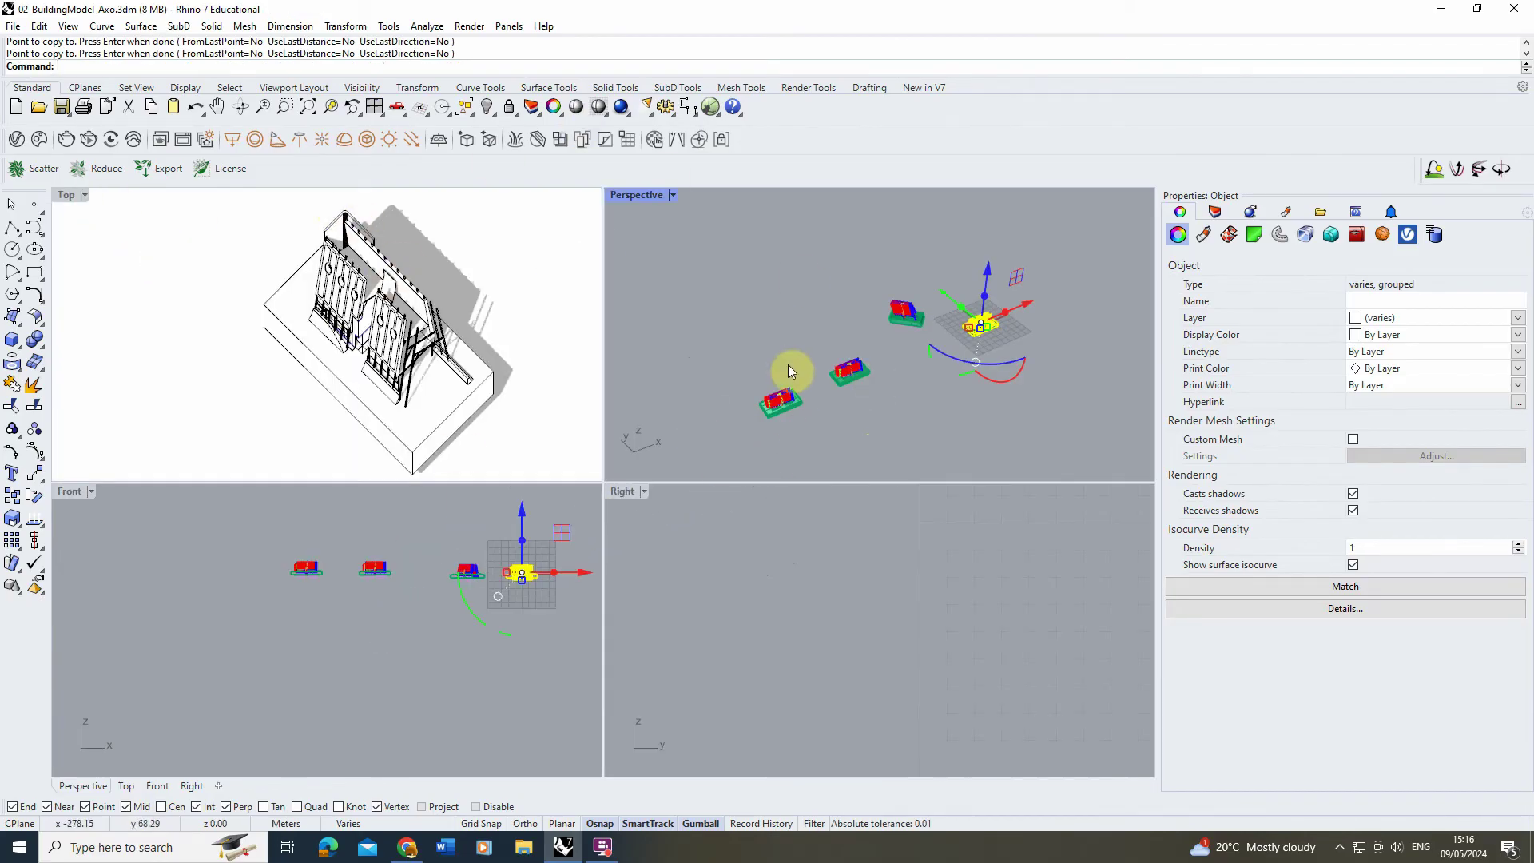
scroll(783, 400, up, 5)
click(724, 425)
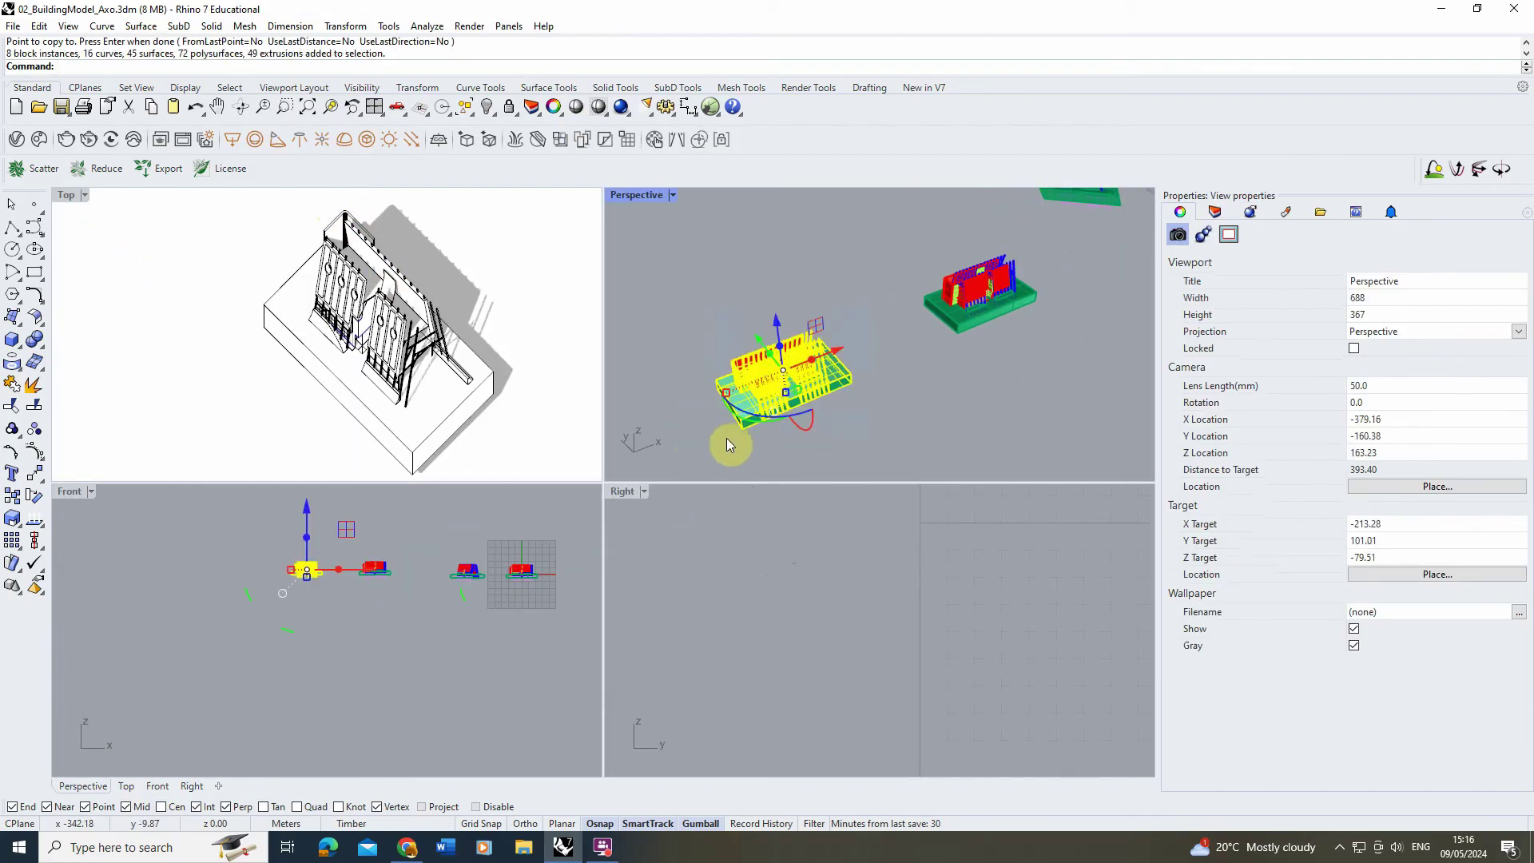
drag(746, 415, 906, 400)
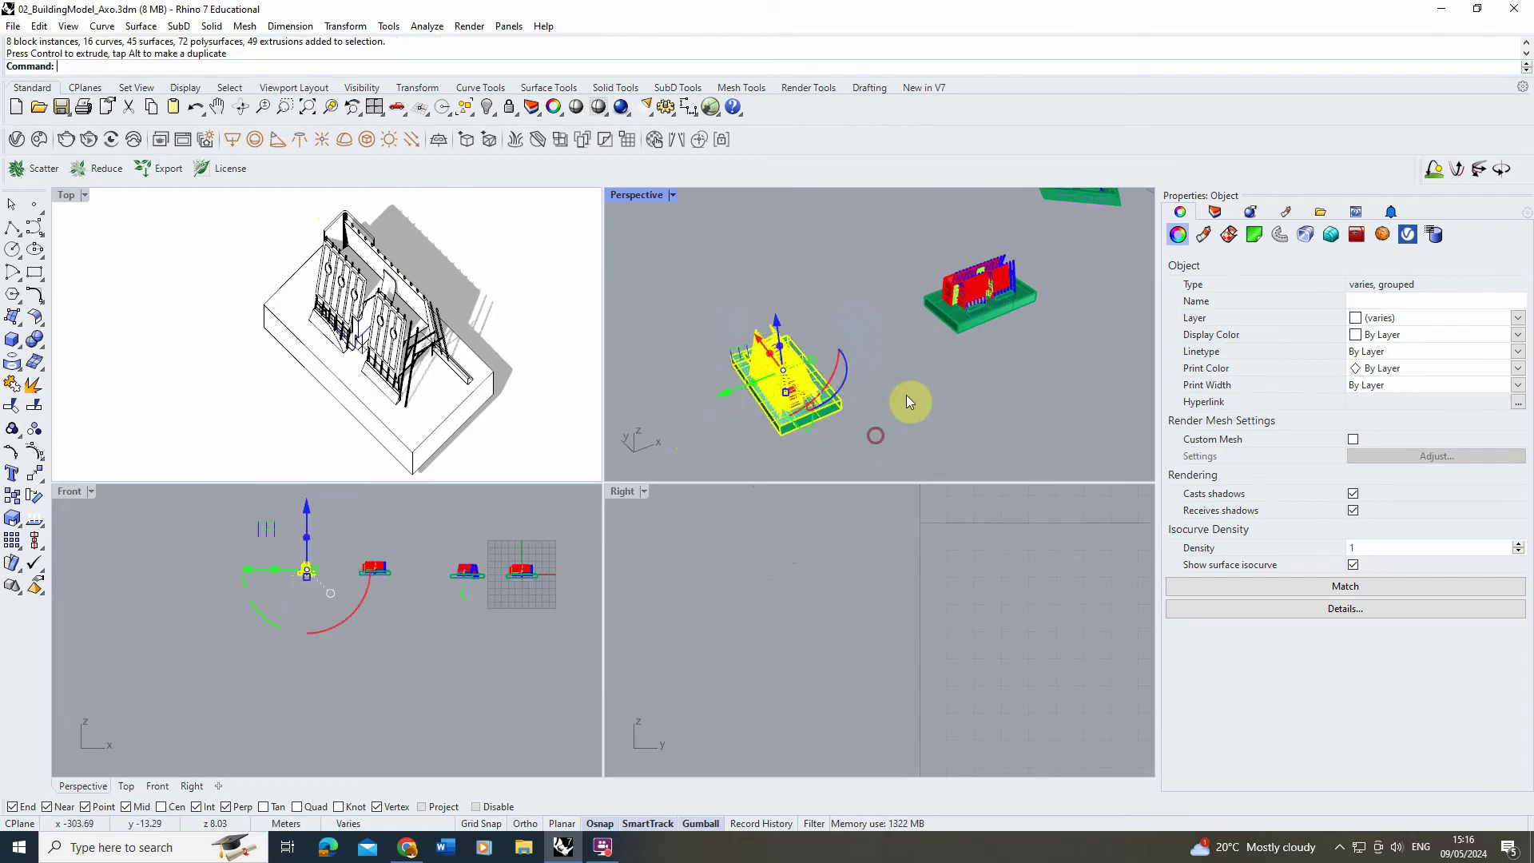
click(906, 401)
Move the unrotated building copy along the Y axis in the Right view, clear of the overlapping models.
scroll(821, 318, down, 3)
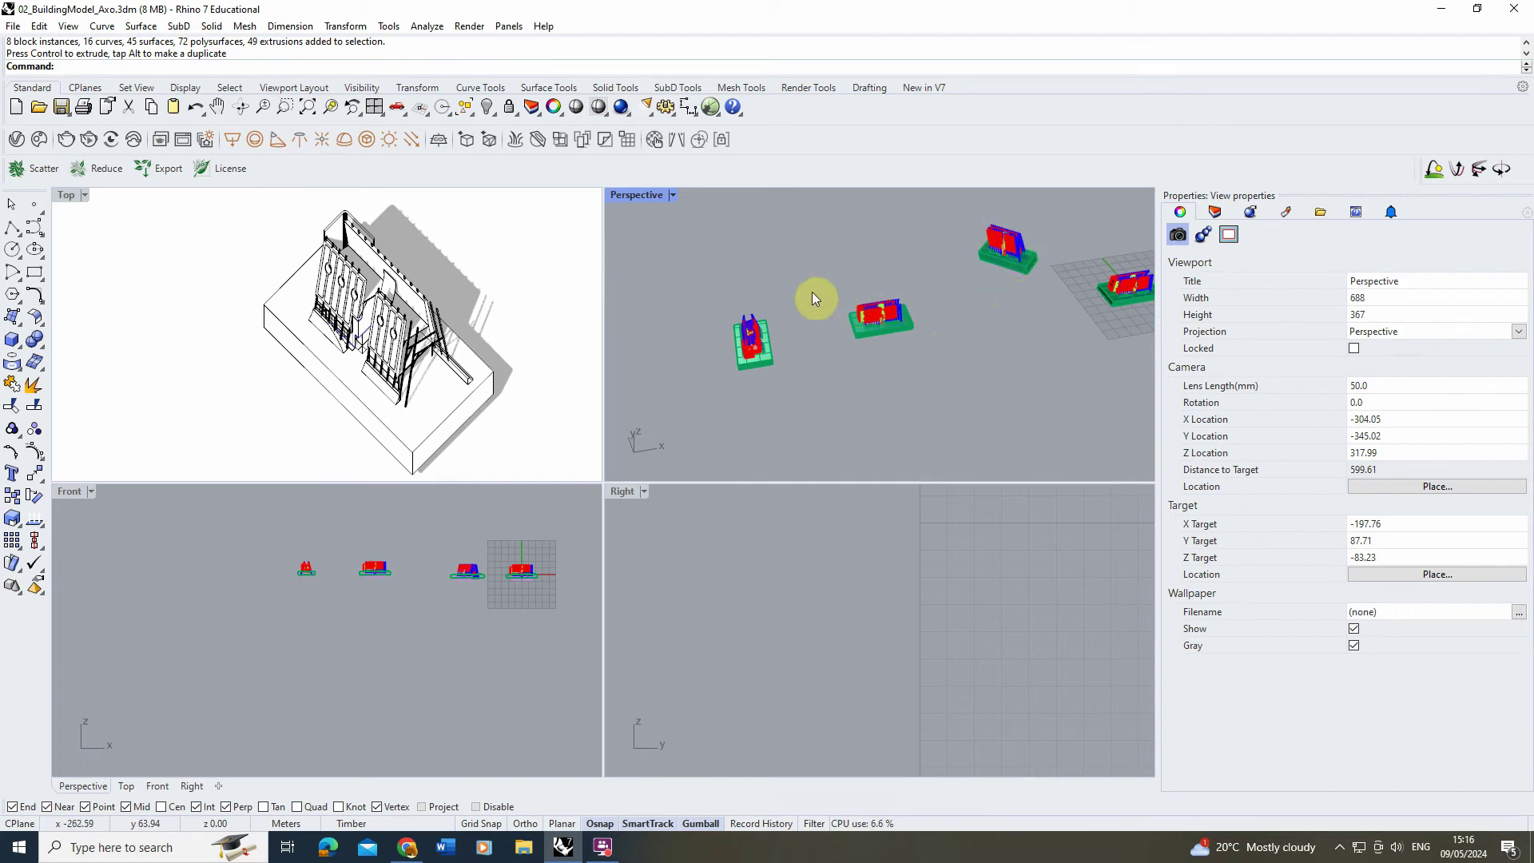
scroll(692, 348, up, 3)
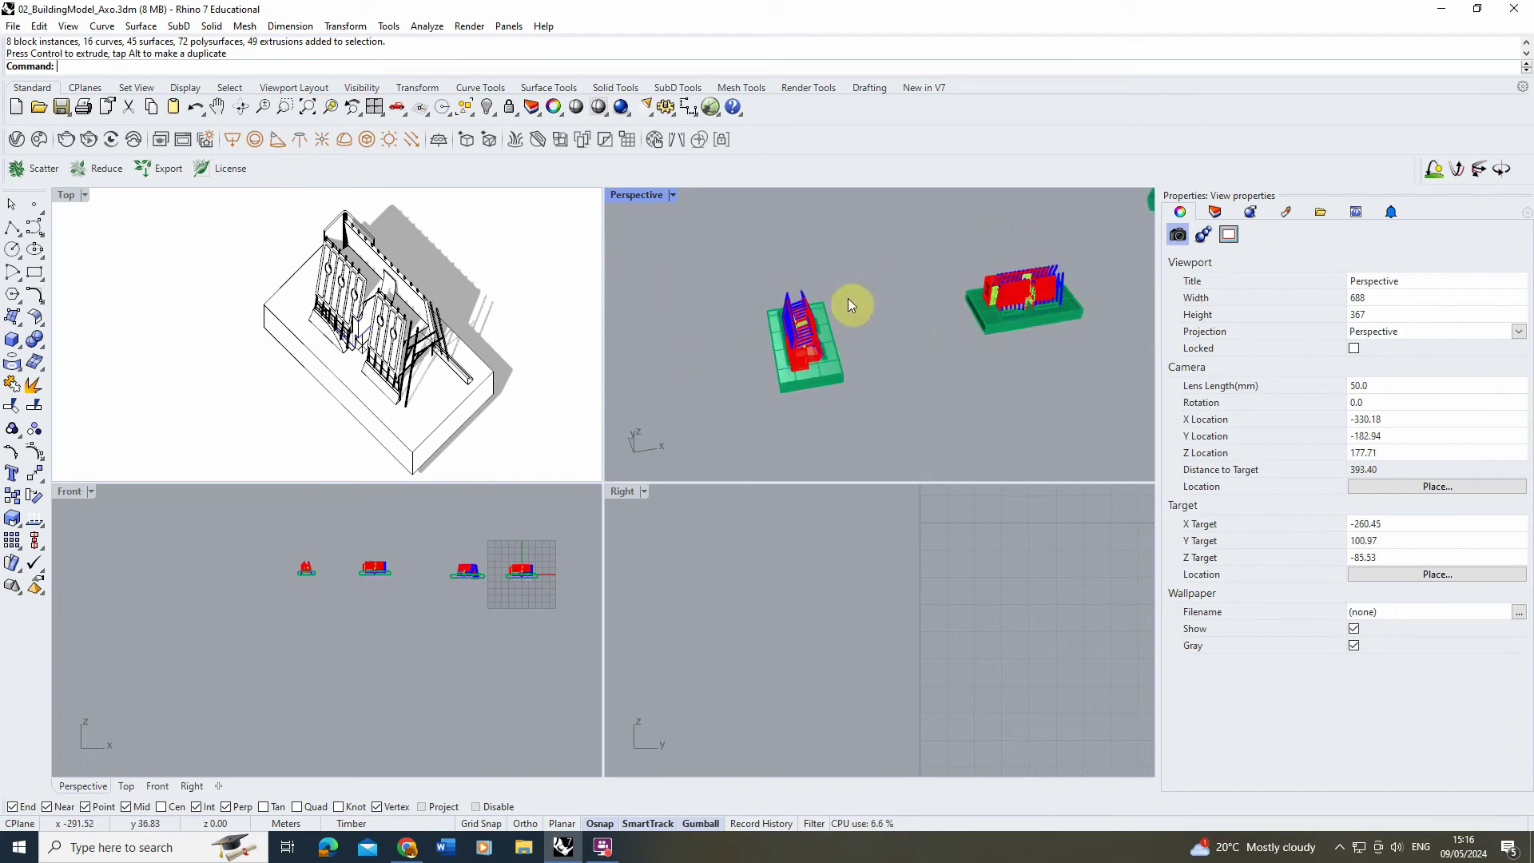
click(1100, 272)
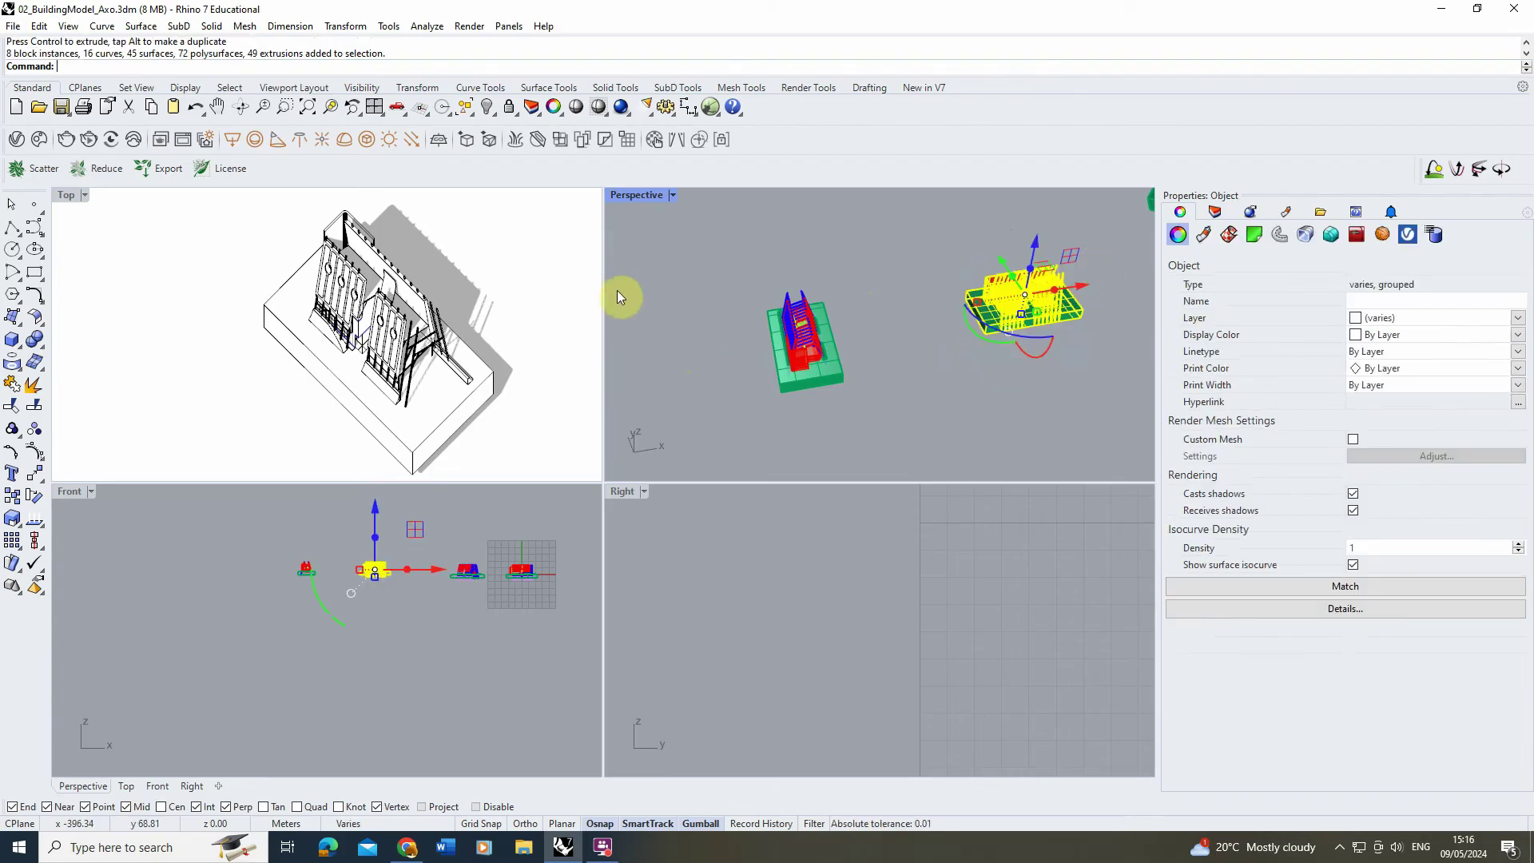
scroll(734, 588, down, 3)
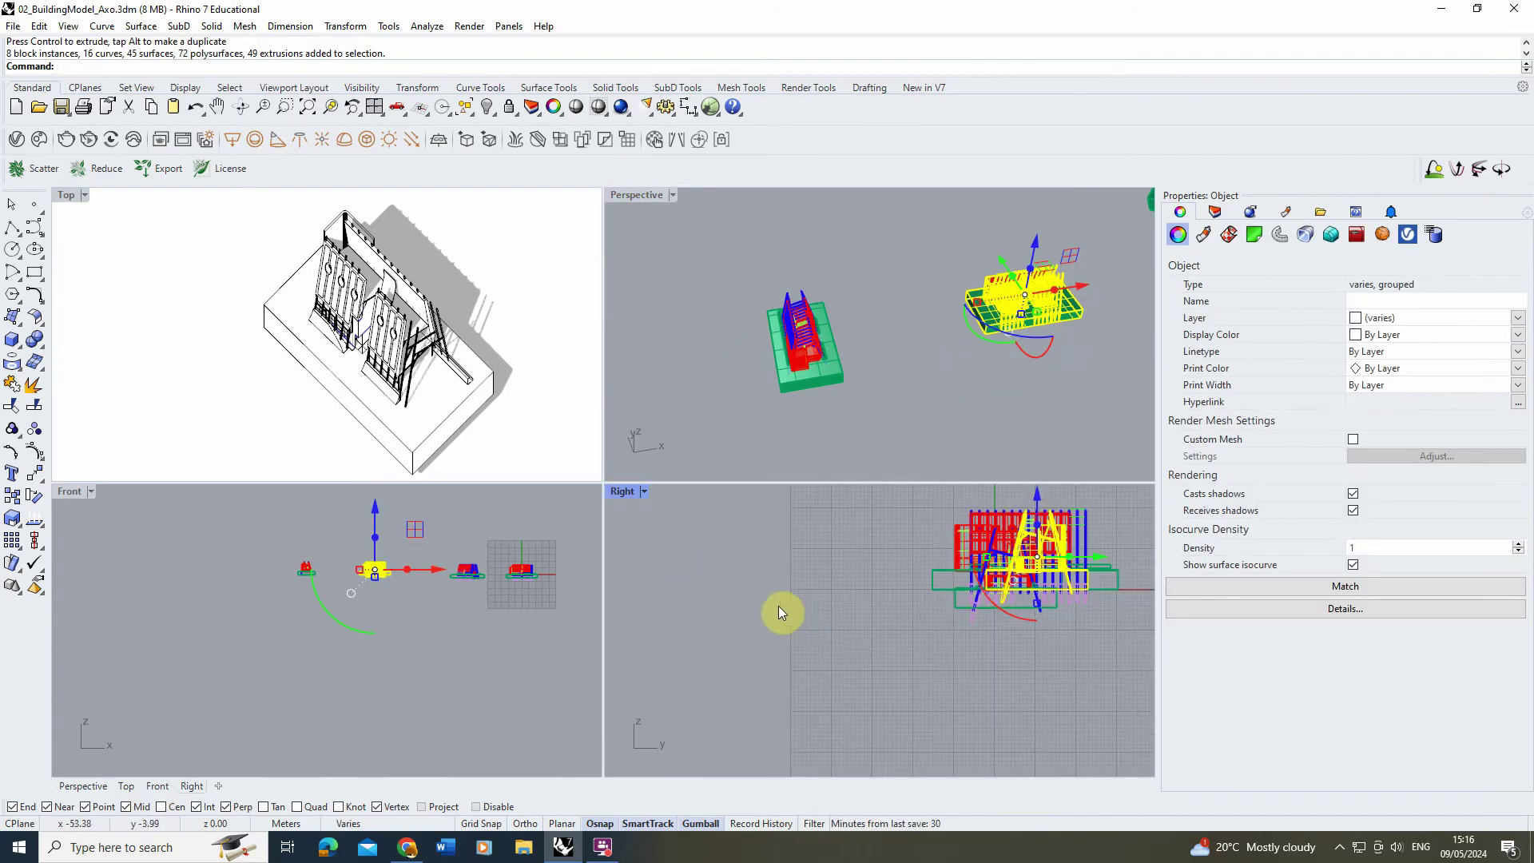
scroll(852, 555, down, 2)
scroll(1020, 654, up, 2)
drag(994, 626, 763, 634)
Shear the moved building copy by -45° in the Right view, using two points along its base's vertical edge as origin and reference.
scroll(711, 669, up, 4)
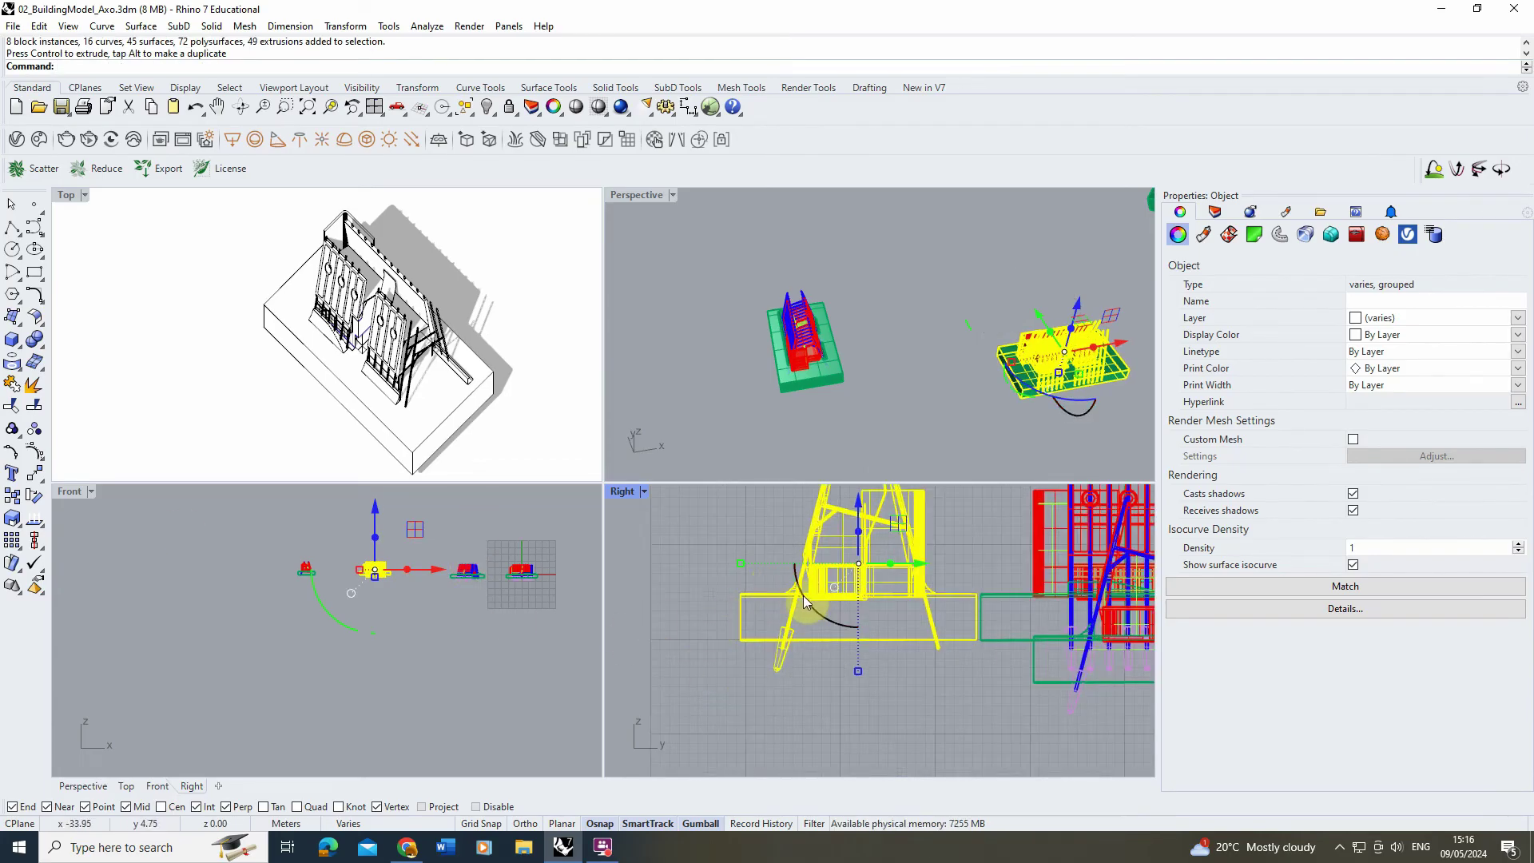
key(Return)
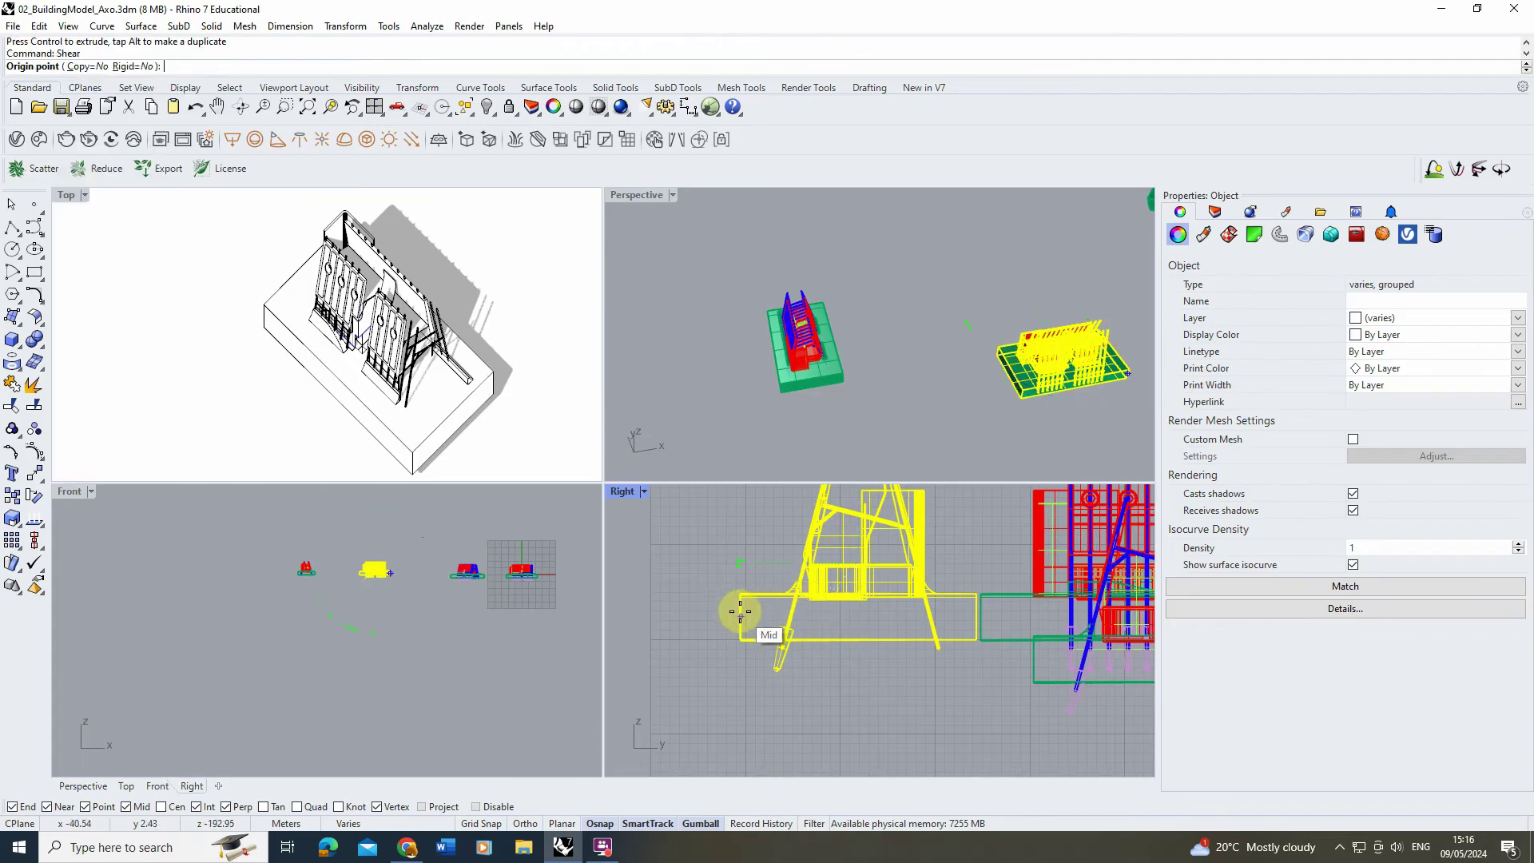
scroll(733, 607, up, 5)
scroll(734, 603, up, 2)
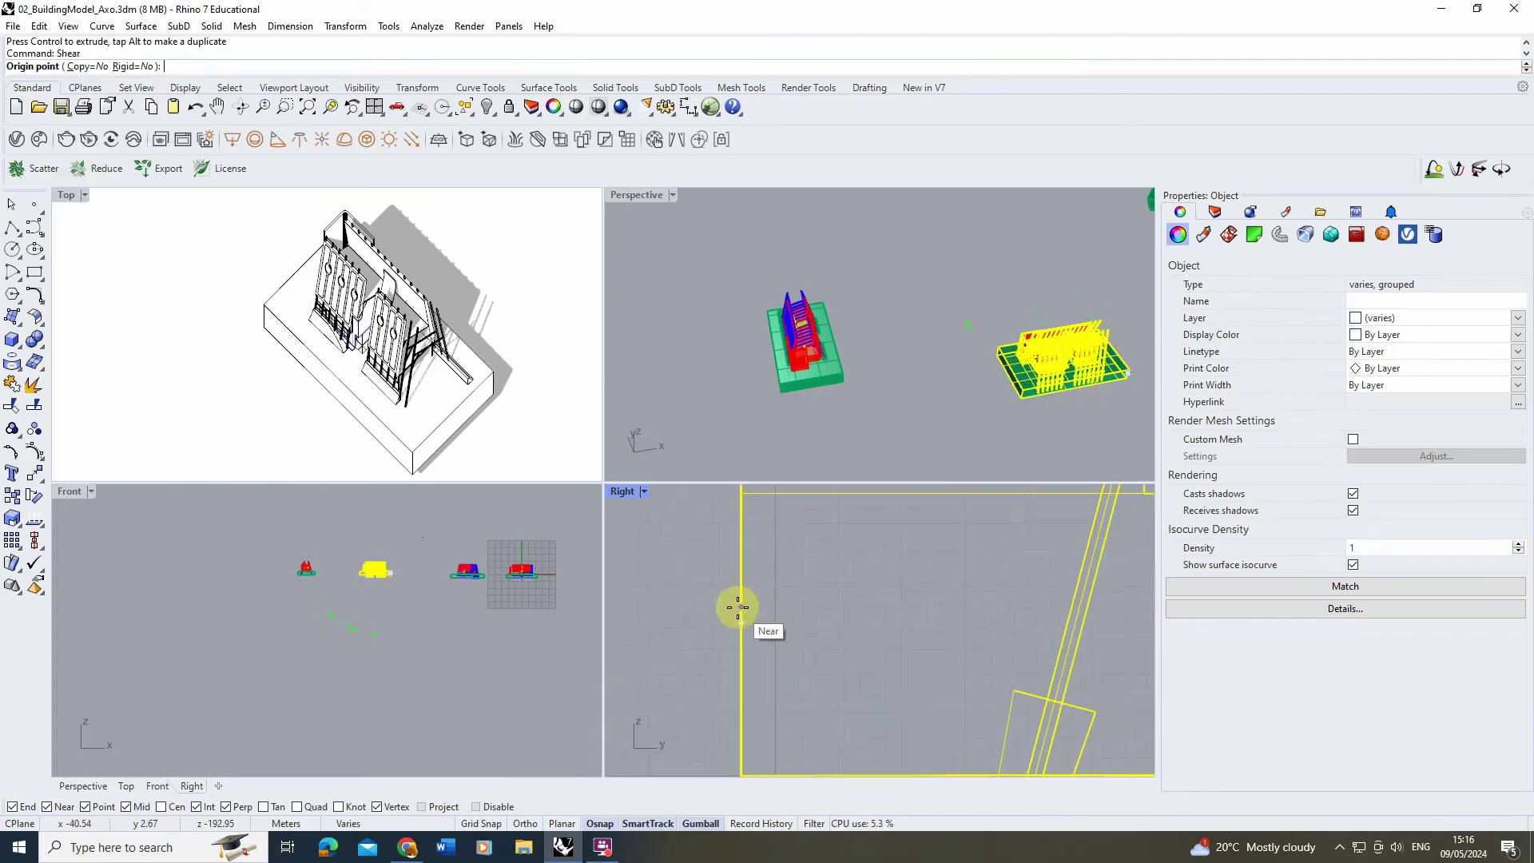
click(742, 607)
click(740, 545)
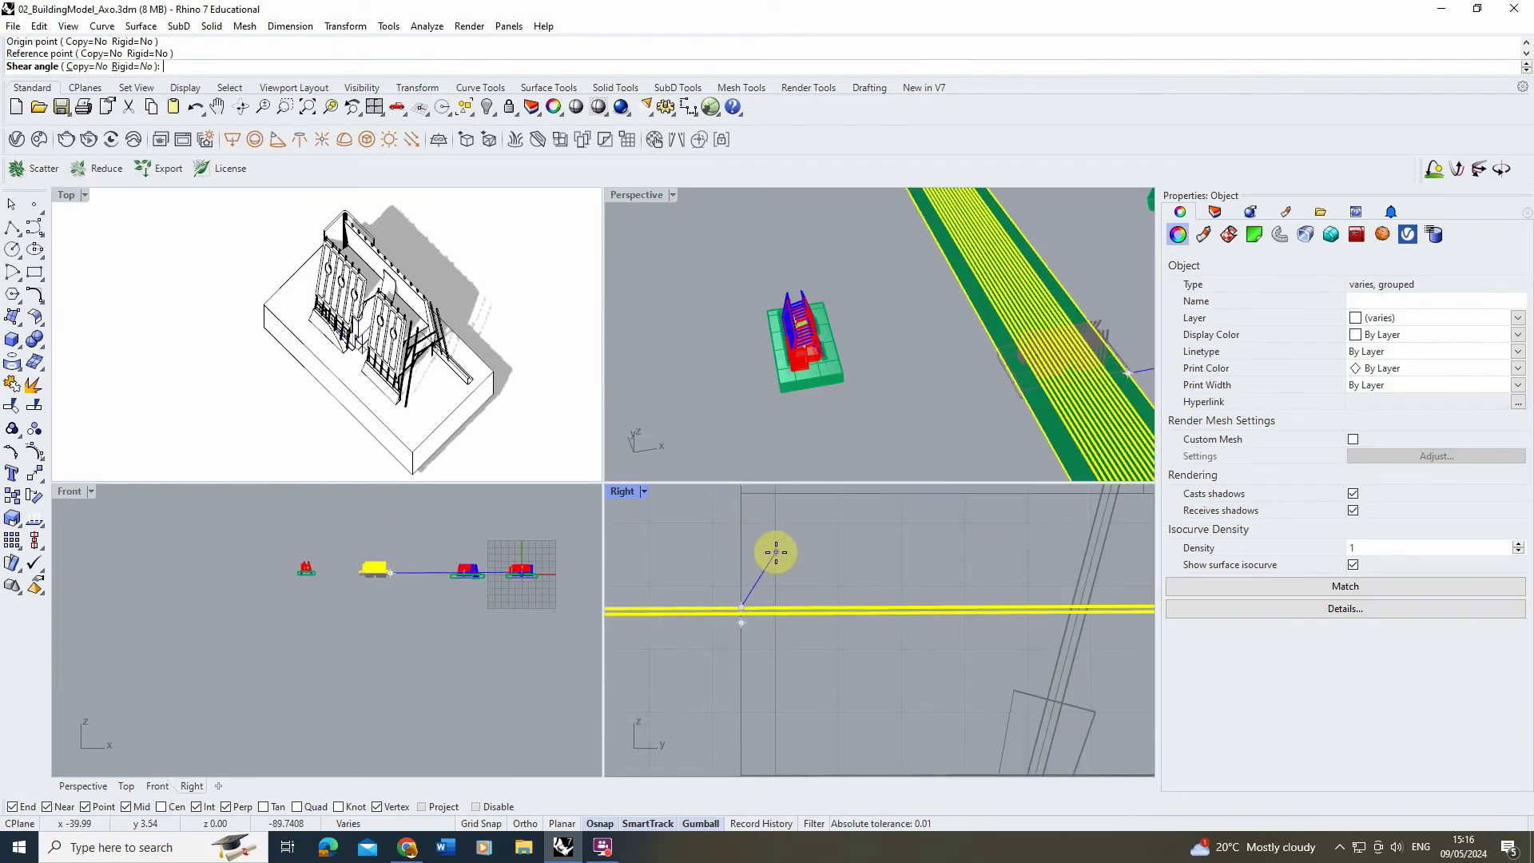
text(-45)
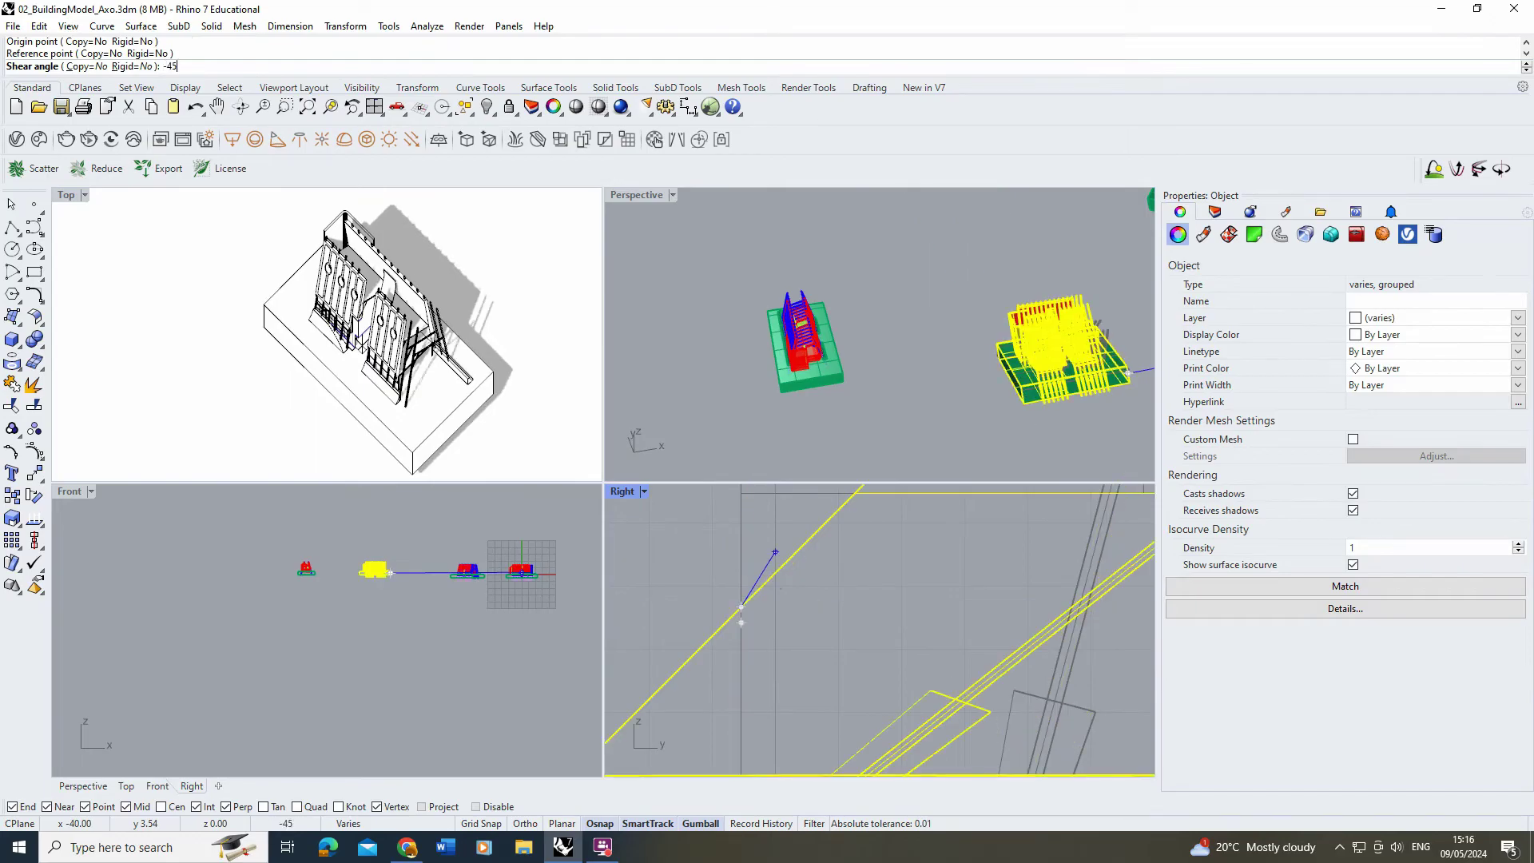
key(Return)
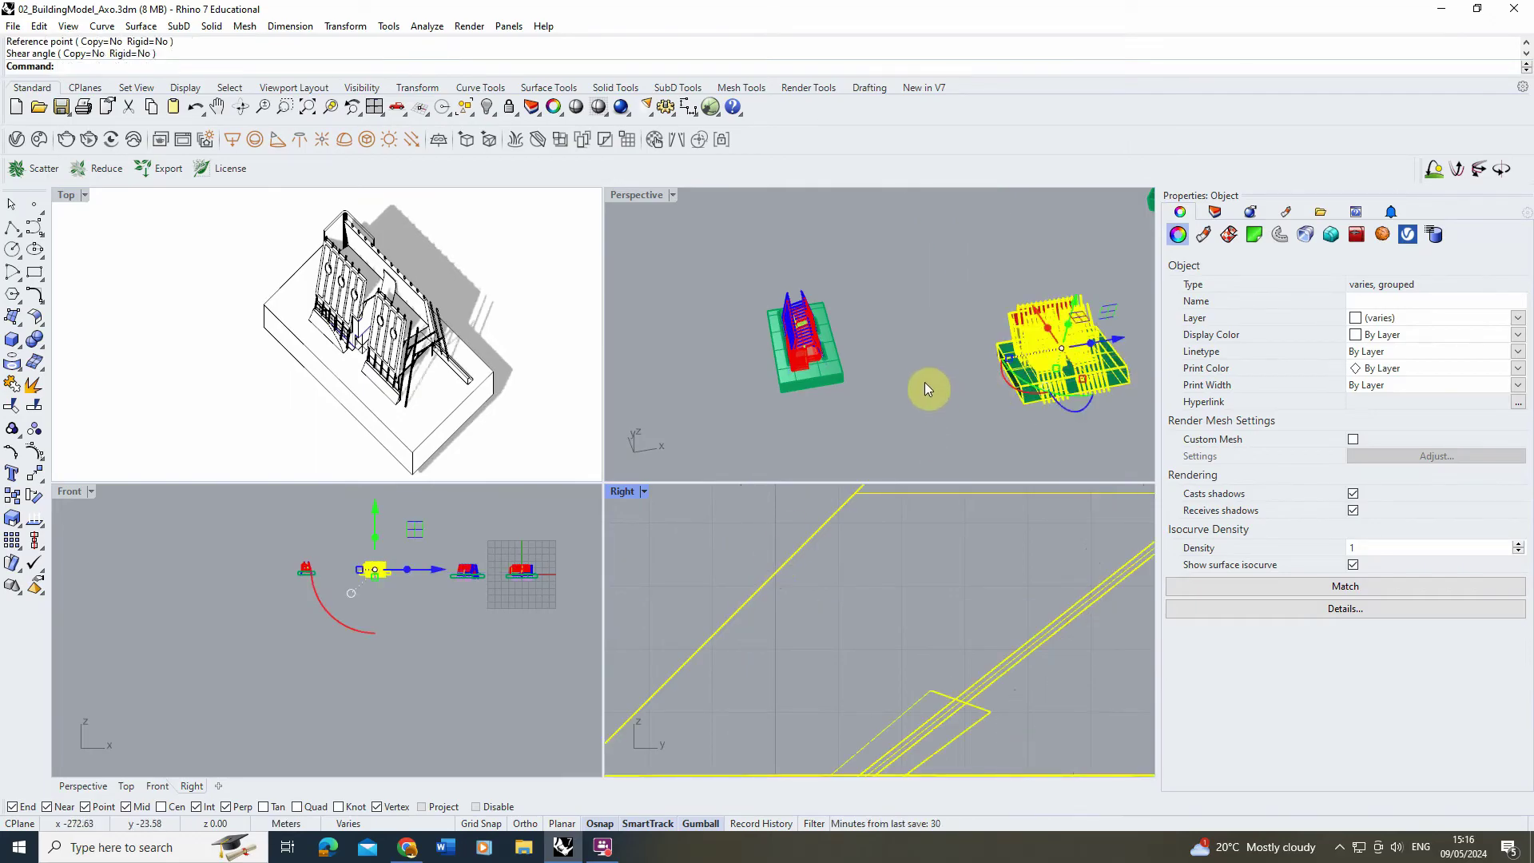
Select the rotated building copy and move it along the Y axis in the Right view, clear of the overlapping models.
click(864, 304)
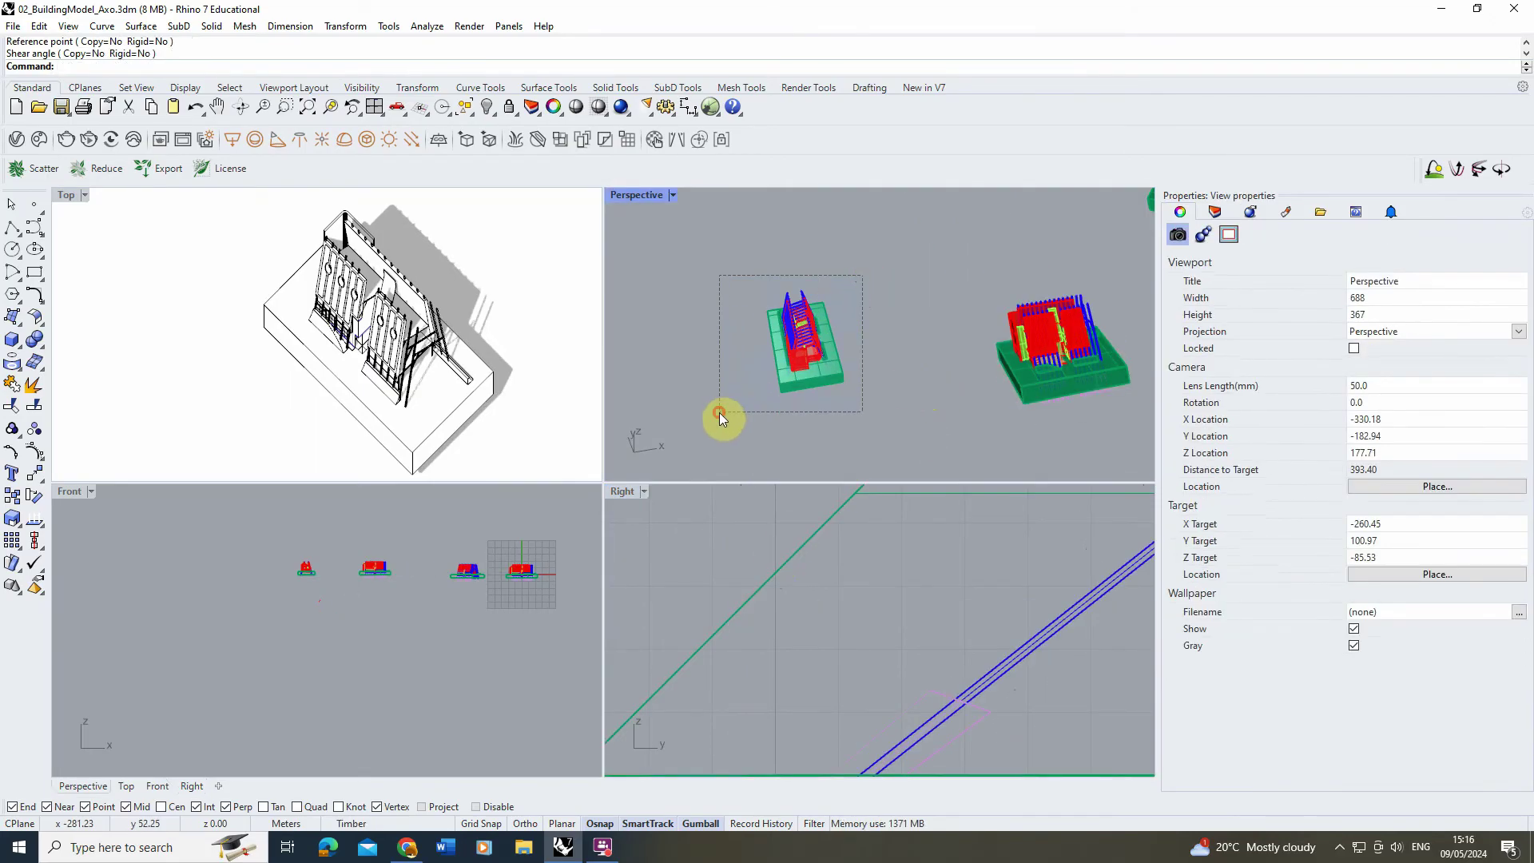
drag(719, 412, 719, 412)
scroll(993, 545, down, 5)
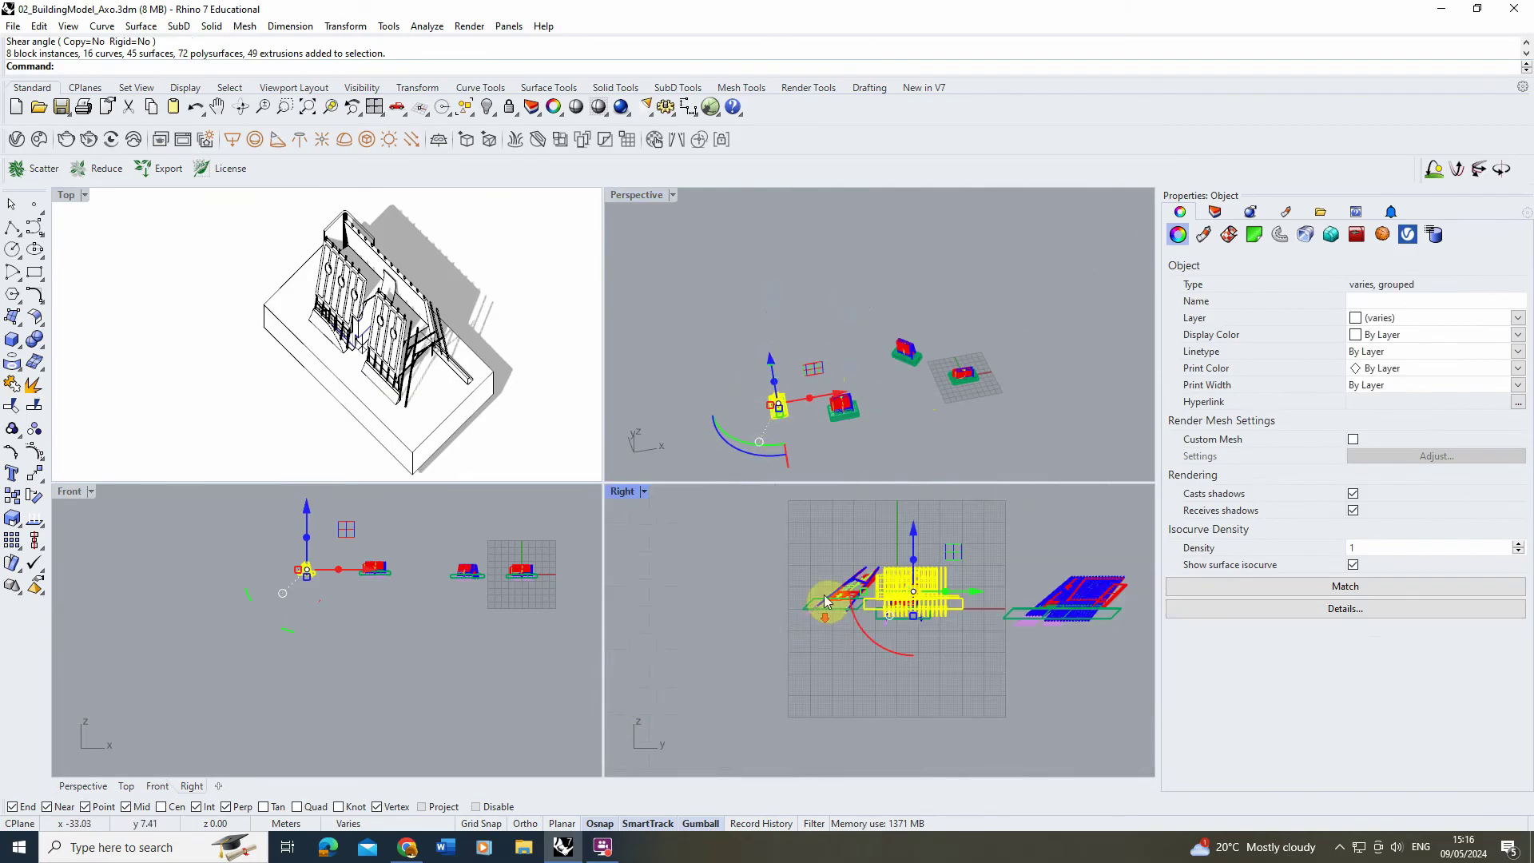
drag(1020, 587, 845, 620)
Shear the rotated building copy by -45° in the Right view, using origin and reference points on its base's vertical edge.
text(Shear)
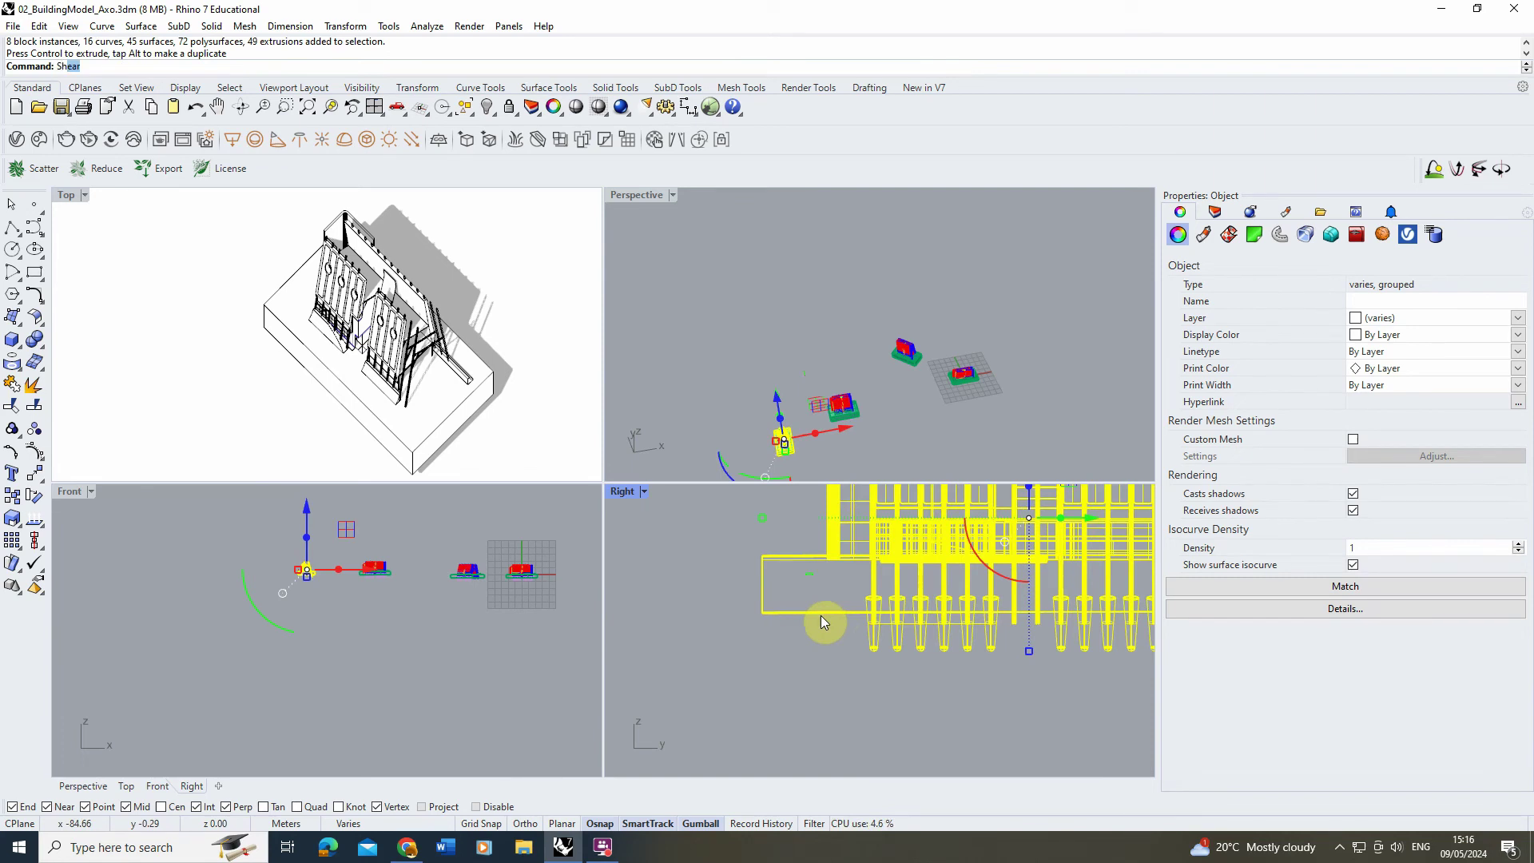
key(Return)
scroll(799, 615, up, 5)
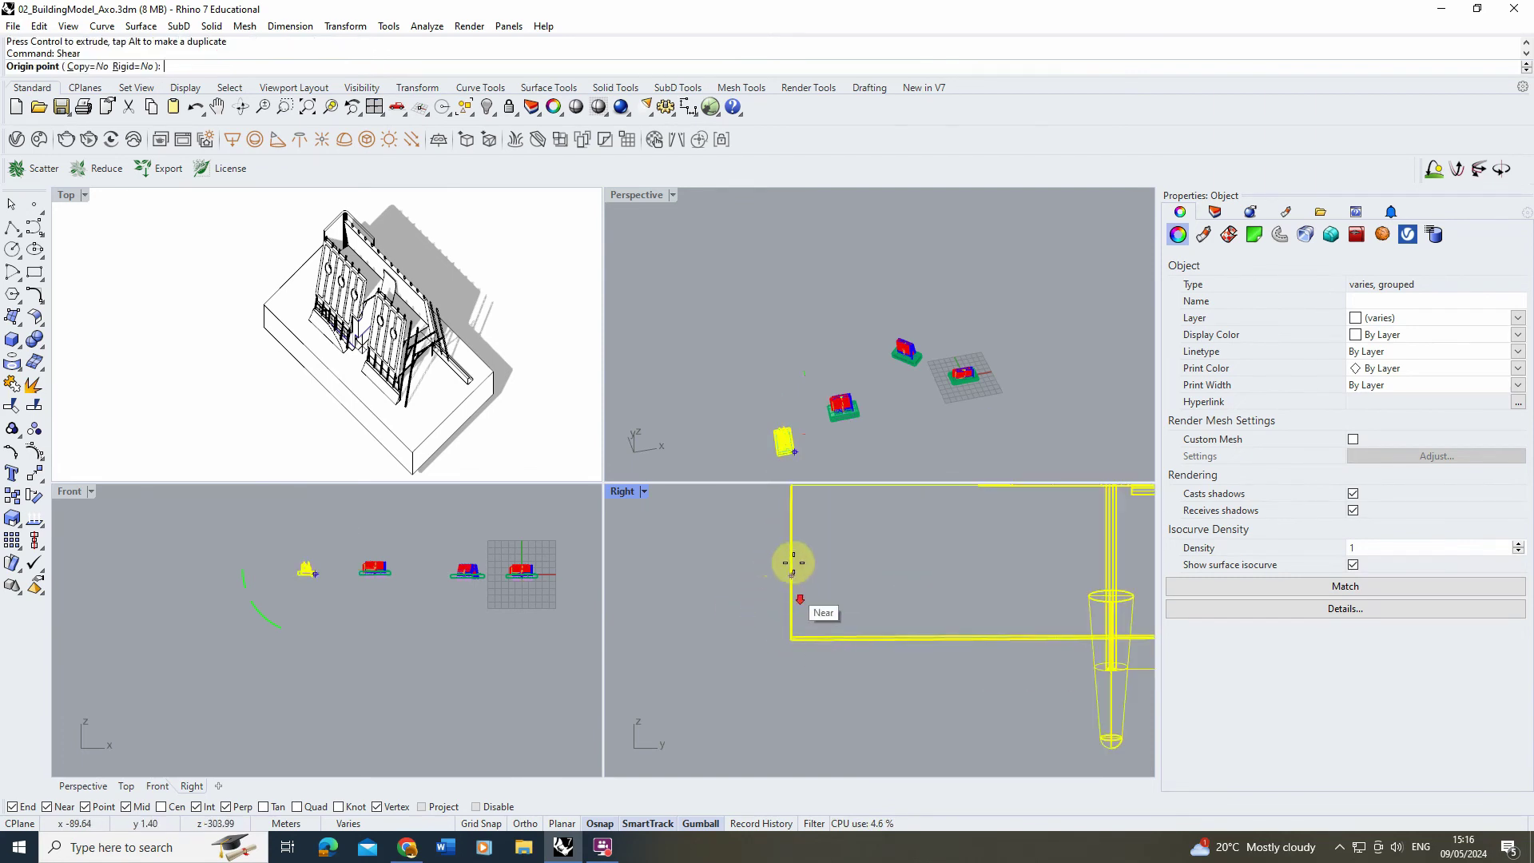
scroll(795, 618, up, 3)
click(790, 592)
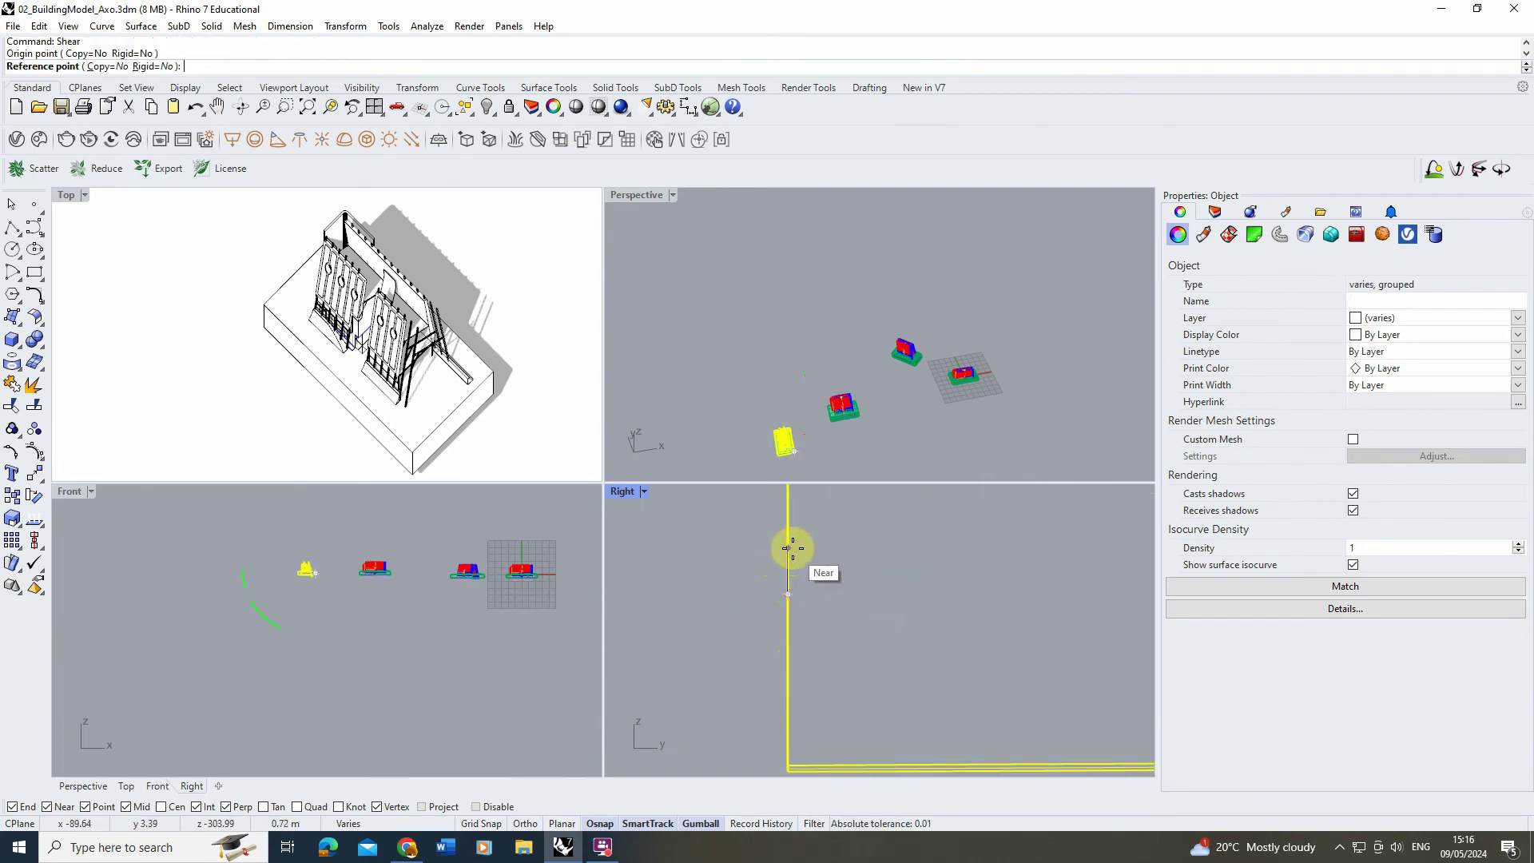
click(800, 548)
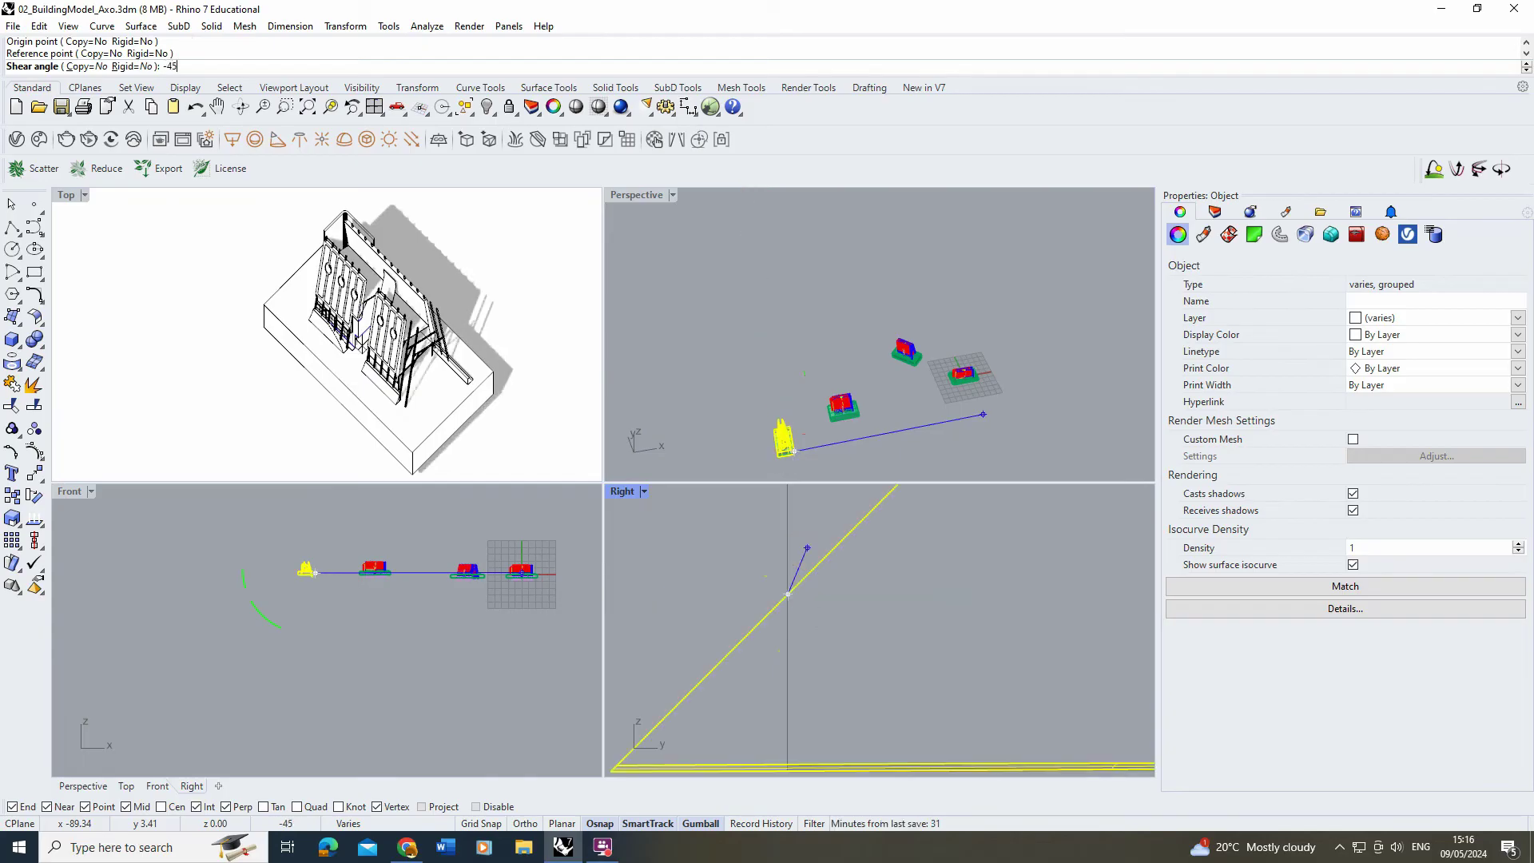
click(807, 550)
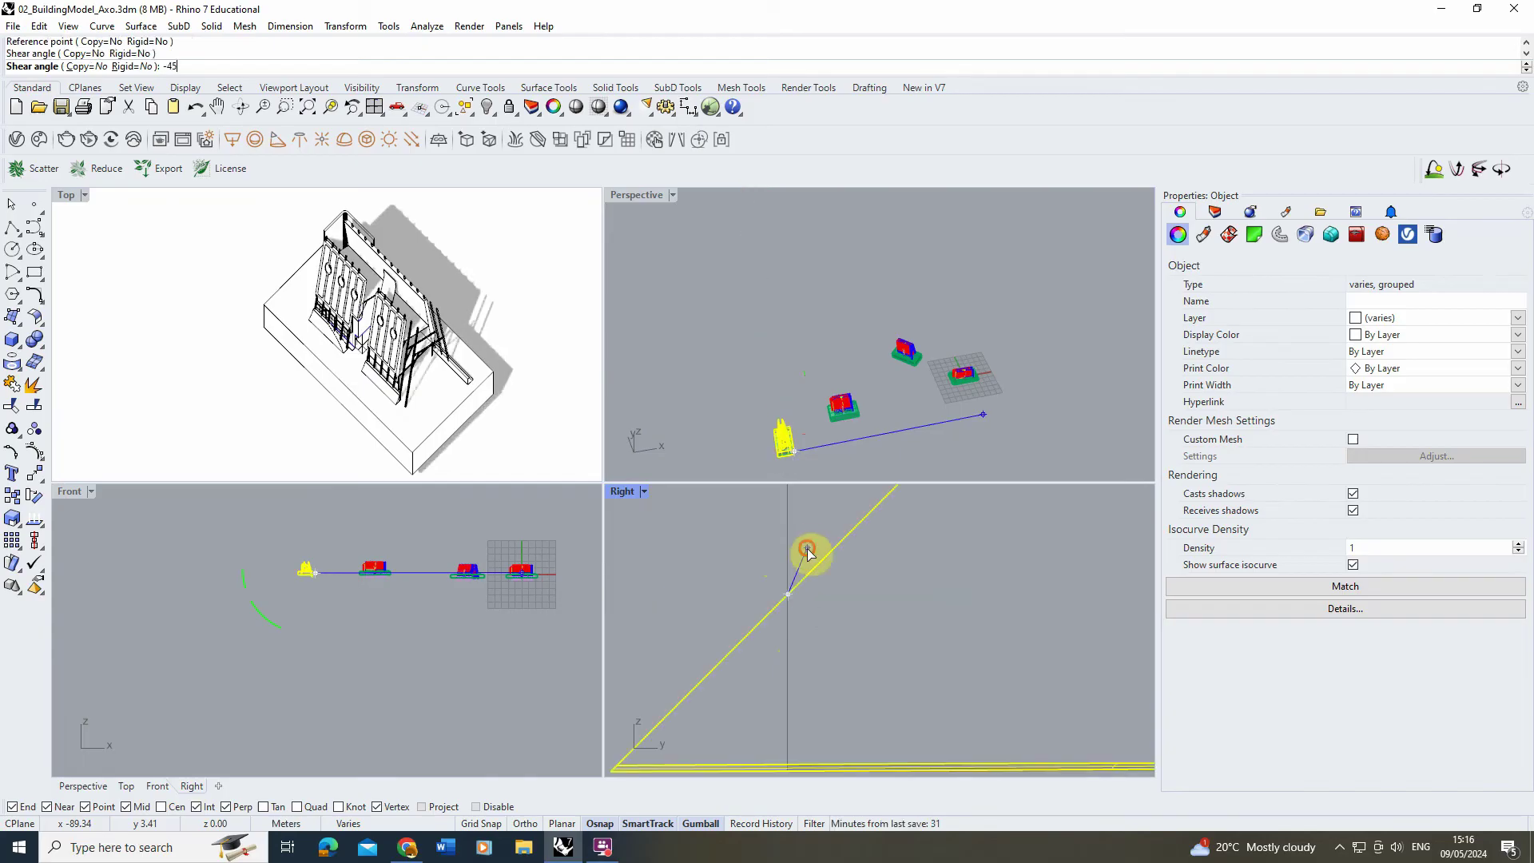
In the maximized Top view, move the rotated sheared copy along the Y axis beside the neighbouring sheared copy and inspect its axonometric drawing.
double_click(83, 193)
scroll(743, 375, down, 4)
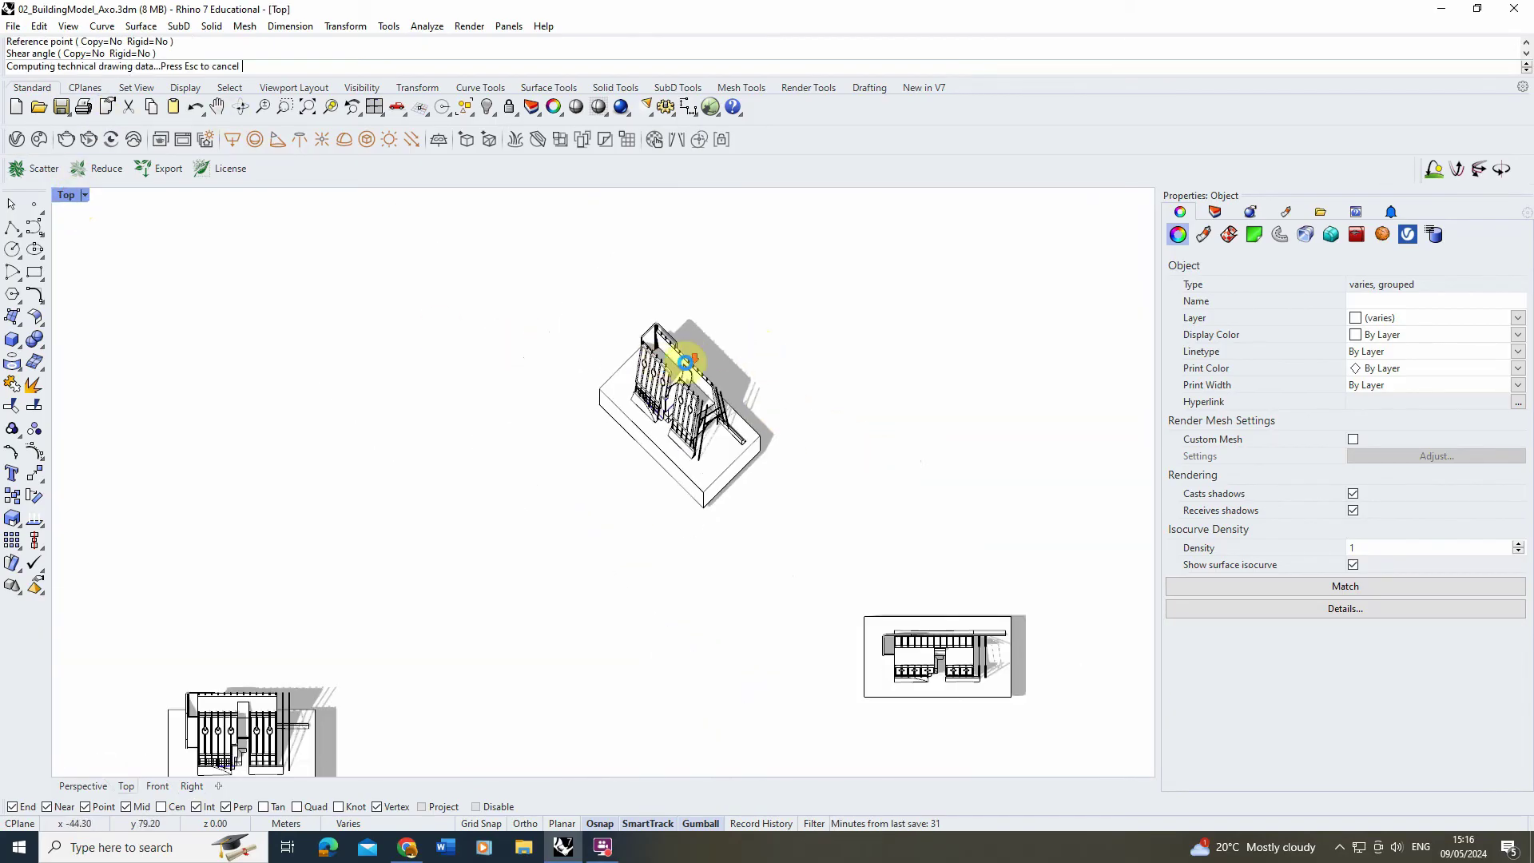
scroll(609, 394, down, 5)
right_drag(266, 609, 362, 561)
scroll(362, 561, up, 2)
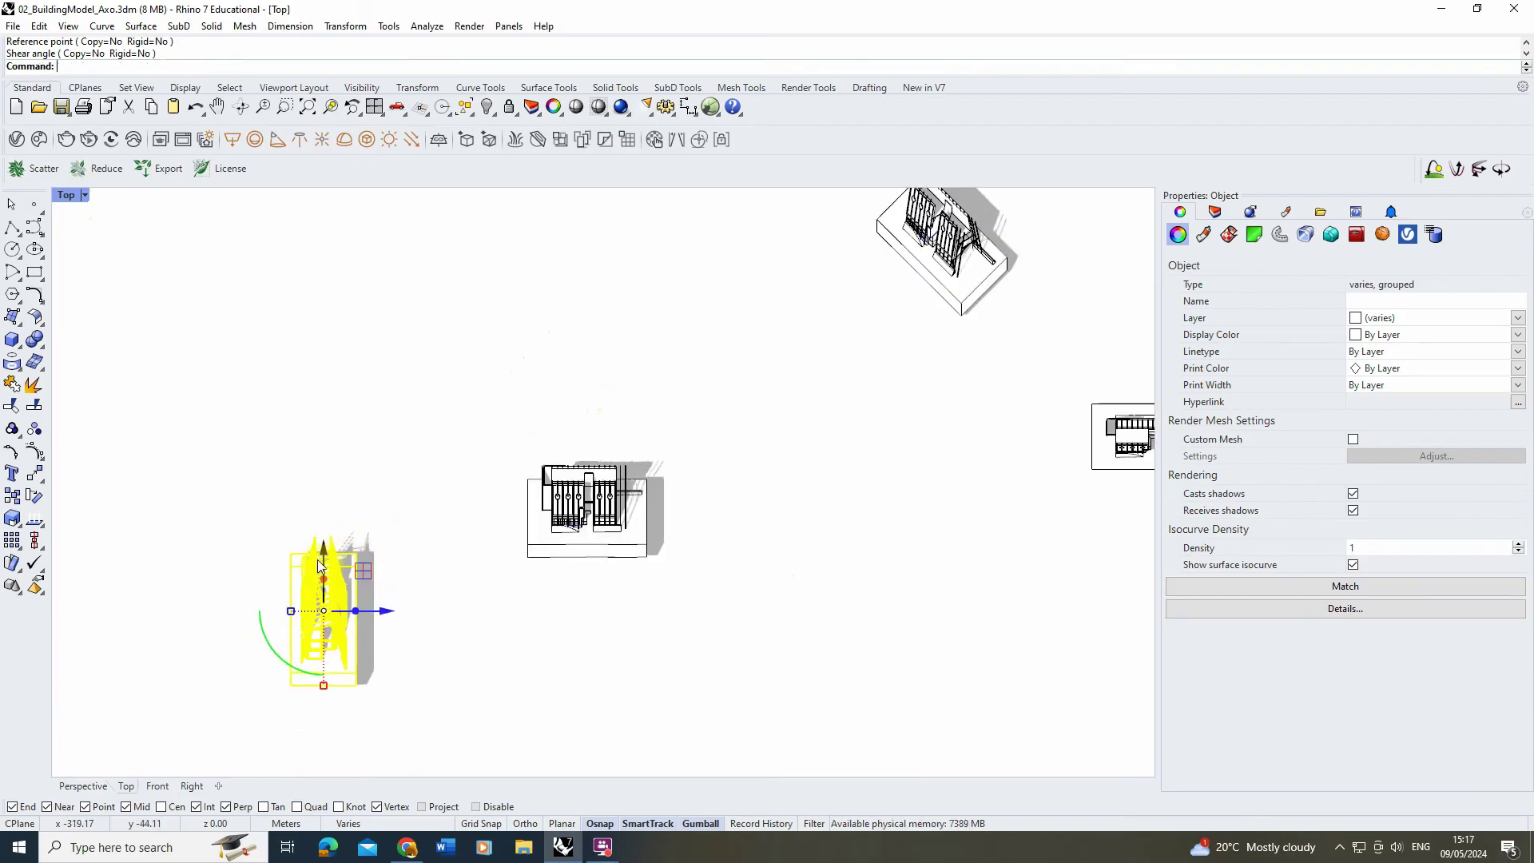
drag(323, 535, 426, 382)
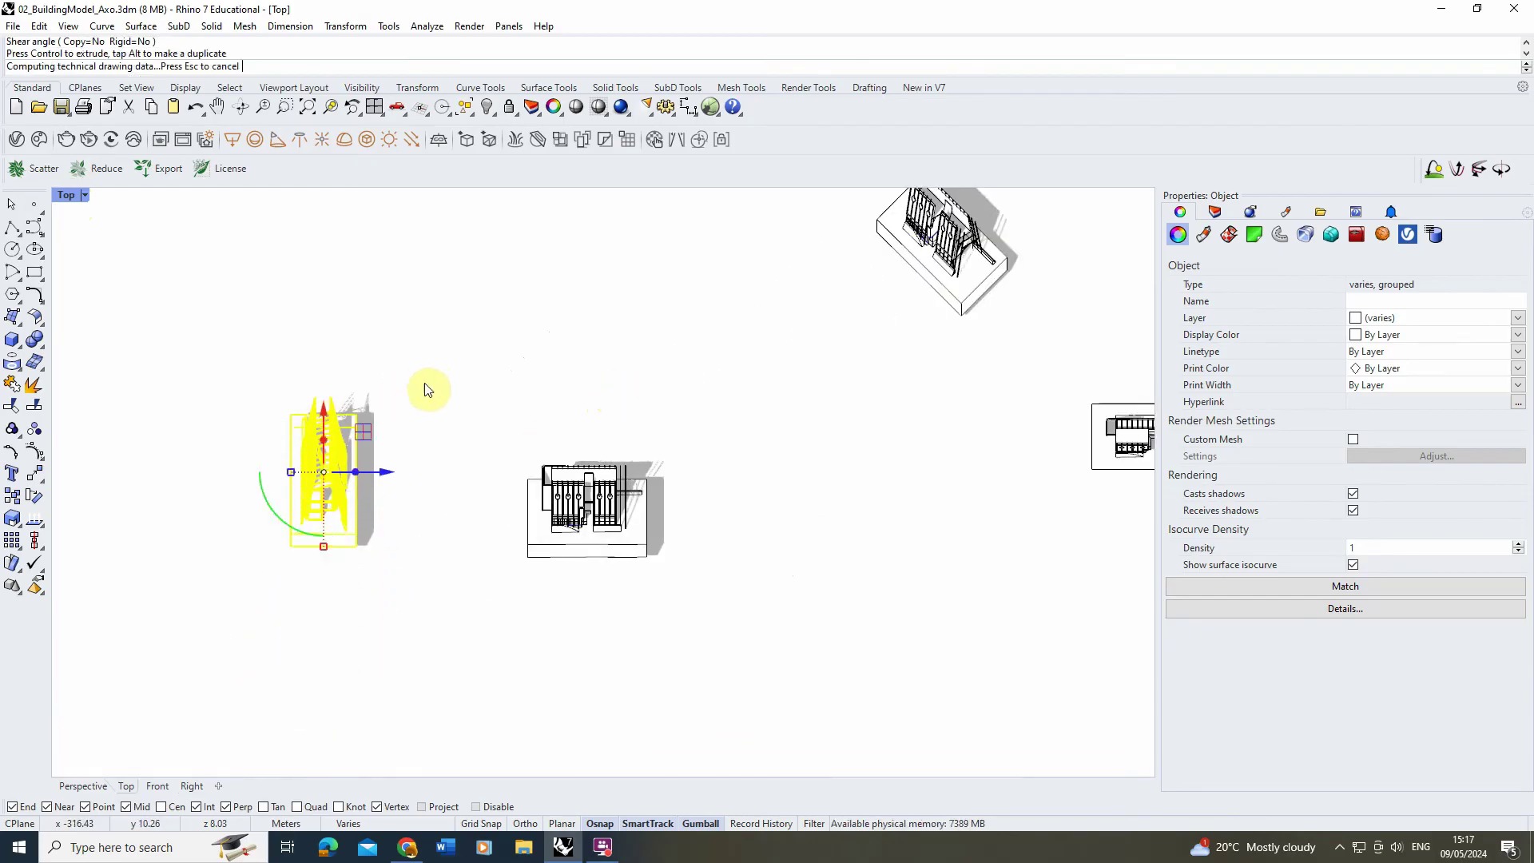
click(253, 515)
scroll(288, 399, up, 8)
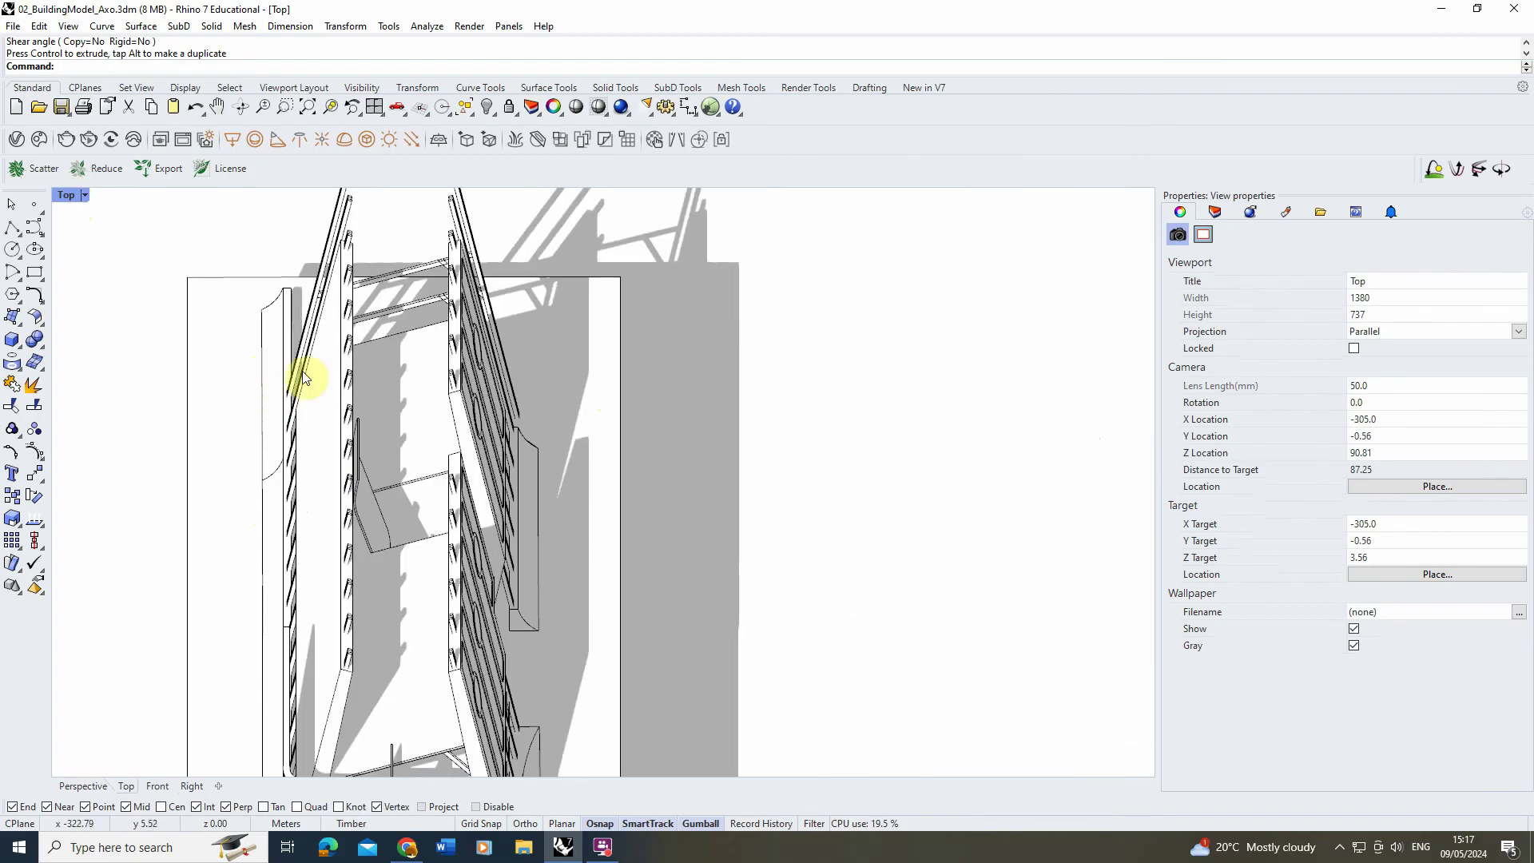
scroll(312, 351, down, 4)
scroll(879, 492, down, 2)
scroll(694, 580, up, 4)
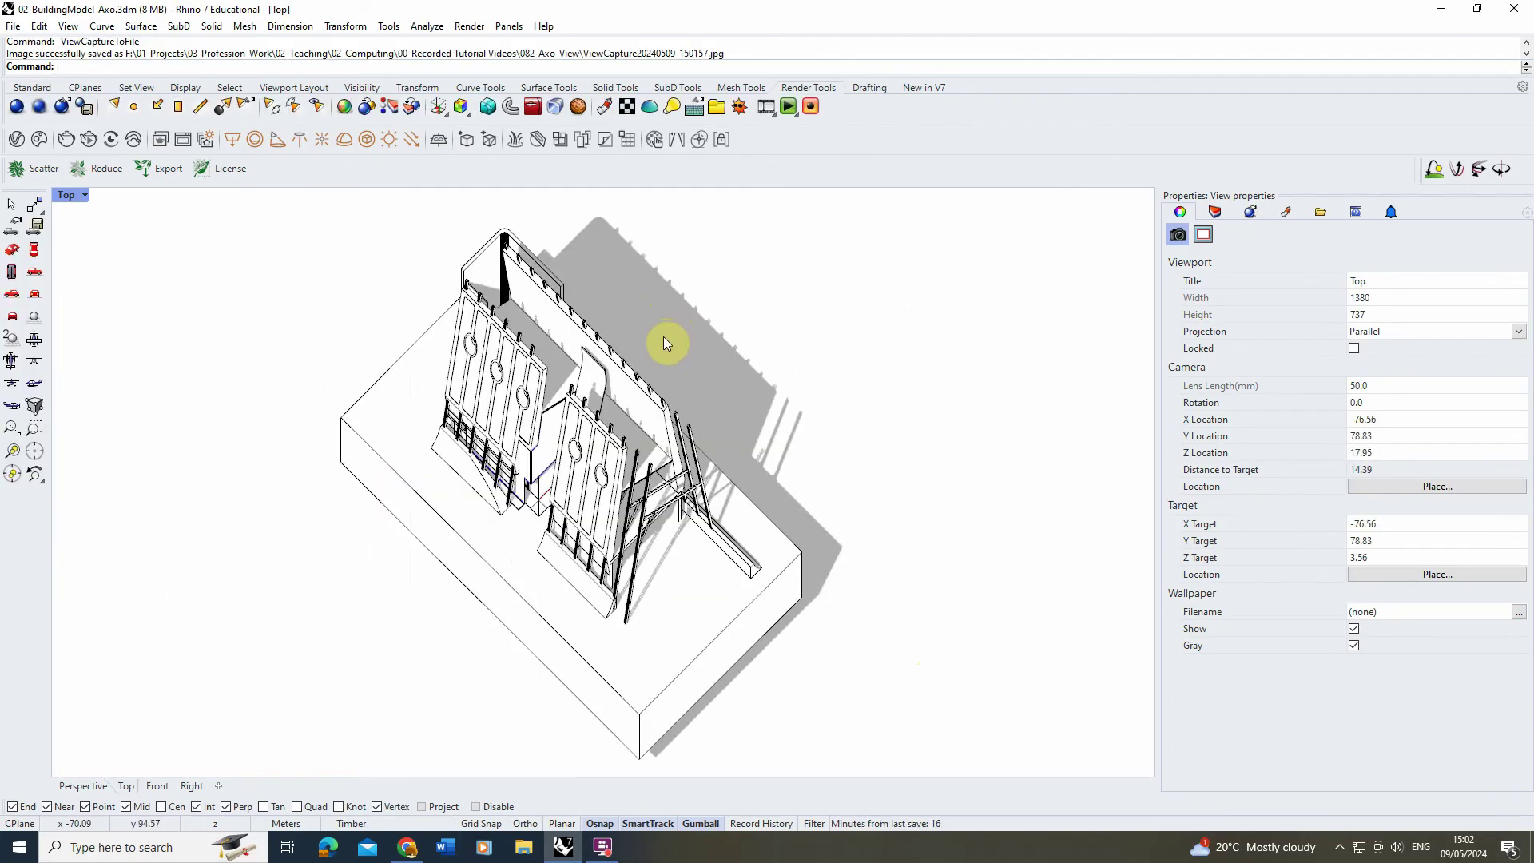
Restore the four-viewport layout and draw a horizontal clipping plane beside the sheared building in the Perspective view.
double_click(67, 196)
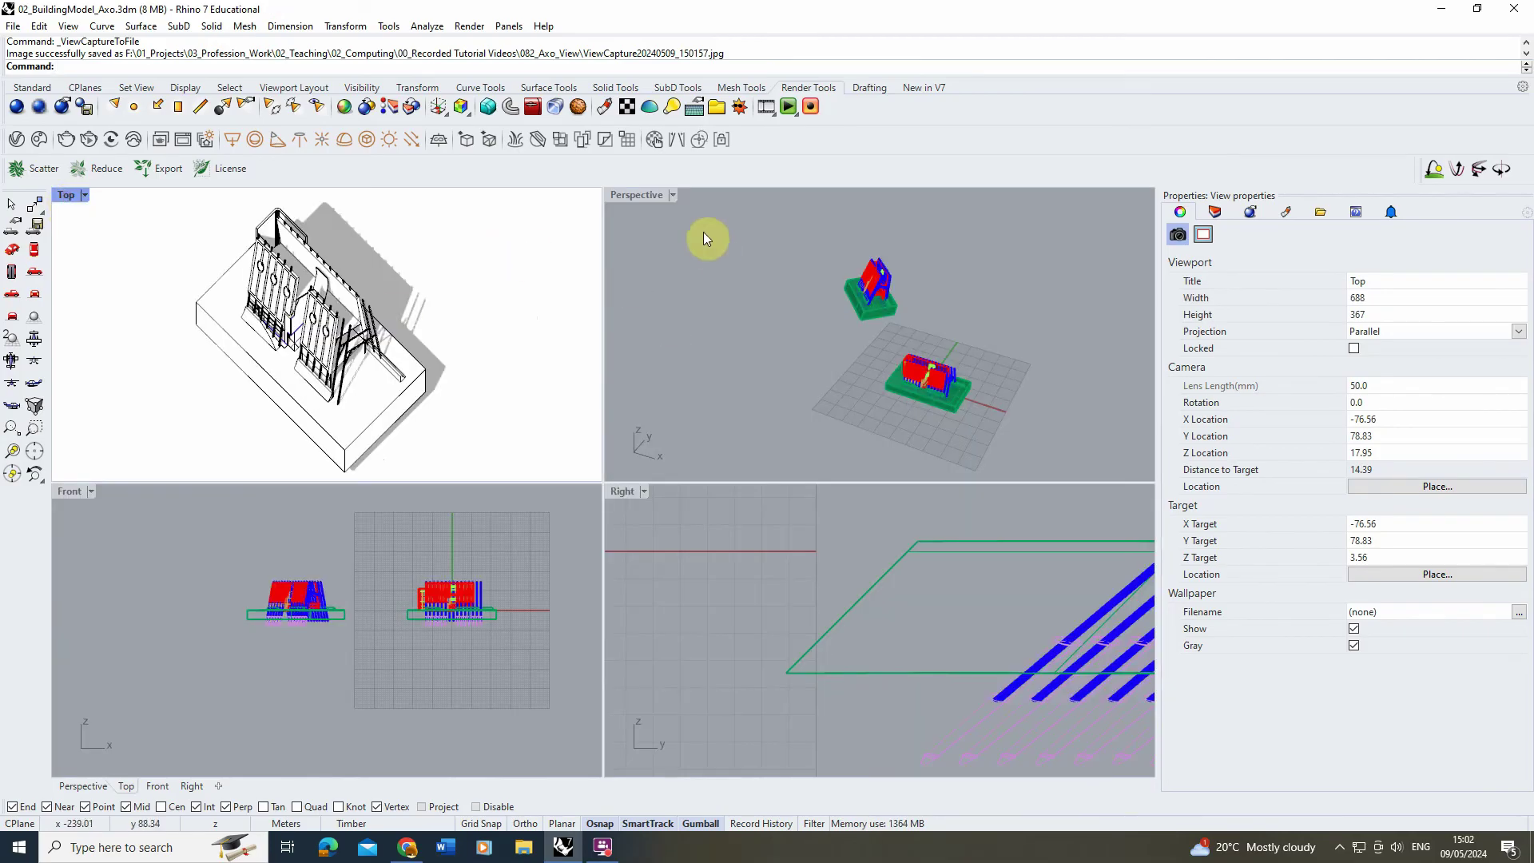
click(829, 323)
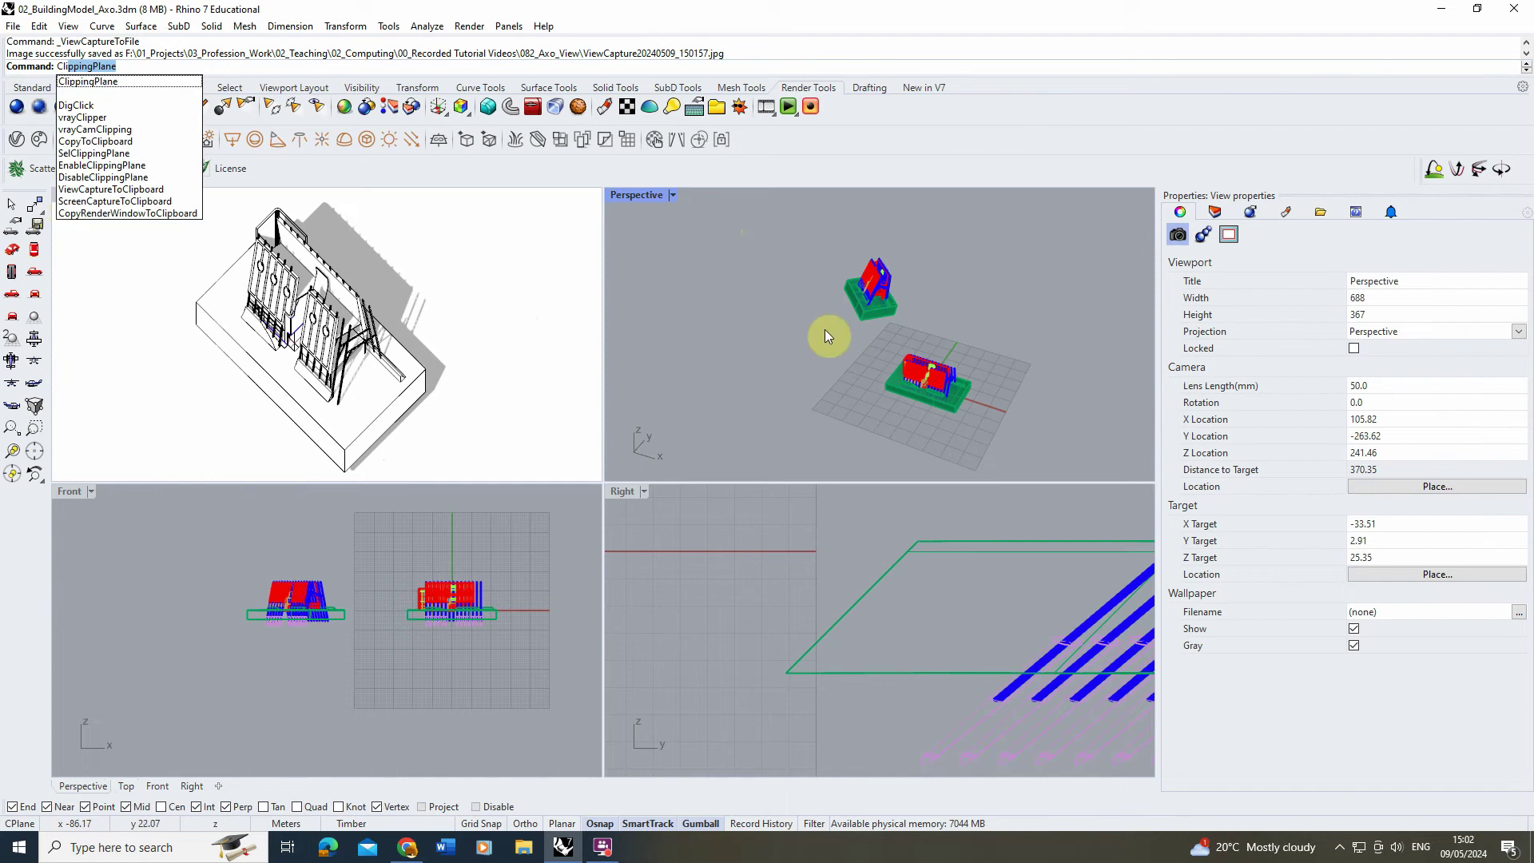
key(Return)
click(804, 330)
click(718, 347)
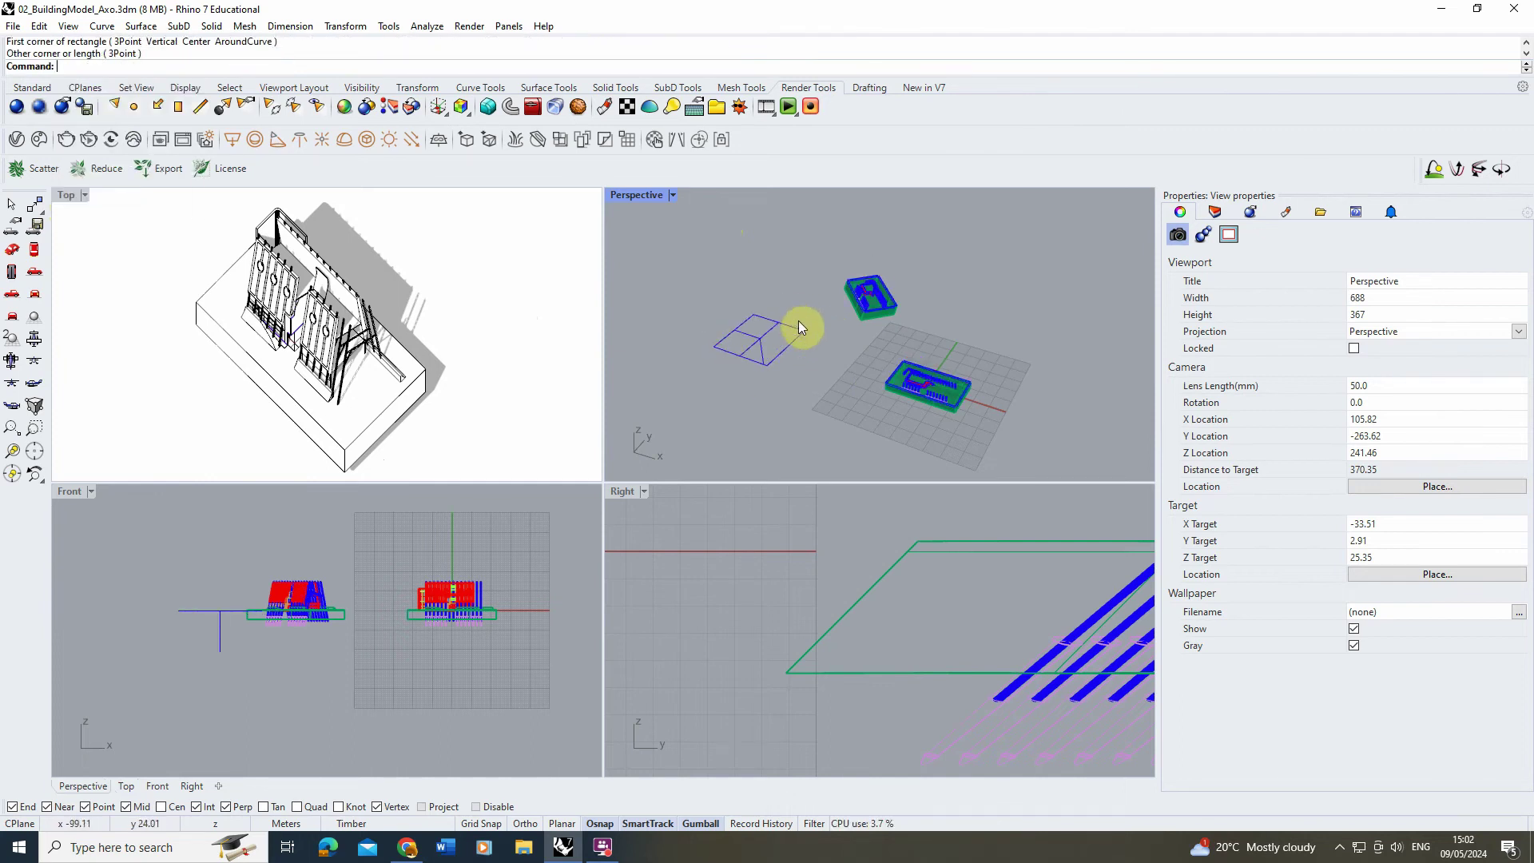
Raise the clipping plane to cut the buildings partway up, and enable its clipping in the Top view.
scroll(798, 321, up, 8)
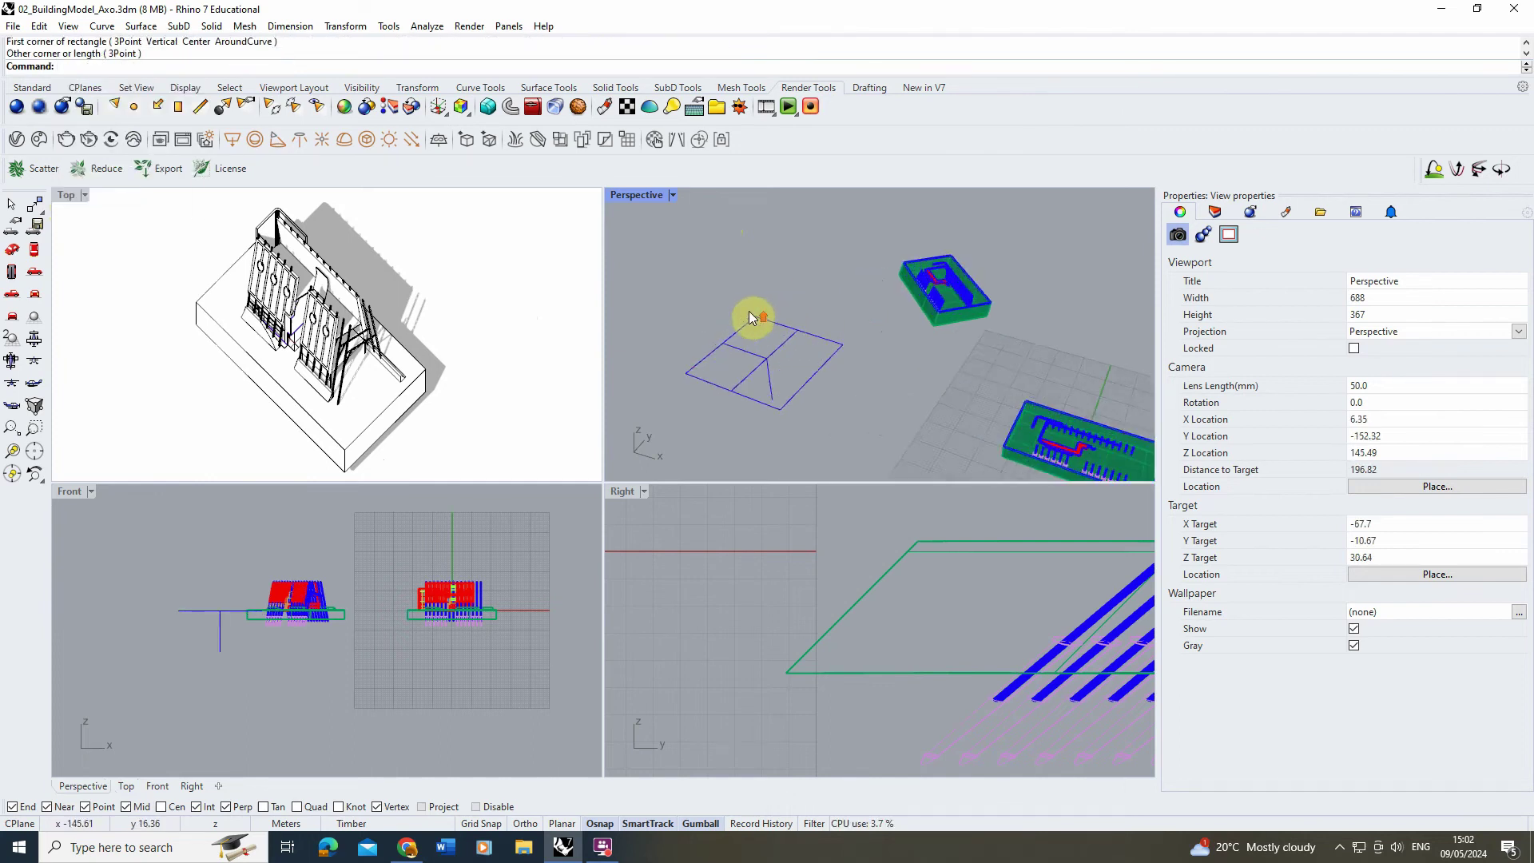
click(779, 369)
drag(760, 349, 760, 330)
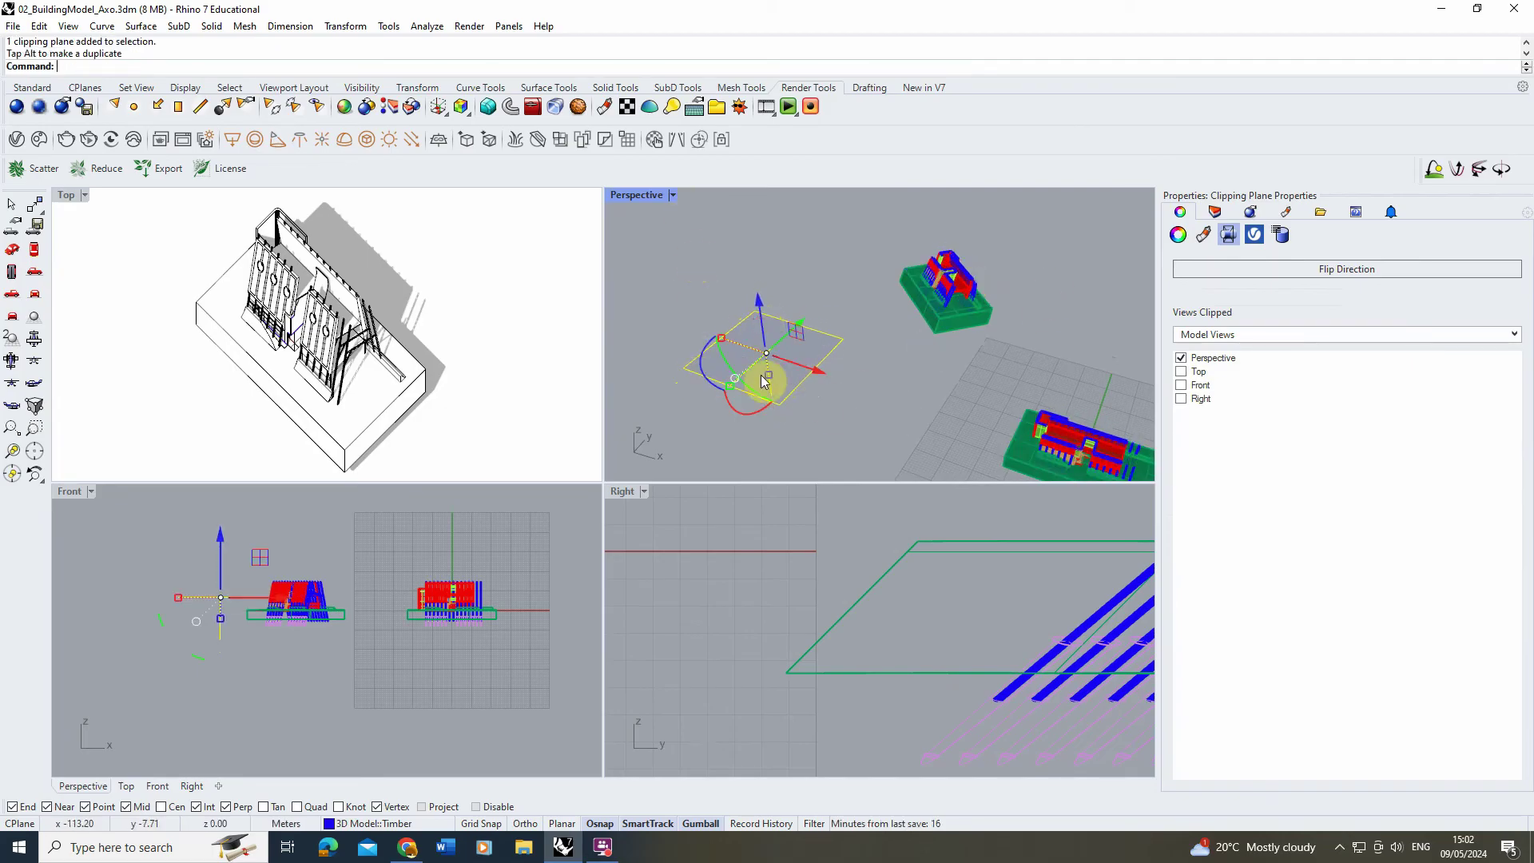
mouse_move(760, 373)
right_down()
mouse_move(784, 301)
mouse_move(754, 349)
right_up()
drag(754, 349, 759, 247)
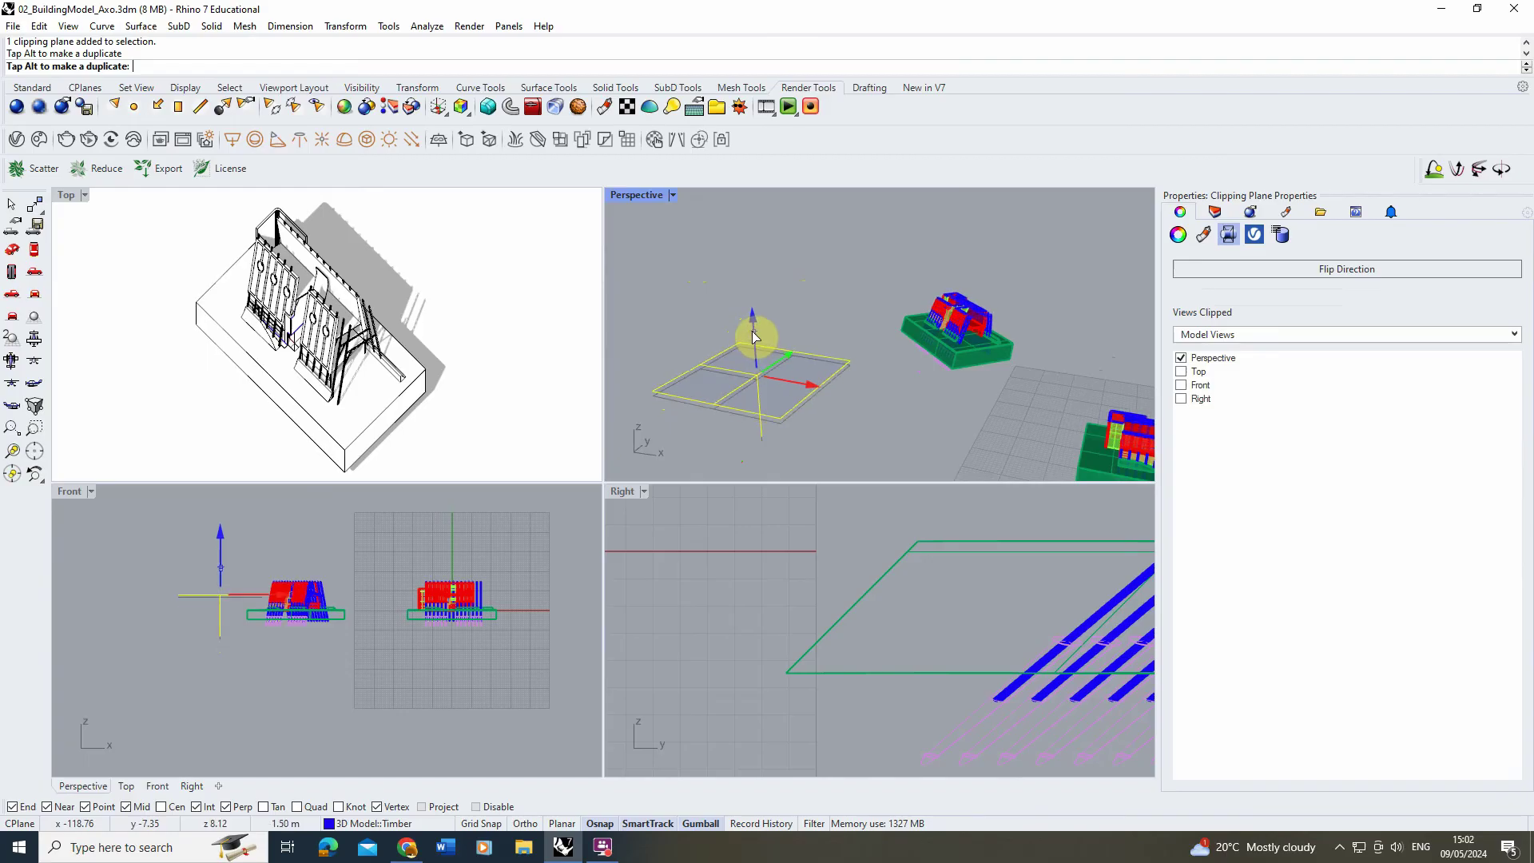
click(1181, 371)
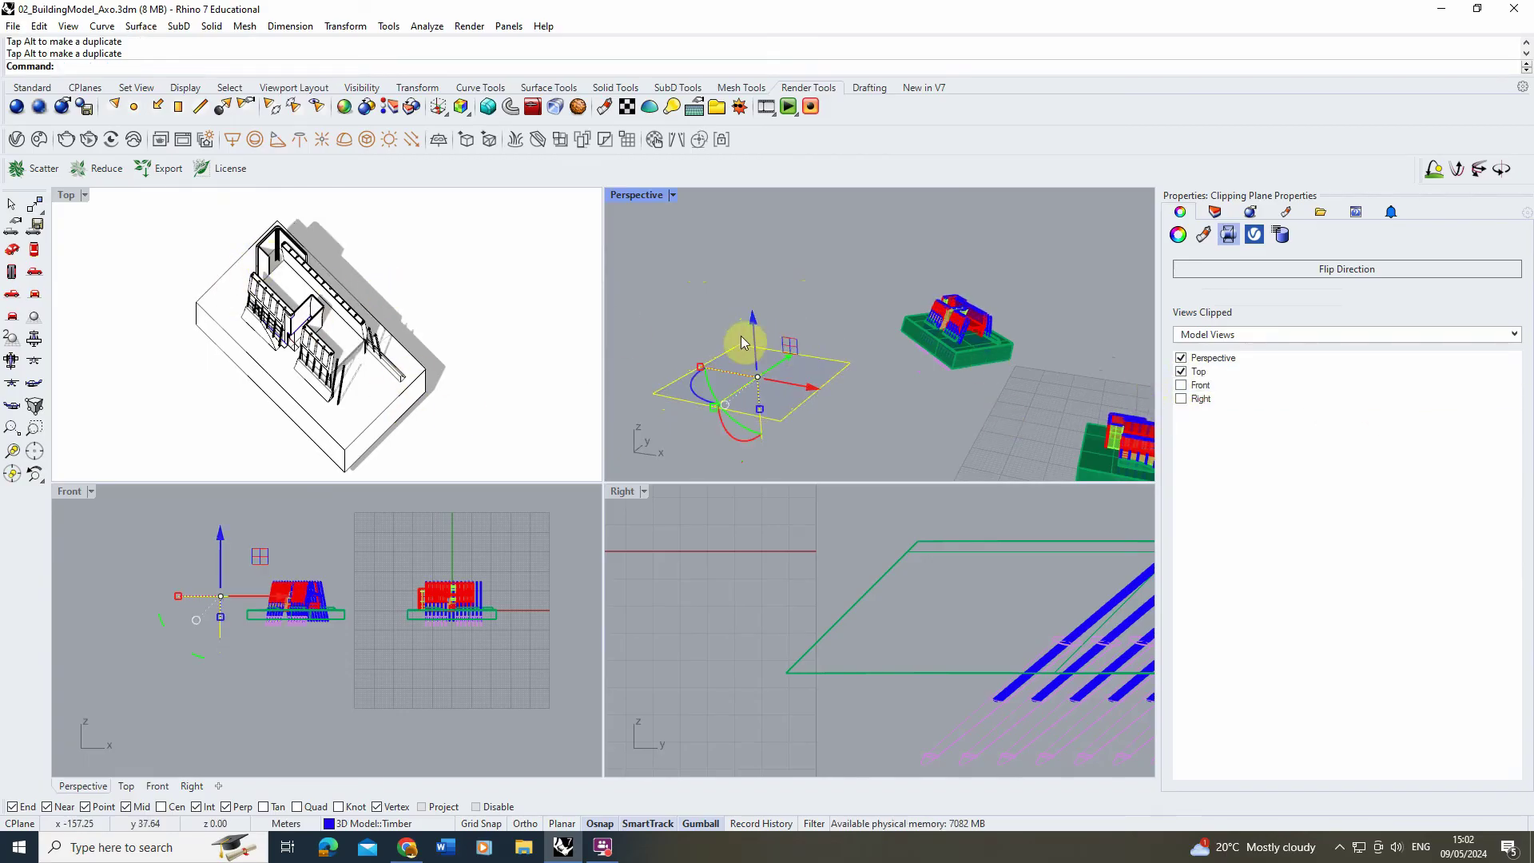
Turn the clipping plane vertical to section the sheared building, and restrict its clipping to the Top view.
drag(743, 342, 917, 414)
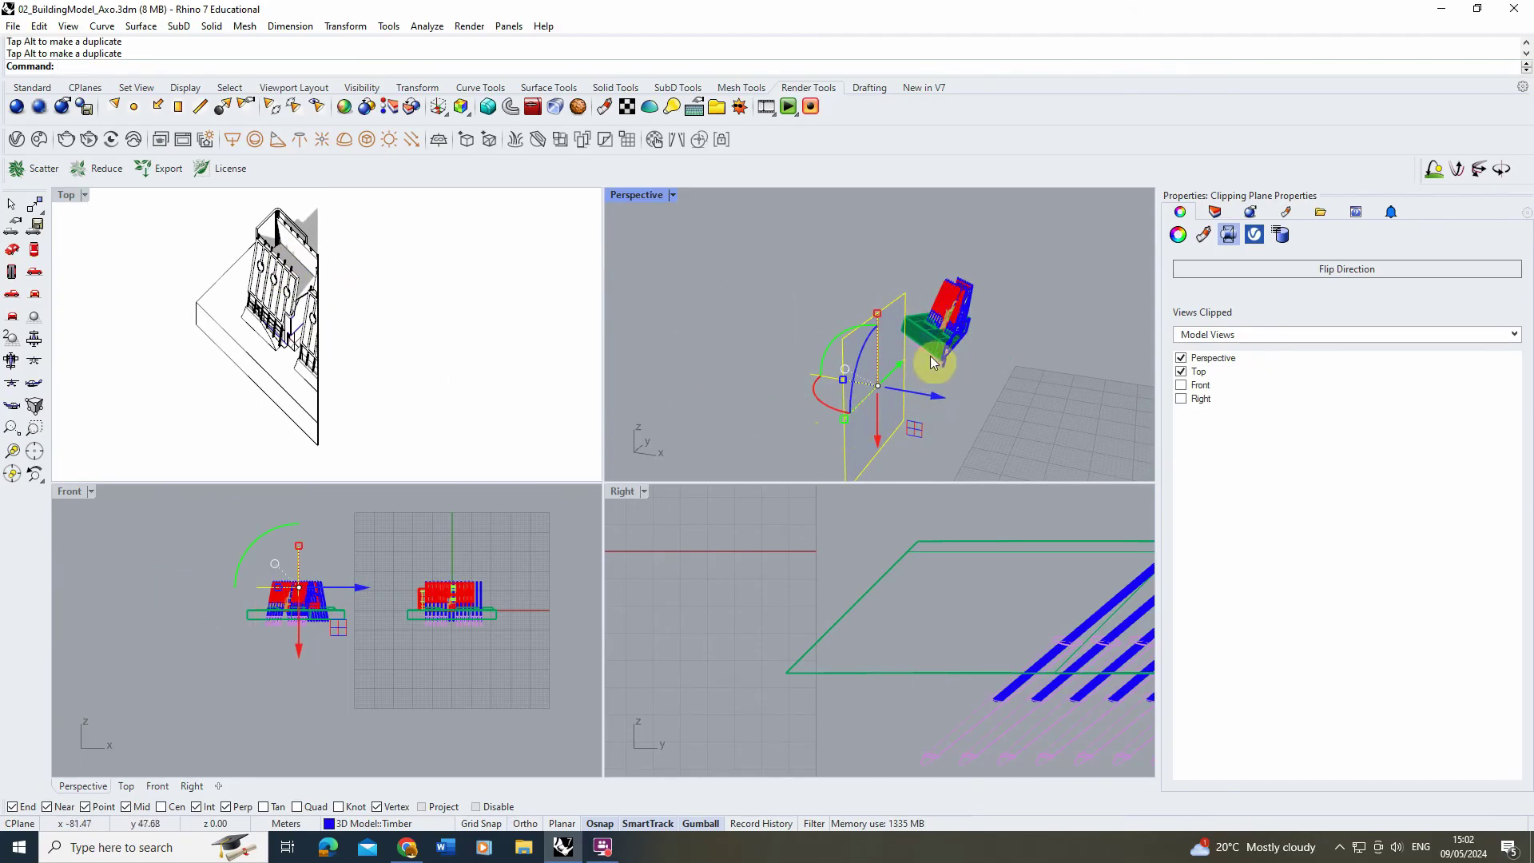
right_drag(924, 353, 829, 310)
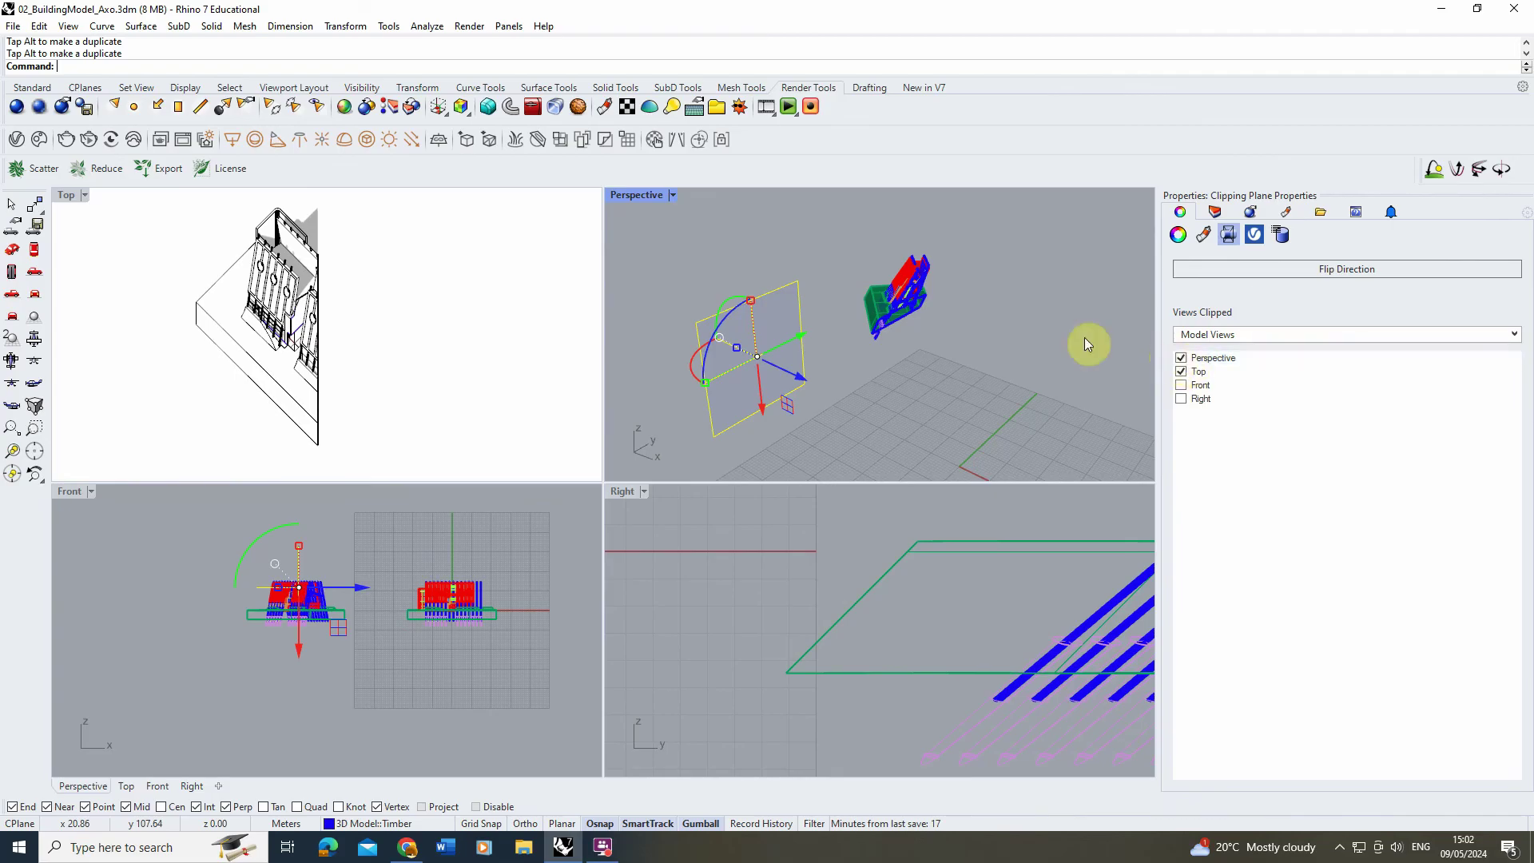
click(1181, 370)
click(1180, 357)
click(1180, 372)
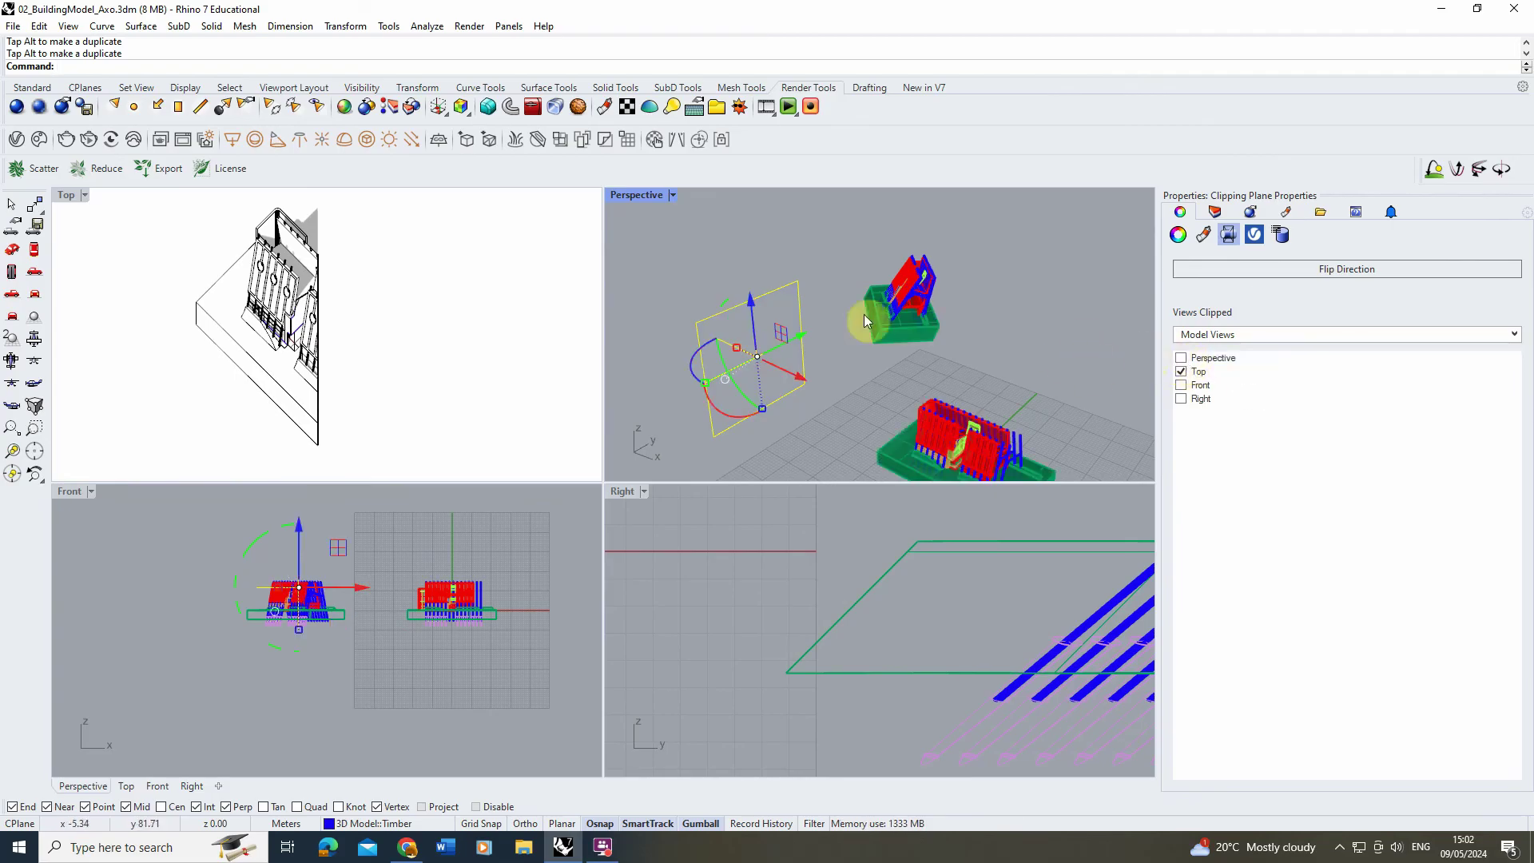
Move the vertical clipping plane from its bottom corner to the bottom corner of the sheared building's base.
click(30, 90)
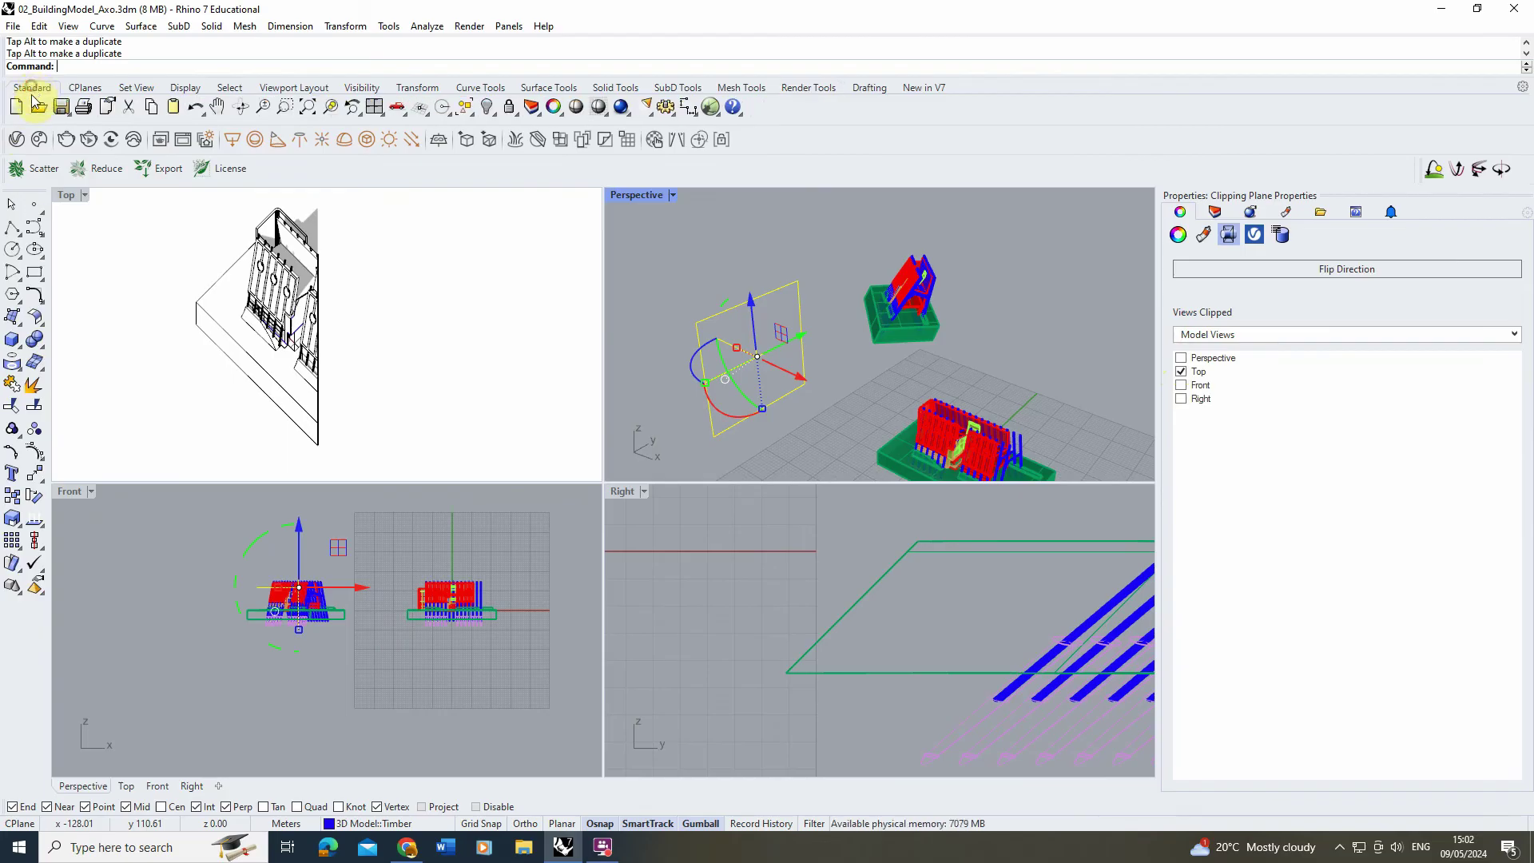
click(33, 479)
click(806, 393)
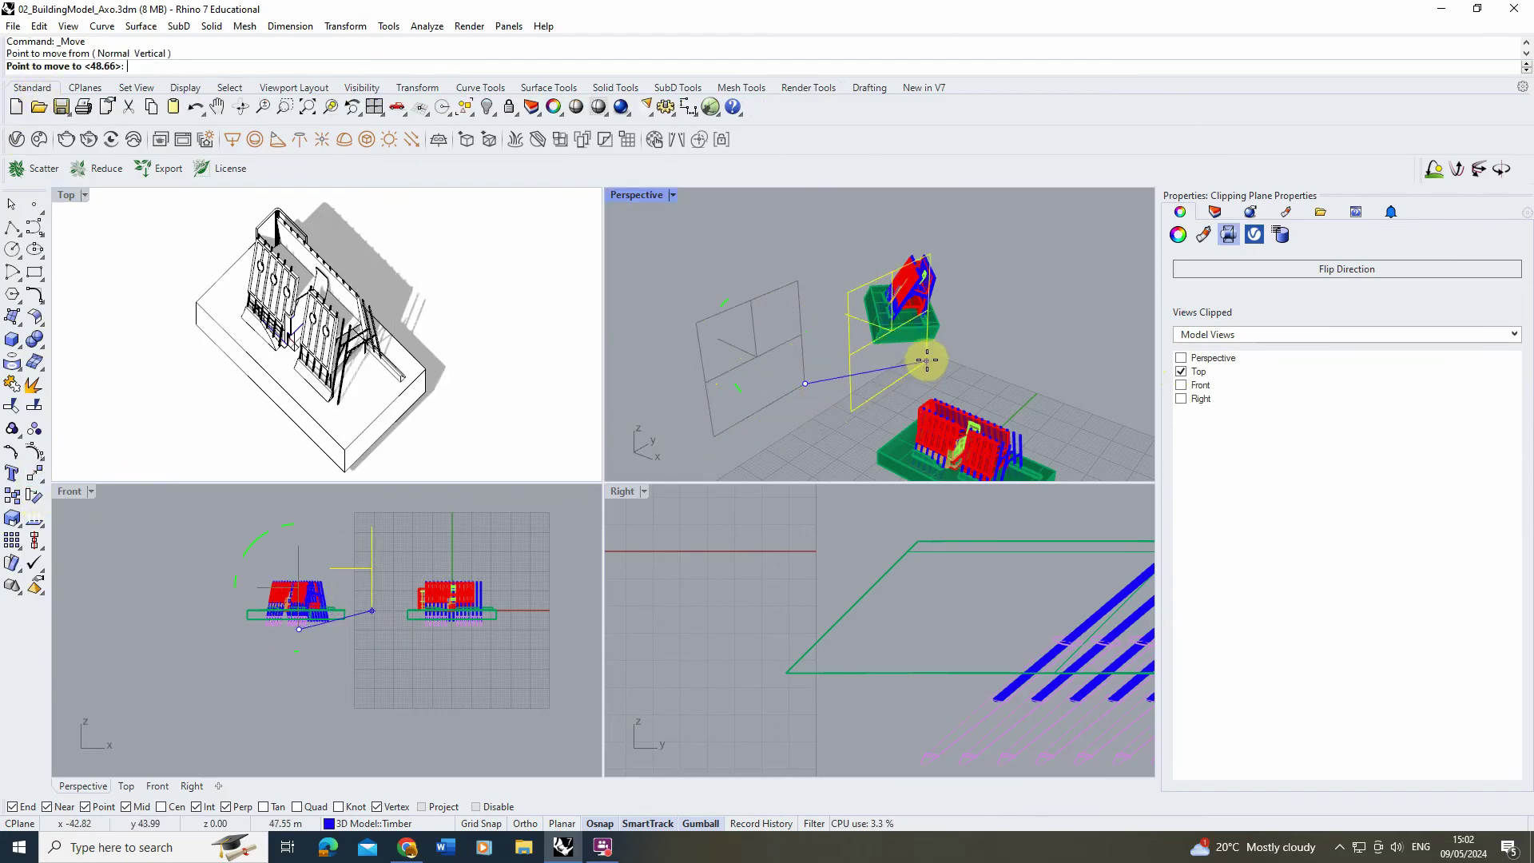
click(926, 339)
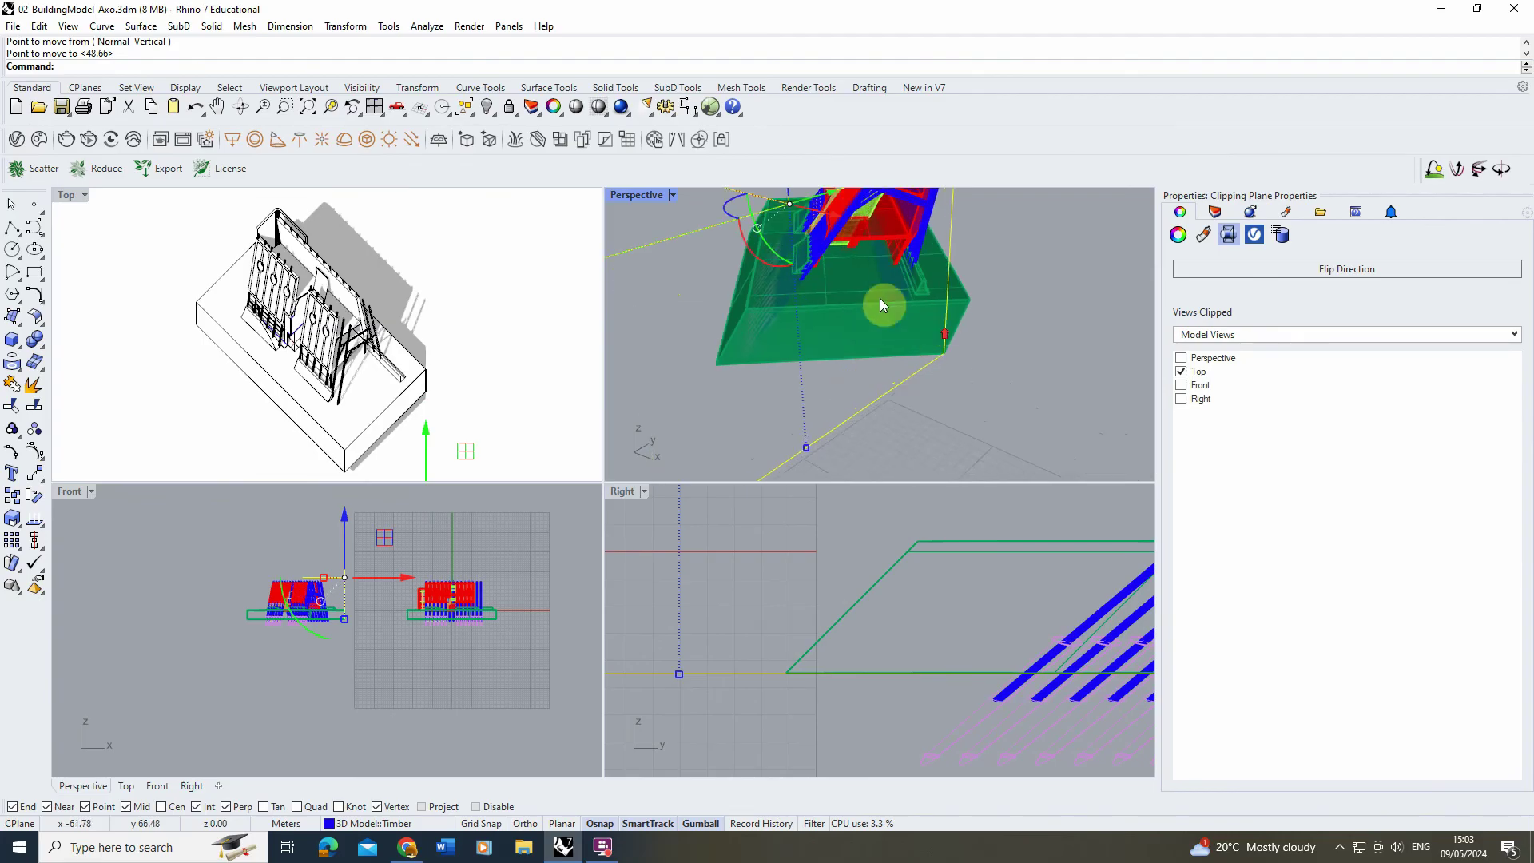
Rotate the clipping plane about the base's bottom corner to align it with the short end of the sheared building's base.
scroll(837, 336, down, 4)
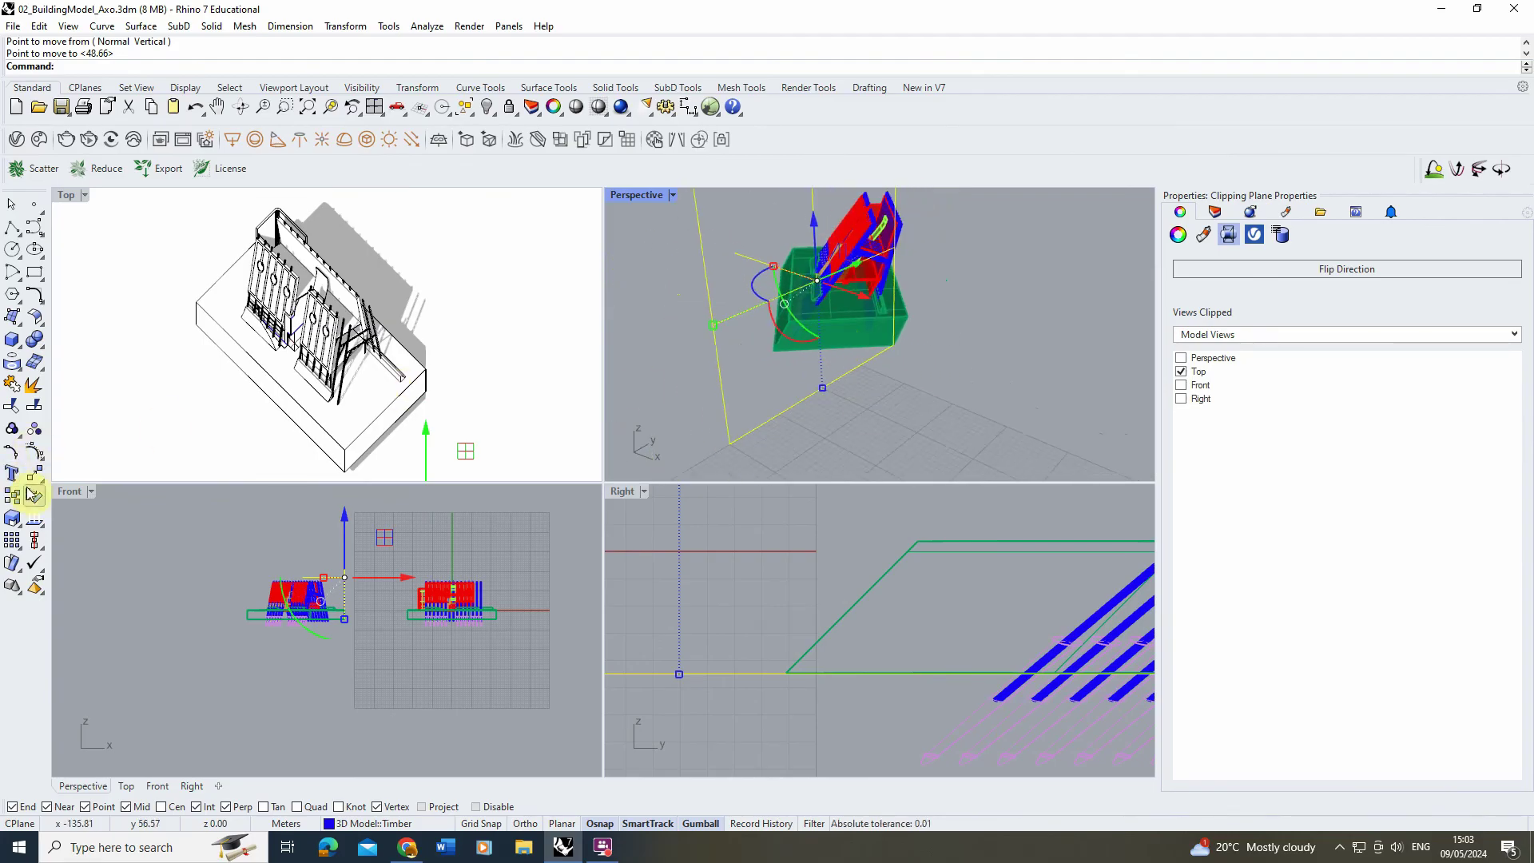
right_drag(869, 388, 759, 357)
click(759, 356)
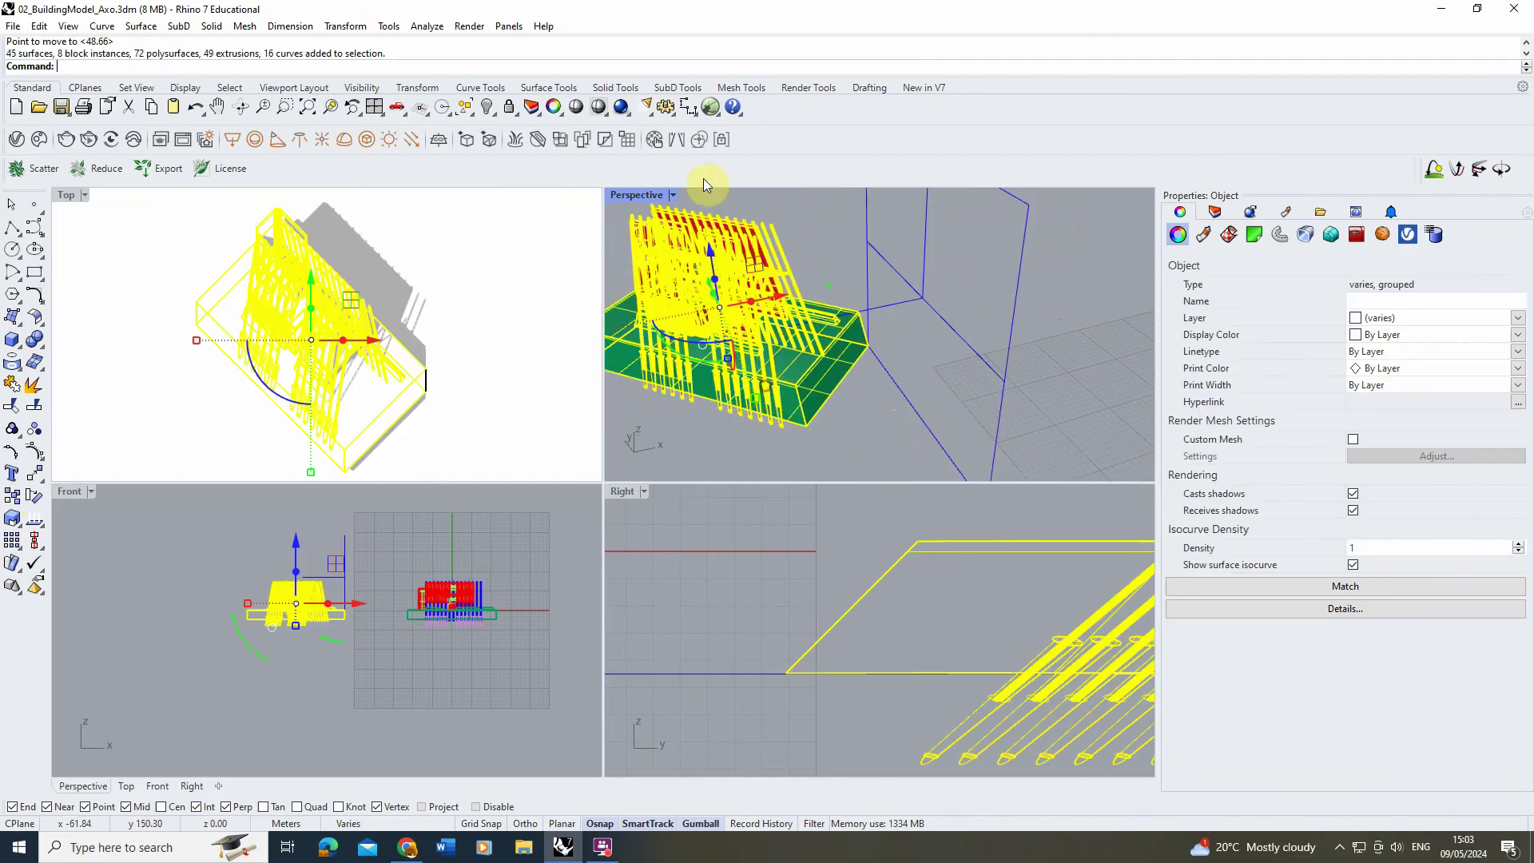
click(332, 114)
click(929, 249)
scroll(967, 351, up, 5)
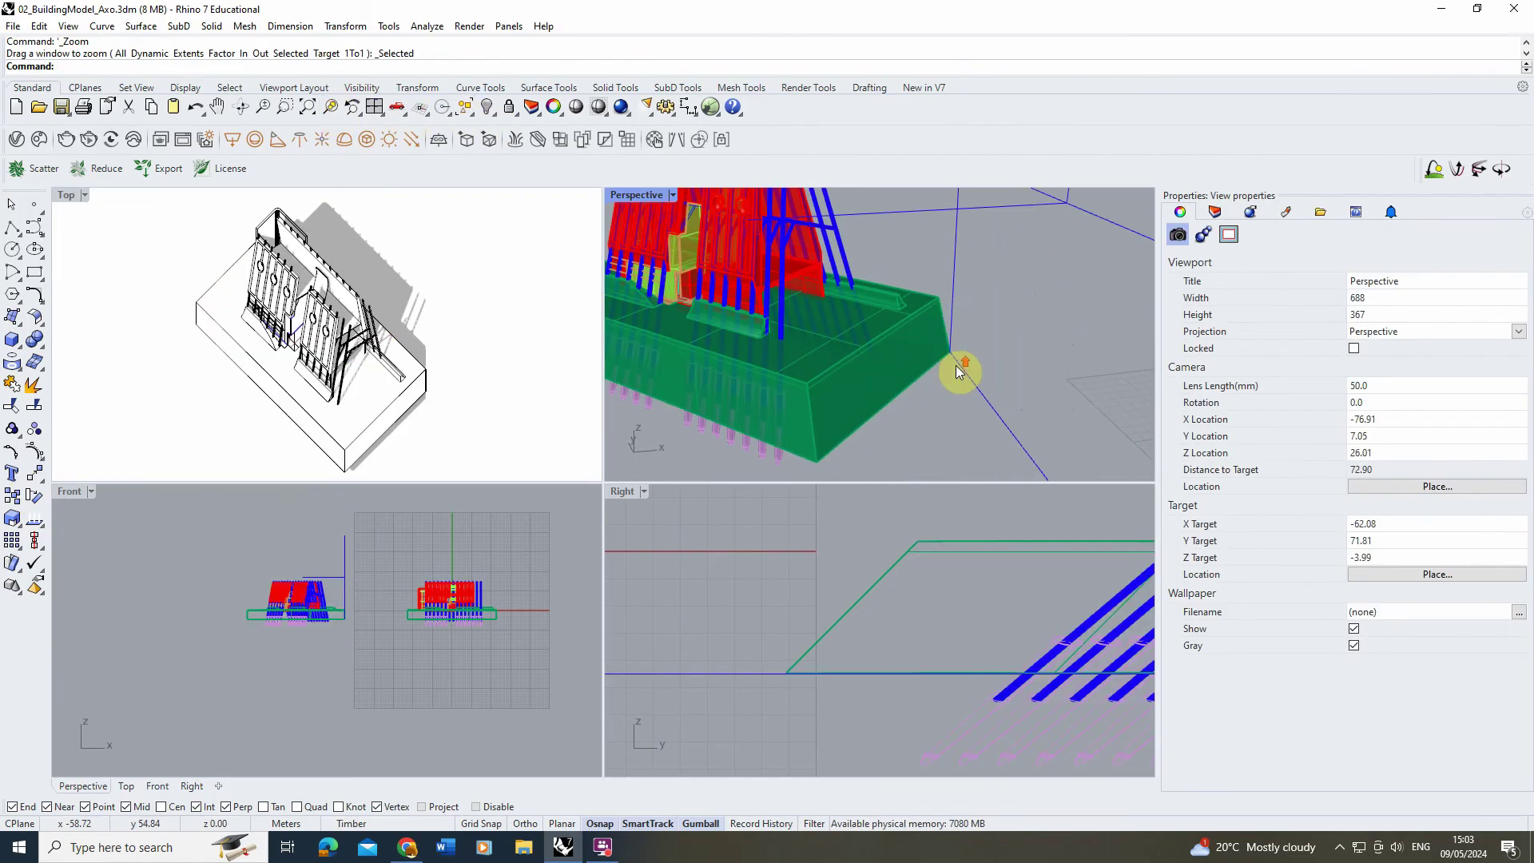
click(959, 362)
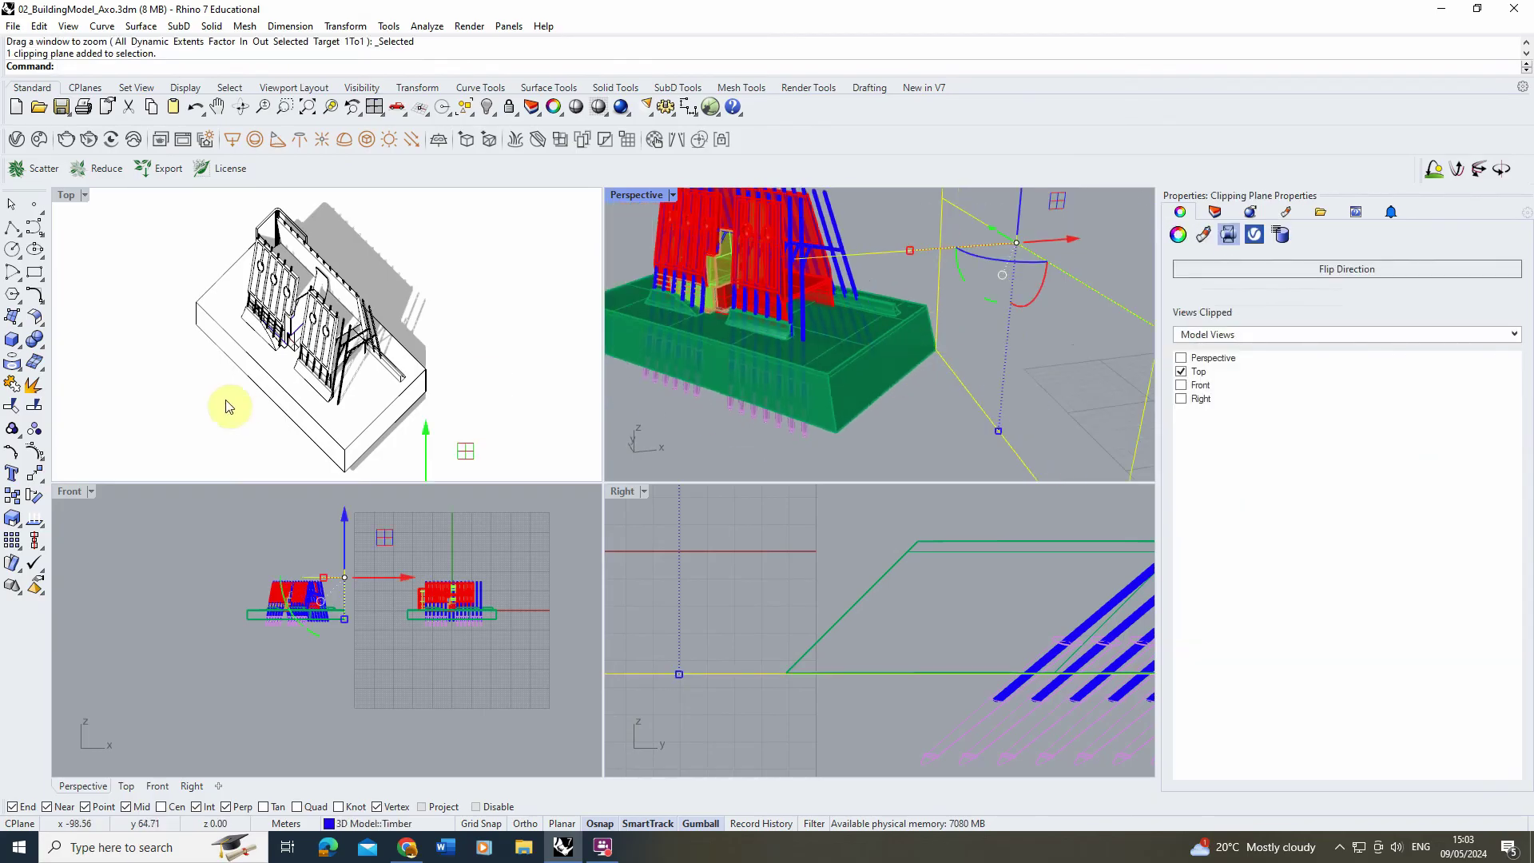
click(32, 502)
click(935, 349)
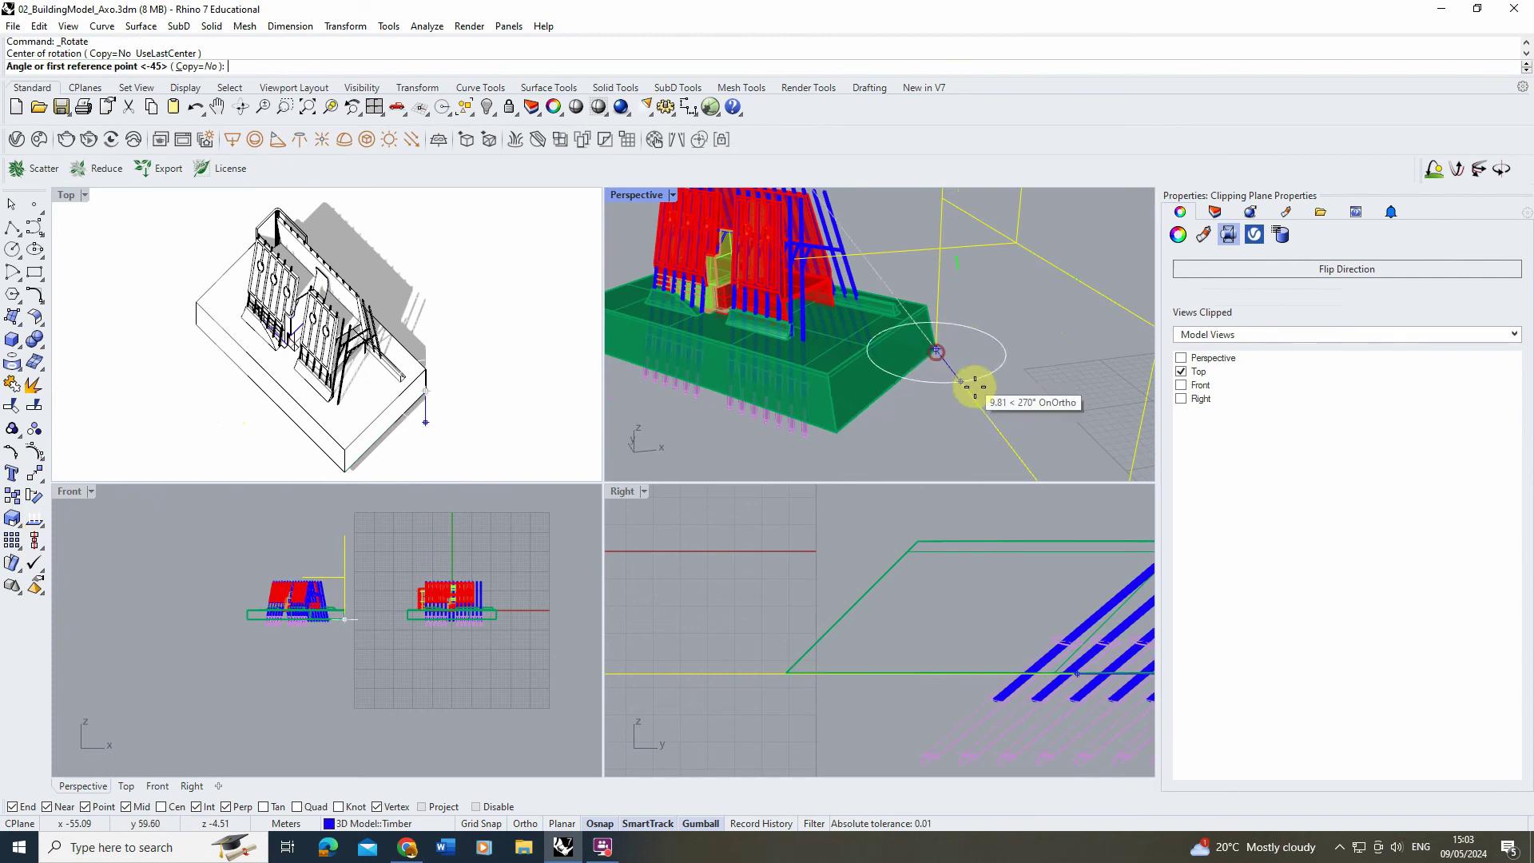
click(995, 421)
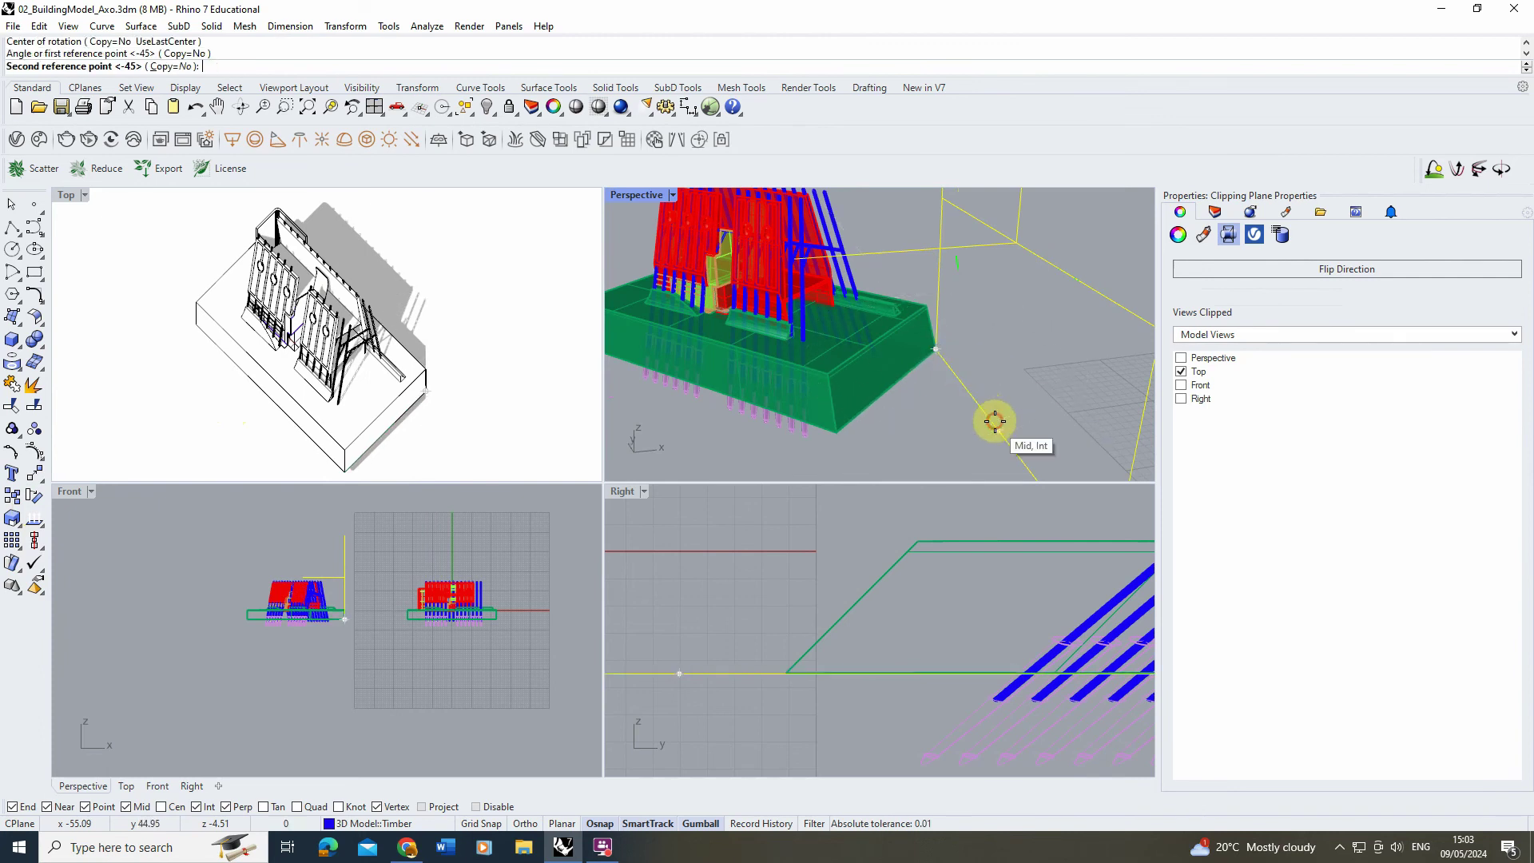
click(873, 411)
Rotate the clipping plane in 3D about the bottom edge of the base's short end, tilting it from vertical to match the sheared end face.
right_drag(929, 343, 899, 356)
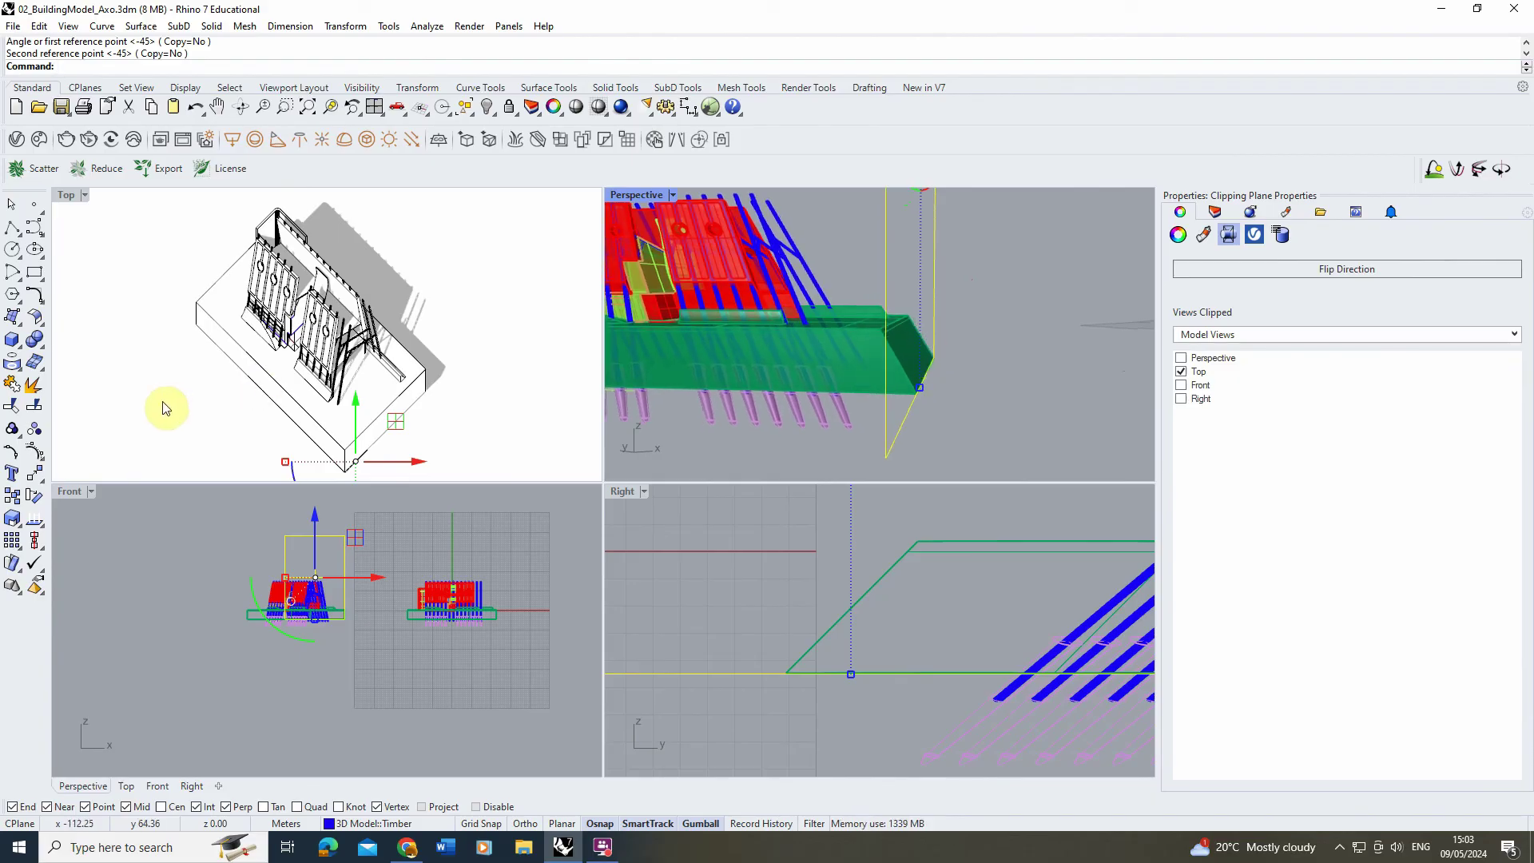
right_click(38, 506)
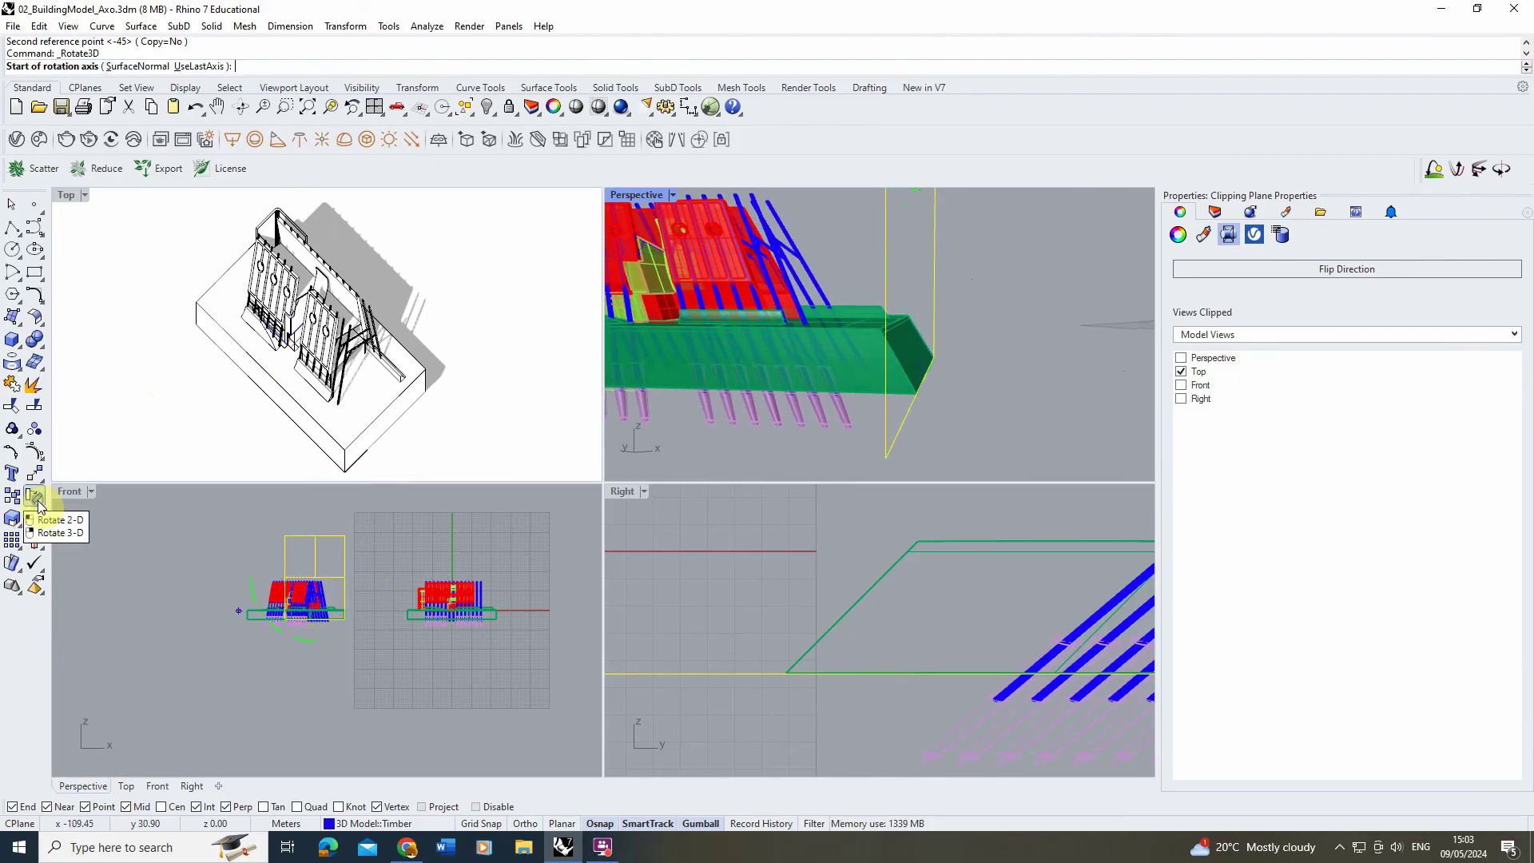
right_drag(815, 367, 823, 364)
scroll(822, 364, up, 5)
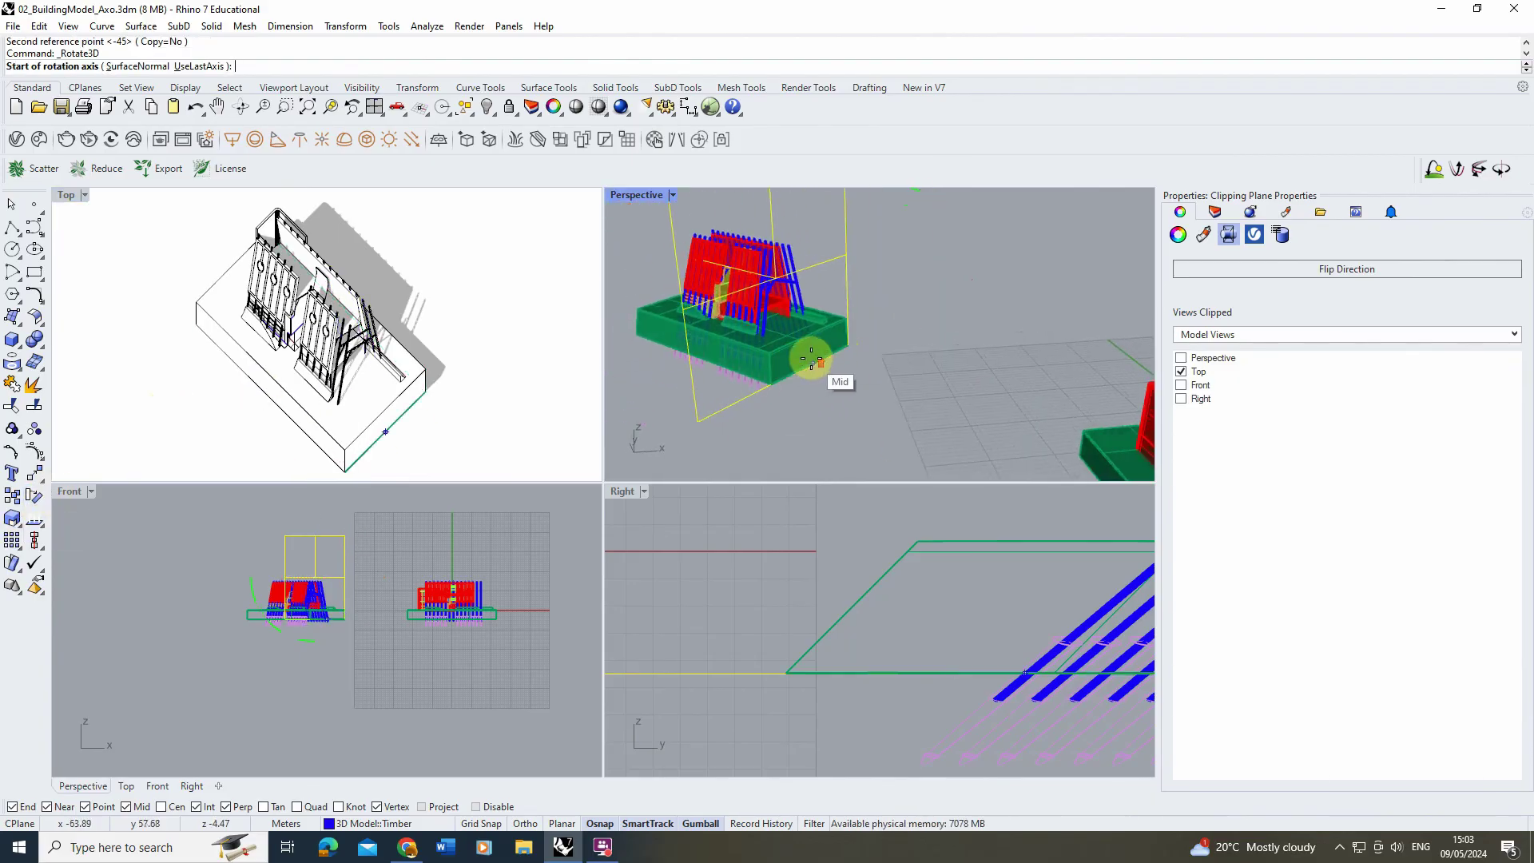
click(871, 338)
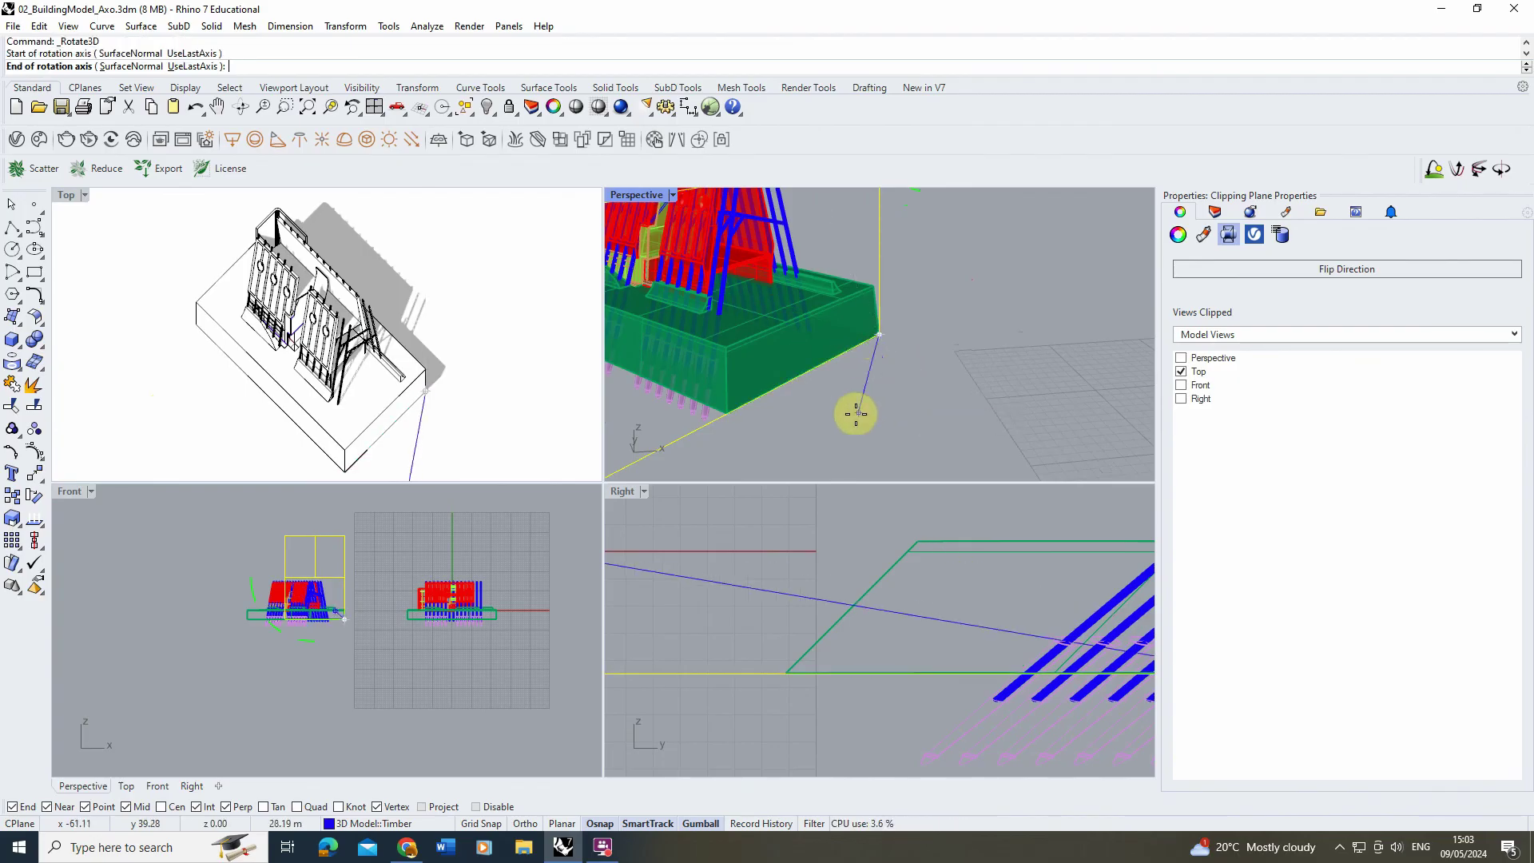
click(734, 415)
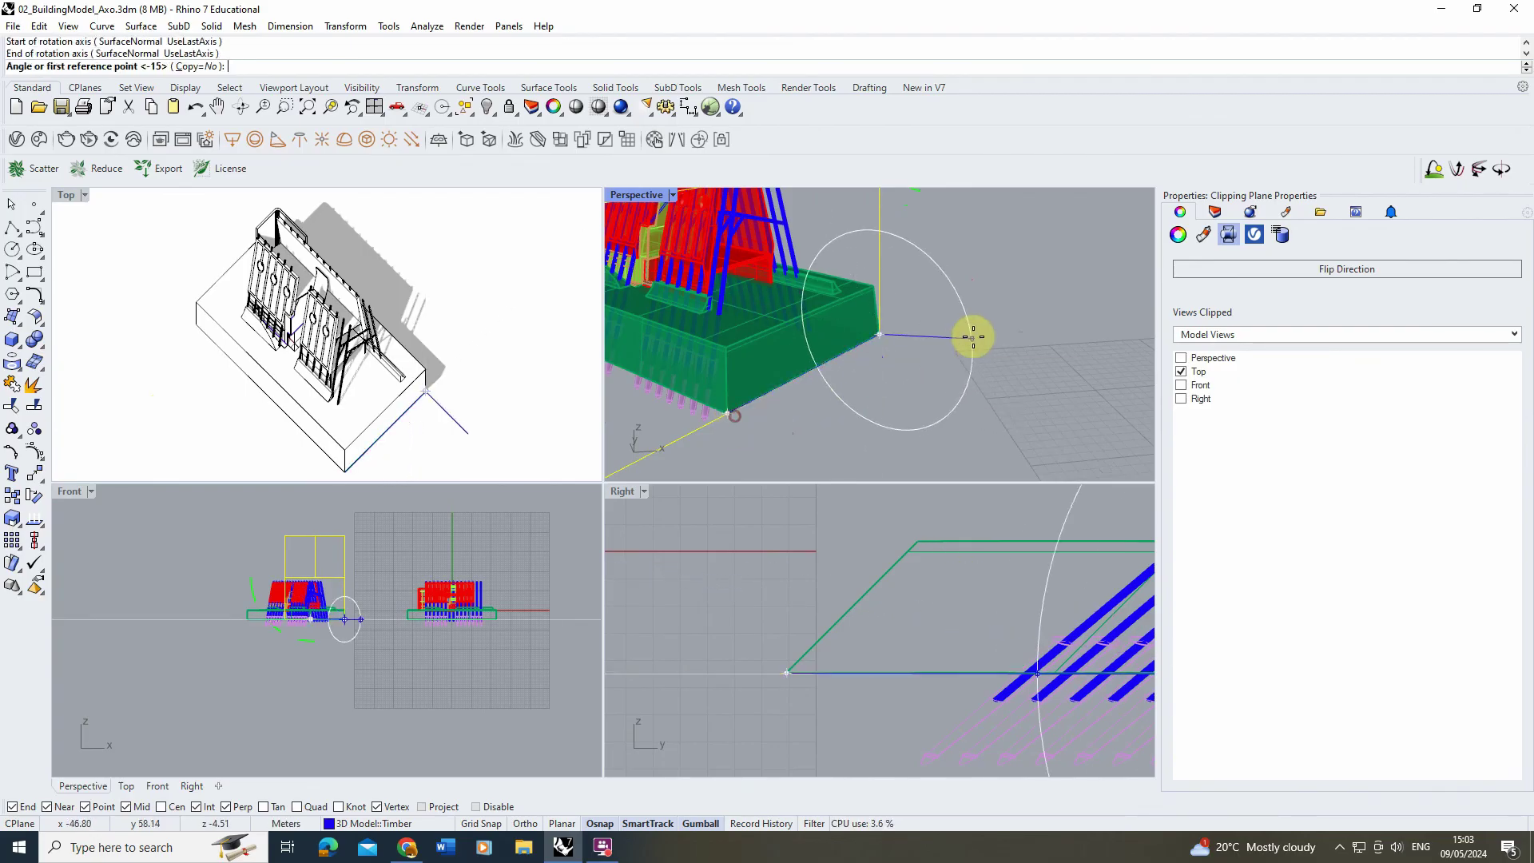
scroll(972, 332, down, 5)
scroll(934, 255, up, 5)
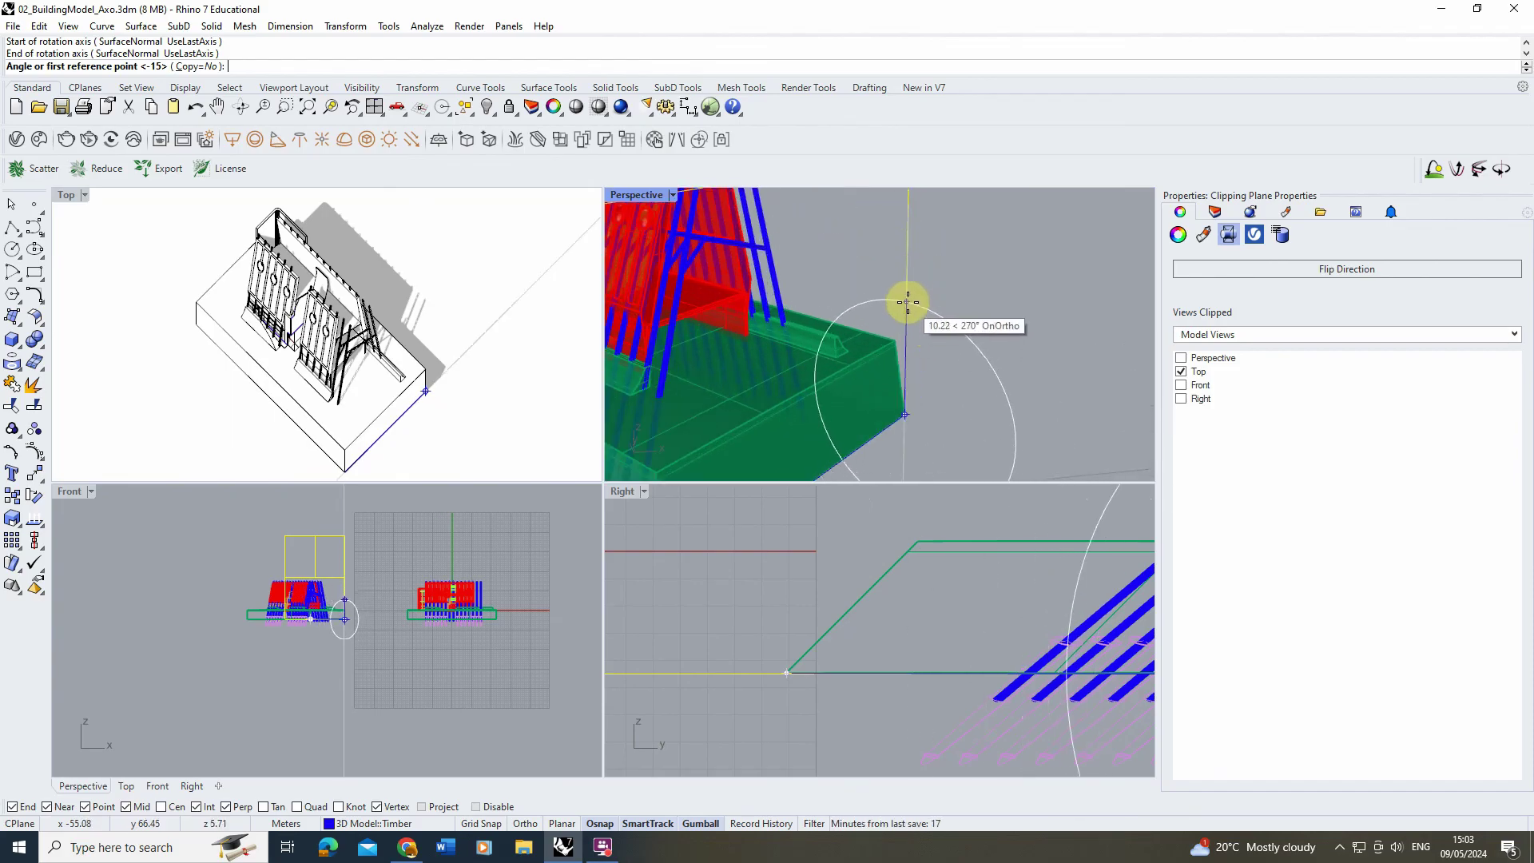
click(906, 301)
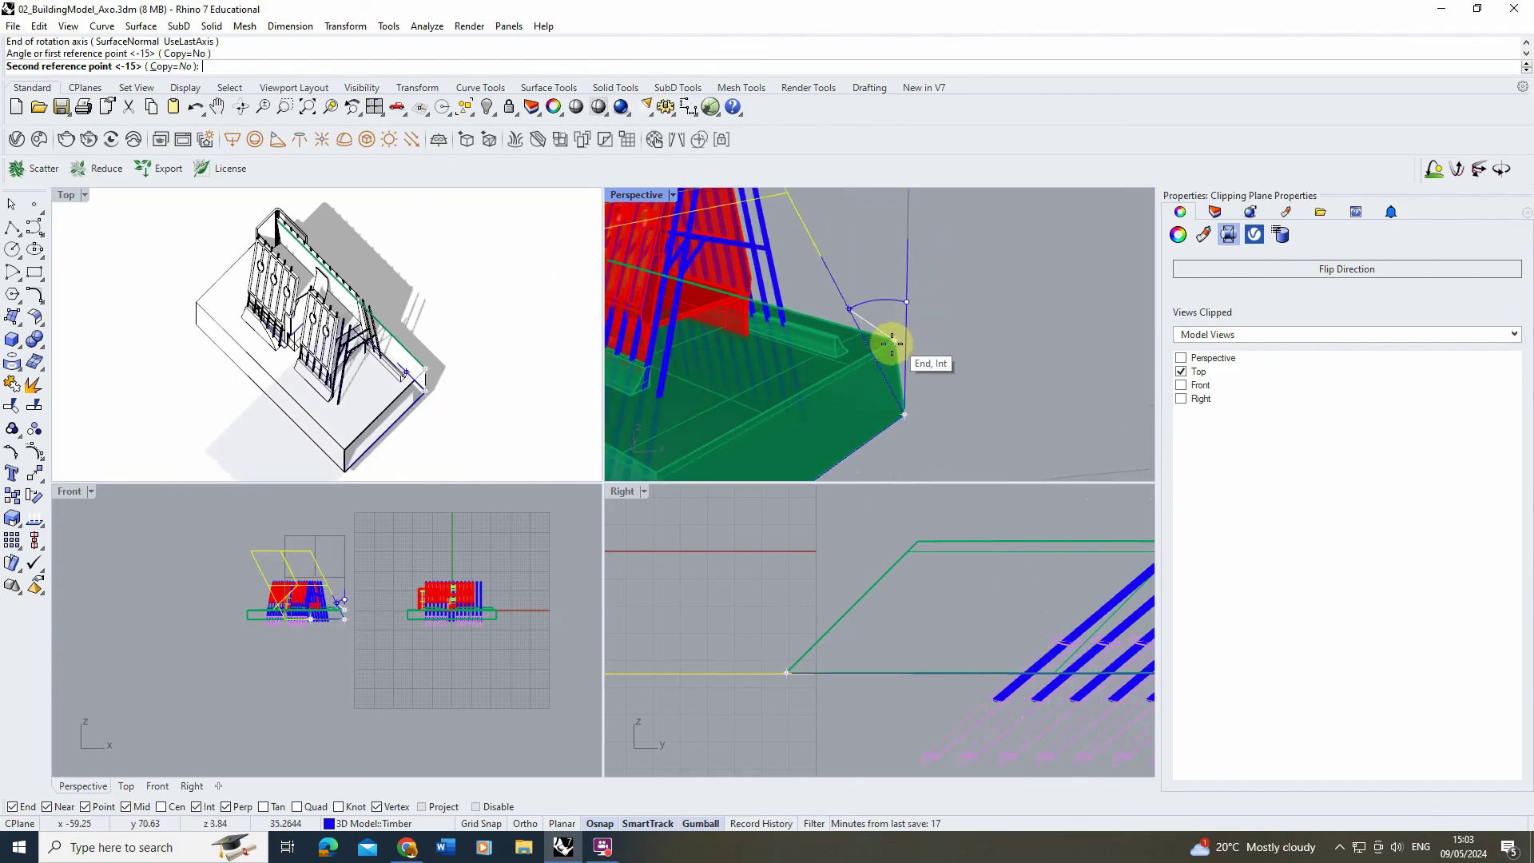
click(893, 340)
scroll(879, 335, down, 5)
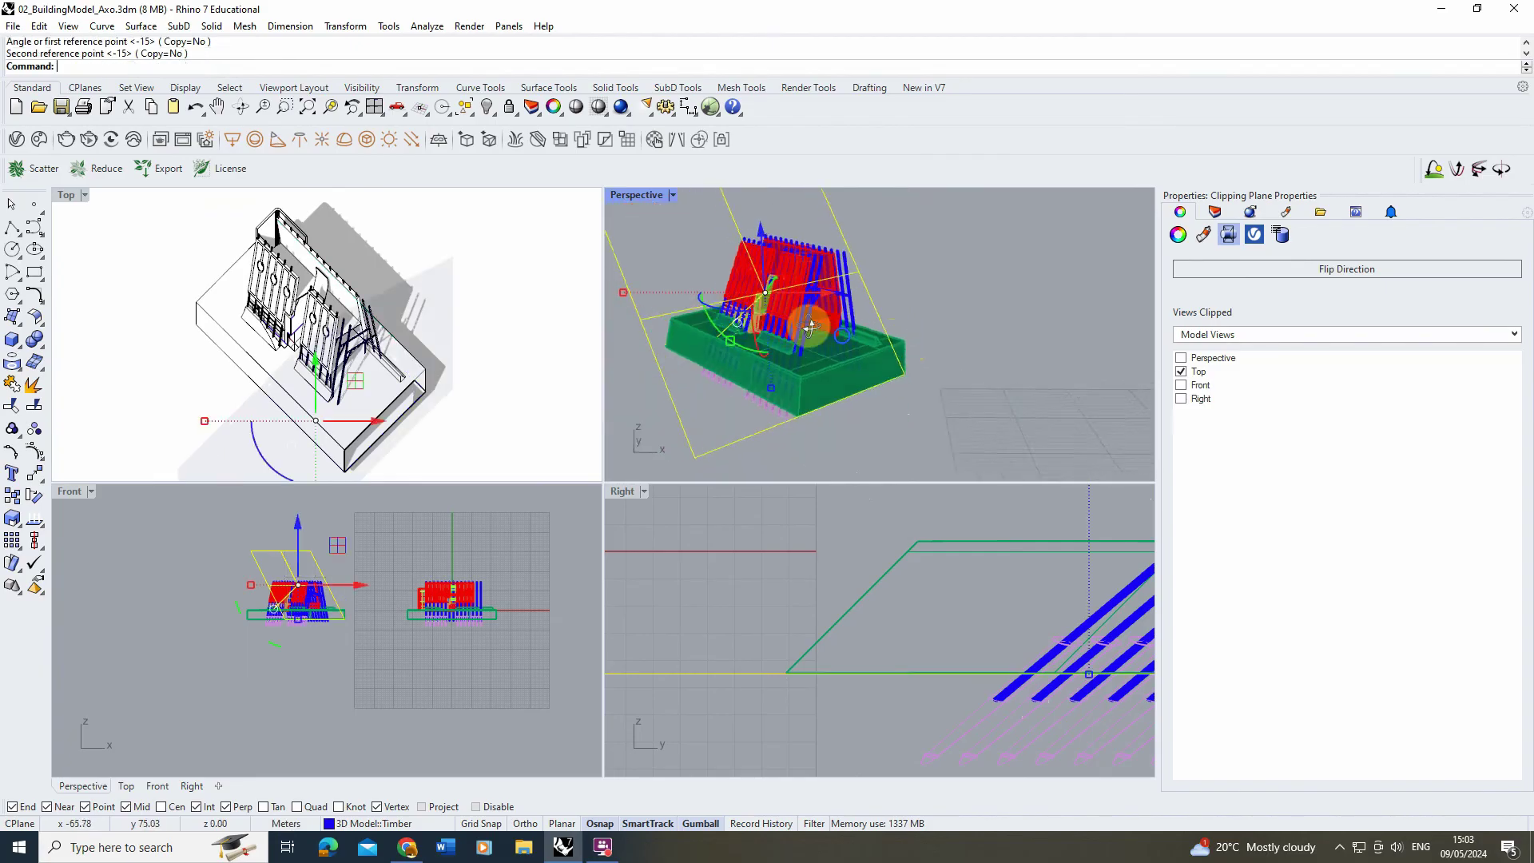
Move the tilted clipping plane along the X axis into the sheared building to section it partway along its length.
right_drag(838, 341, 884, 331)
drag(885, 331, 360, 342)
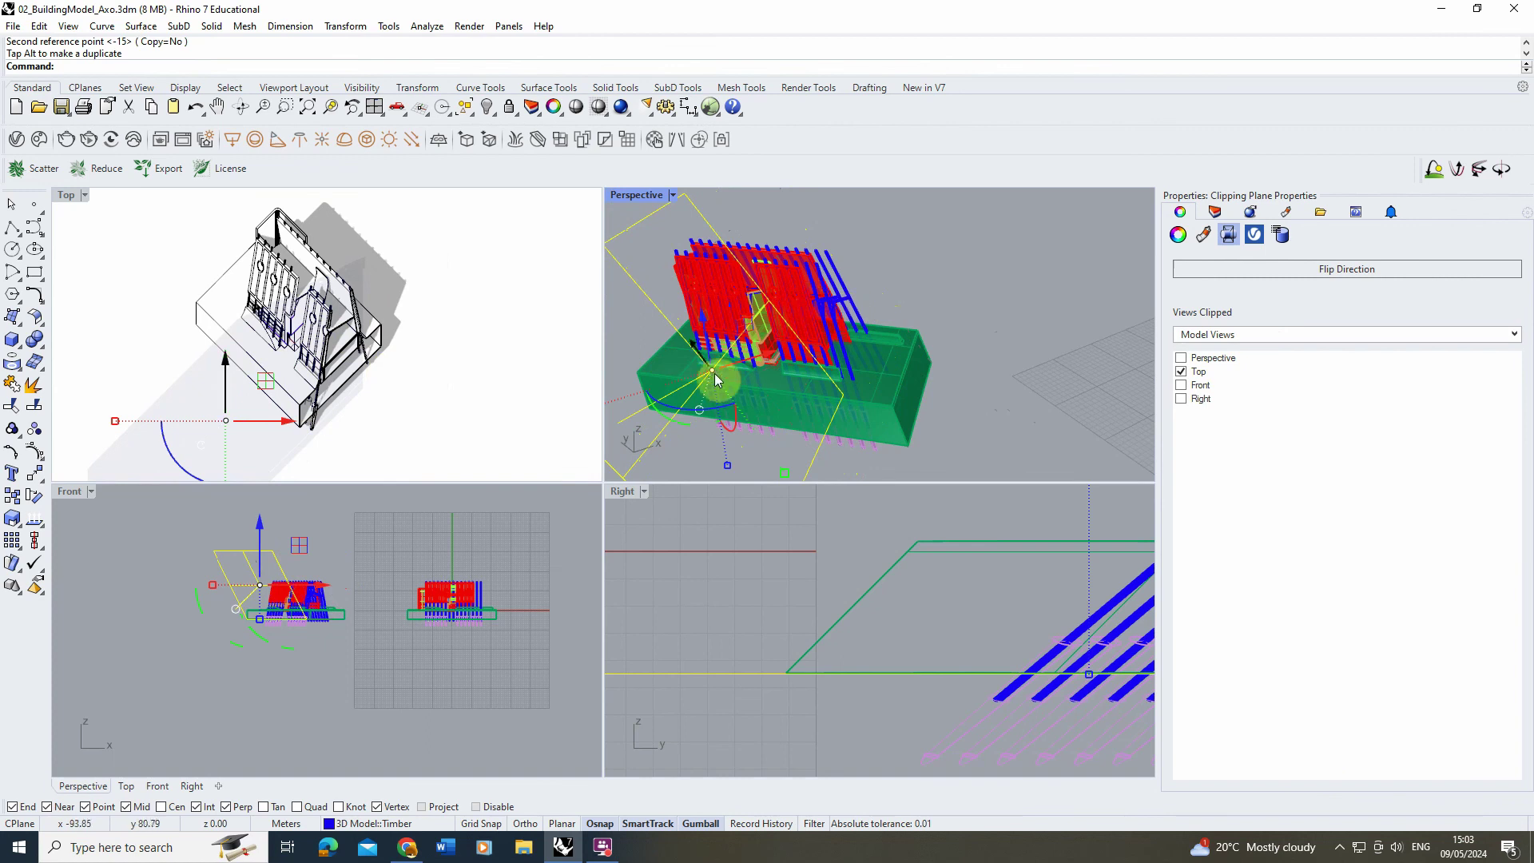
drag(717, 372, 613, 371)
scroll(295, 278, down, 3)
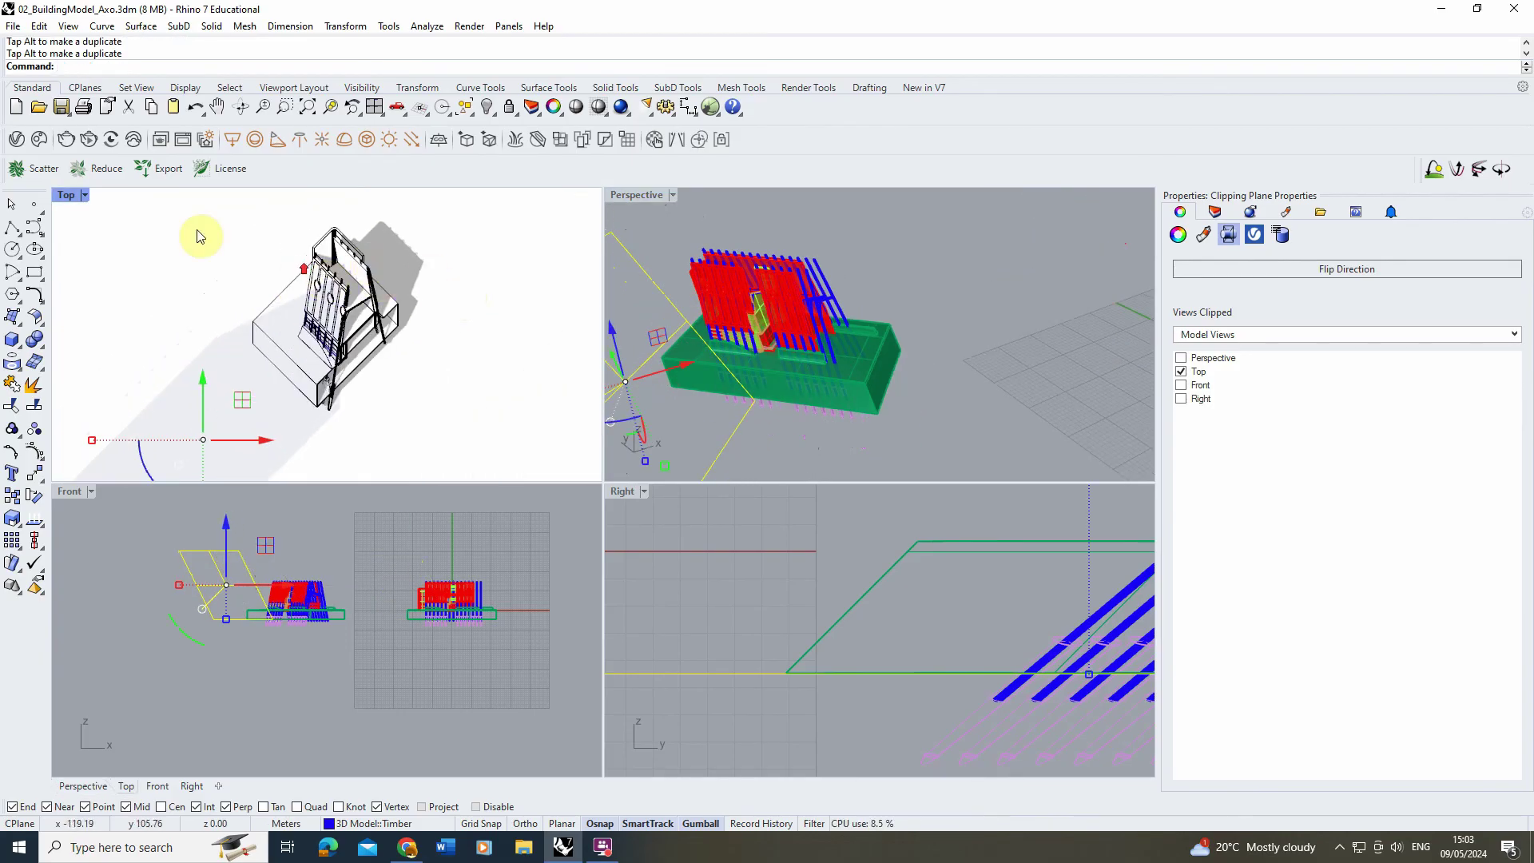
Maximize the Top view on the sectioned axonometric and deselect the clipping plane.
double_click(67, 196)
scroll(642, 493, up, 2)
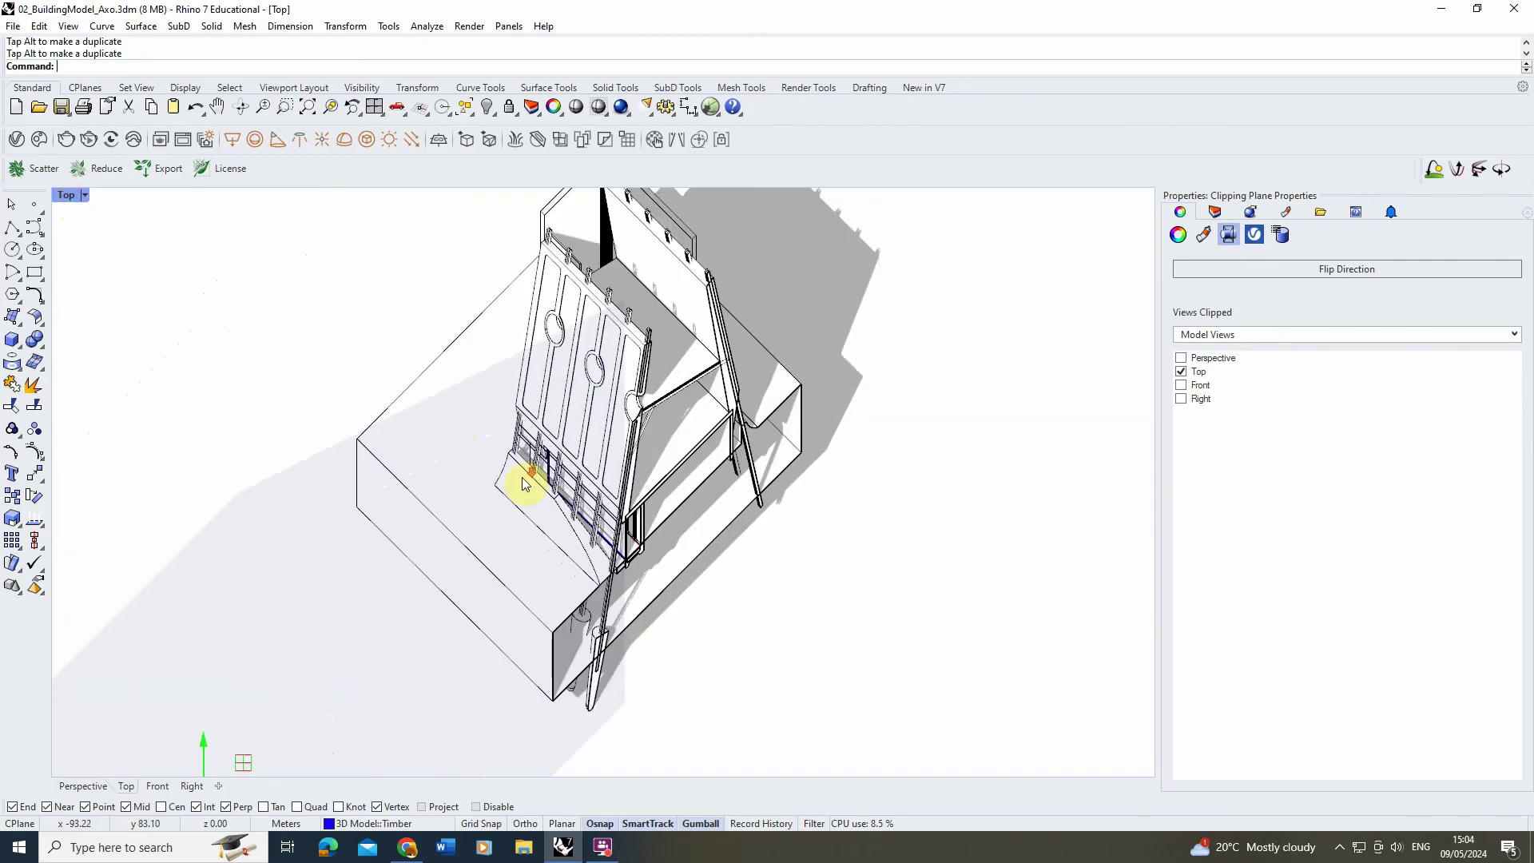
scroll(524, 479, down, 3)
click(799, 476)
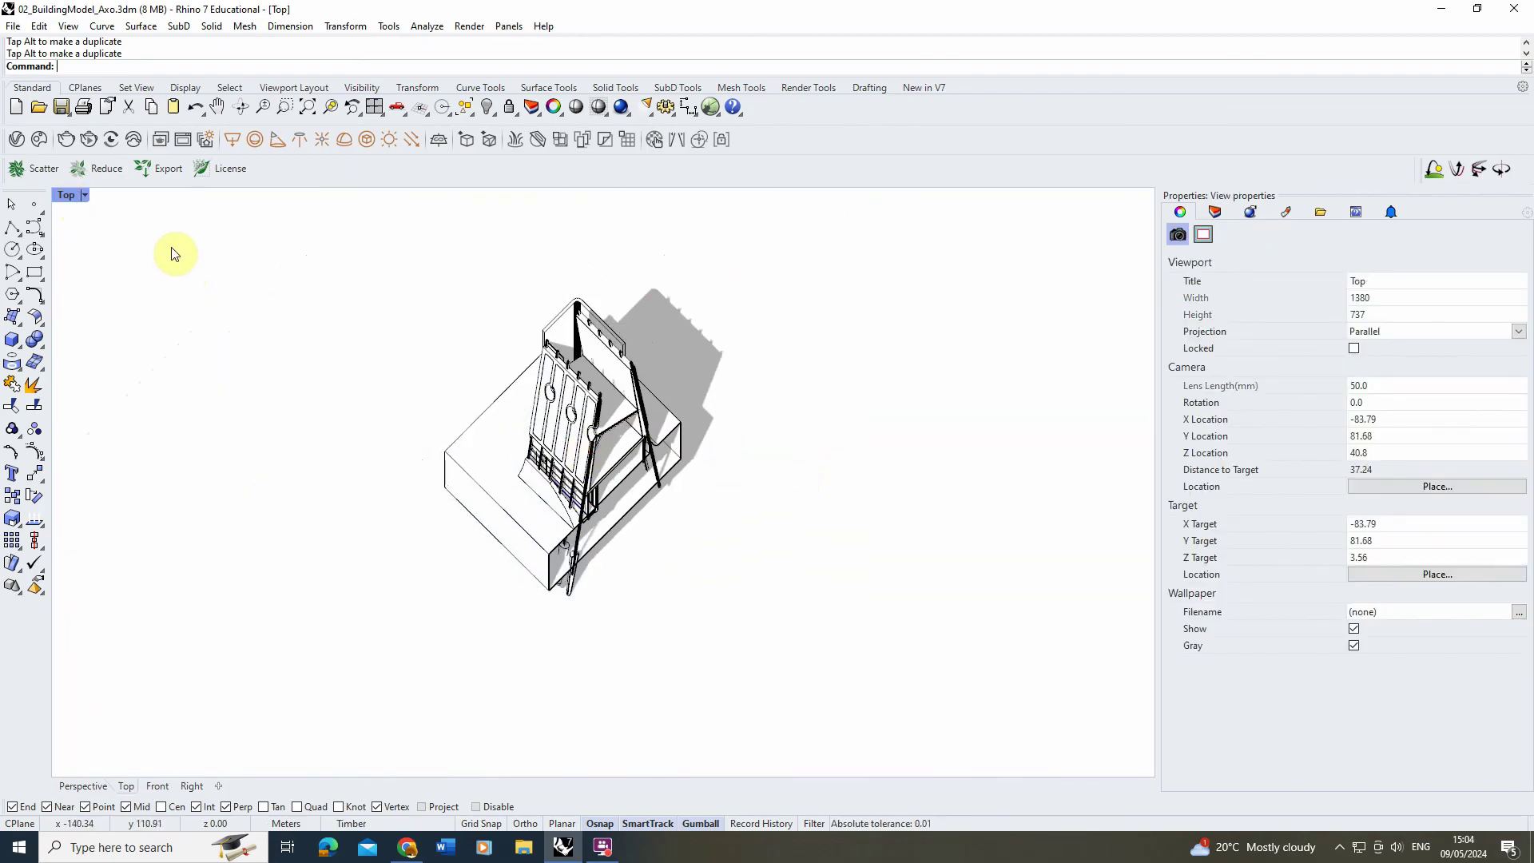
Capture the sectioned axonometric in the Top view to a JPG image file at 4000 x 2121 pixels.
click(84, 195)
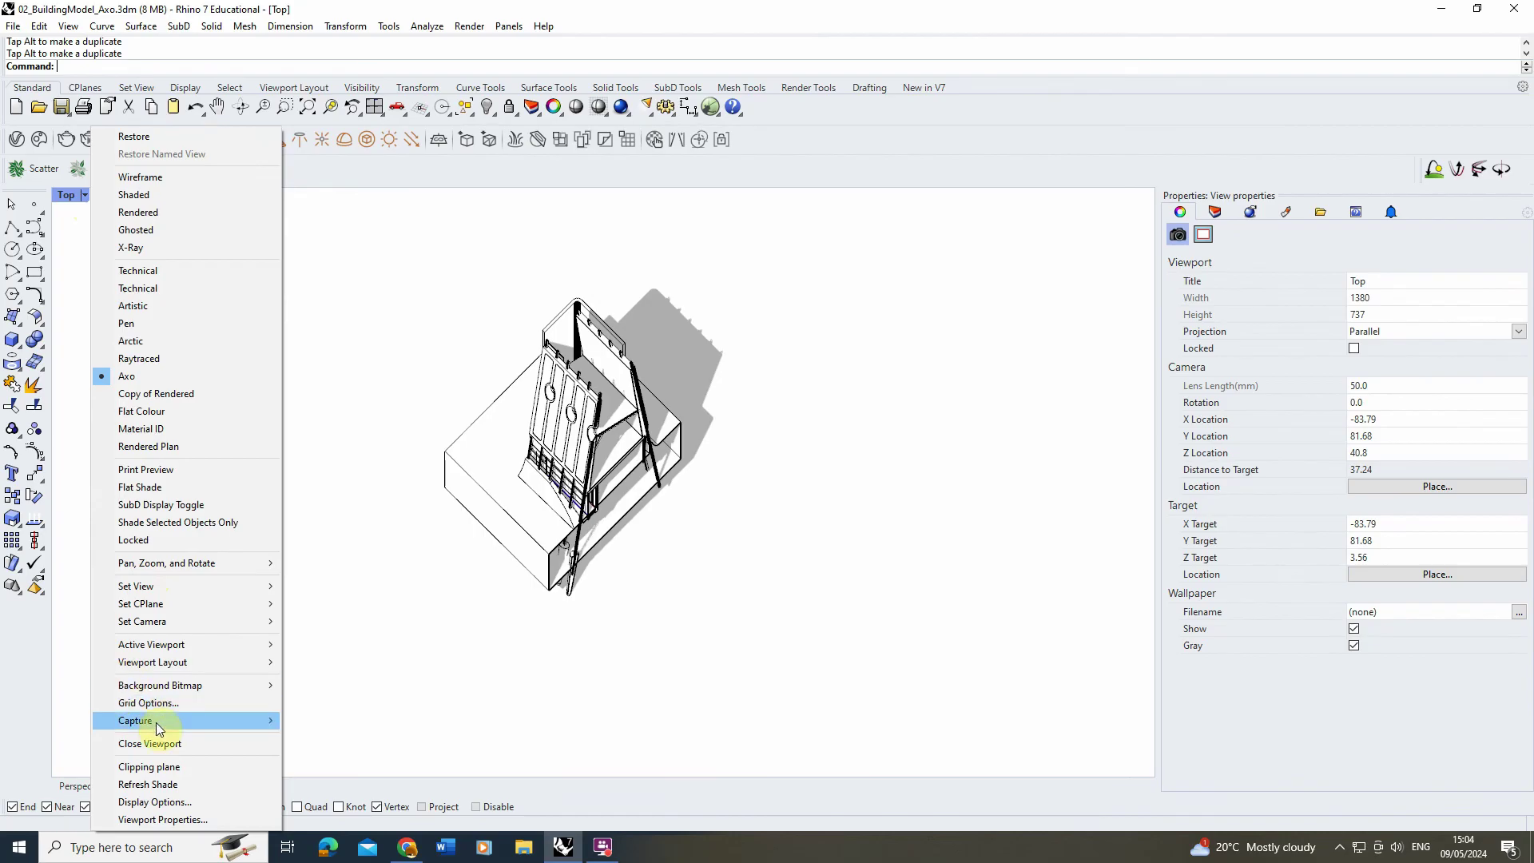
mouse_move(152, 721)
click(351, 738)
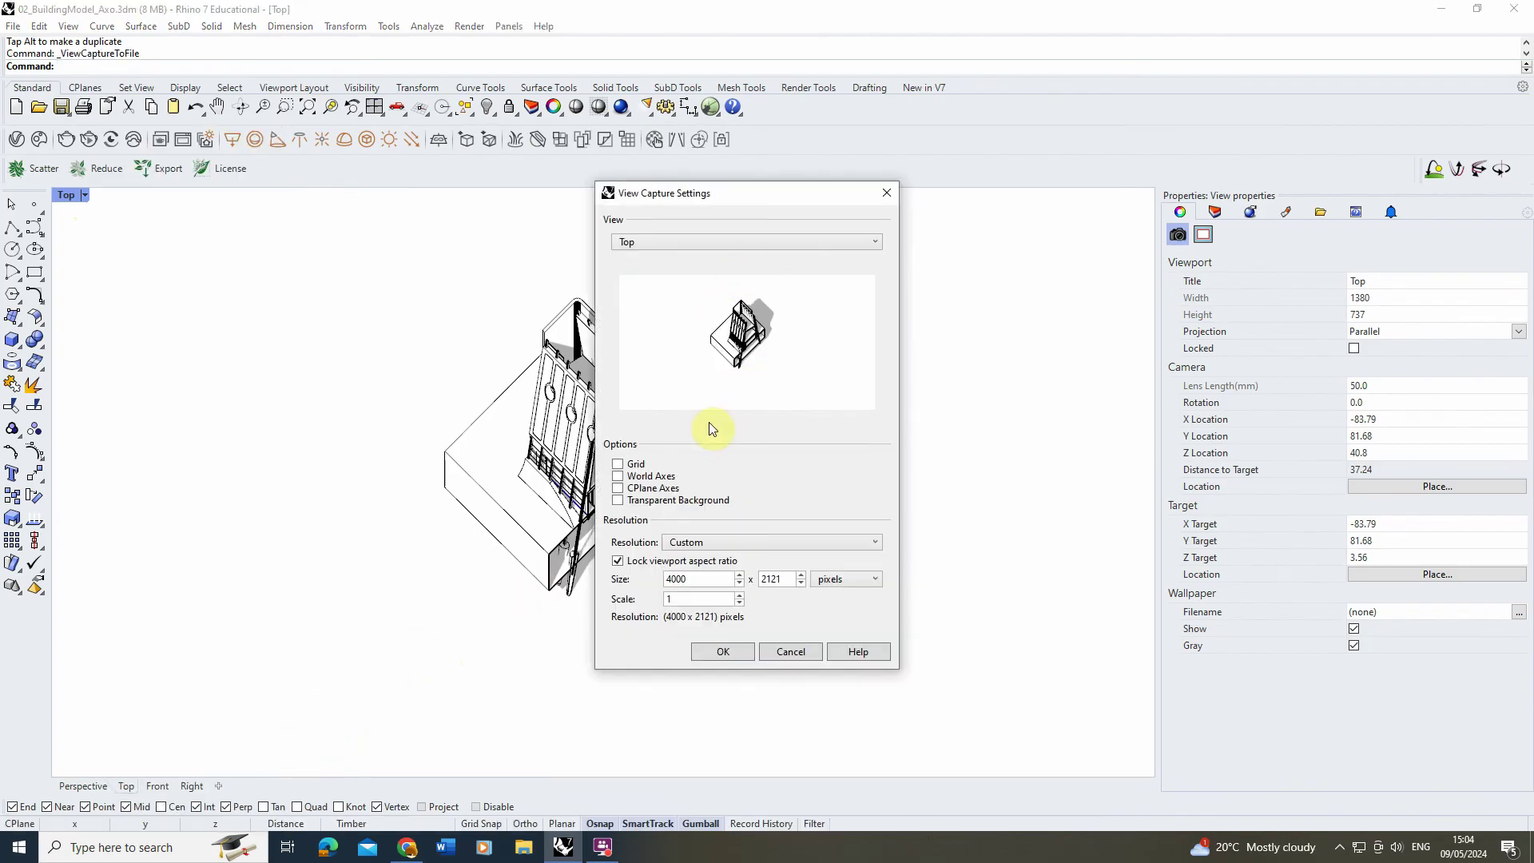
click(727, 652)
click(924, 671)
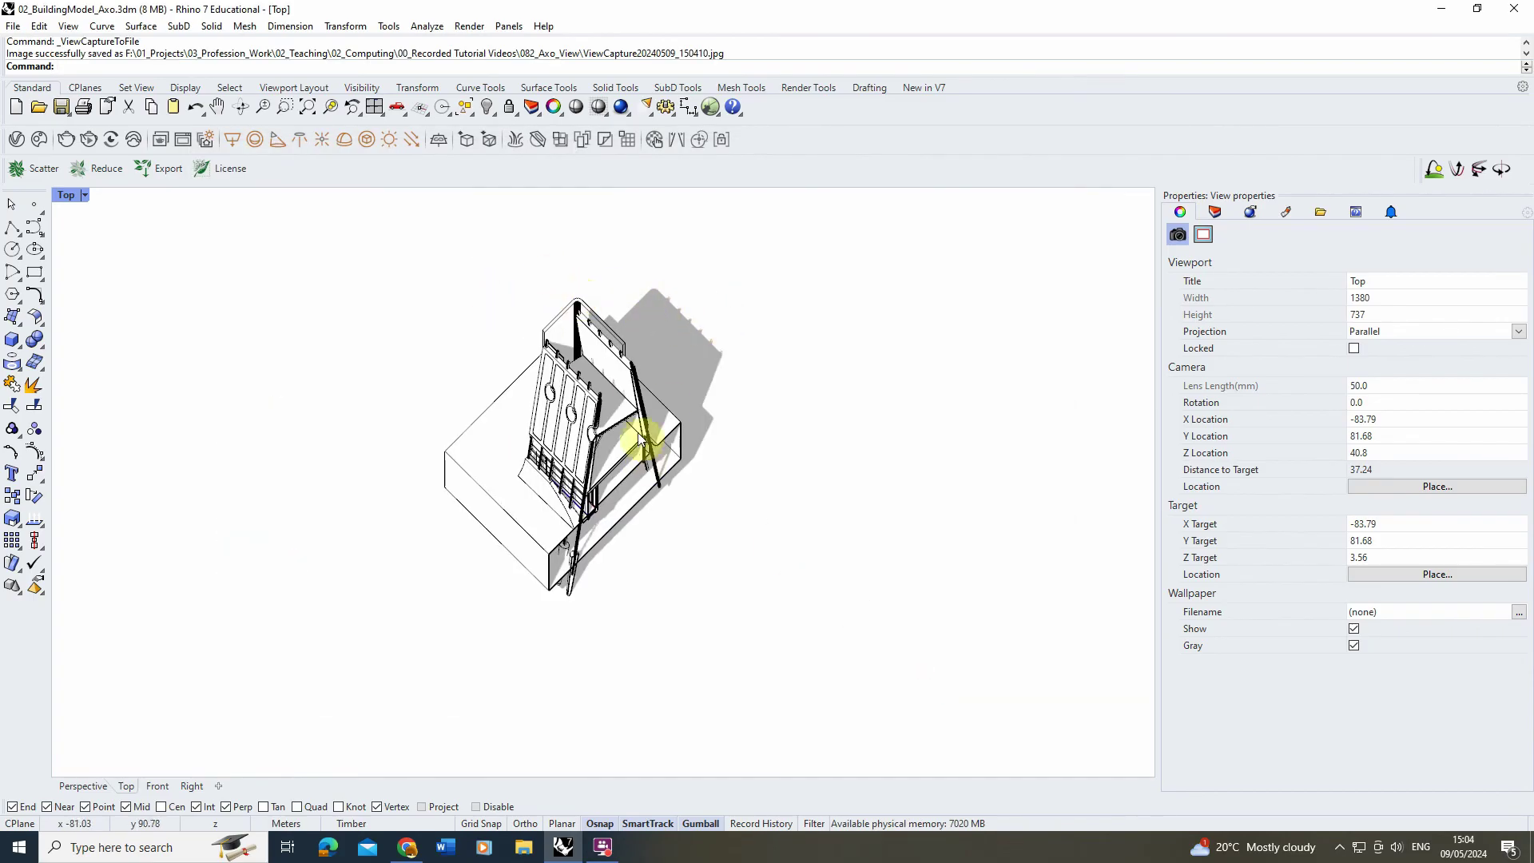
scroll(572, 454, up, 3)
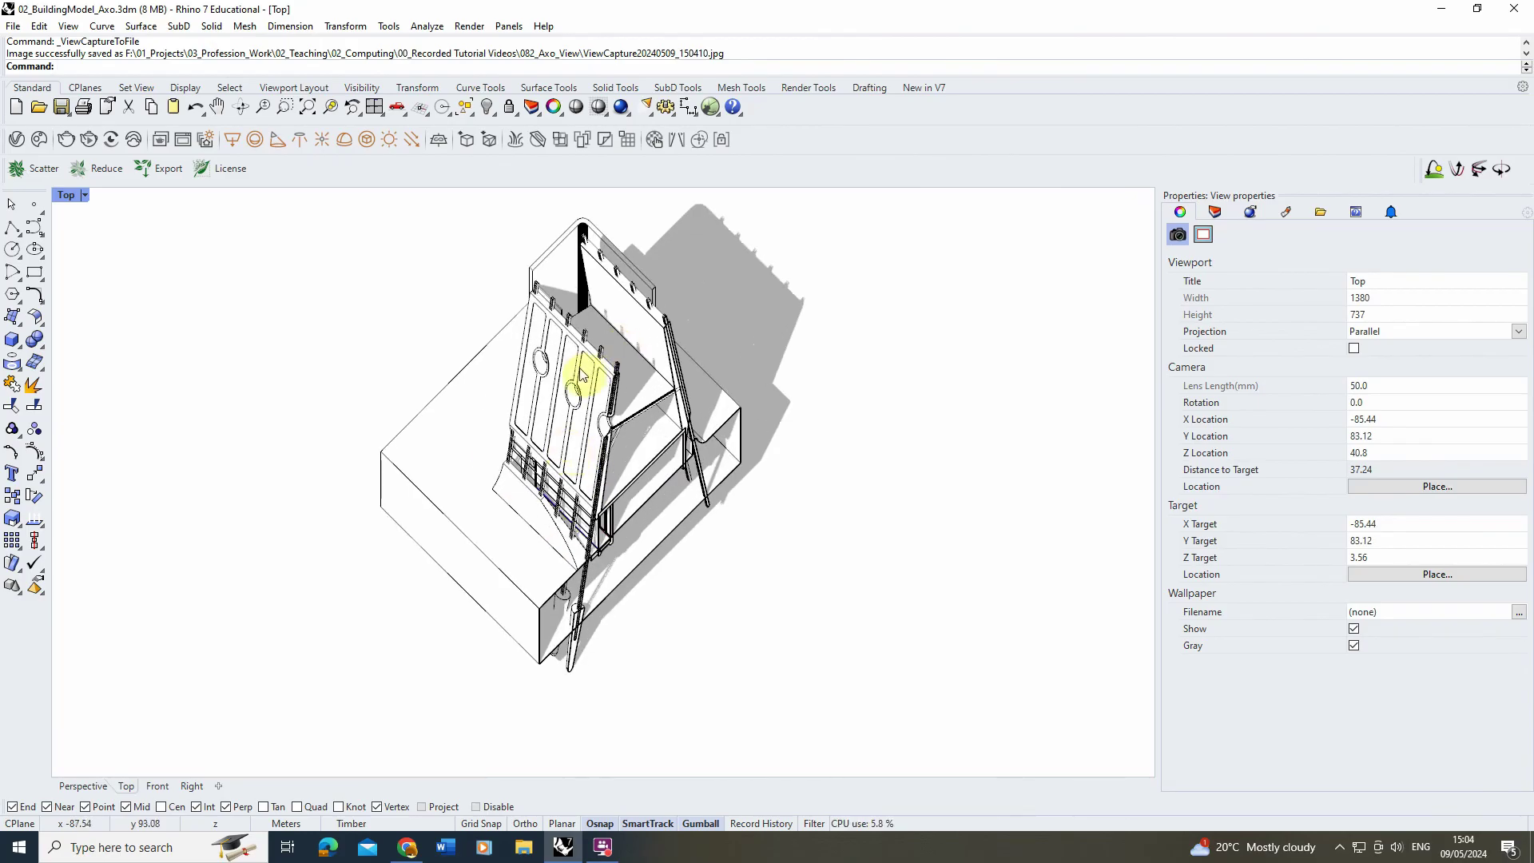
scroll(603, 421, up, 3)
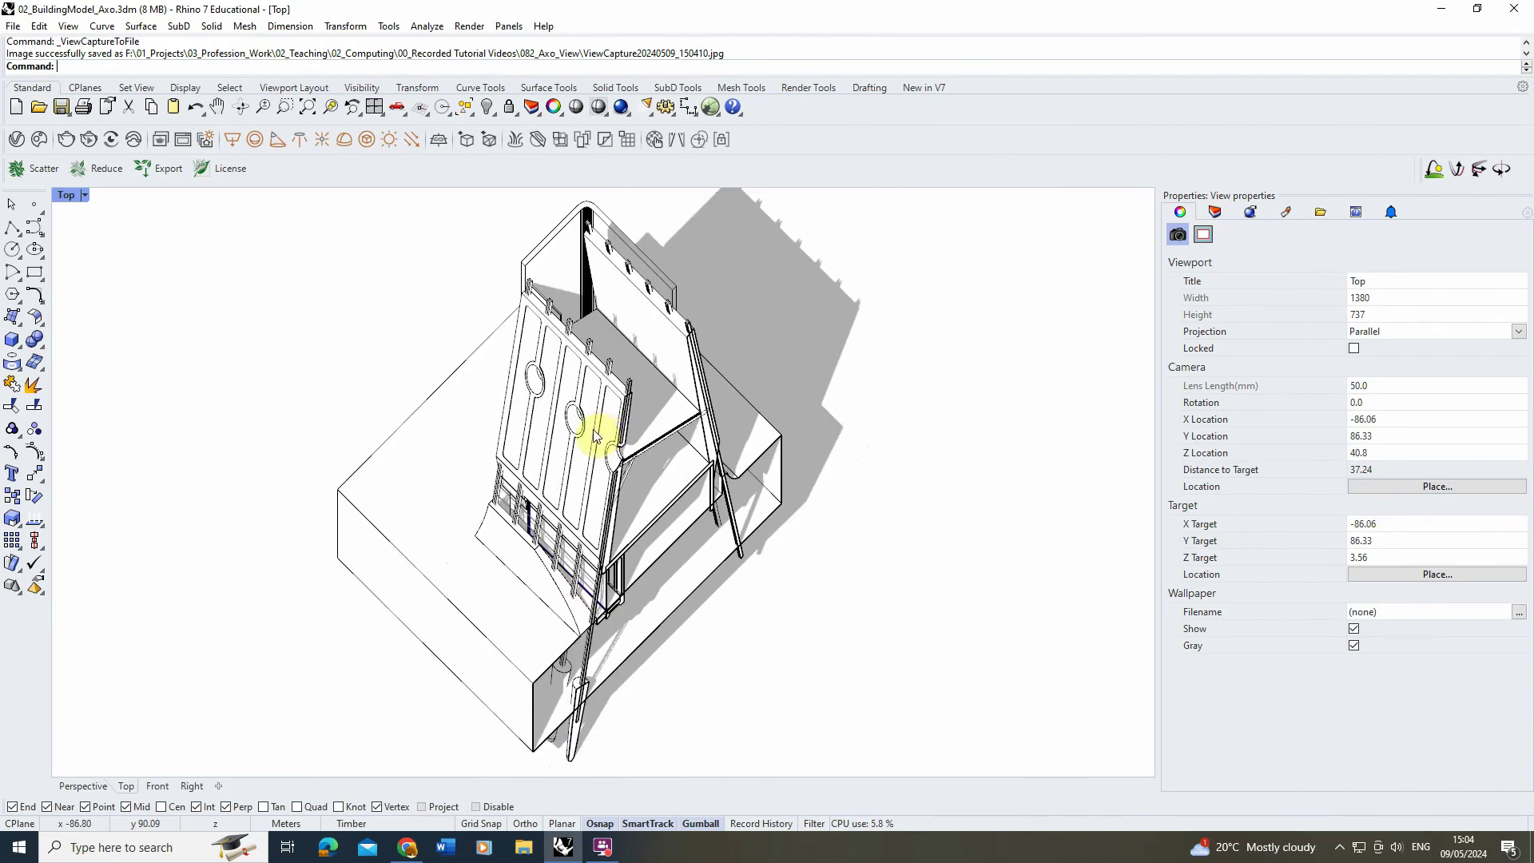